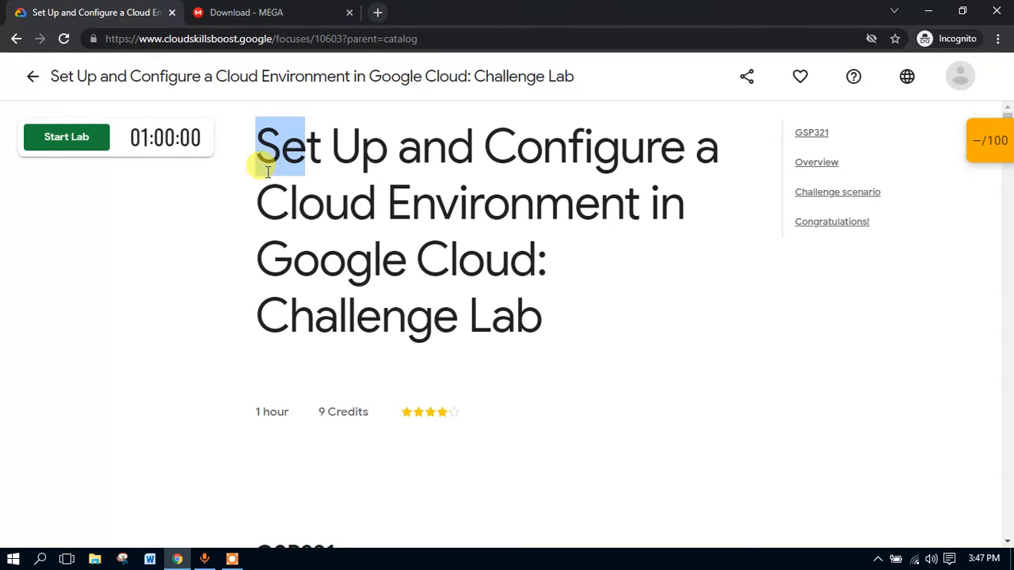
{"action": "left_click", "coordinate": [263, 139]}
{"action": "left_click_drag", "start_coordinate": [263, 138], "coordinate": [511, 326]}
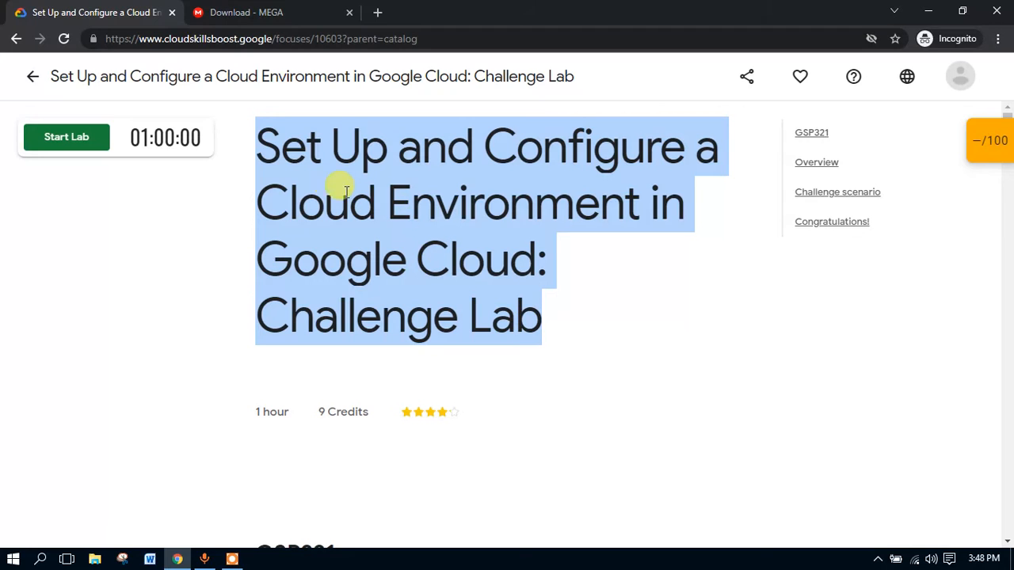
{"action": "left_click", "coordinate": [282, 132]}
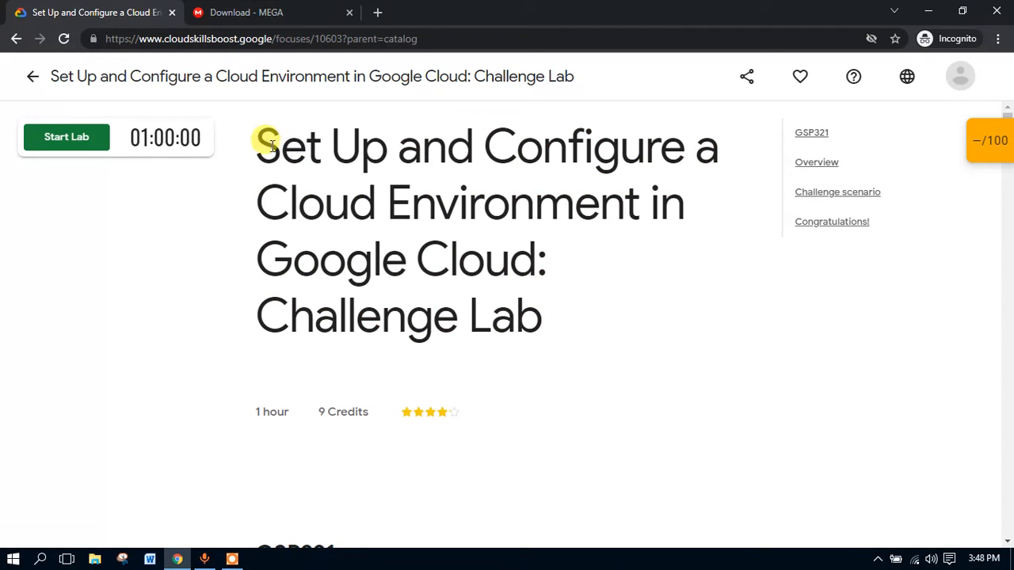
{"action": "left_click_drag", "start_coordinate": [267, 139], "coordinate": [537, 326]}
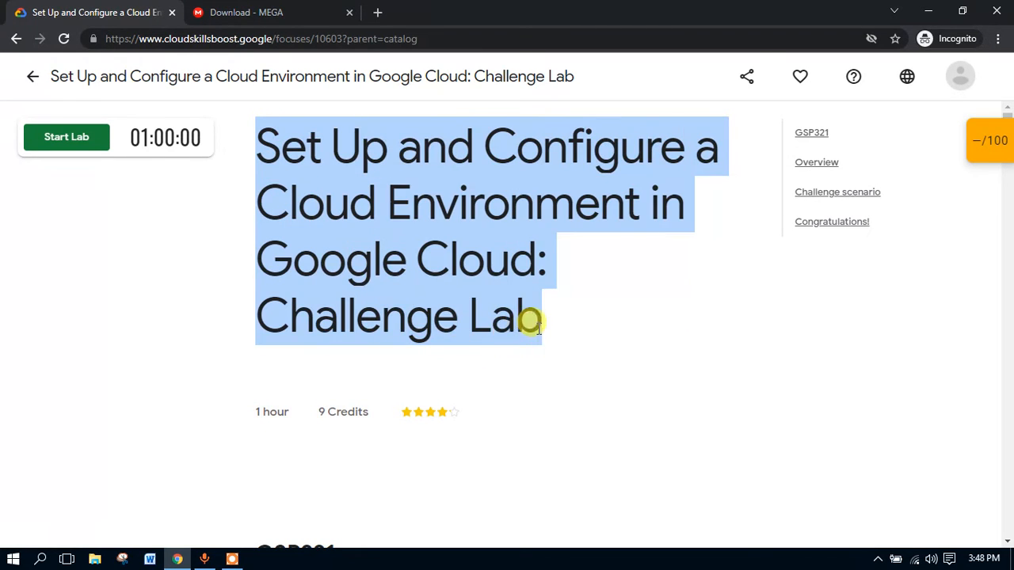
{"action": "left_click", "coordinate": [467, 261]}
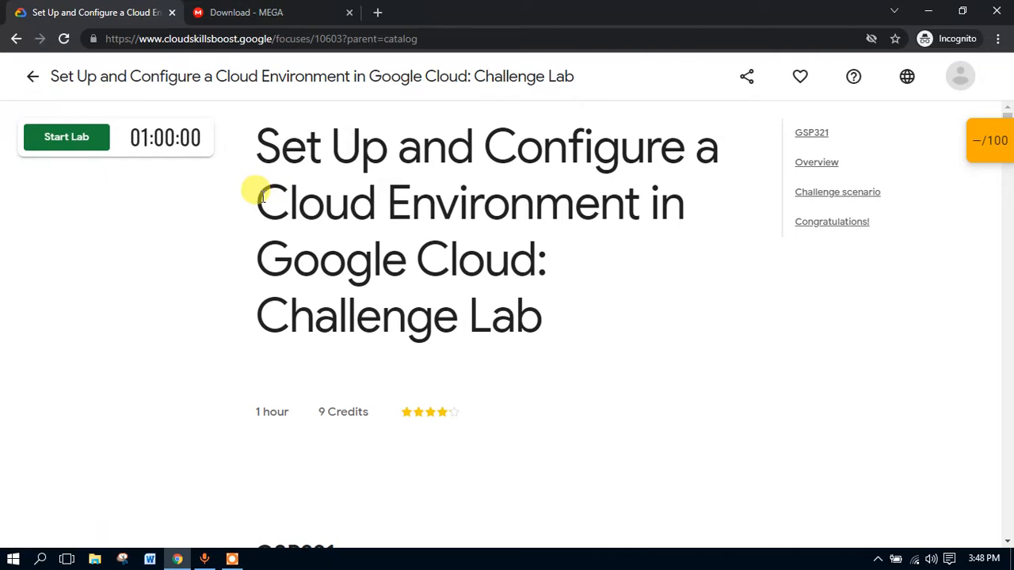
{"action": "left_click_drag", "start_coordinate": [260, 197], "coordinate": [530, 247]}
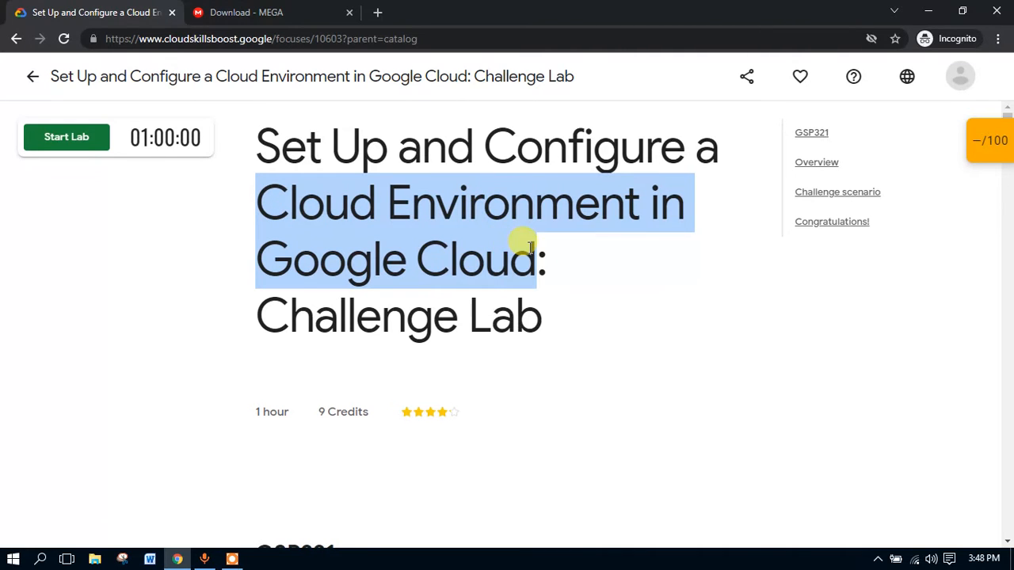
{"action": "left_click", "coordinate": [388, 325]}
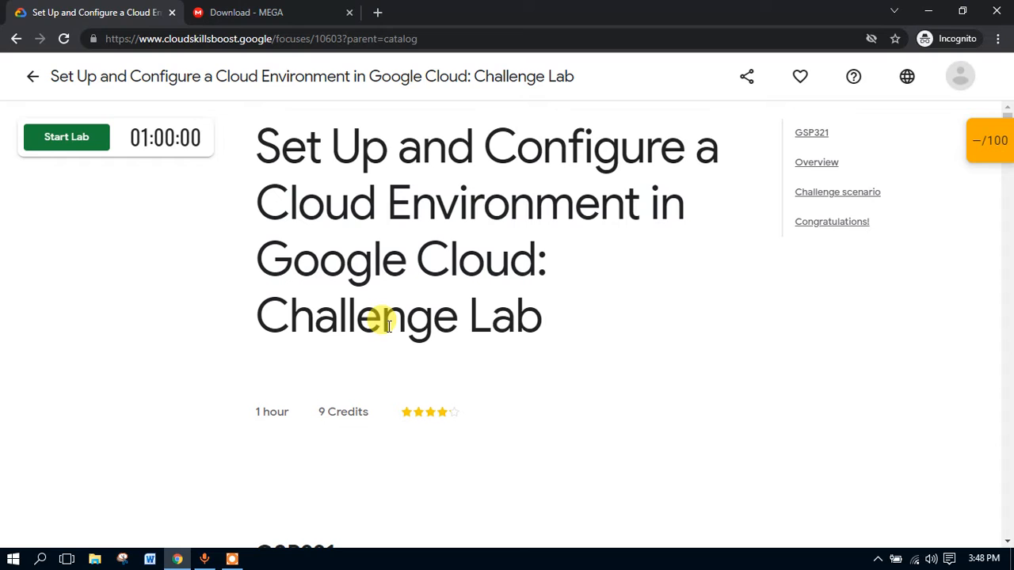
Step: Look through the challenge lab notes text file on MEGA, from the VPC tasks to the additional engineer access task
{"action": "left_click", "coordinate": [273, 11]}
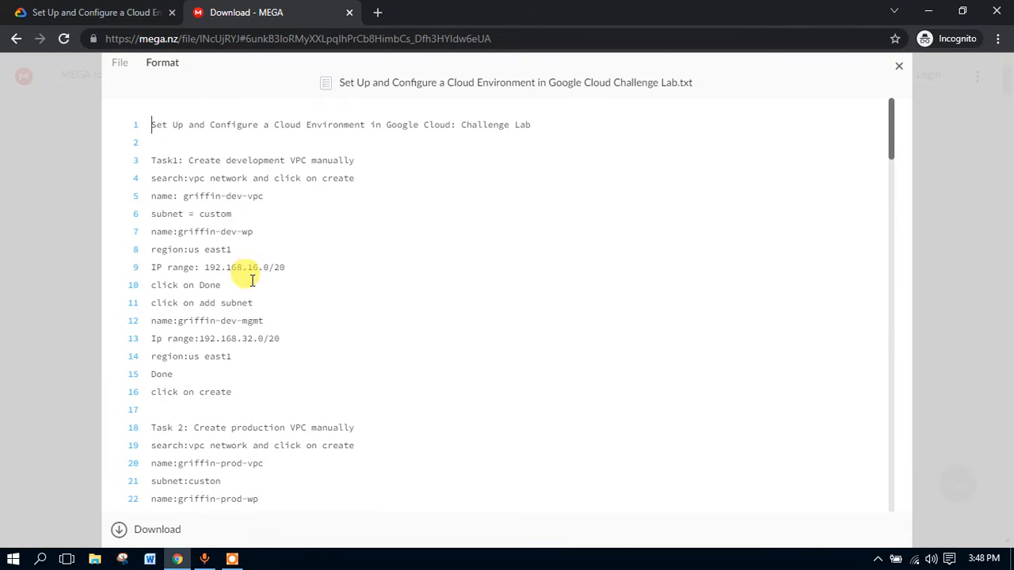
{"action": "scroll", "coordinate": [182, 201], "scroll_direction": "down", "scroll_amount": 20}
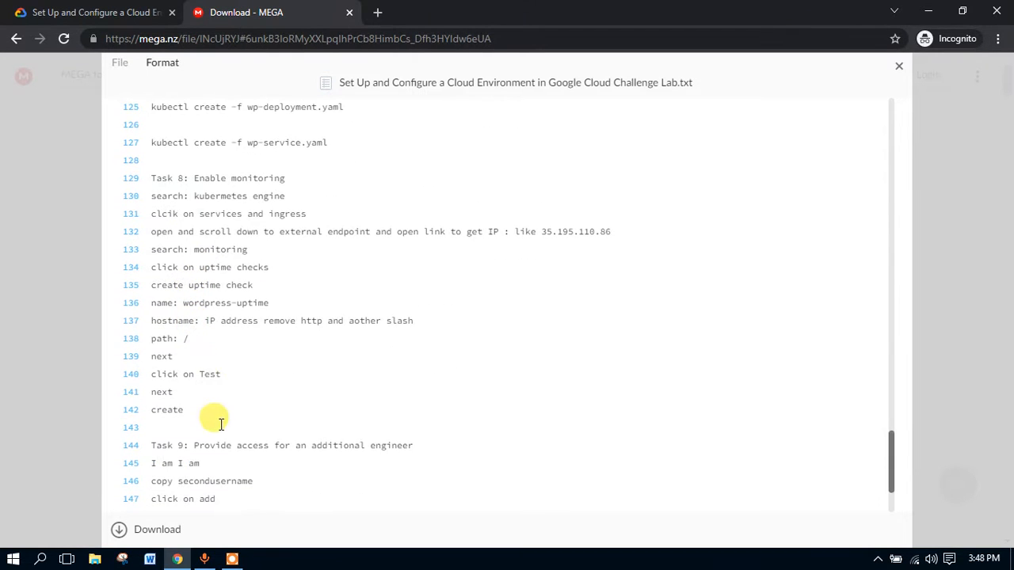
{"action": "scroll", "coordinate": [220, 423], "scroll_direction": "down", "scroll_amount": 2}
{"action": "scroll", "coordinate": [222, 419], "scroll_direction": "up", "scroll_amount": 10}
{"action": "scroll", "coordinate": [221, 426], "scroll_direction": "up", "scroll_amount": 17}
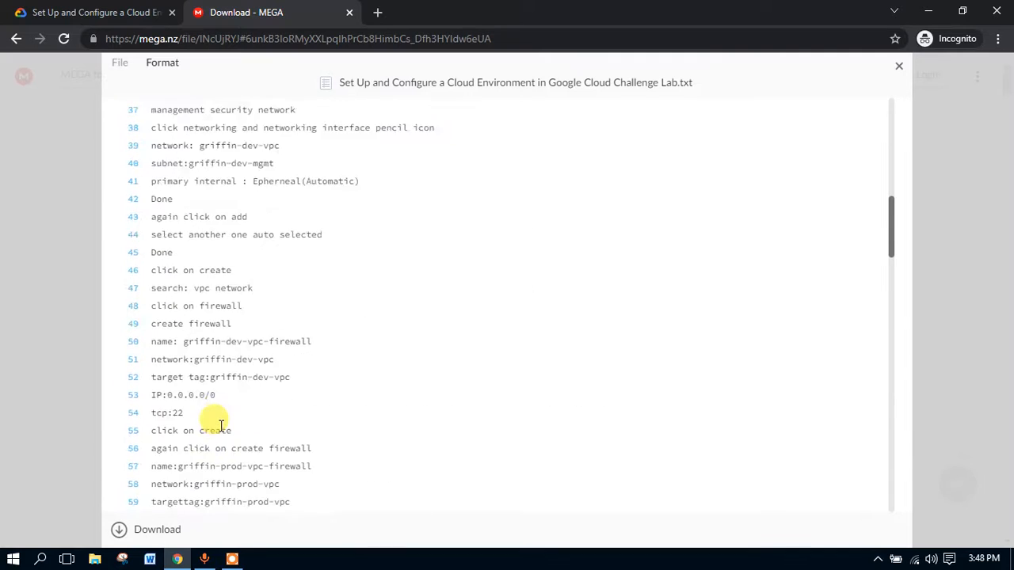
Step: Start the challenge lab and complete the reCAPTCHA check by selecting the squares with traffic lights
{"action": "left_click", "coordinate": [107, 11]}
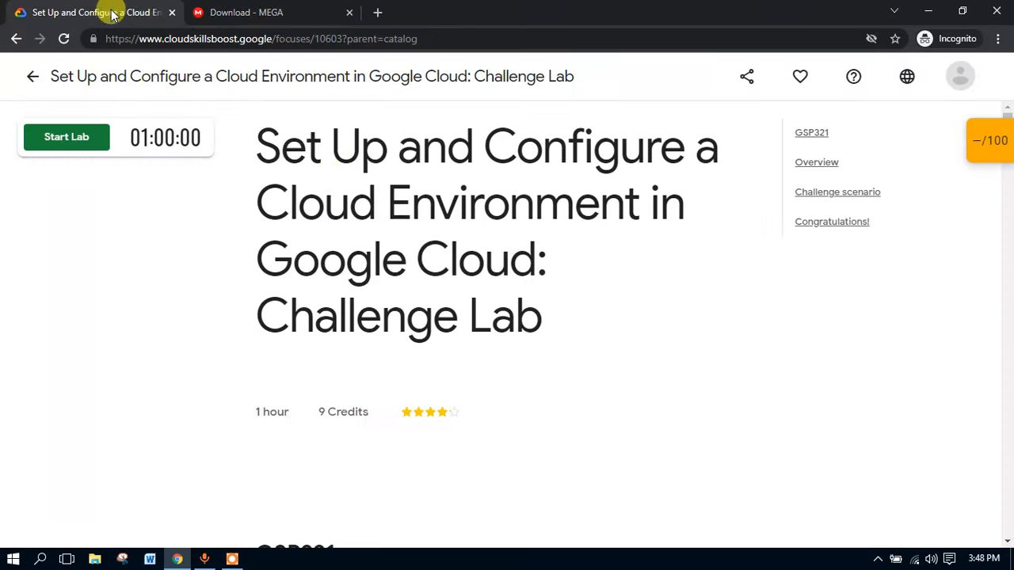
{"action": "left_click", "coordinate": [68, 141]}
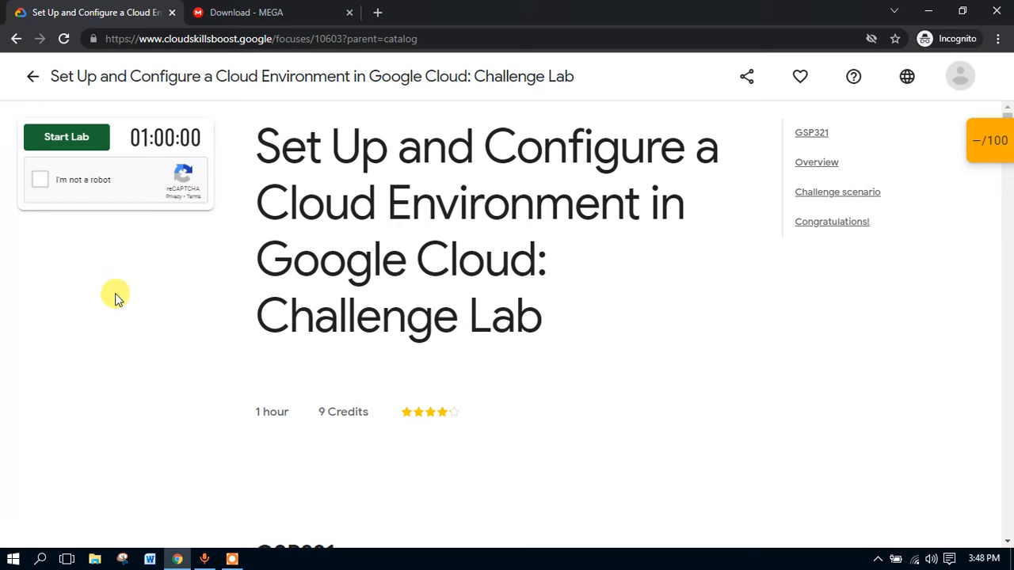
{"action": "left_click", "coordinate": [102, 181]}
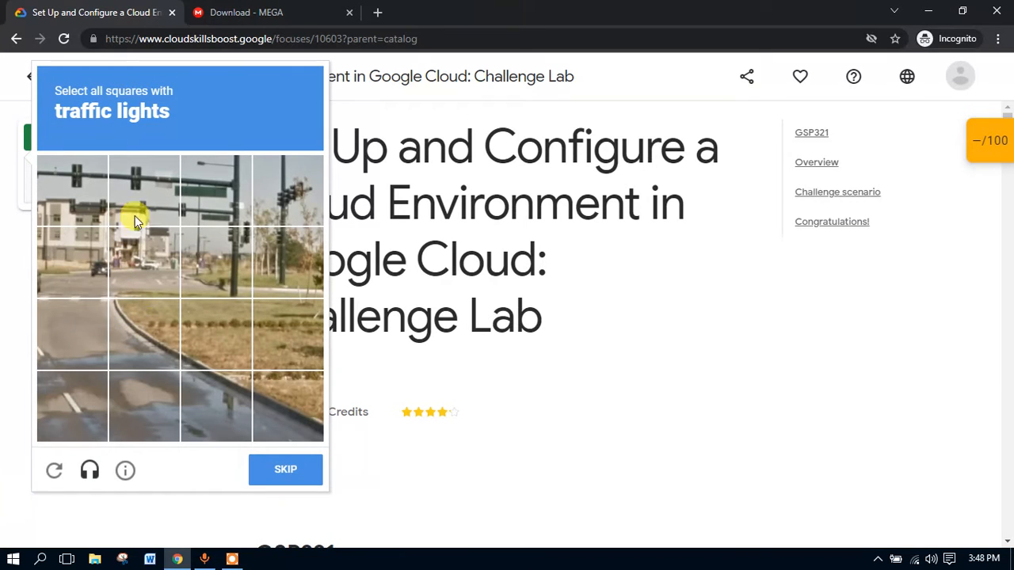
{"action": "left_click", "coordinate": [135, 216]}
{"action": "left_click", "coordinate": [71, 190]}
{"action": "left_click", "coordinate": [242, 186]}
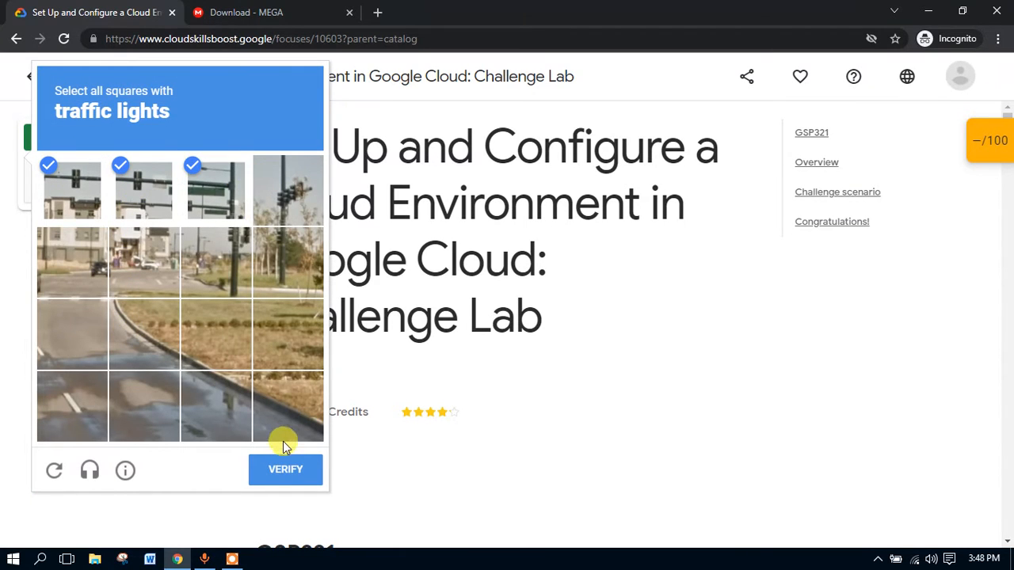
{"action": "left_click", "coordinate": [286, 466]}
{"action": "left_click", "coordinate": [375, 369]}
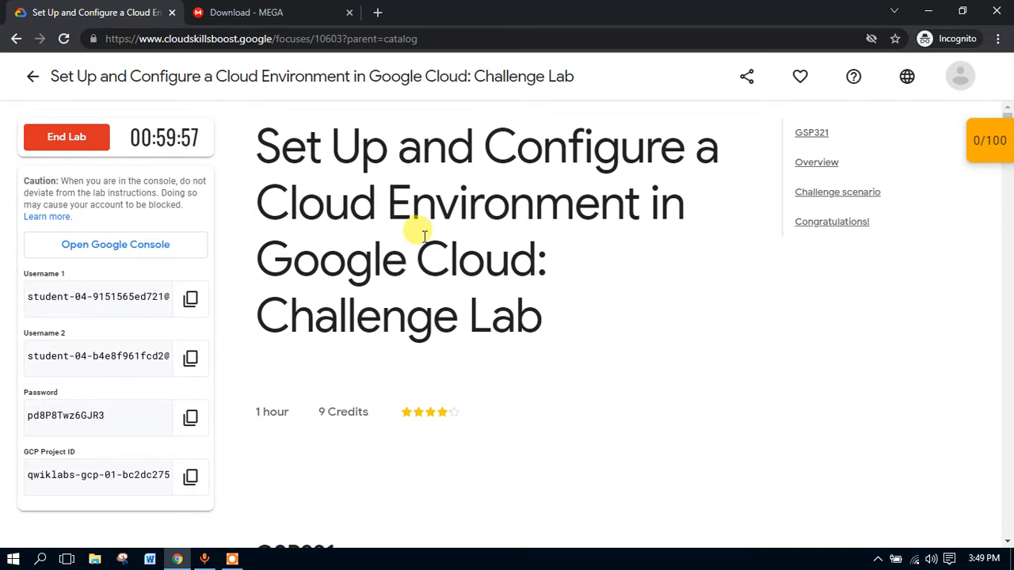
Step: Open the Google console from the lab and choose to sign in with another account
{"action": "left_click", "coordinate": [165, 245]}
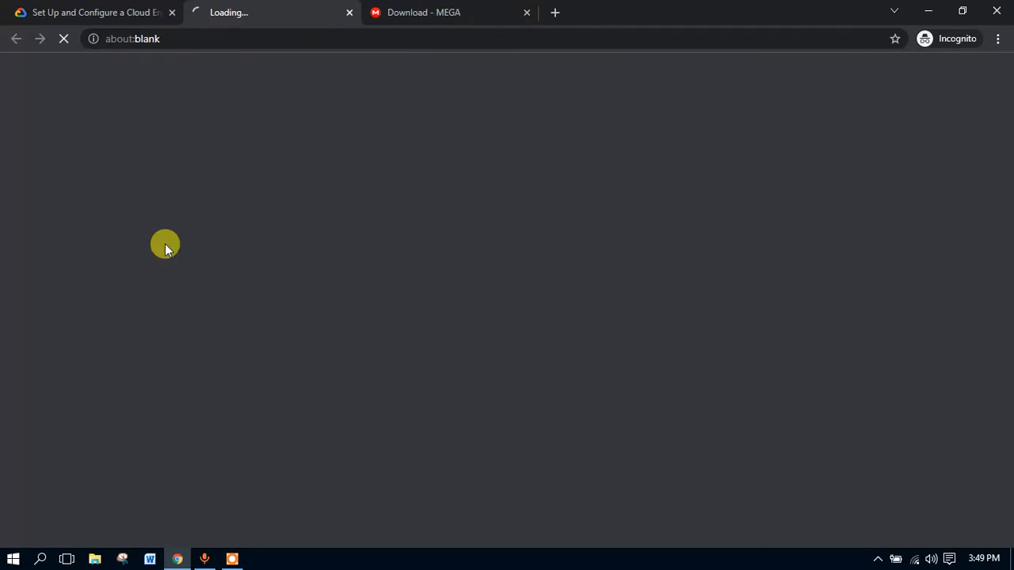
{"action": "left_click", "coordinate": [158, 16]}
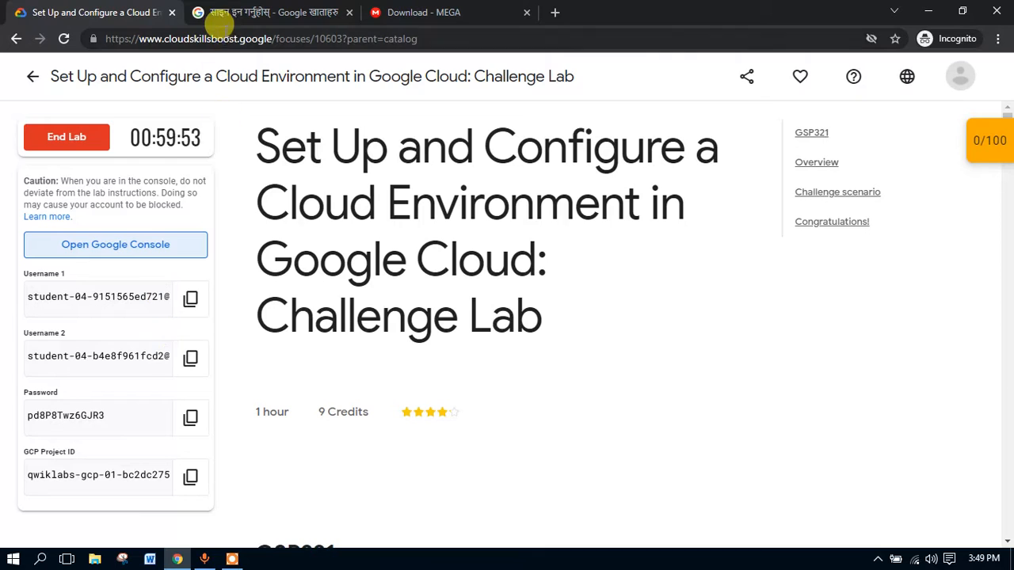
{"action": "left_click", "coordinate": [285, 12]}
{"action": "left_click", "coordinate": [451, 309]}
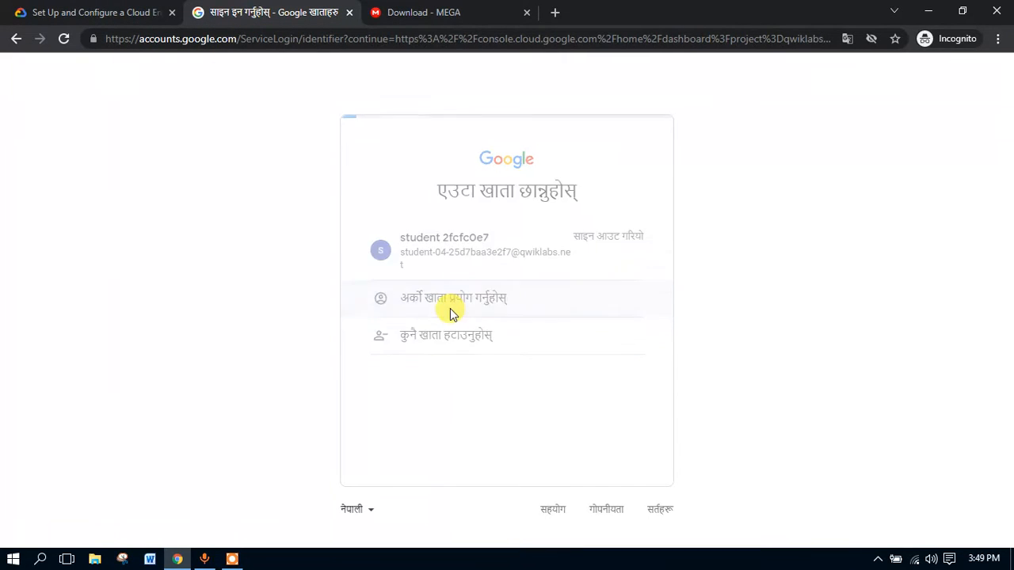
Step: Copy Username 1 from the lab credentials and submit it as the Google sign-in e-mail
{"action": "left_click", "coordinate": [95, 12]}
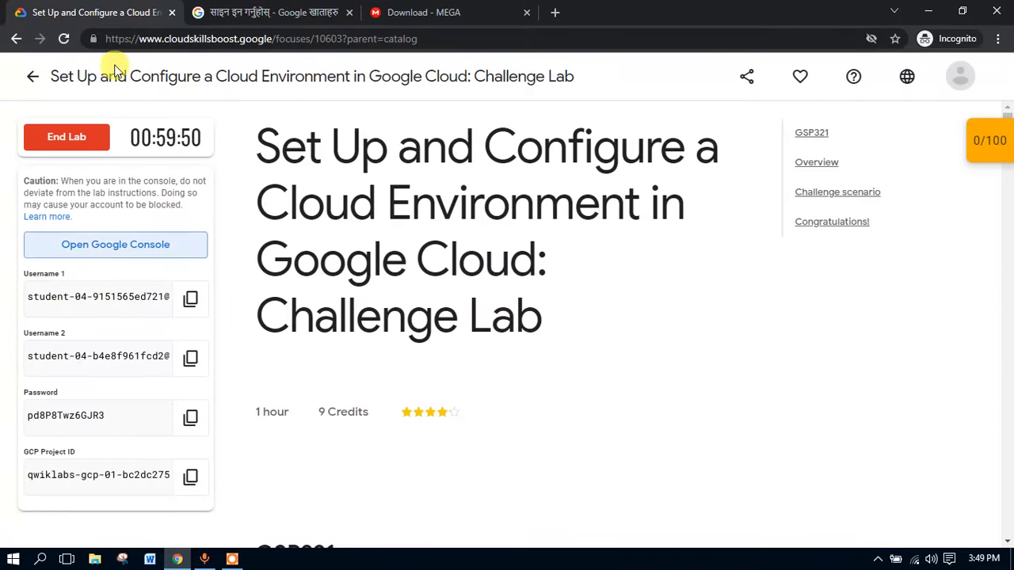
{"action": "left_click", "coordinate": [190, 297]}
{"action": "left_click", "coordinate": [334, 8]}
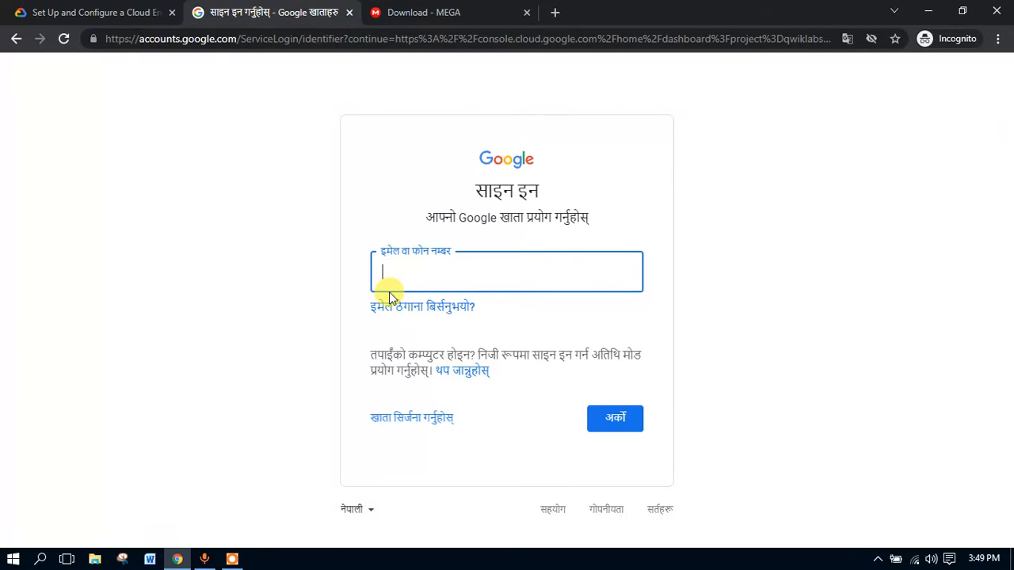
{"action": "key", "text": "ctrl+v"}
{"action": "key", "text": "Return"}
Step: Copy the lab password and submit it in the Google sign-in password field
{"action": "left_click", "coordinate": [77, 9]}
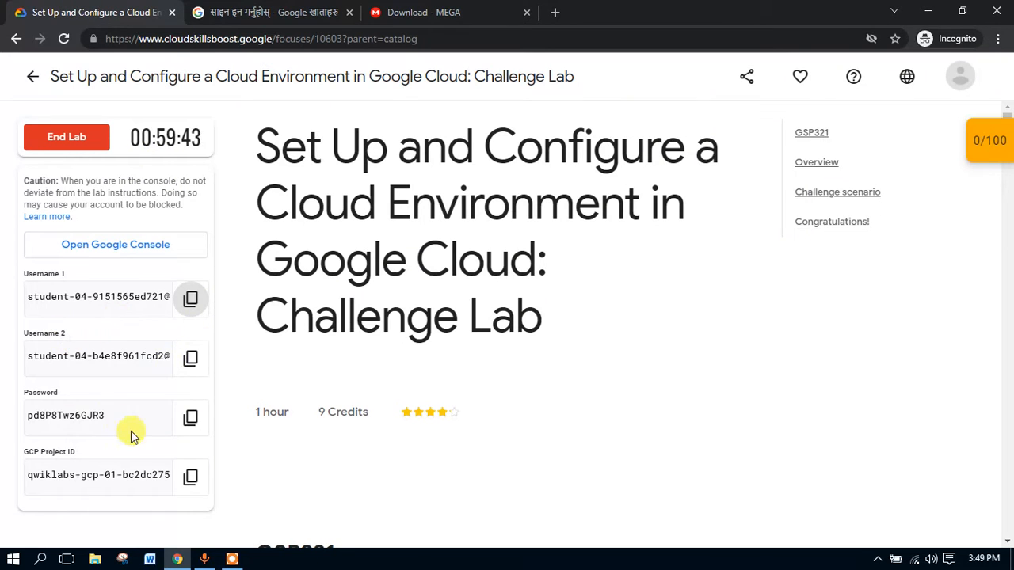
{"action": "left_click", "coordinate": [190, 417]}
{"action": "left_click", "coordinate": [308, 8]}
{"action": "key", "text": "ctrl+v"}
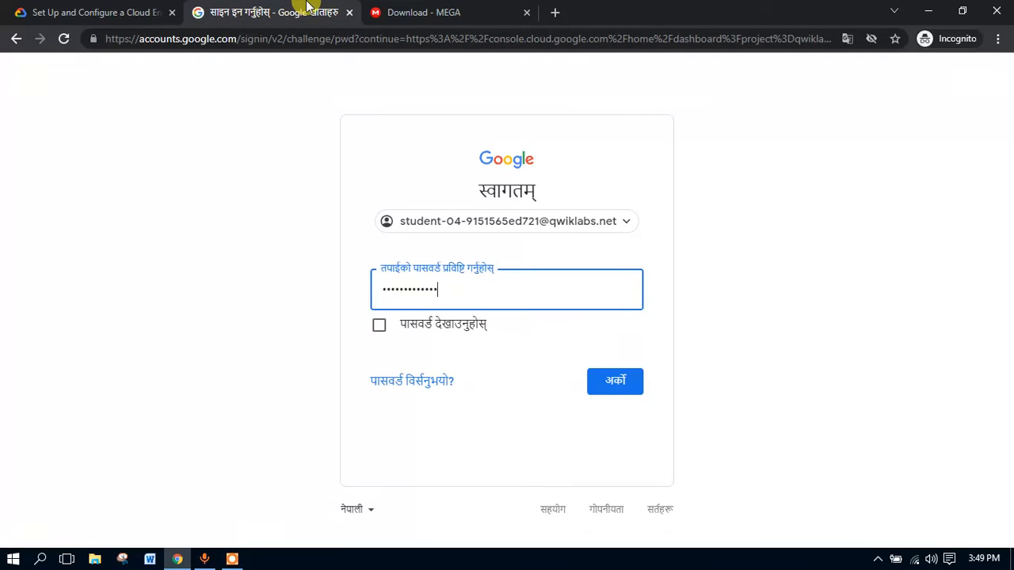
{"action": "key", "text": "Return"}
Step: Accept the welcome terms for the new Google student account
{"action": "left_click", "coordinate": [145, 10]}
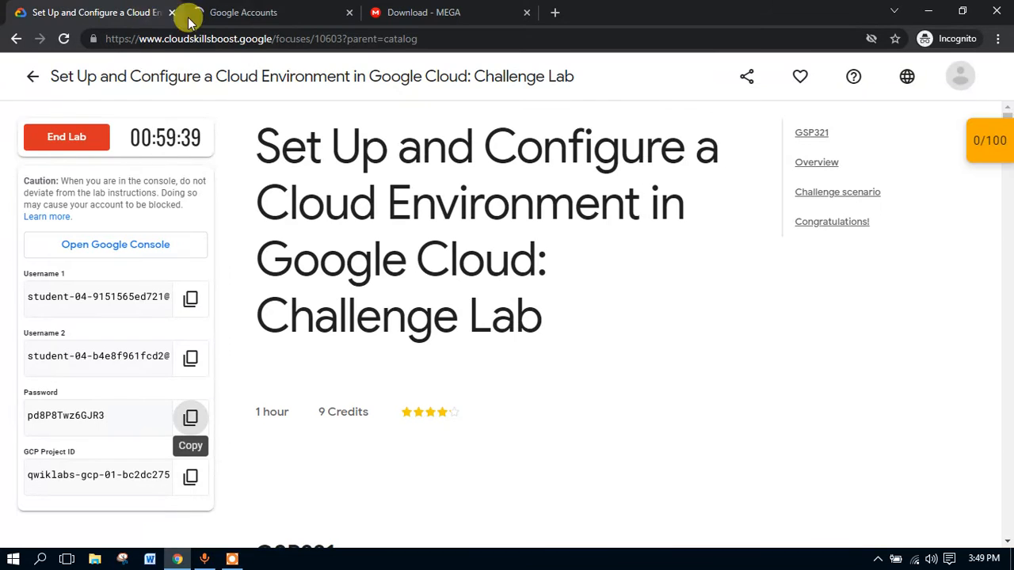
{"action": "left_click", "coordinate": [198, 12]}
{"action": "left_click", "coordinate": [536, 448]}
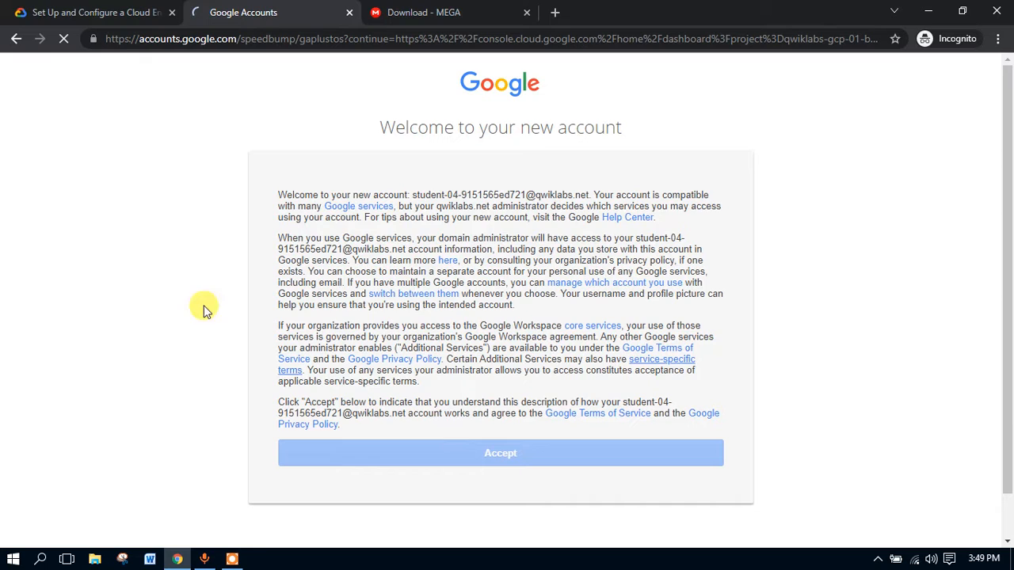
Step: Review the lab's scoring checklist of tasks and close it again
{"action": "left_click", "coordinate": [83, 9]}
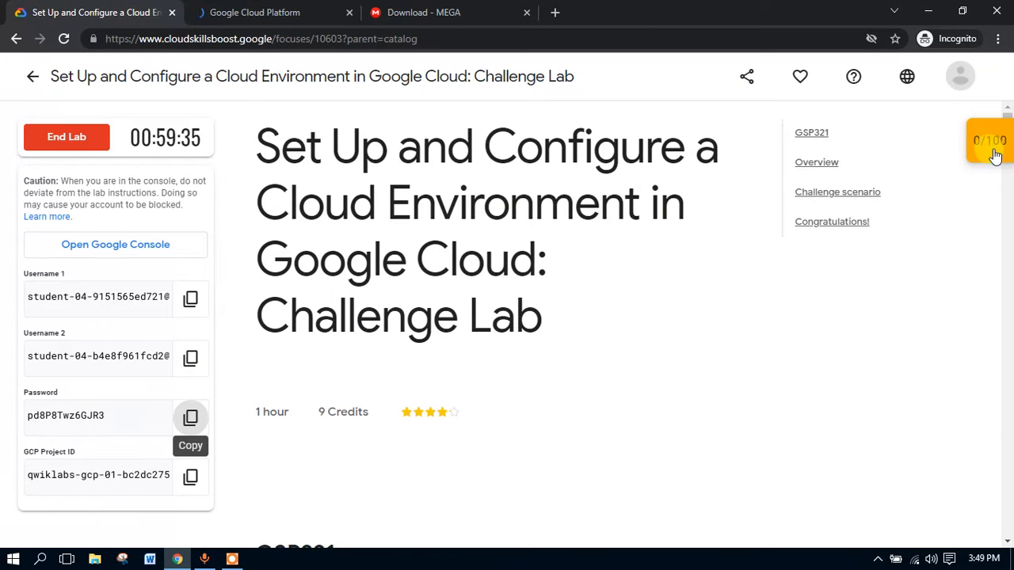
{"action": "left_click", "coordinate": [987, 140]}
{"action": "scroll", "coordinate": [863, 197], "scroll_direction": "down", "scroll_amount": 5}
{"action": "scroll", "coordinate": [863, 197], "scroll_direction": "up", "scroll_amount": 5}
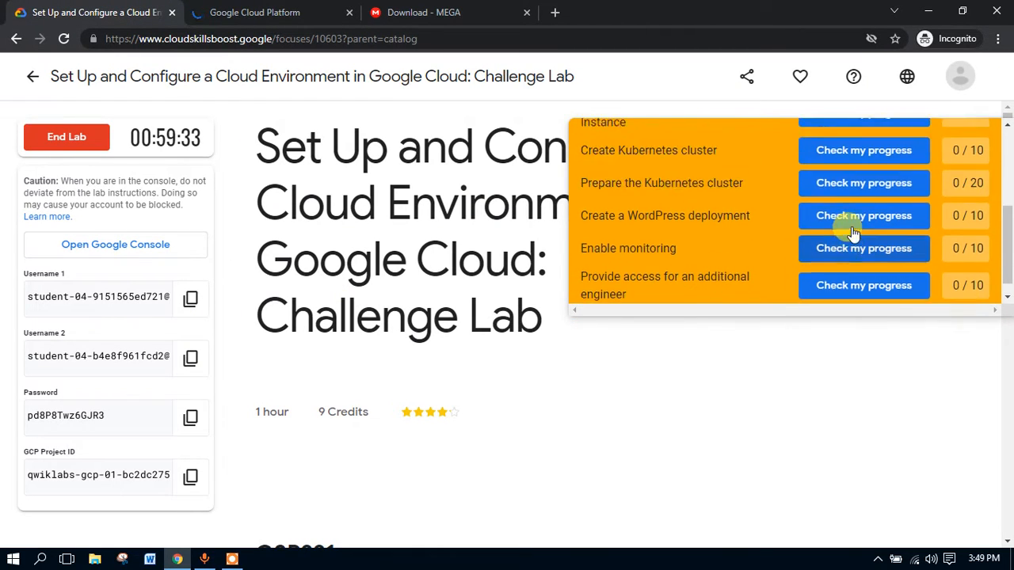
{"action": "left_click", "coordinate": [968, 143]}
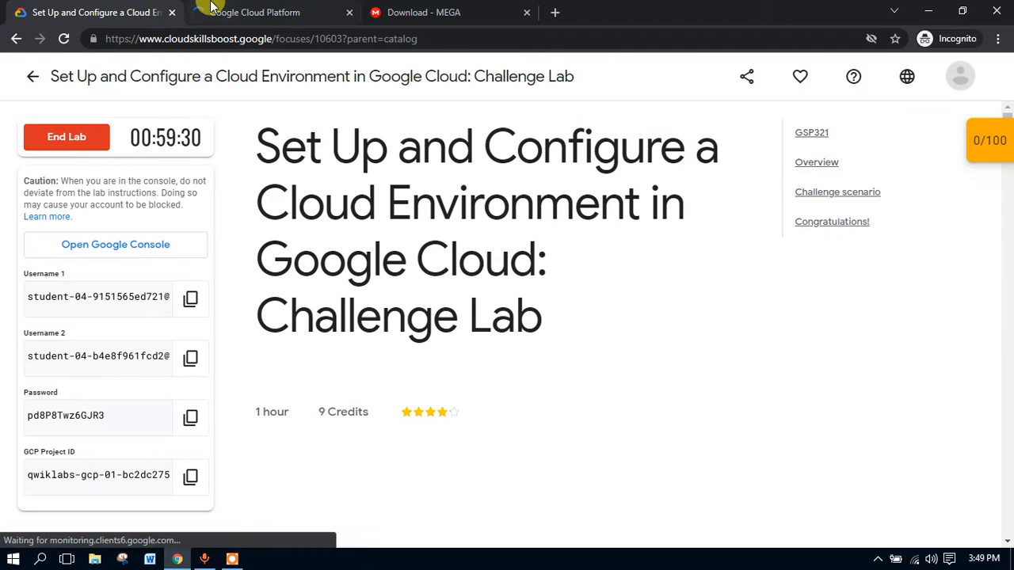
{"action": "left_click", "coordinate": [234, 12]}
{"action": "left_click", "coordinate": [81, 9]}
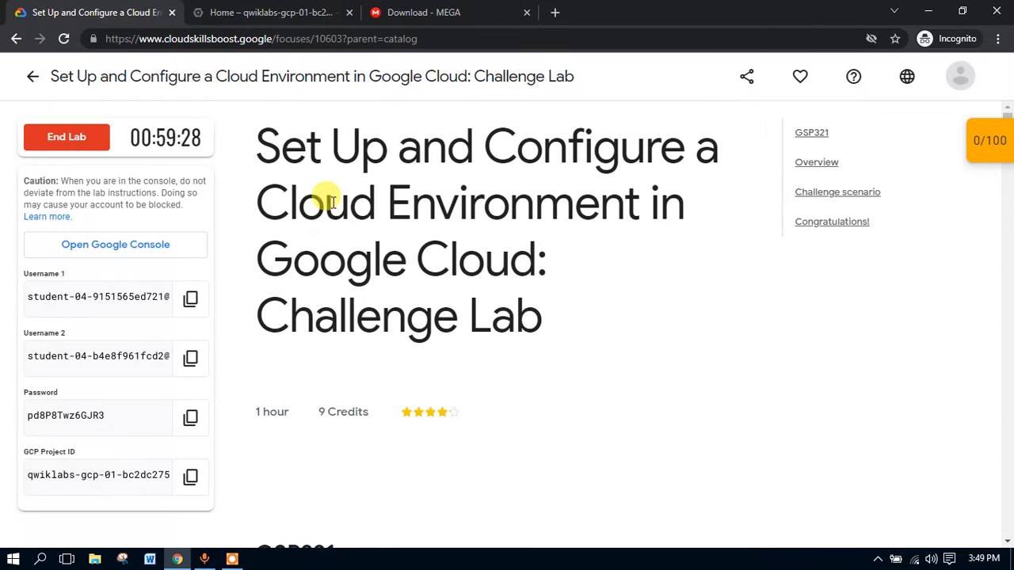
{"action": "scroll", "coordinate": [290, 283], "scroll_direction": "down", "scroll_amount": 2}
{"action": "scroll", "coordinate": [291, 286], "scroll_direction": "up", "scroll_amount": 1}
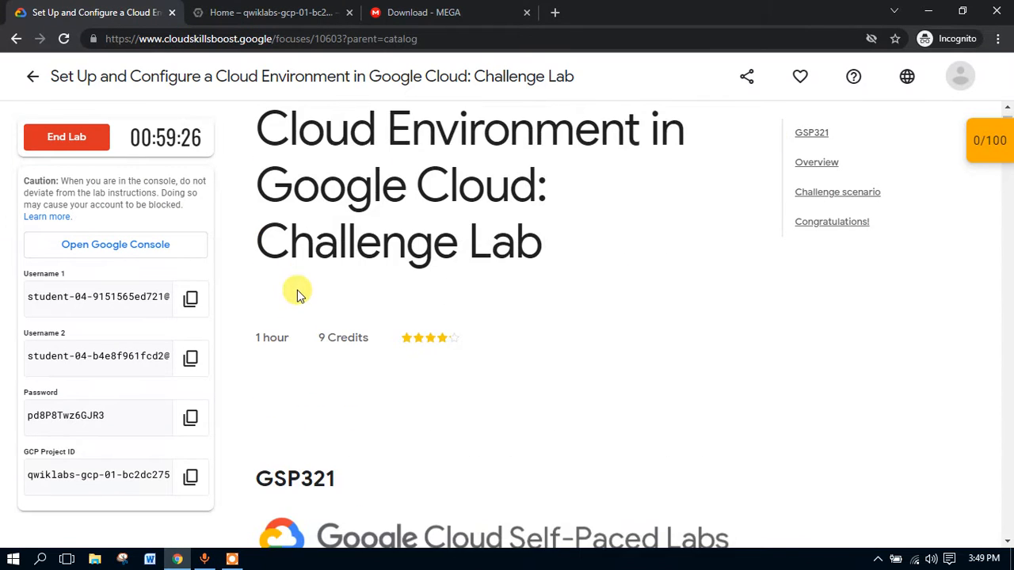
Step: Agree to the Google Cloud Platform Terms of Service in the console's welcome dialog and continue
{"action": "left_click", "coordinate": [264, 13]}
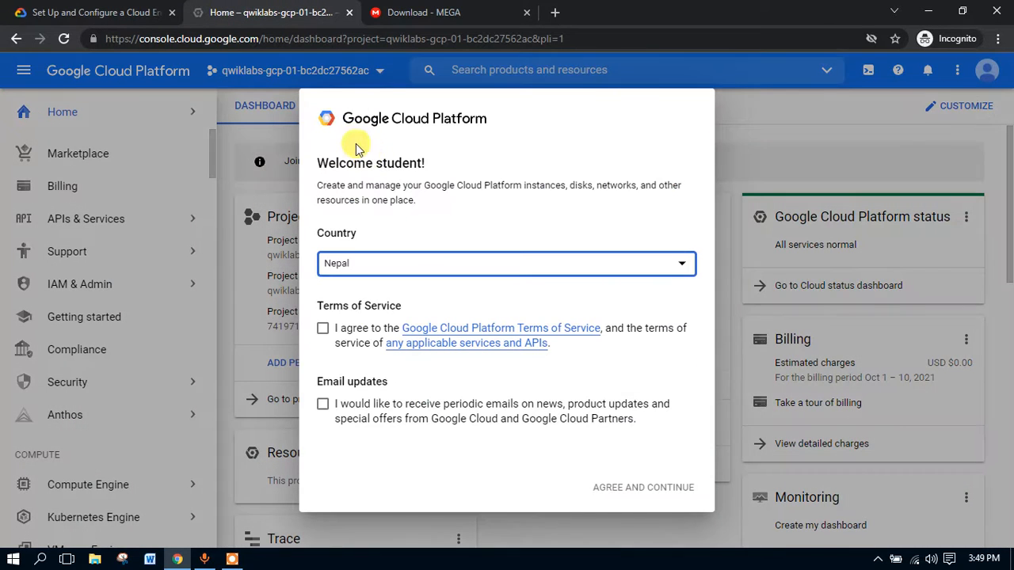
{"action": "left_click", "coordinate": [360, 350]}
{"action": "left_click", "coordinate": [672, 481]}
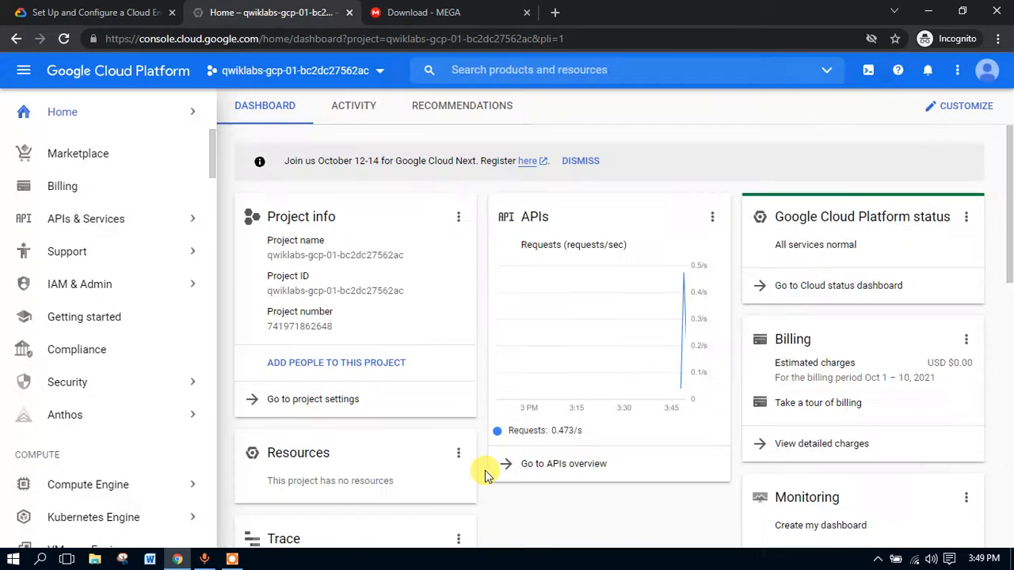
Step: Read the Task 1 instructions for creating the development VPC in the MEGA notes file
{"action": "left_click", "coordinate": [398, 10]}
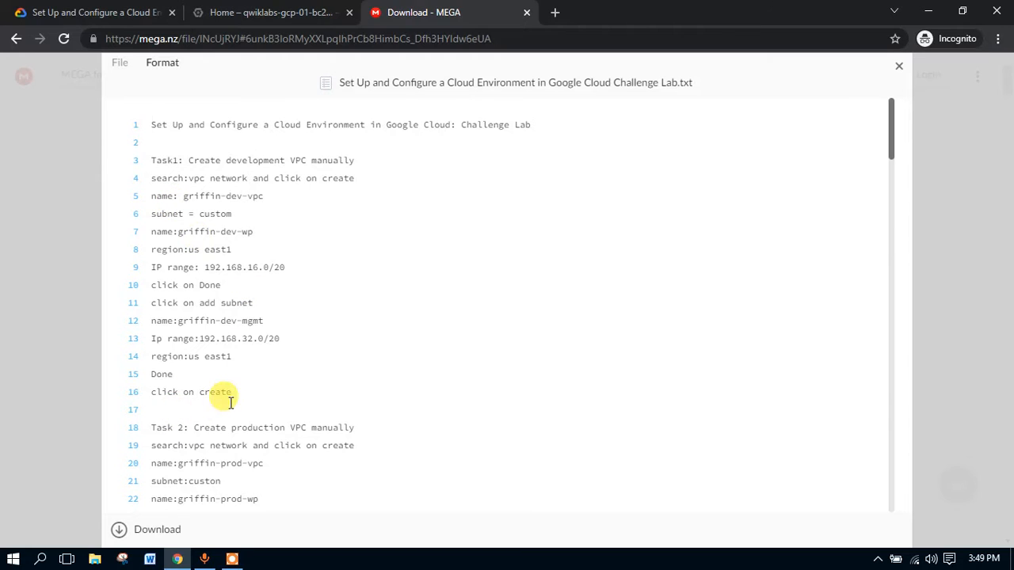
{"action": "left_click_drag", "start_coordinate": [226, 396], "coordinate": [138, 166]}
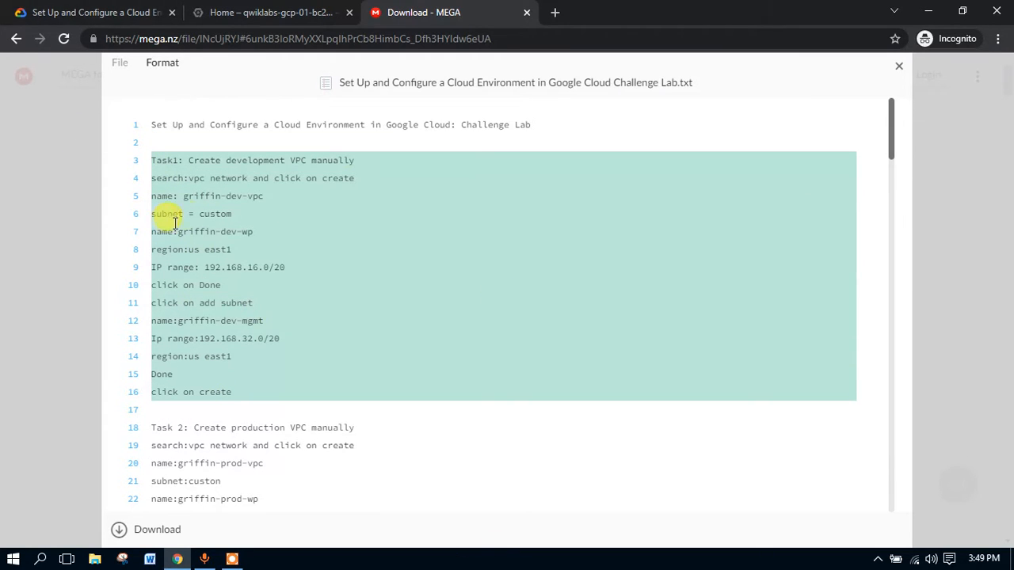
{"action": "left_click", "coordinate": [202, 210]}
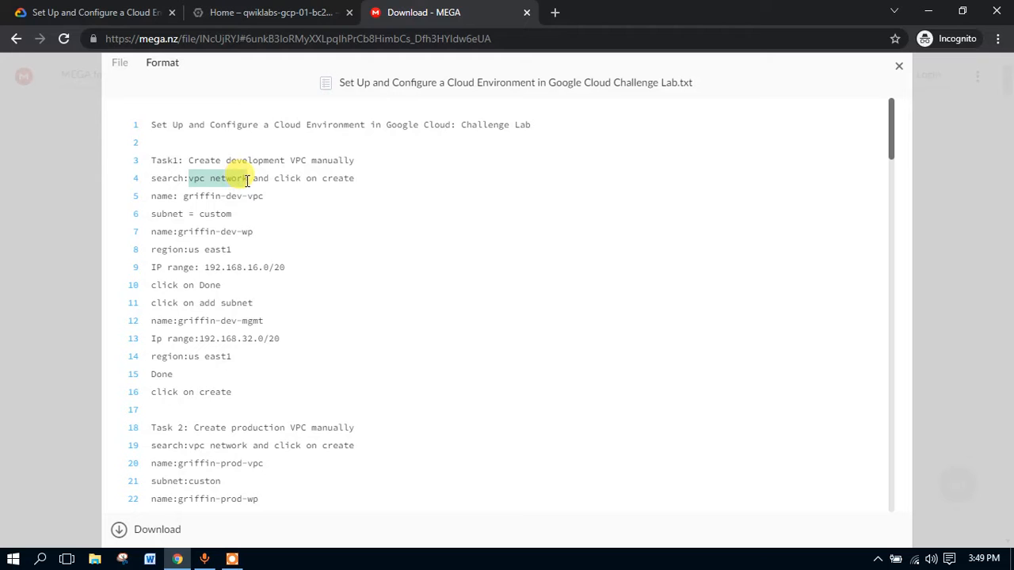
Step: Search the Google Cloud console for vpc network, open the VPC network product page and start creating a new network
{"action": "left_click", "coordinate": [270, 12]}
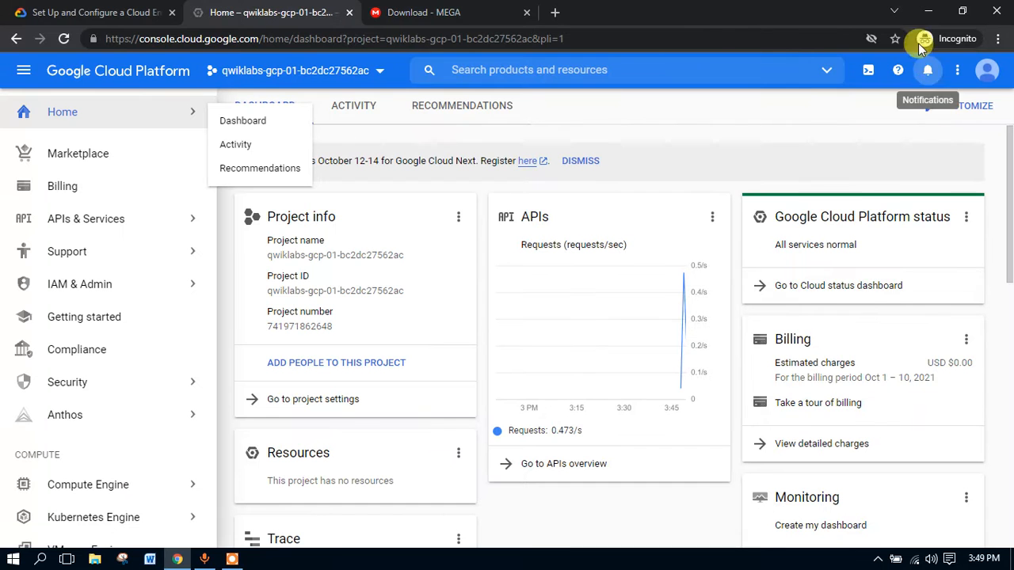
{"action": "left_click", "coordinate": [672, 70]}
{"action": "type", "text": "vpc network"}
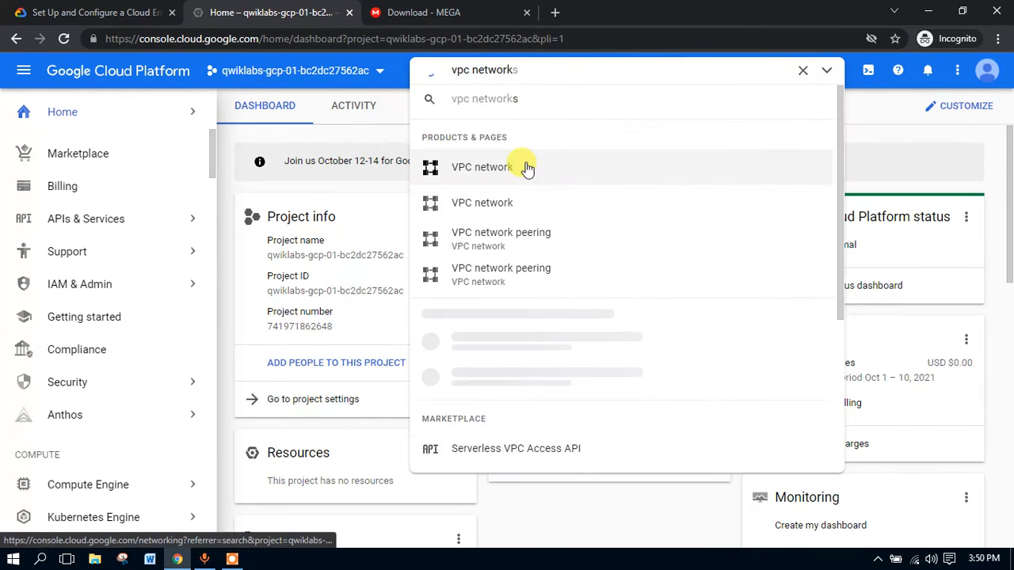
{"action": "left_click", "coordinate": [525, 166]}
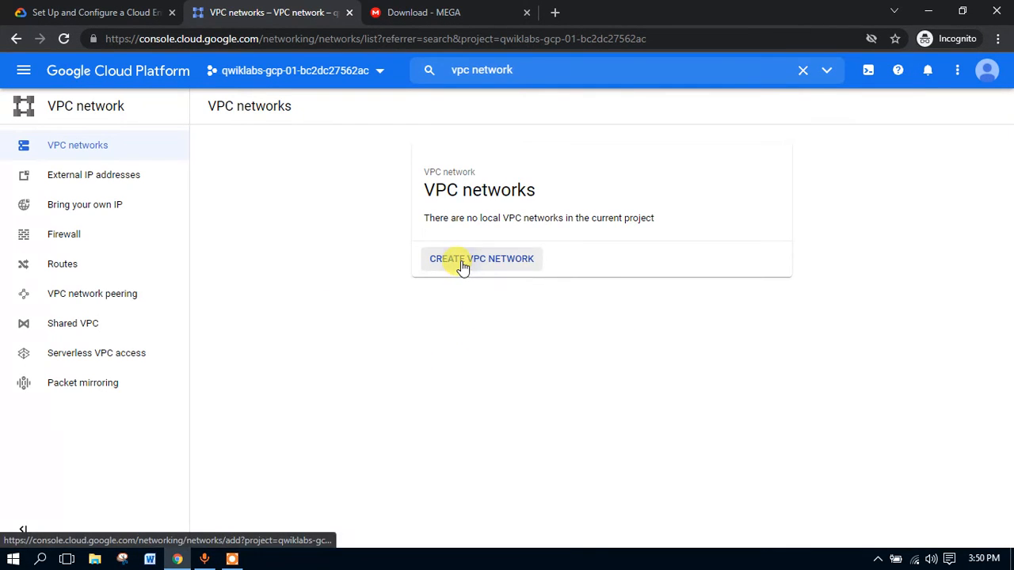
{"action": "left_click", "coordinate": [460, 264]}
Step: Copy the VPC name griffin-dev-vpc from the Task 1 notes in the MEGA file and return to the console
{"action": "left_click", "coordinate": [374, 12]}
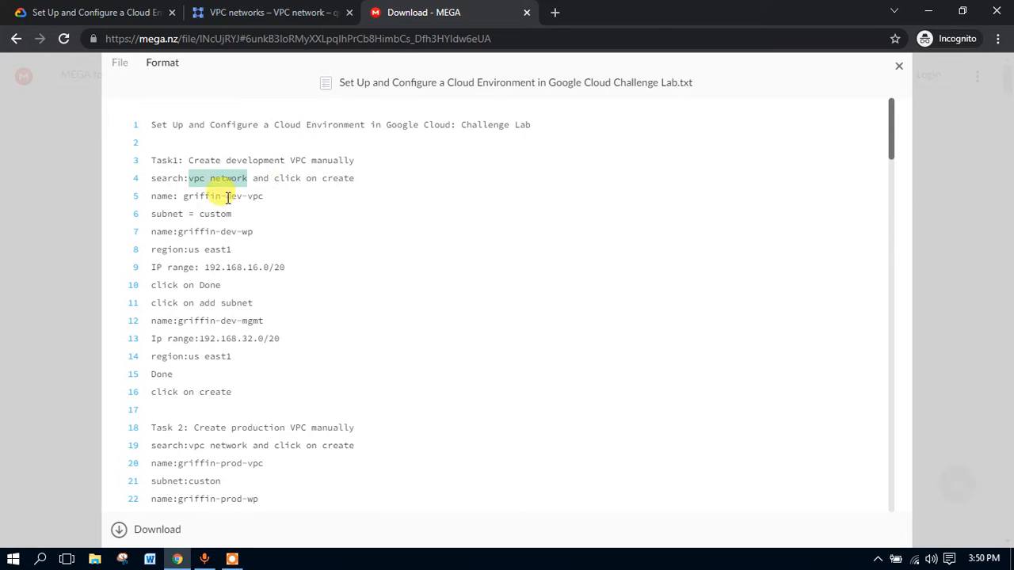
{"action": "left_click_drag", "start_coordinate": [182, 198], "coordinate": [245, 190]}
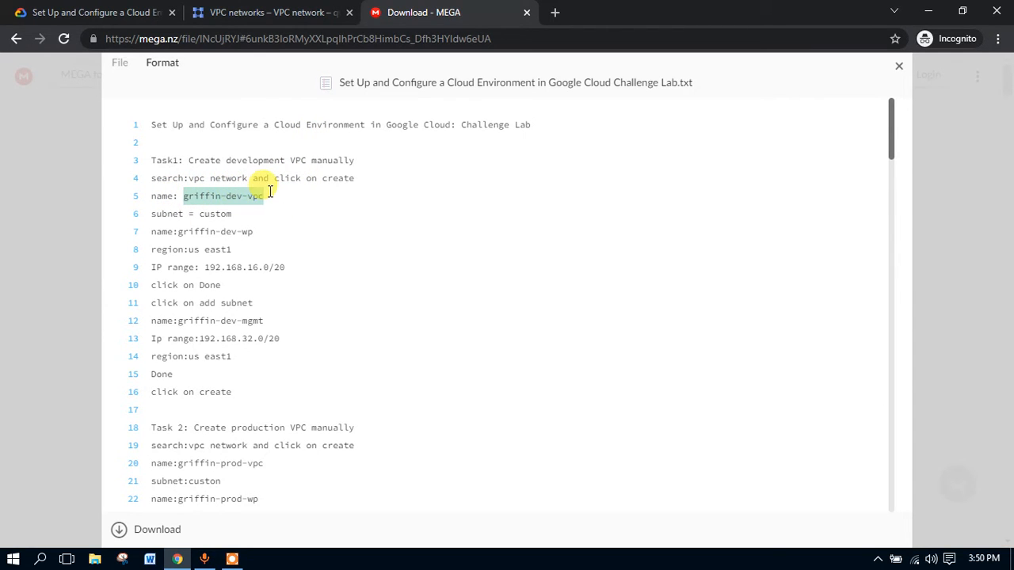
{"action": "left_click", "coordinate": [226, 10]}
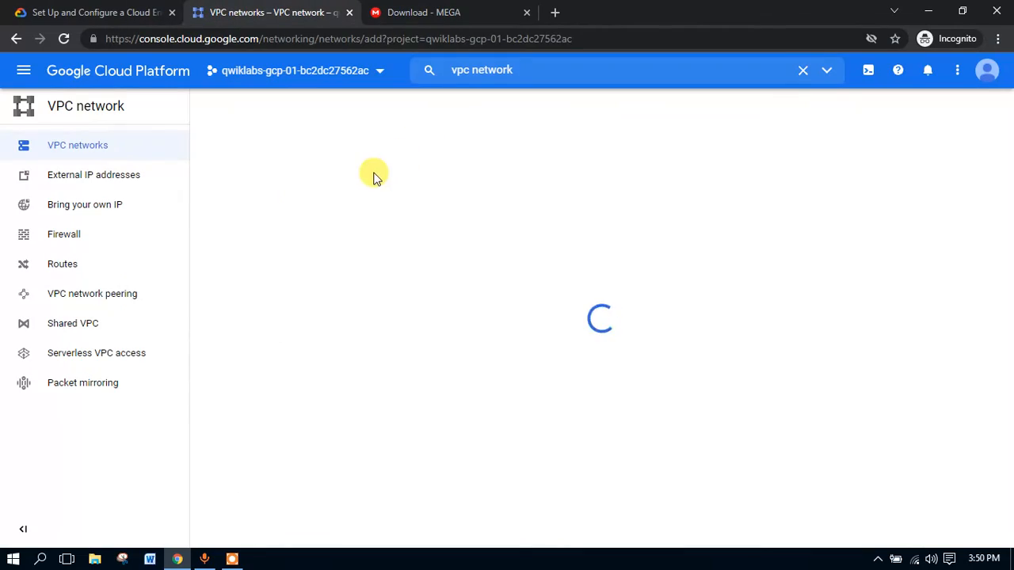
Step: Check the Task 1 requirements for the development VPC and its subnets on the lab instructions page
{"action": "left_click", "coordinate": [143, 11]}
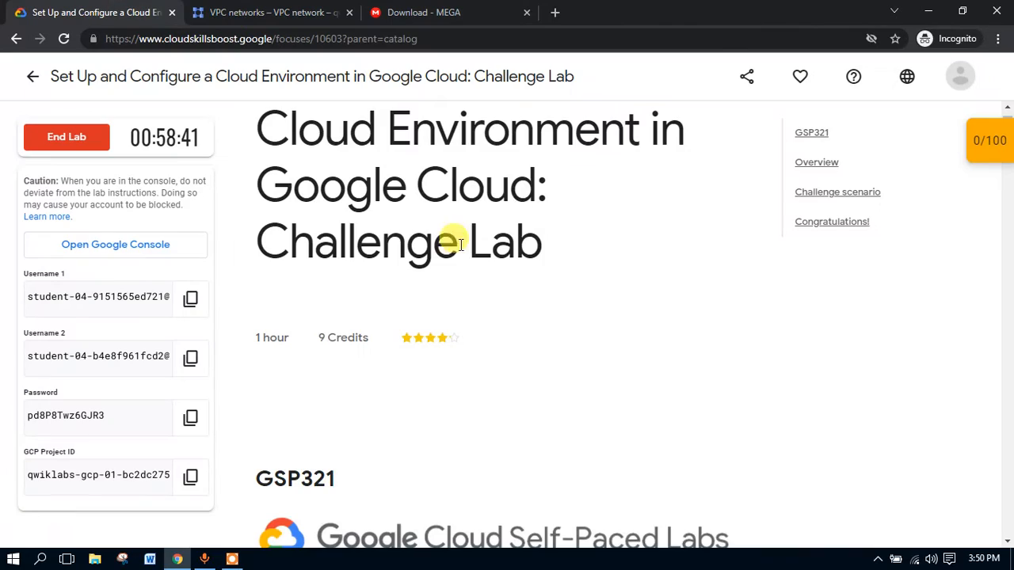
{"action": "scroll", "coordinate": [475, 270], "scroll_direction": "down", "scroll_amount": 10}
{"action": "scroll", "coordinate": [482, 282], "scroll_direction": "down", "scroll_amount": 15}
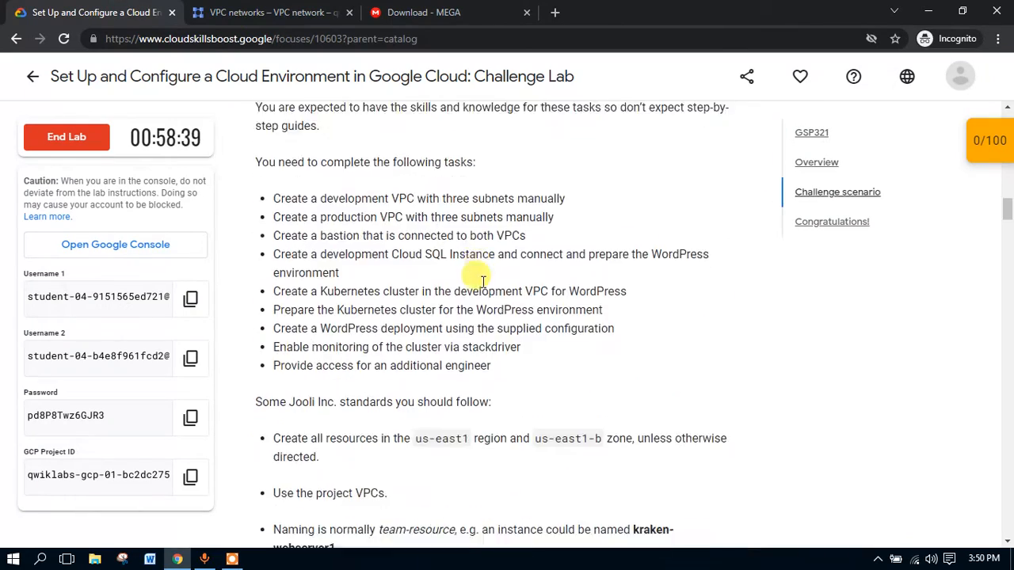
{"action": "scroll", "coordinate": [482, 281], "scroll_direction": "down", "scroll_amount": 10}
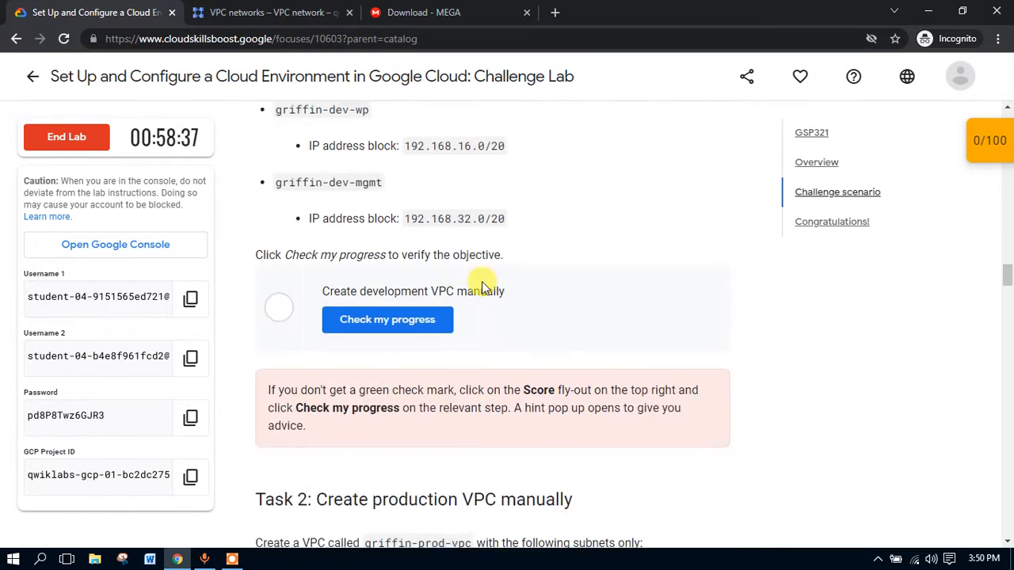
{"action": "scroll", "coordinate": [470, 255], "scroll_direction": "up", "scroll_amount": 2}
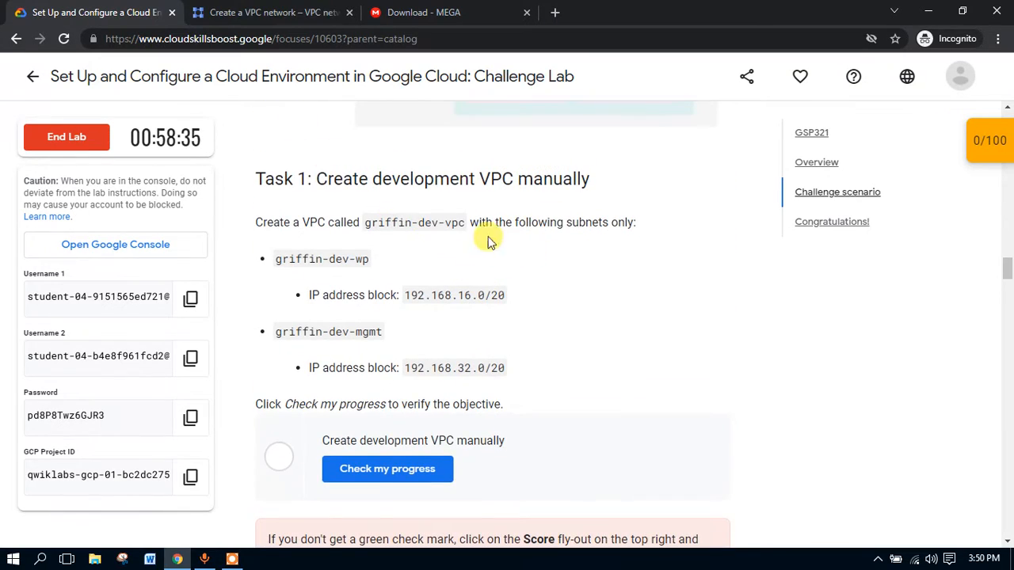
Step: Enter griffin-dev-vpc as the name of the new VPC network in the Google Cloud console
{"action": "left_click", "coordinate": [427, 8]}
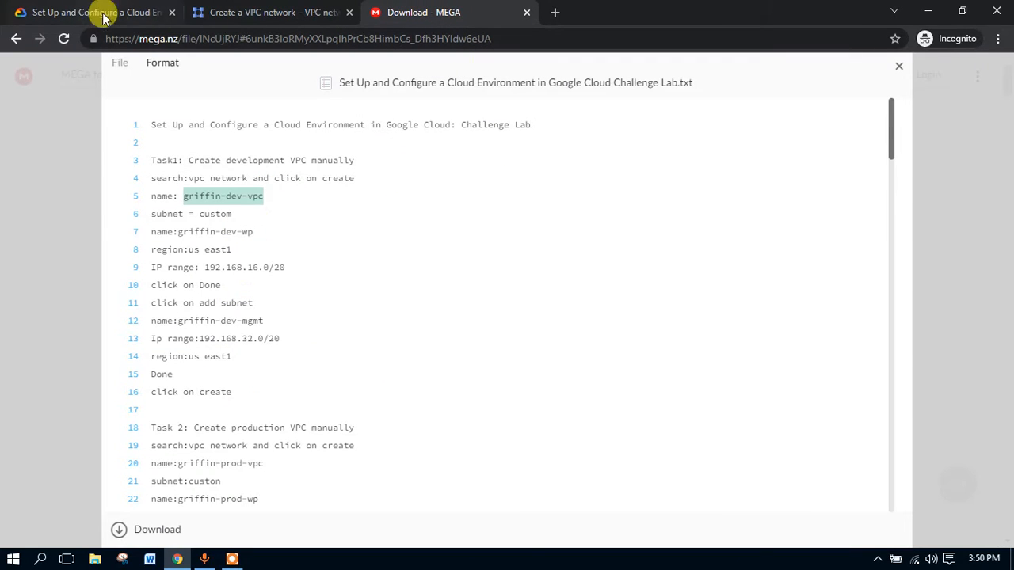
{"action": "left_click", "coordinate": [238, 10]}
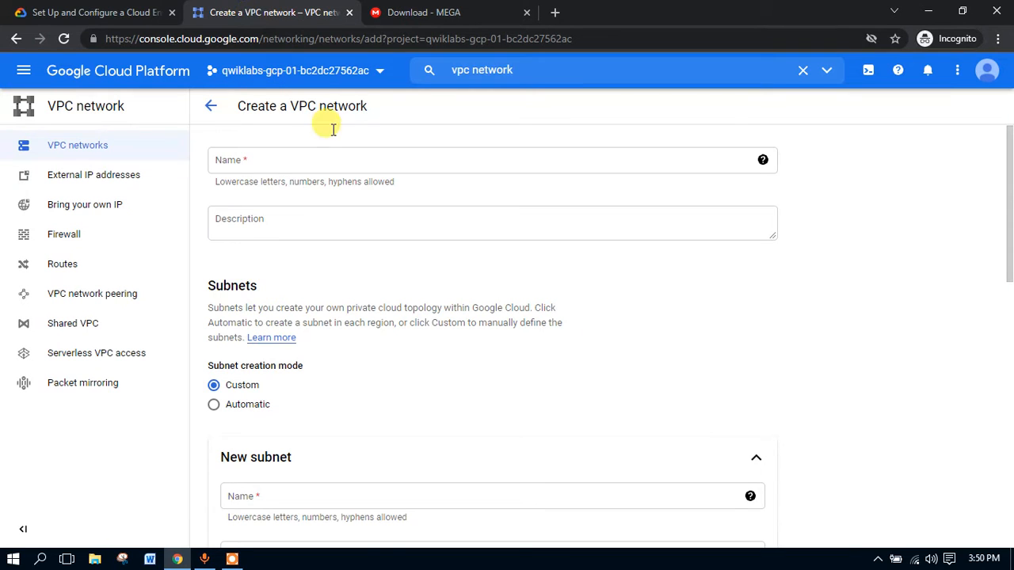
{"action": "left_click", "coordinate": [246, 162]}
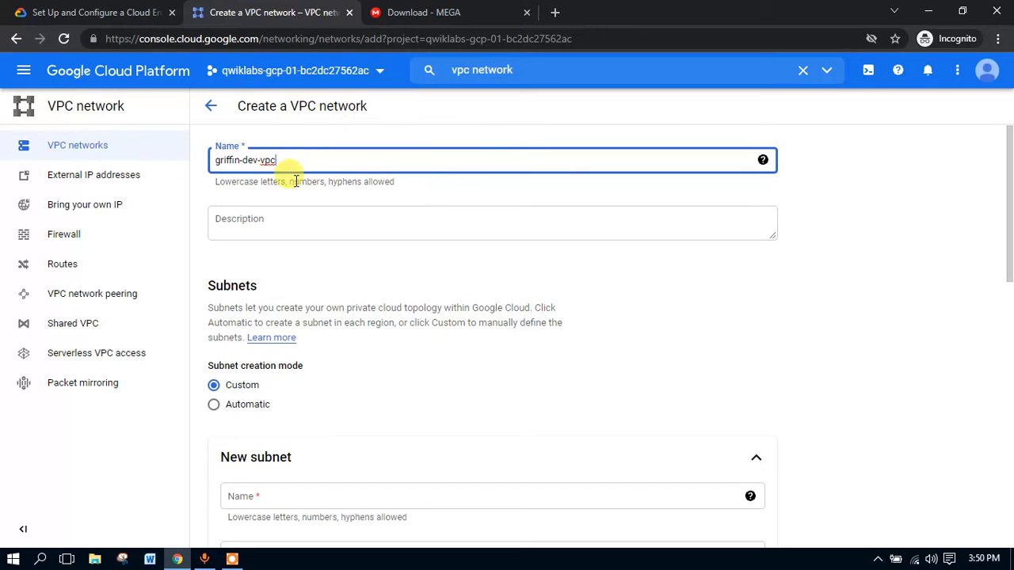
Step: Name the first custom subnet griffin-dev-wp, copied from the MEGA notes, and set its region to us-east1
{"action": "left_click", "coordinate": [412, 12]}
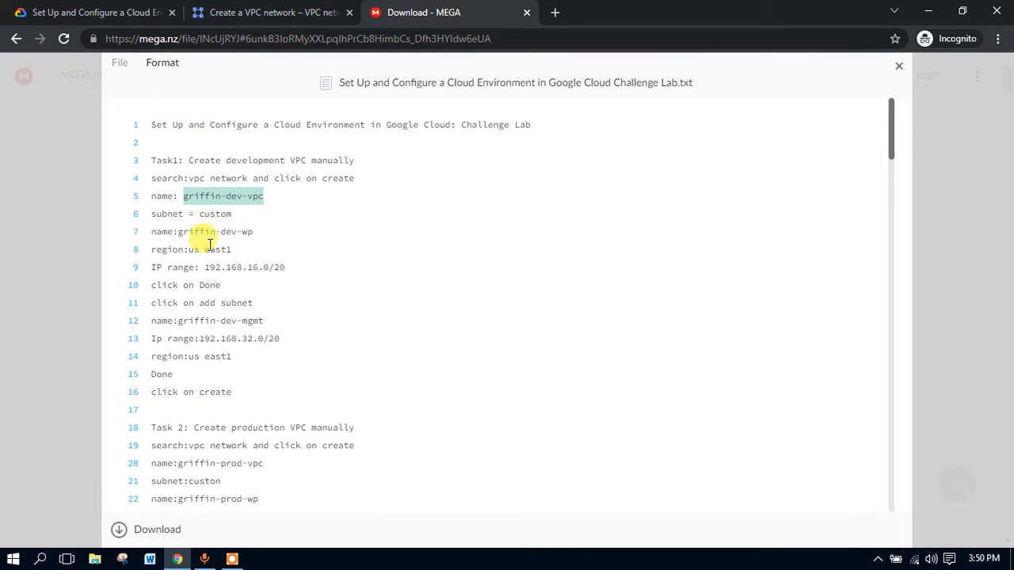
{"action": "left_click_drag", "start_coordinate": [178, 232], "coordinate": [218, 231]}
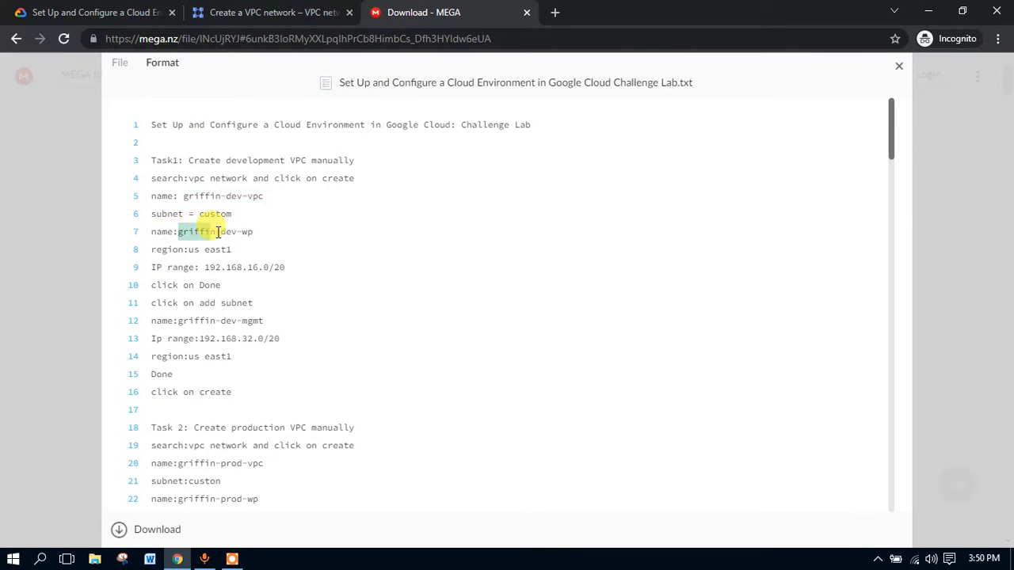
{"action": "left_click", "coordinate": [266, 8]}
{"action": "scroll", "coordinate": [362, 208], "scroll_direction": "down", "scroll_amount": 3}
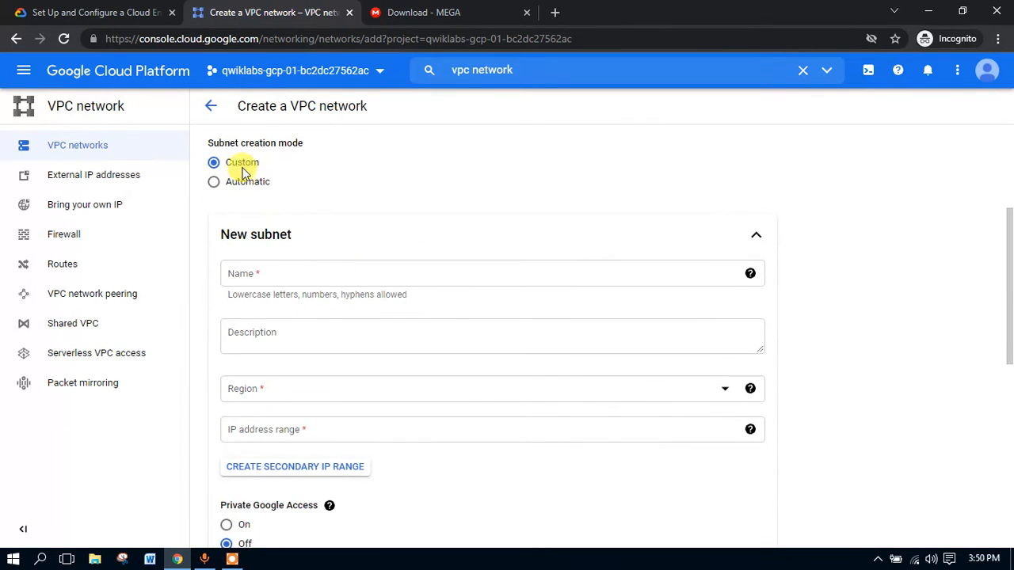
{"action": "left_click", "coordinate": [252, 273]}
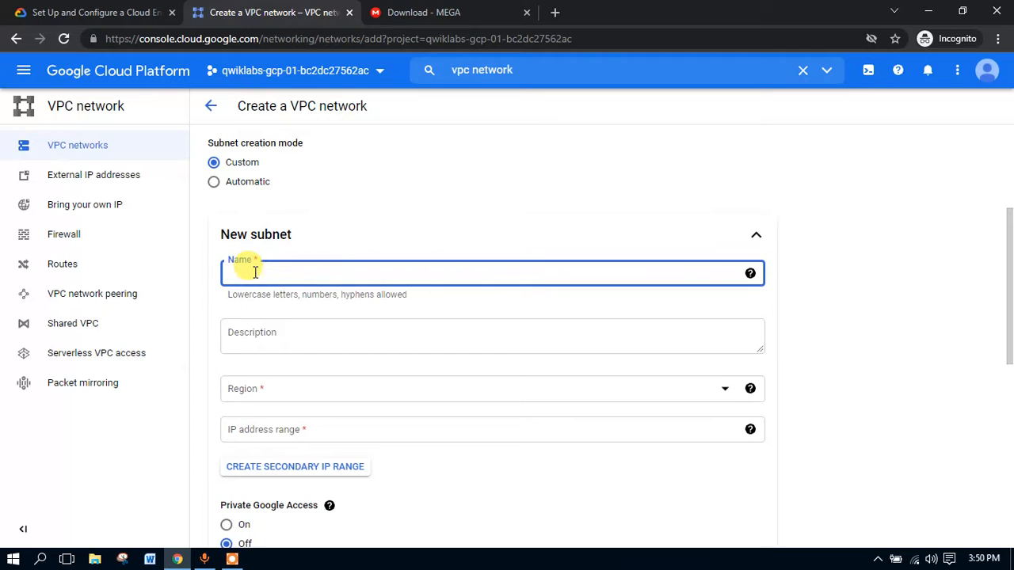
{"action": "left_click", "coordinate": [268, 389]}
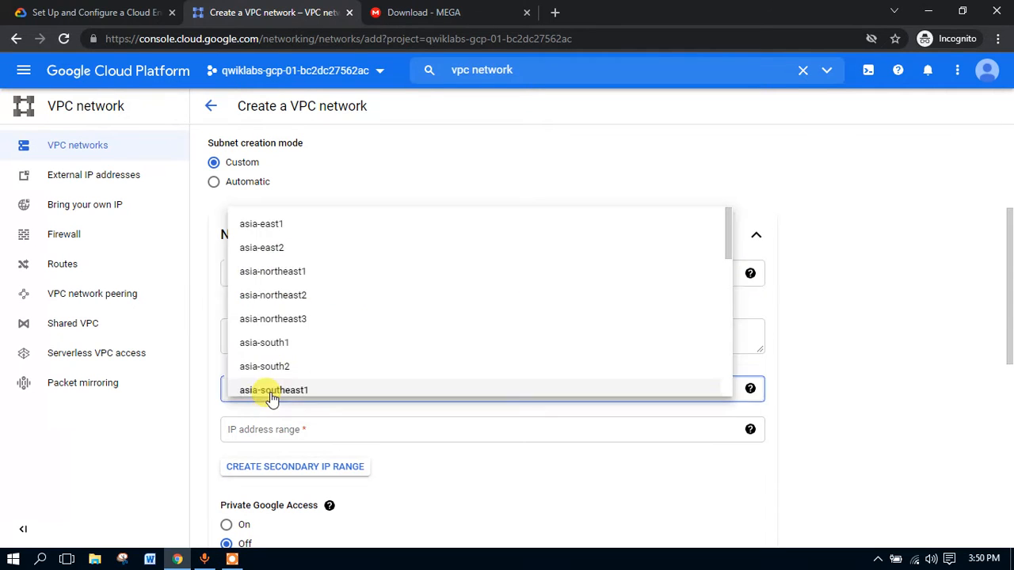
{"action": "scroll", "coordinate": [299, 287], "scroll_direction": "down", "scroll_amount": 6}
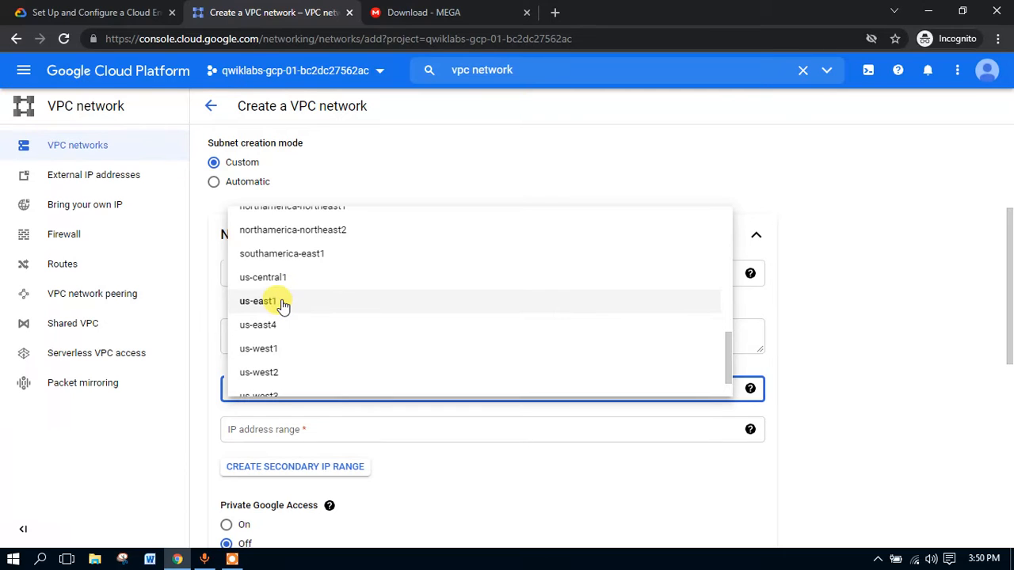
{"action": "left_click", "coordinate": [295, 304]}
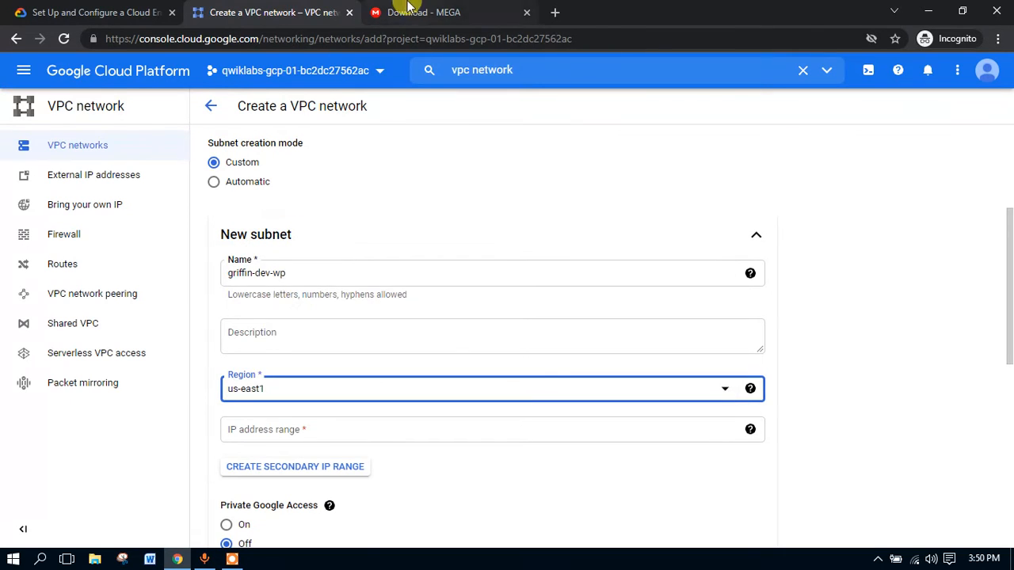
Step: Set the griffin-dev-wp subnet's IP address range to 192.168.16.0/20, copied from the MEGA notes
{"action": "left_click", "coordinate": [410, 10]}
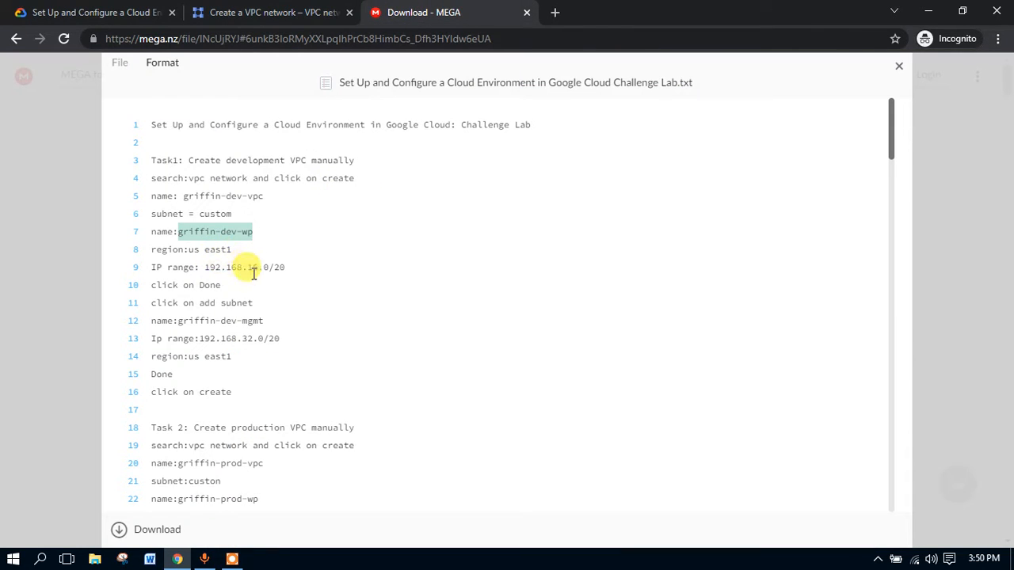
{"action": "left_click_drag", "start_coordinate": [284, 267], "coordinate": [238, 270]}
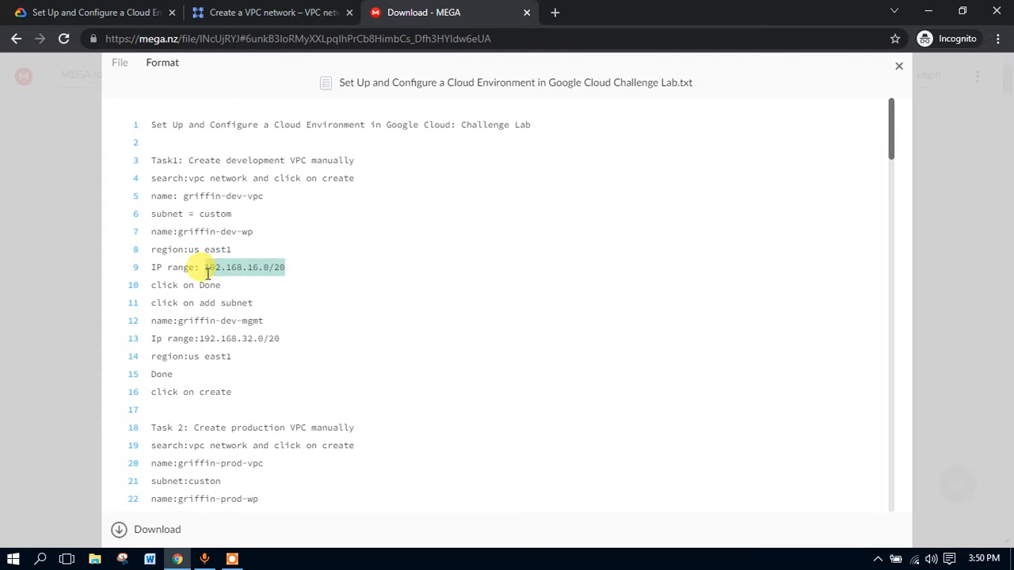
{"action": "left_click", "coordinate": [293, 11]}
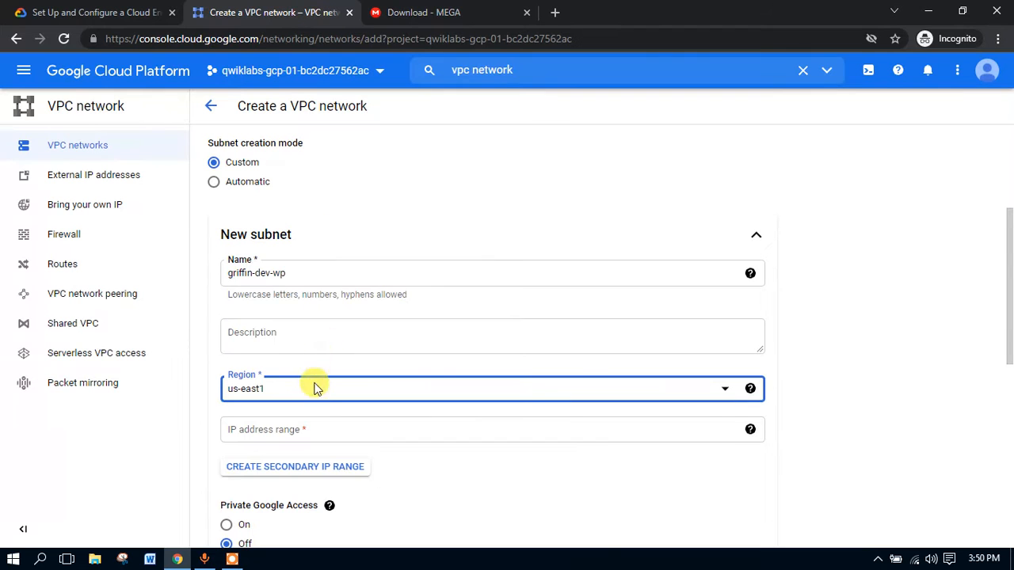
{"action": "scroll", "coordinate": [309, 396], "scroll_direction": "down", "scroll_amount": 2}
{"action": "left_click", "coordinate": [289, 285]}
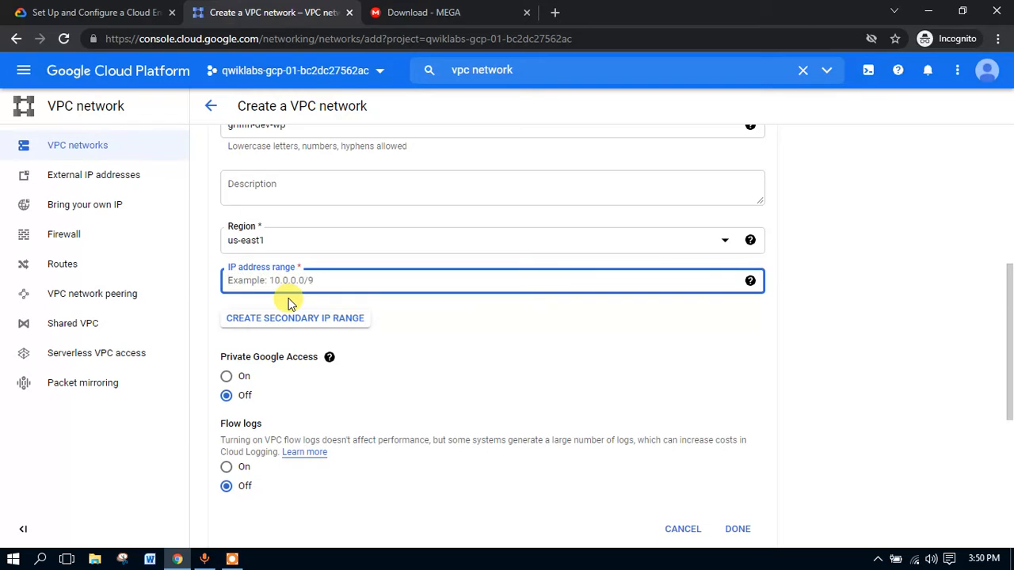
{"action": "type", "text": "192.168.16.0/20"}
Step: Compare the griffin-dev-wp IP address block on the lab page with the range in the MEGA notes
{"action": "left_click", "coordinate": [87, 12]}
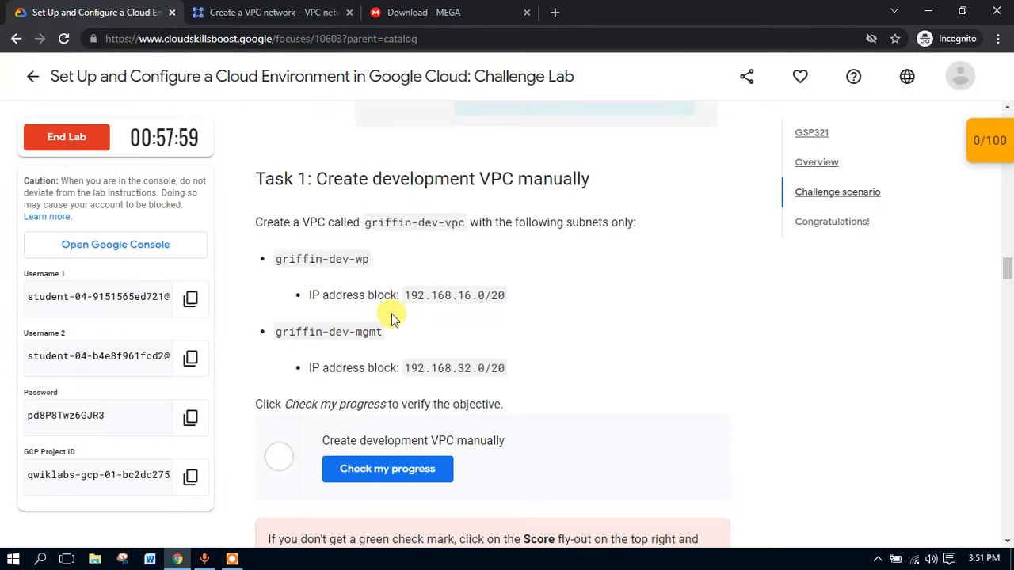
{"action": "left_click_drag", "start_coordinate": [505, 295], "coordinate": [402, 296]}
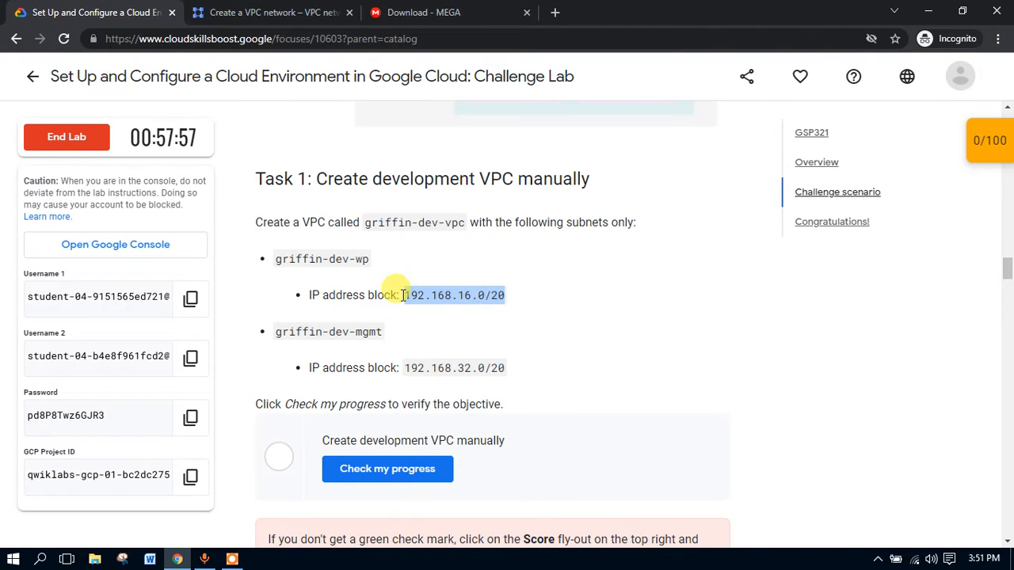
{"action": "left_click", "coordinate": [422, 11]}
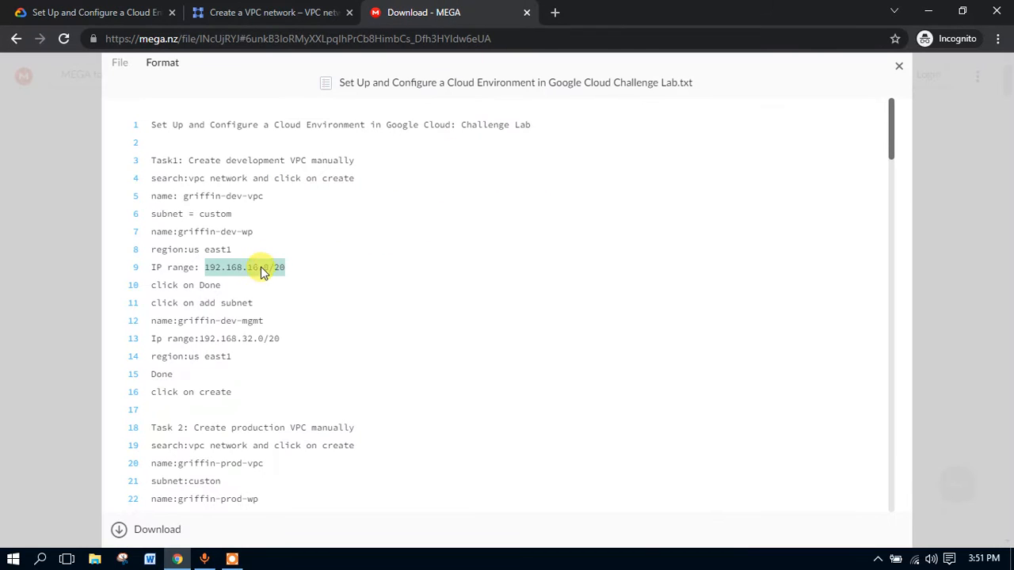
Step: Return to the Google Cloud console and complete the griffin-dev-wp subnet definition
{"action": "left_click", "coordinate": [276, 10]}
{"action": "scroll", "coordinate": [316, 328], "scroll_direction": "down", "scroll_amount": 1}
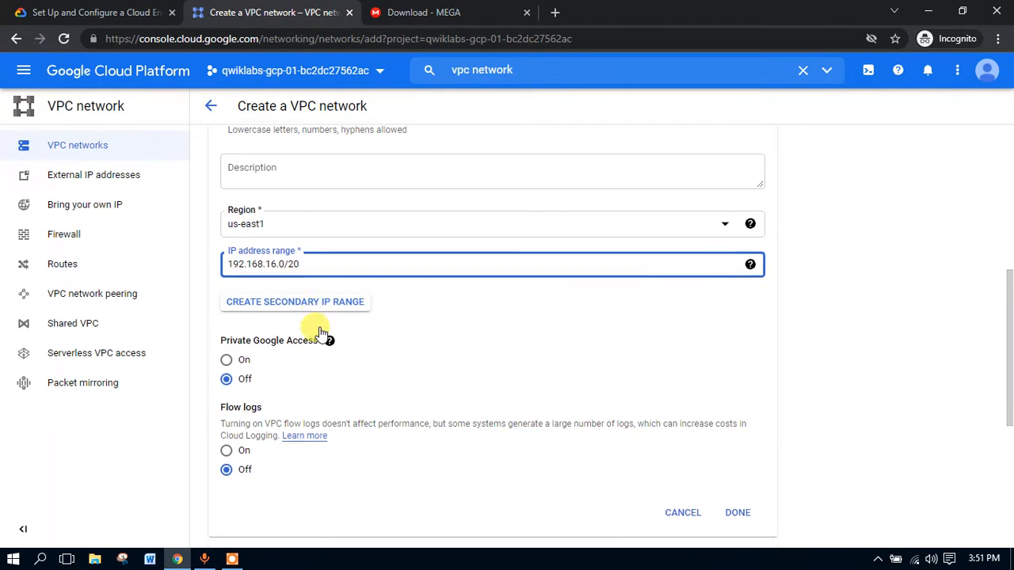
{"action": "left_click", "coordinate": [729, 458]}
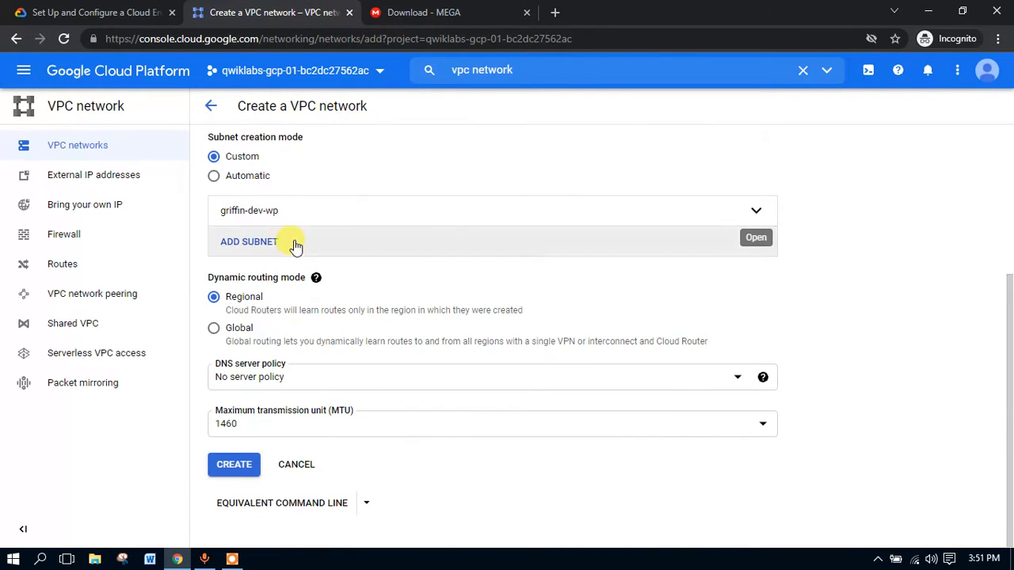
Step: Add a second subnet to the VPC and name it griffin-dev-mgmt, copied from the MEGA notes
{"action": "left_click", "coordinate": [290, 244]}
{"action": "left_click", "coordinate": [406, 11]}
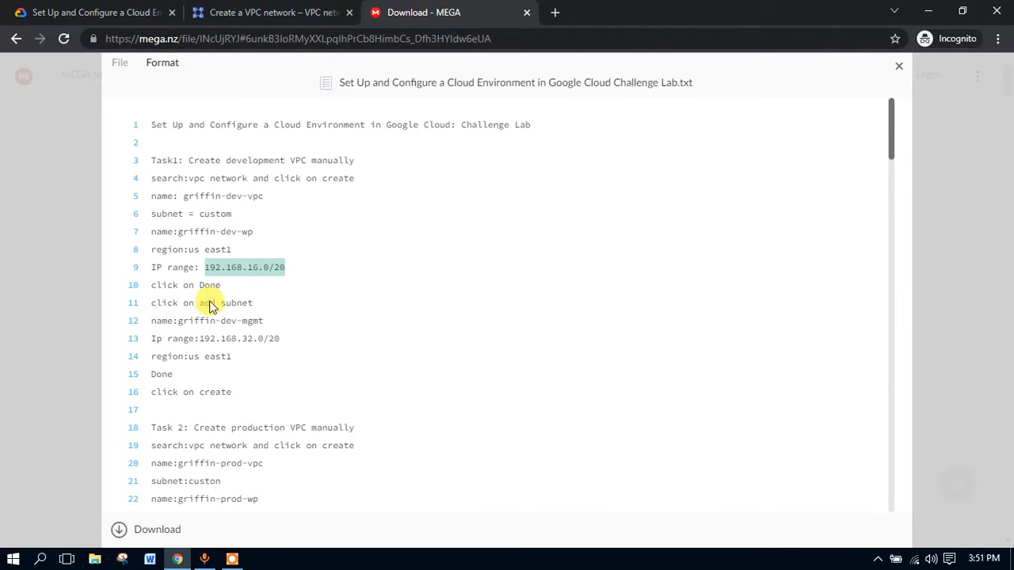
{"action": "left_click_drag", "start_coordinate": [180, 320], "coordinate": [270, 321]}
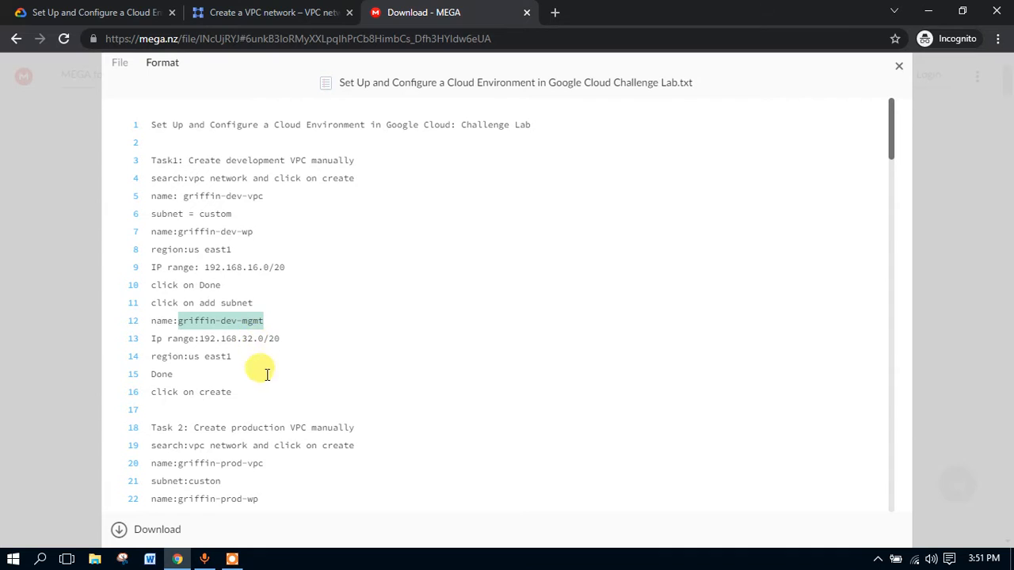
{"action": "left_click", "coordinate": [286, 11]}
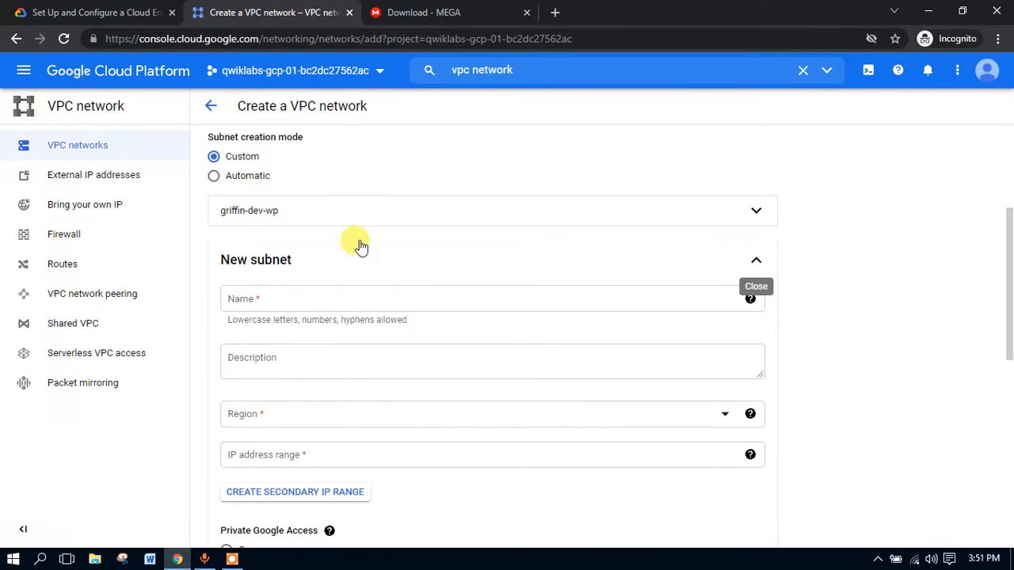
{"action": "left_click", "coordinate": [278, 307]}
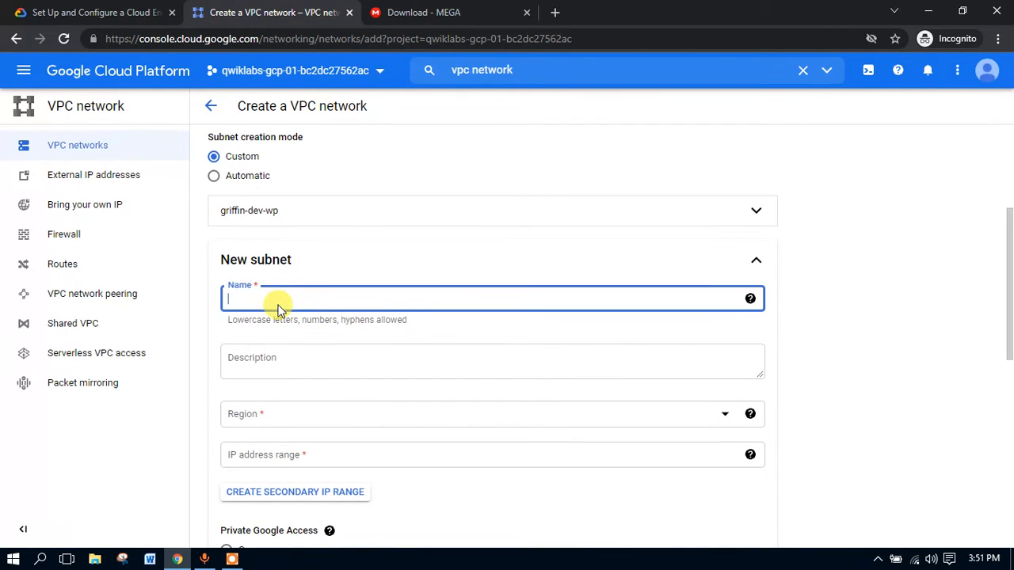
Step: Set the region of the griffin-dev-mgmt subnet to us-east1
{"action": "left_click", "coordinate": [285, 418]}
{"action": "scroll", "coordinate": [283, 320], "scroll_direction": "down", "scroll_amount": 5}
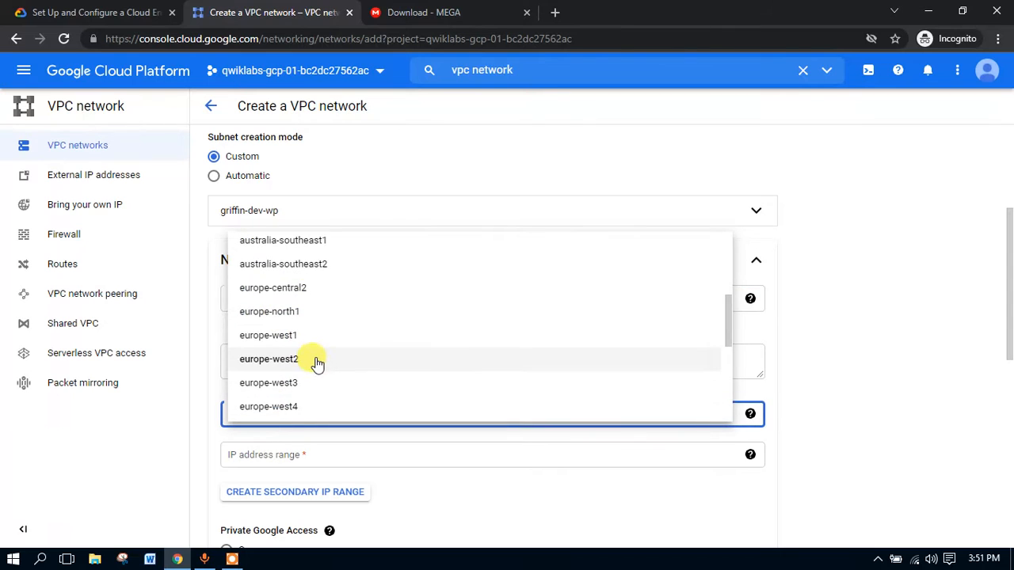
{"action": "scroll", "coordinate": [305, 365], "scroll_direction": "down", "scroll_amount": 1}
{"action": "scroll", "coordinate": [287, 388], "scroll_direction": "down", "scroll_amount": 1}
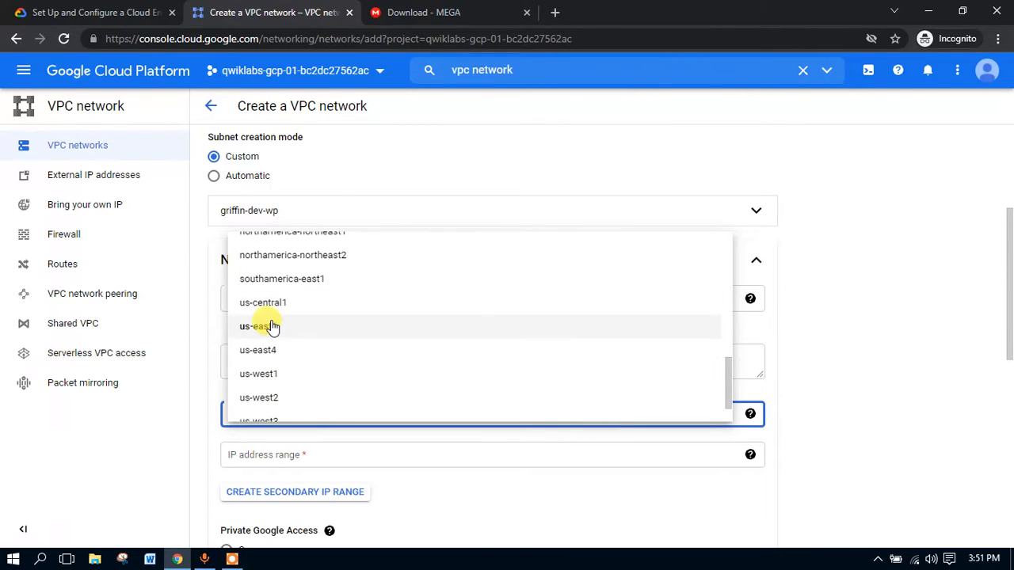
{"action": "left_click", "coordinate": [271, 324]}
Step: Set the griffin-dev-mgmt subnet's IP address range to 192.168.32.0/20, copied from the MEGA notes, and complete the subnet definition
{"action": "left_click", "coordinate": [460, 11]}
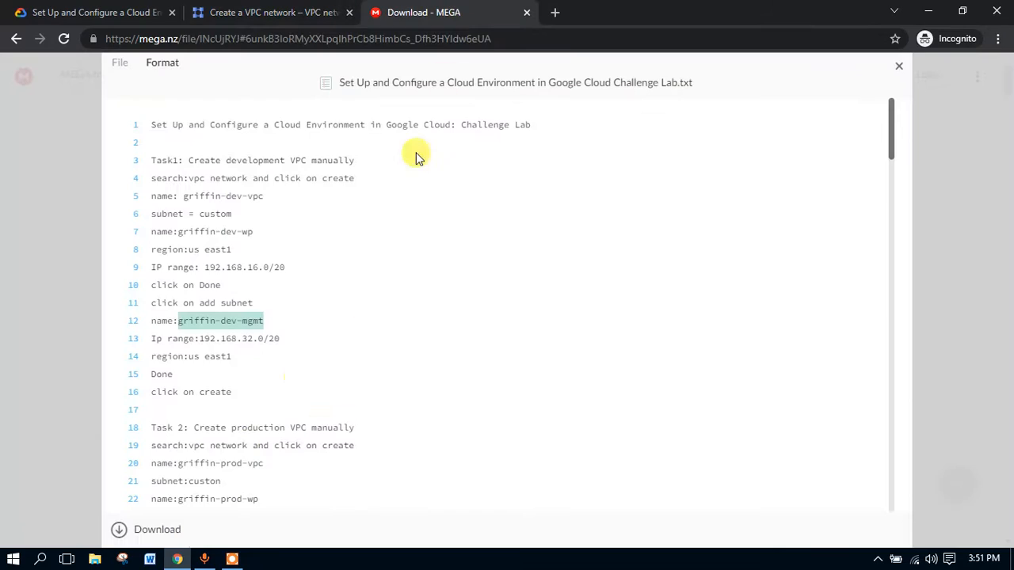
{"action": "left_click_drag", "start_coordinate": [286, 337], "coordinate": [209, 341]}
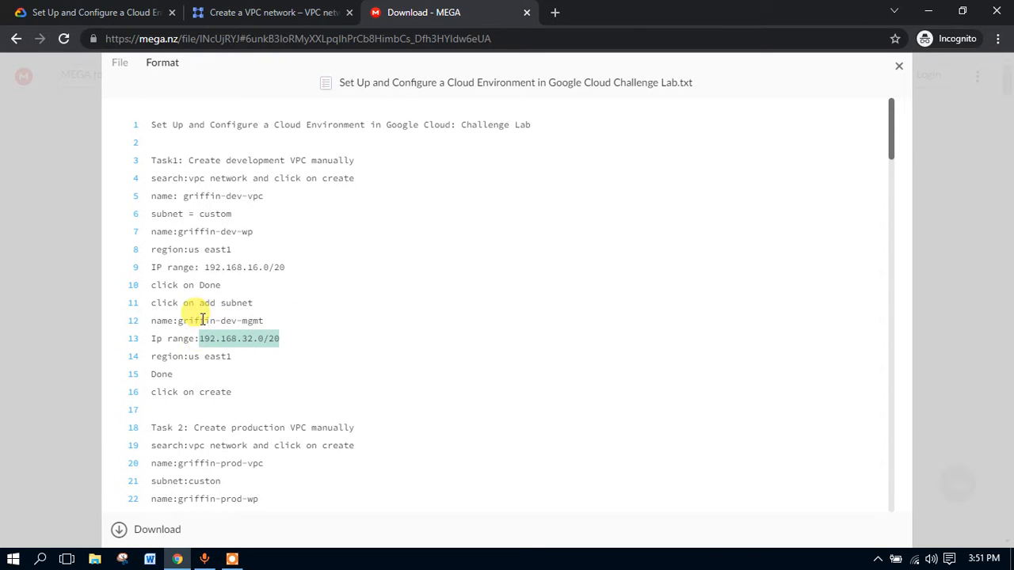
{"action": "left_click", "coordinate": [273, 12]}
{"action": "scroll", "coordinate": [330, 407], "scroll_direction": "down", "scroll_amount": 3}
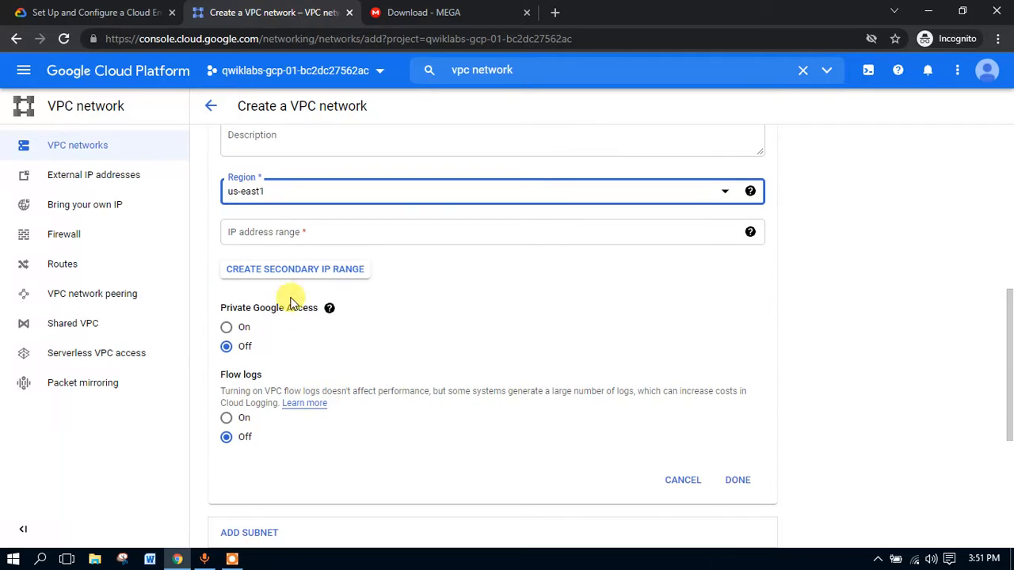
{"action": "left_click", "coordinate": [281, 237]}
{"action": "type", "text": "192.168.32.0/20"}
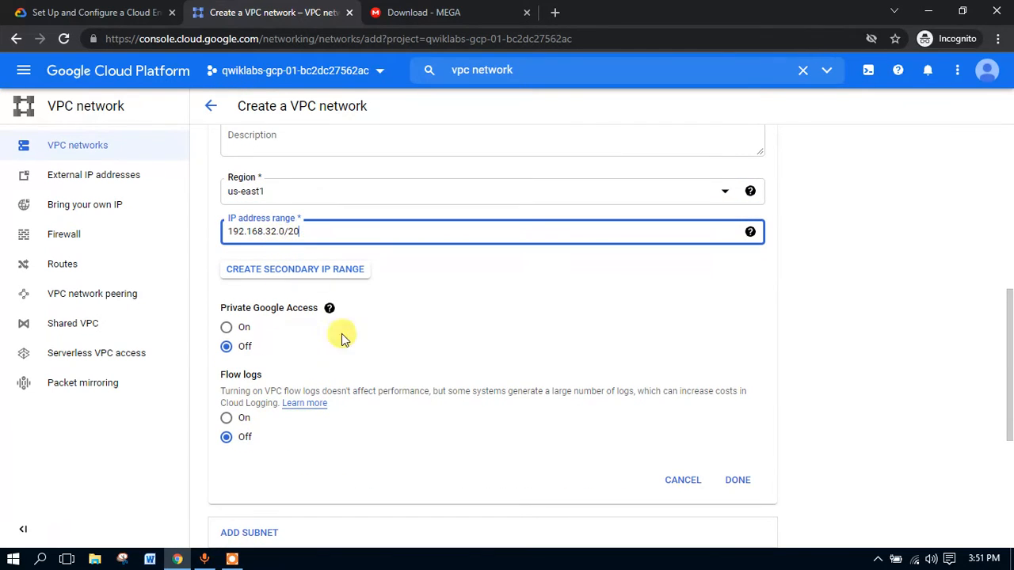
{"action": "scroll", "coordinate": [554, 396], "scroll_direction": "down", "scroll_amount": 2}
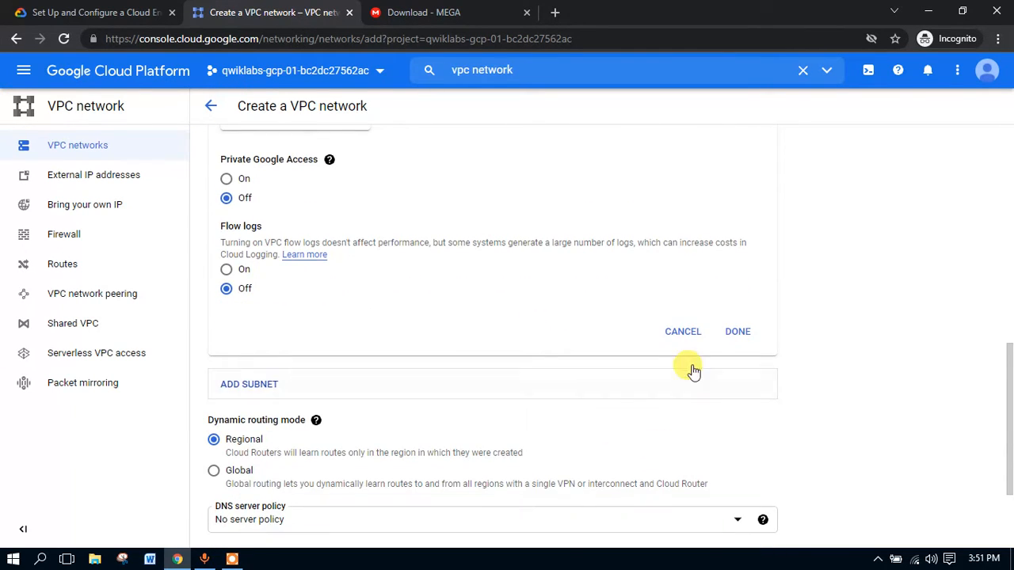
{"action": "left_click", "coordinate": [733, 333]}
Step: Check the remaining Task 1 instructions in the MEGA notes, create the griffin-dev-vpc network in the Google Cloud console and dismiss the notification
{"action": "left_click", "coordinate": [404, 12]}
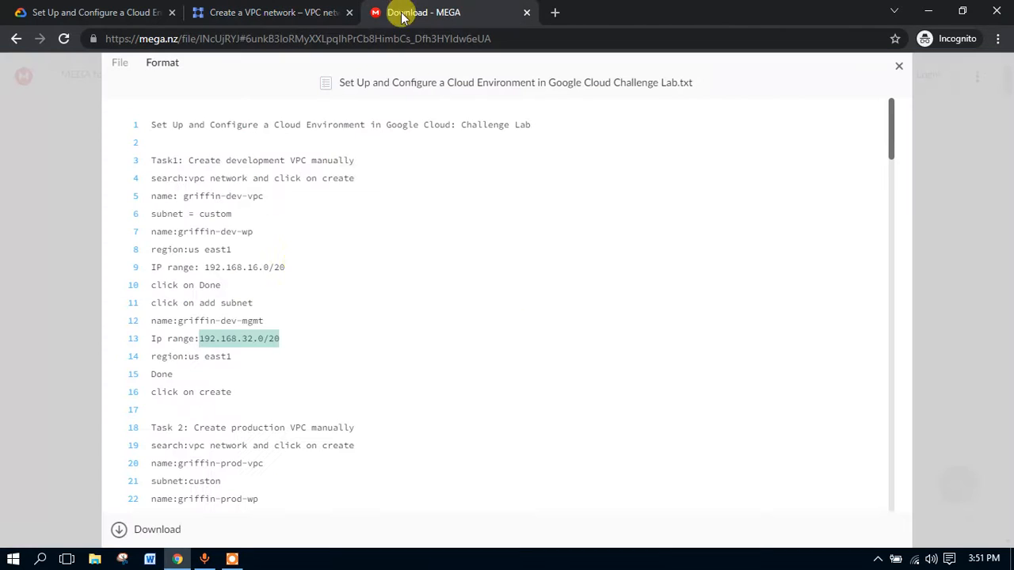
{"action": "left_click", "coordinate": [274, 13]}
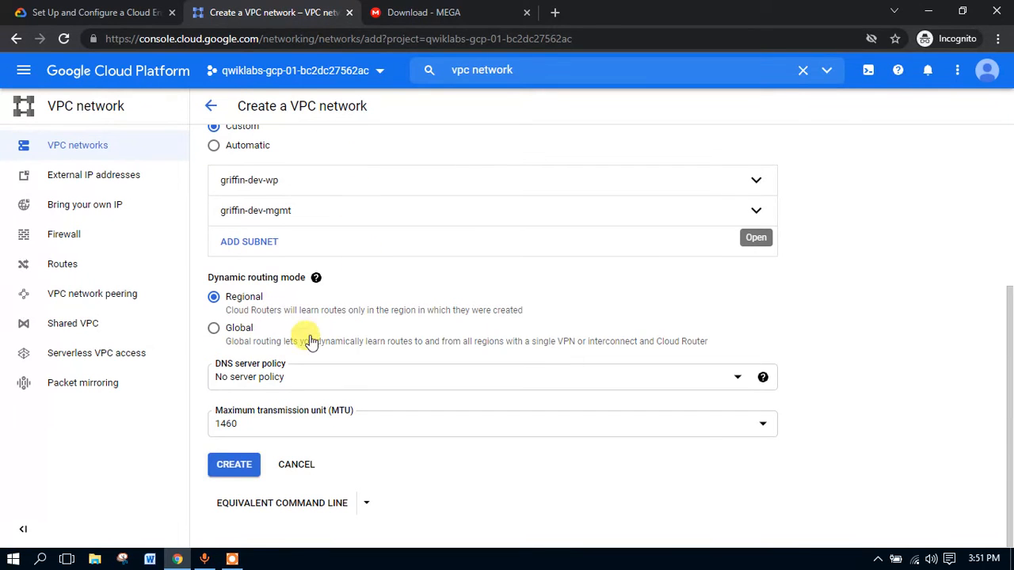
{"action": "left_click", "coordinate": [231, 474]}
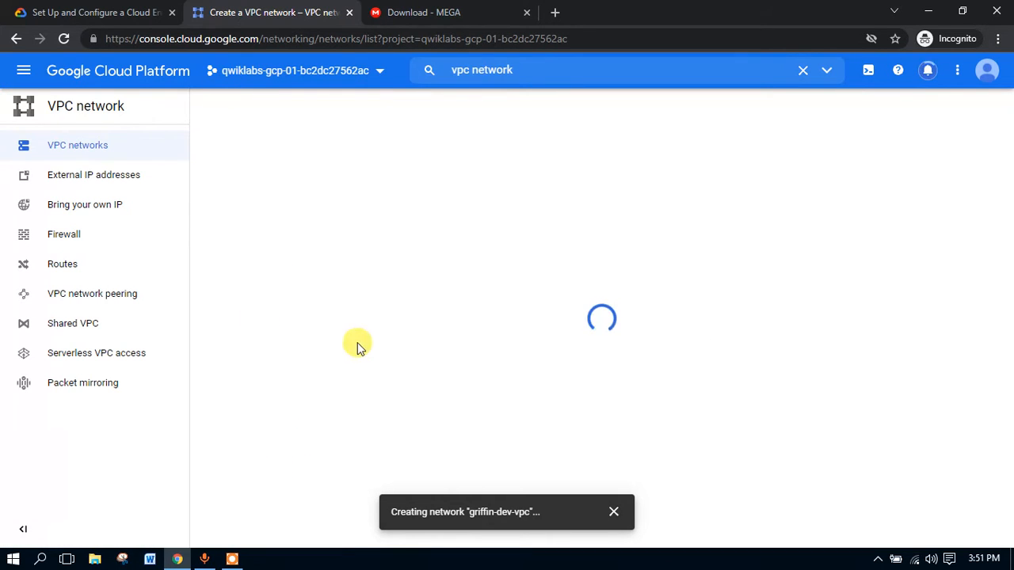
{"action": "left_click", "coordinate": [611, 512]}
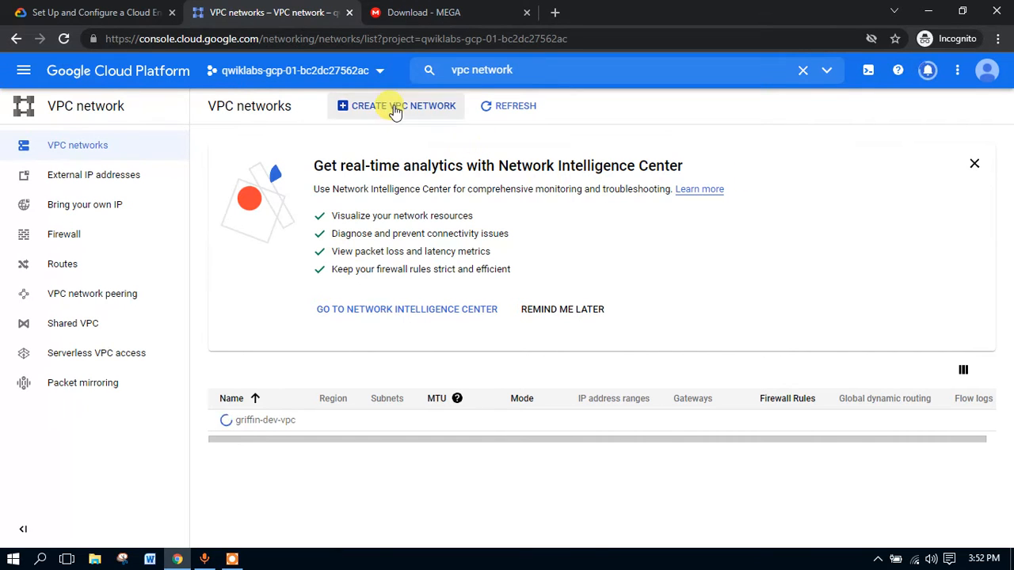
Step: Copy the production VPC name griffin-prod-vpc from Task 2 of the MEGA notes and return to the Google Cloud console
{"action": "left_click", "coordinate": [435, 10]}
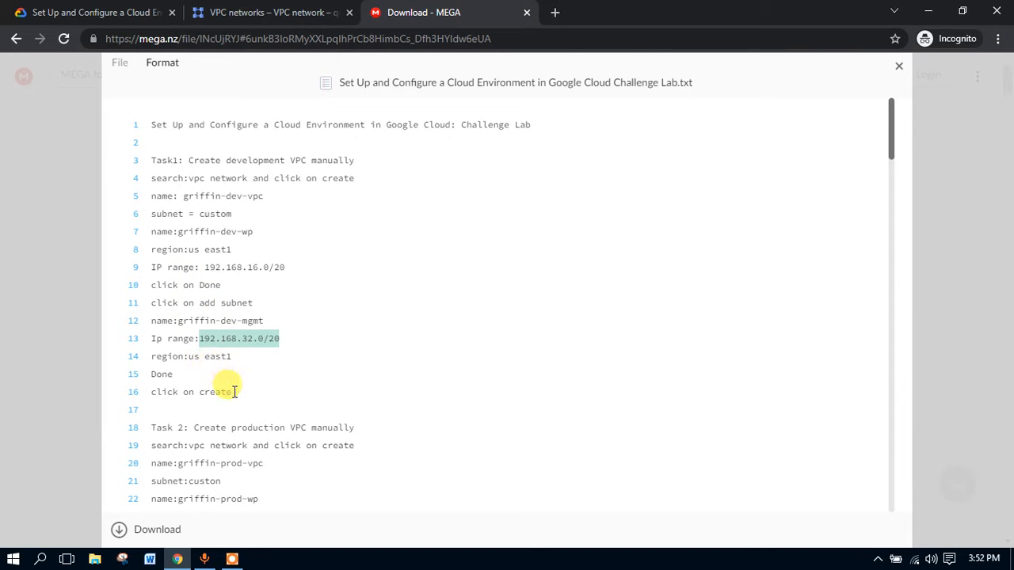
{"action": "scroll", "coordinate": [234, 391], "scroll_direction": "down", "scroll_amount": 1}
{"action": "scroll", "coordinate": [191, 354], "scroll_direction": "down", "scroll_amount": 1}
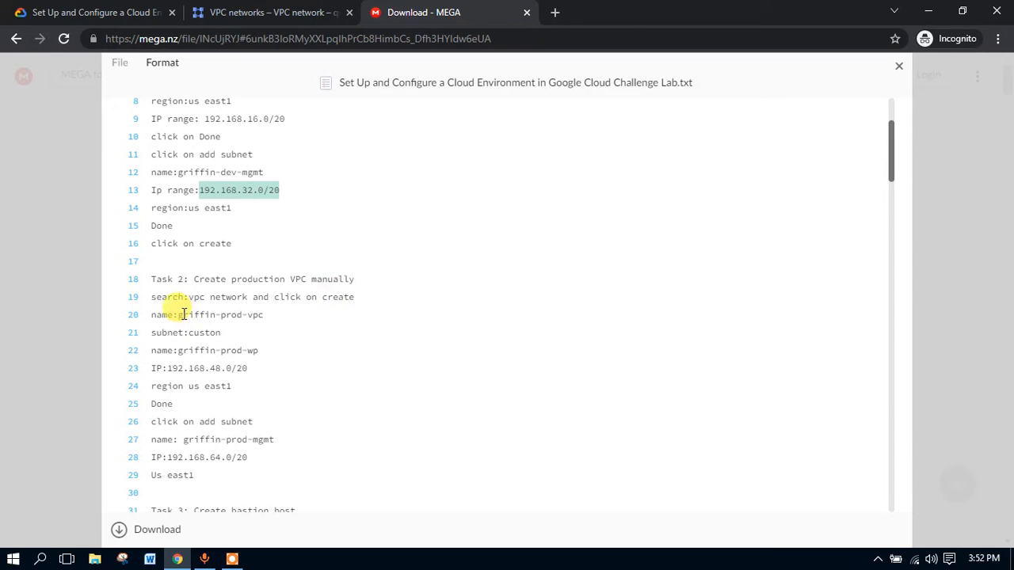
{"action": "left_click_drag", "start_coordinate": [181, 314], "coordinate": [251, 318]}
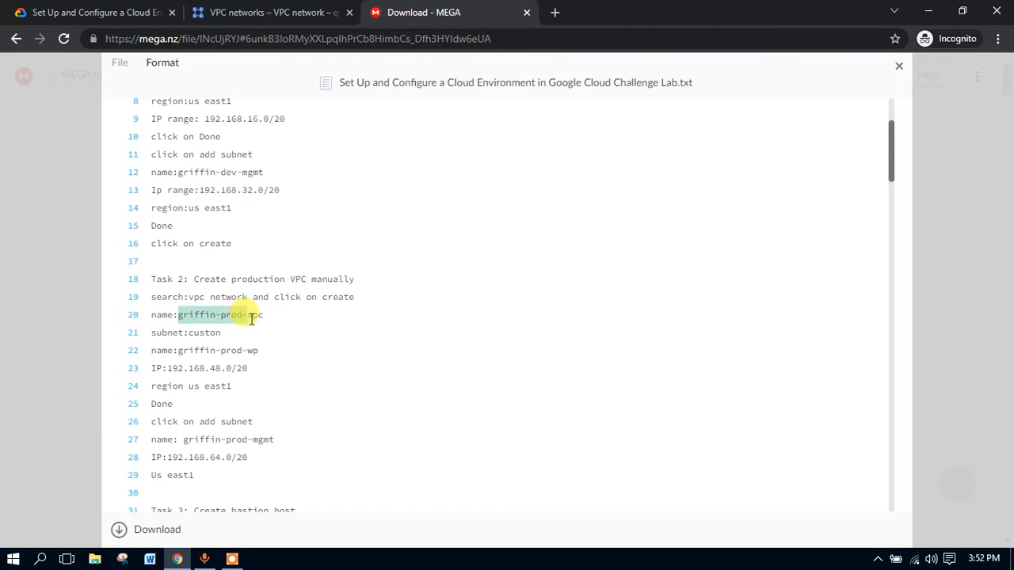
{"action": "left_click", "coordinate": [269, 12]}
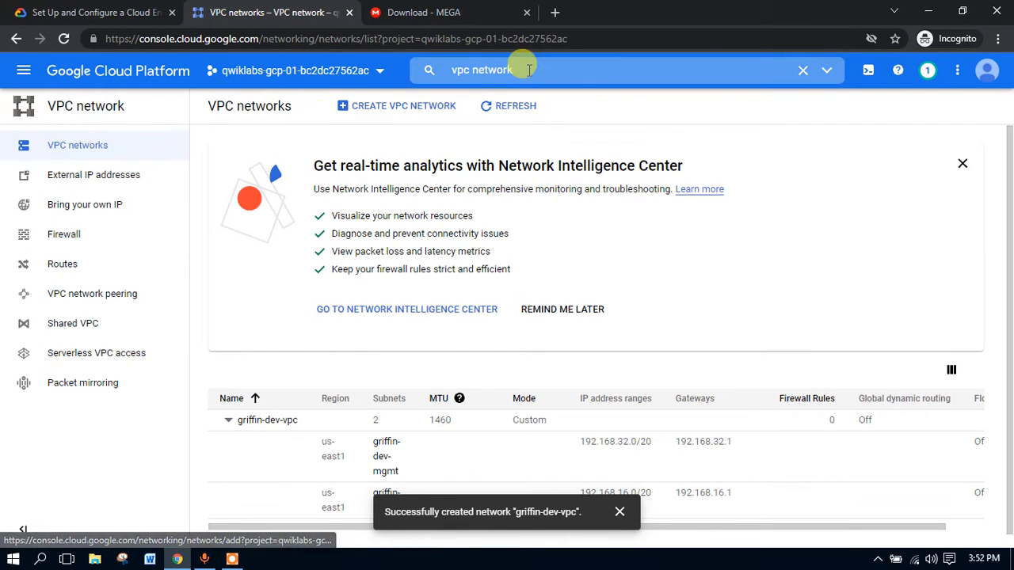
{"action": "left_click_drag", "start_coordinate": [523, 68], "coordinate": [448, 70]}
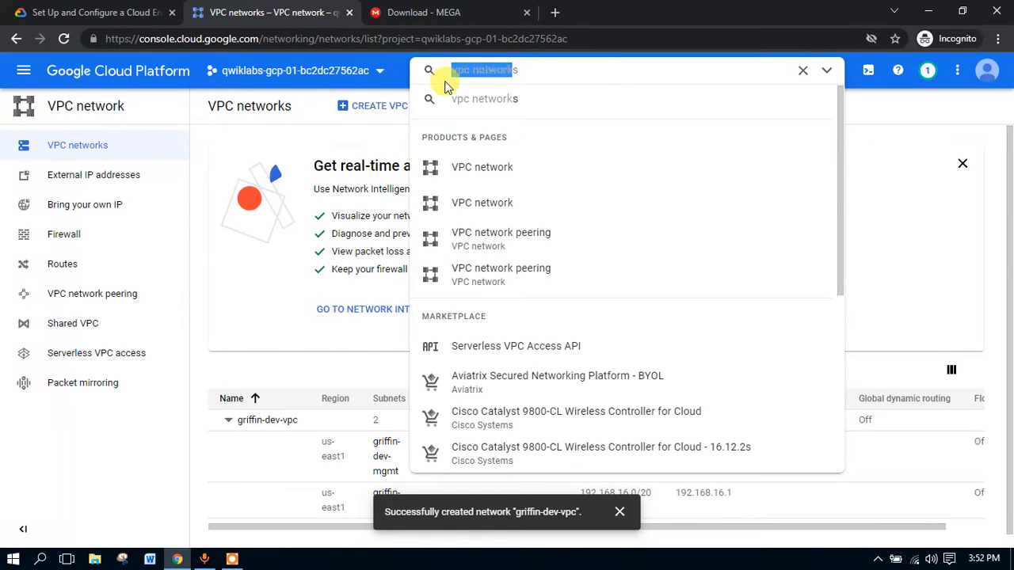
{"action": "type", "text": "griffin-prod-vpc"}
{"action": "left_click", "coordinate": [388, 131]}
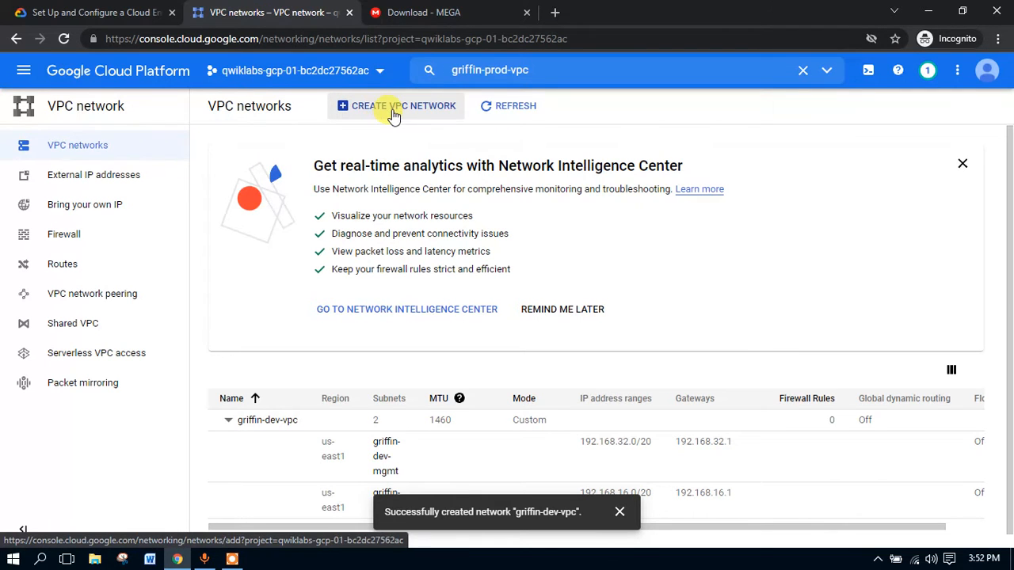
Step: Start a new VPC network and name it griffin-prod-vpc
{"action": "left_click", "coordinate": [386, 109]}
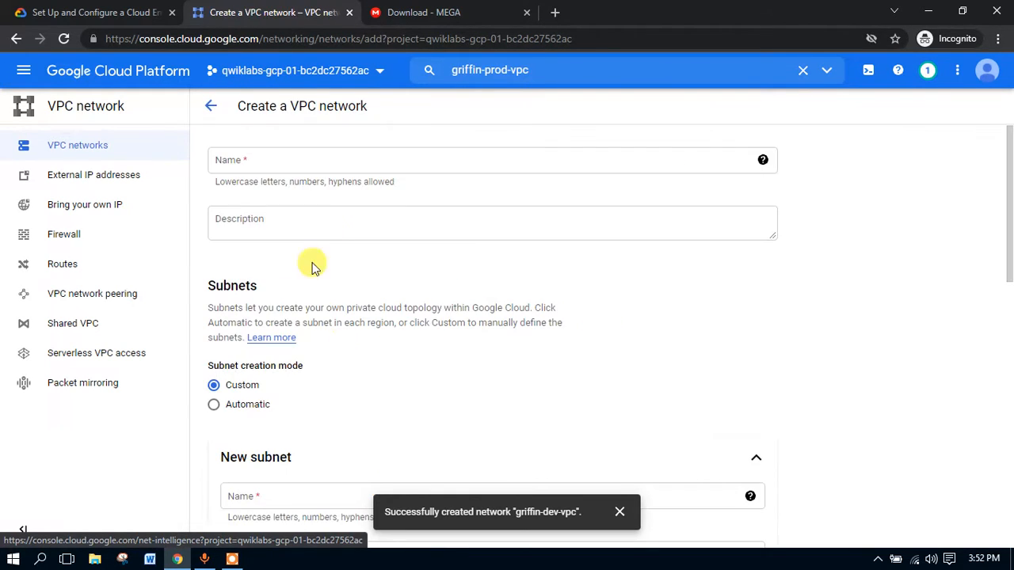
{"action": "left_click", "coordinate": [297, 166]}
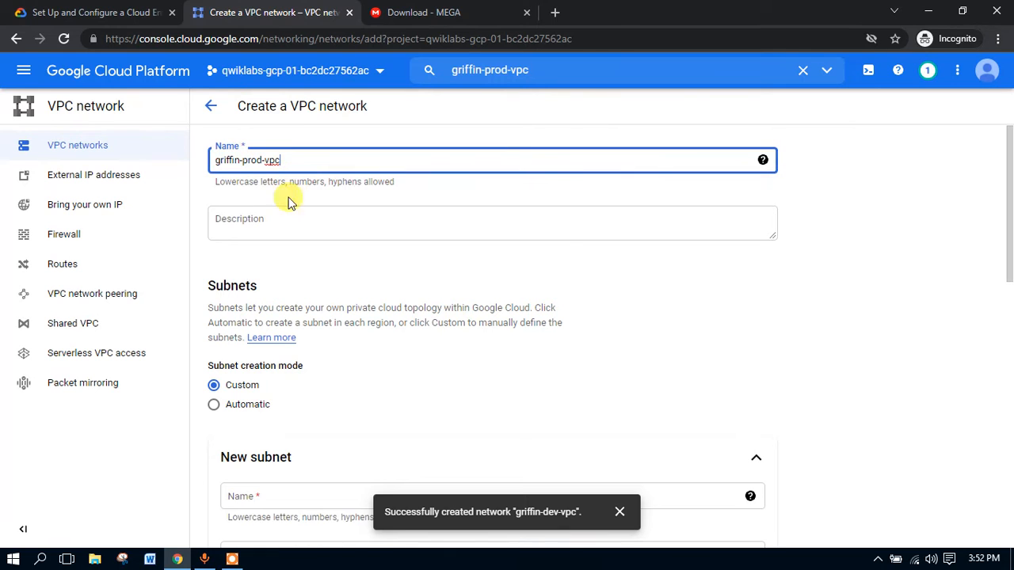
Step: Name the first subnet of the production VPC griffin-prod-wp, copied from the MEGA notes
{"action": "left_click", "coordinate": [143, 11]}
{"action": "left_click", "coordinate": [441, 10]}
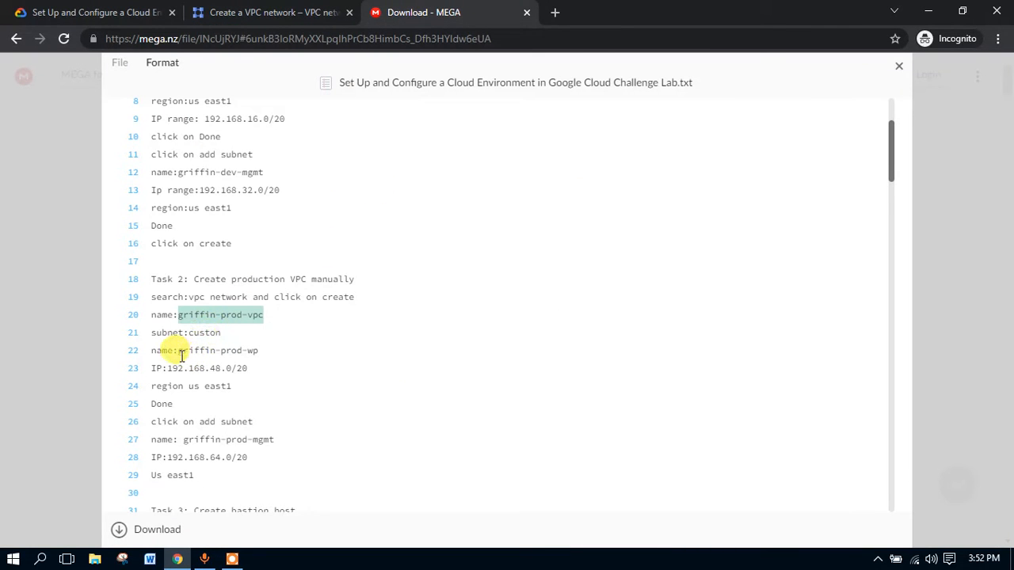
{"action": "left_click_drag", "start_coordinate": [179, 351], "coordinate": [220, 351]}
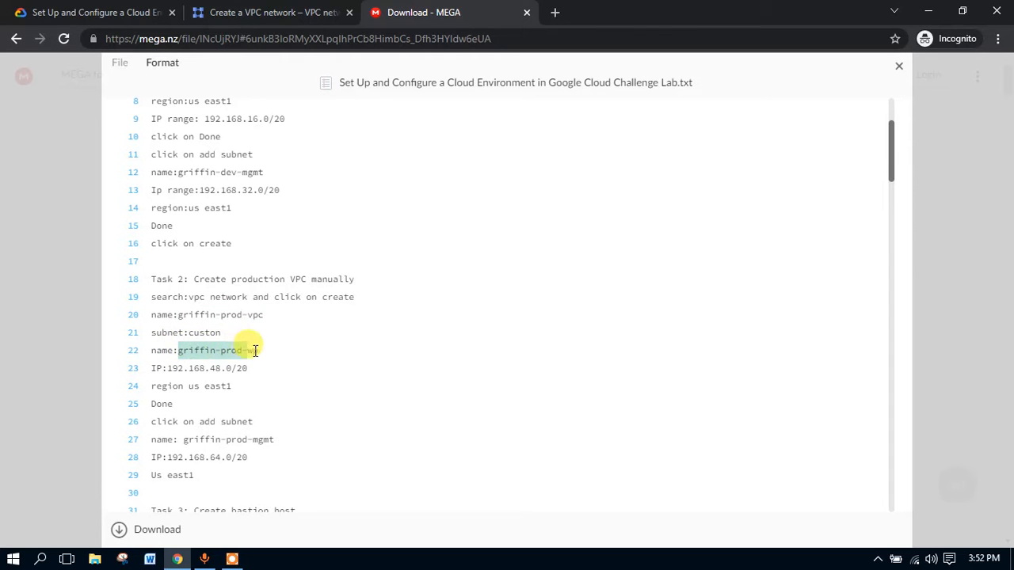
{"action": "left_click", "coordinate": [321, 12]}
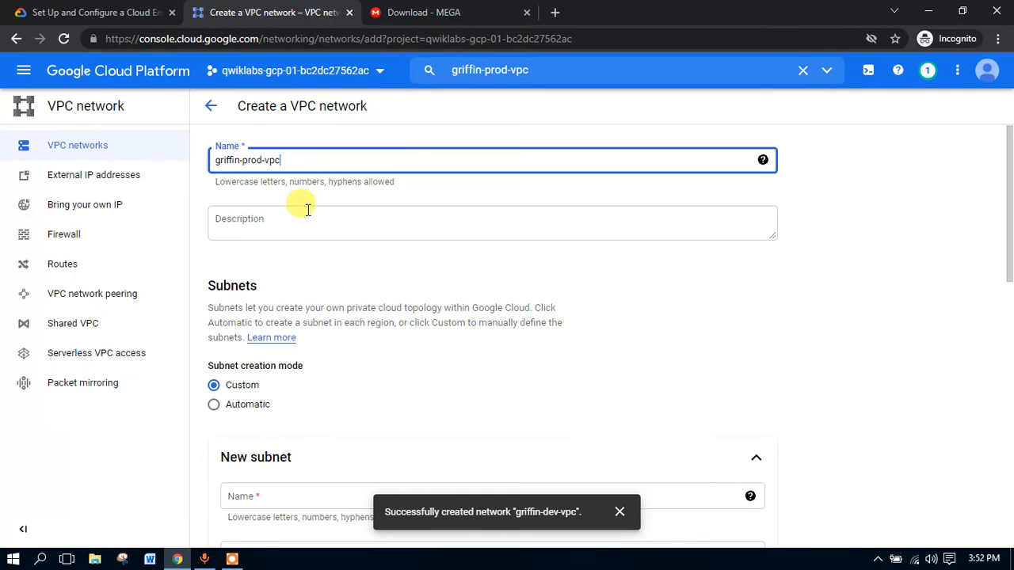
{"action": "scroll", "coordinate": [238, 301], "scroll_direction": "down", "scroll_amount": 1}
{"action": "scroll", "coordinate": [266, 321], "scroll_direction": "down", "scroll_amount": 2}
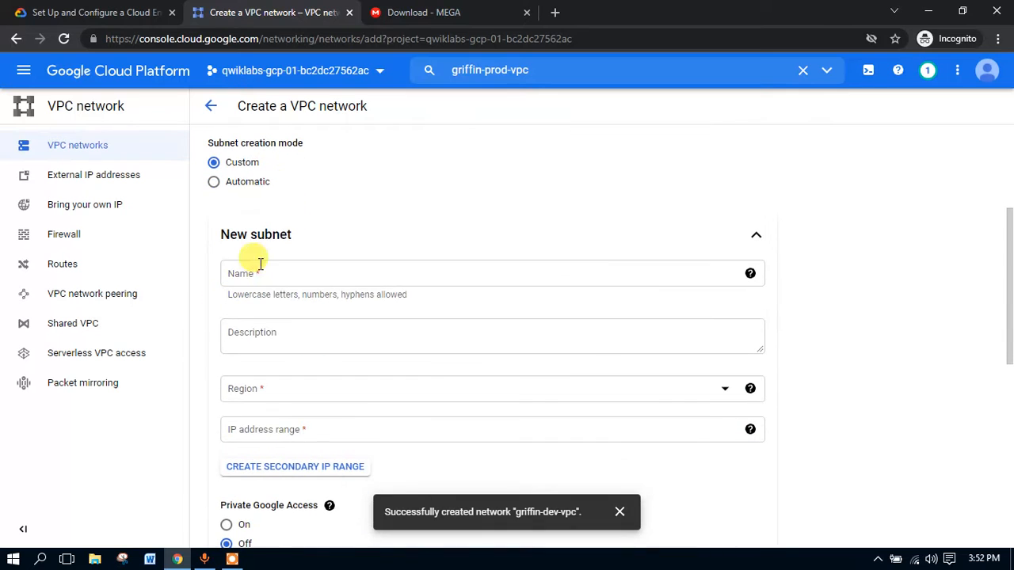
{"action": "left_click", "coordinate": [279, 273]}
{"action": "type", "text": "griffin-prod-wp"}
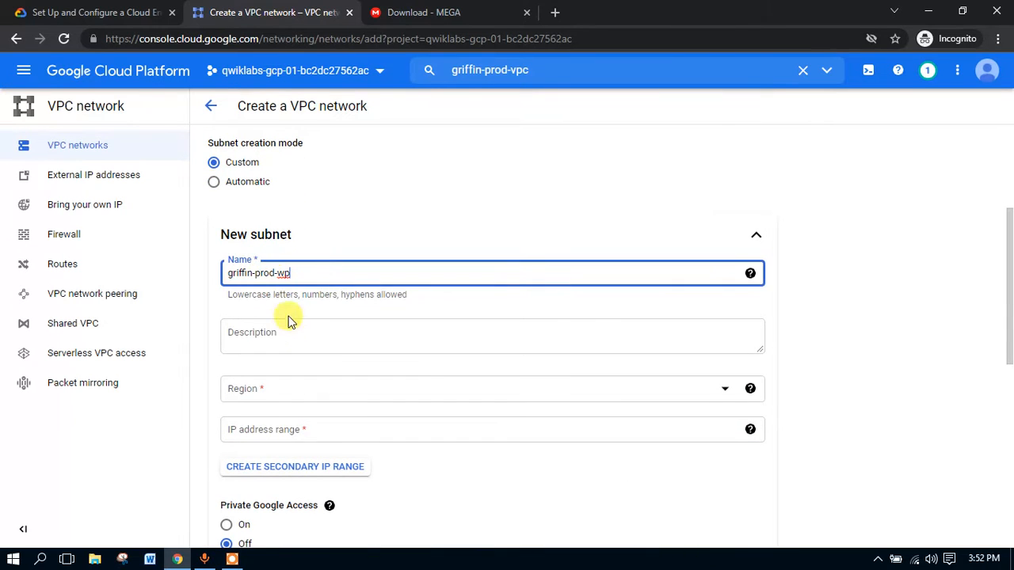
Step: Set the region of the griffin-prod-wp subnet to us-east1
{"action": "left_click", "coordinate": [255, 404]}
{"action": "scroll", "coordinate": [317, 366], "scroll_direction": "down", "scroll_amount": 3}
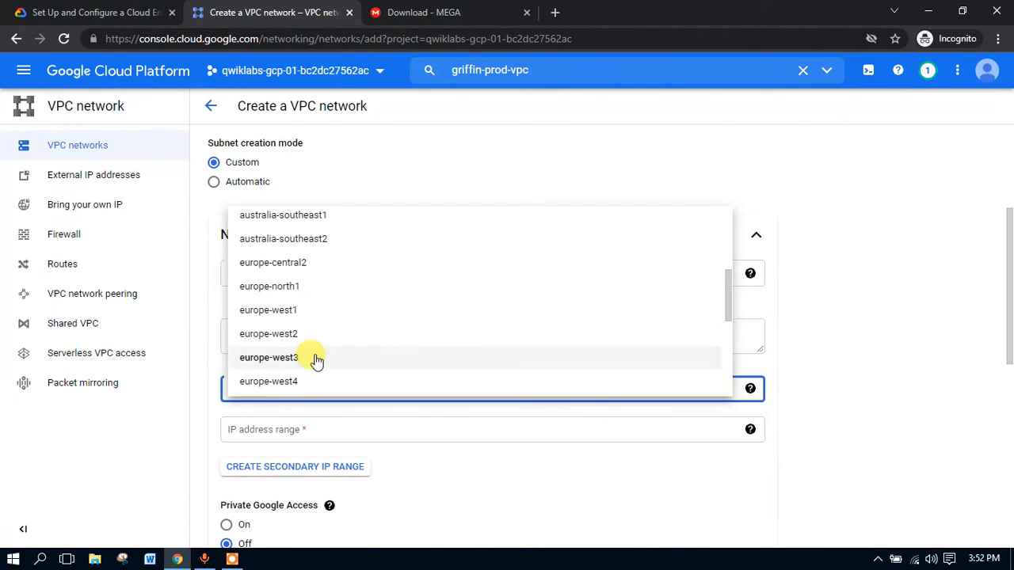
{"action": "scroll", "coordinate": [272, 333], "scroll_direction": "down", "scroll_amount": 1}
{"action": "scroll", "coordinate": [311, 319], "scroll_direction": "down", "scroll_amount": 3}
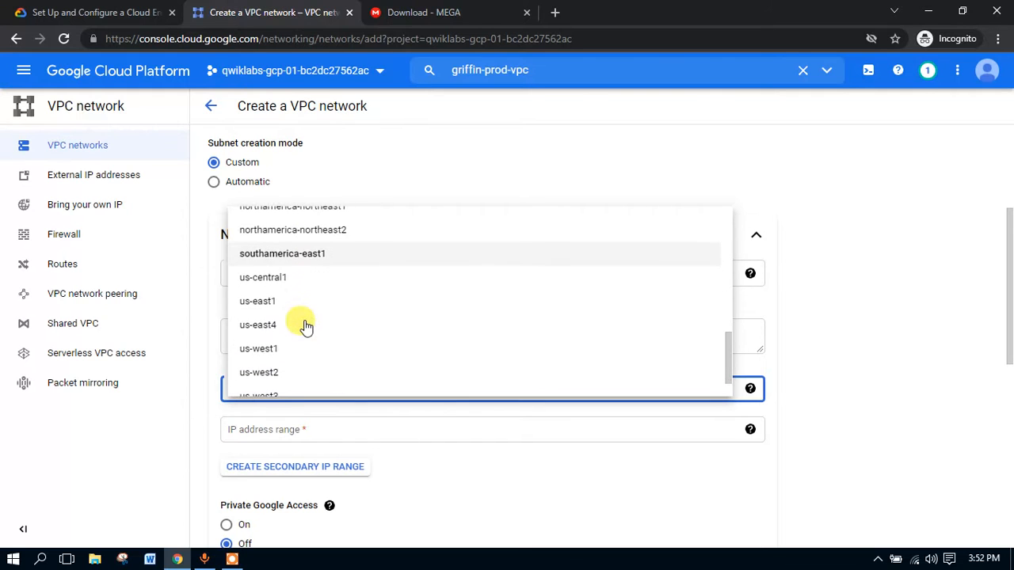
{"action": "left_click", "coordinate": [287, 308]}
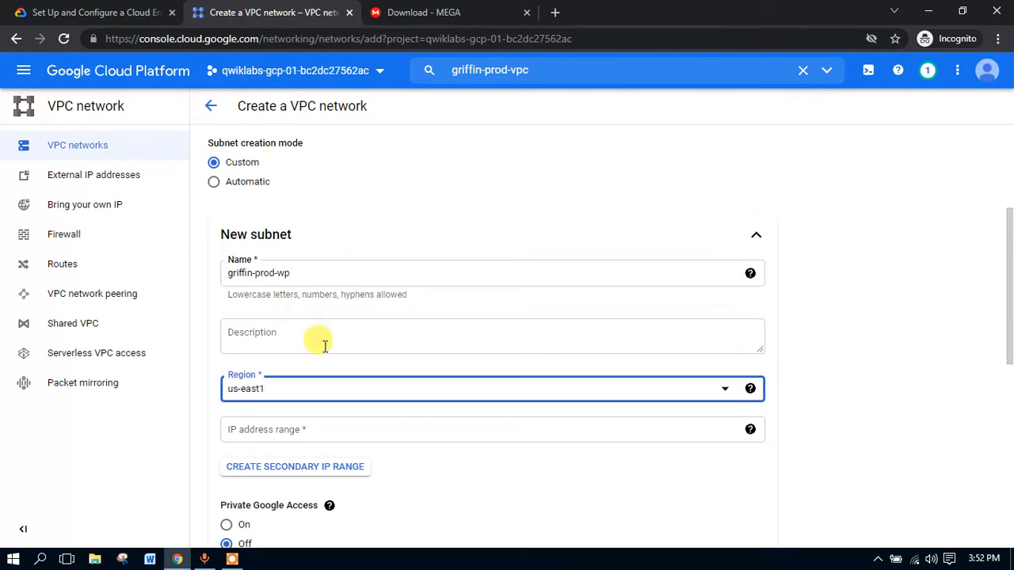
Step: Set the griffin-prod-wp subnet's IP address range to 192.168.48.0/20, copied from the MEGA notes, and complete the subnet definition
{"action": "scroll", "coordinate": [309, 357], "scroll_direction": "down", "scroll_amount": 3}
{"action": "left_click", "coordinate": [424, 12]}
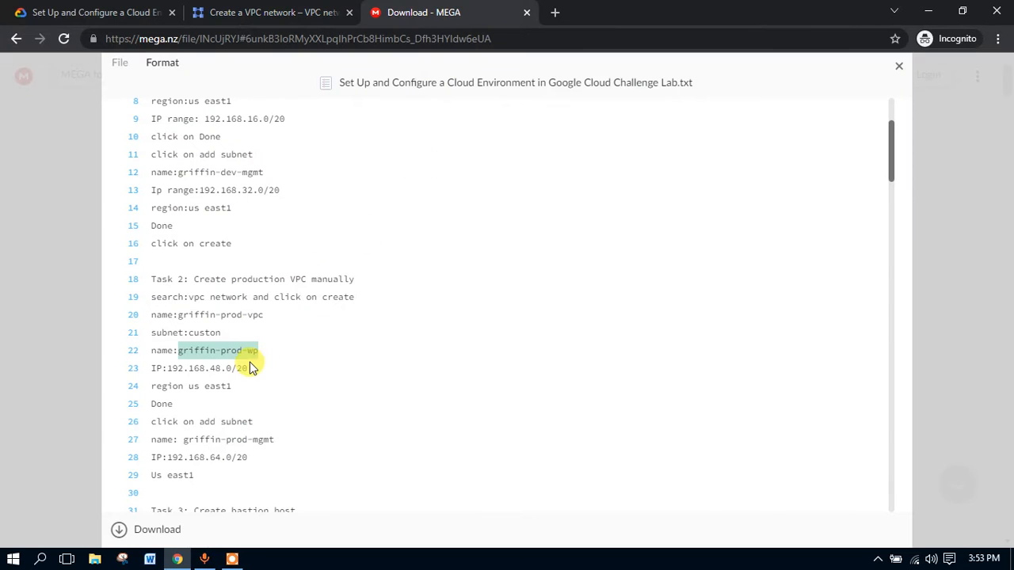
{"action": "left_click_drag", "start_coordinate": [249, 367], "coordinate": [196, 368]}
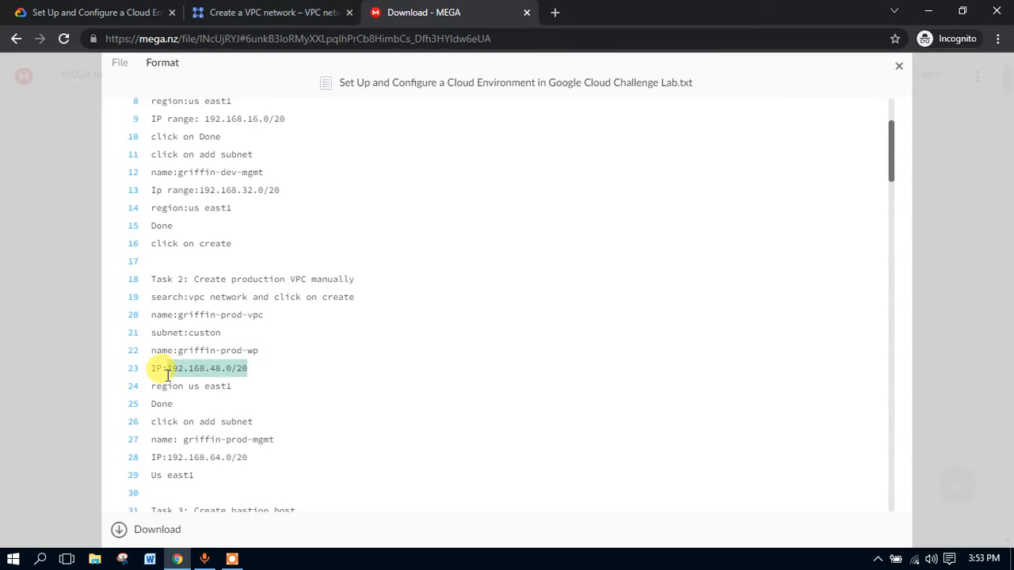
{"action": "left_click", "coordinate": [237, 12]}
{"action": "left_click", "coordinate": [293, 285]}
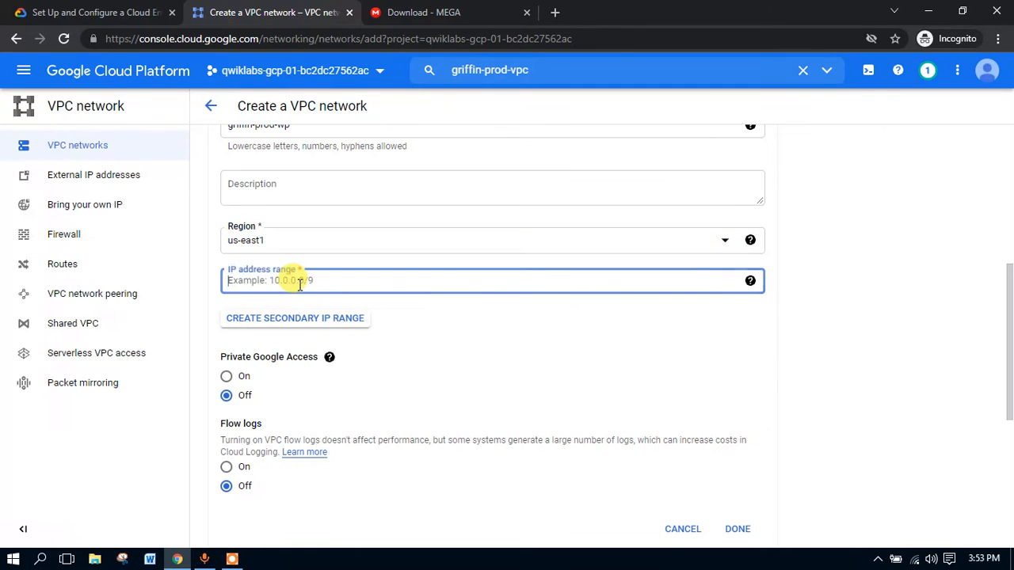
{"action": "scroll", "coordinate": [692, 407], "scroll_direction": "down", "scroll_amount": 3}
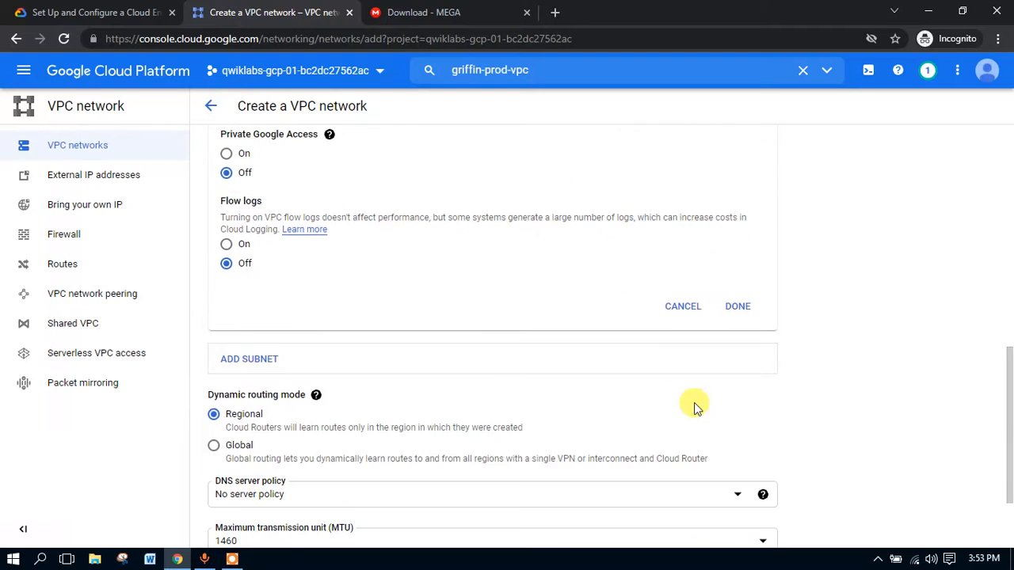
{"action": "left_click", "coordinate": [737, 306]}
Step: Add a second subnet to the production VPC and name it griffin-prod-mgmt, copied from the MEGA notes
{"action": "key", "text": "ctrl+Tab"}
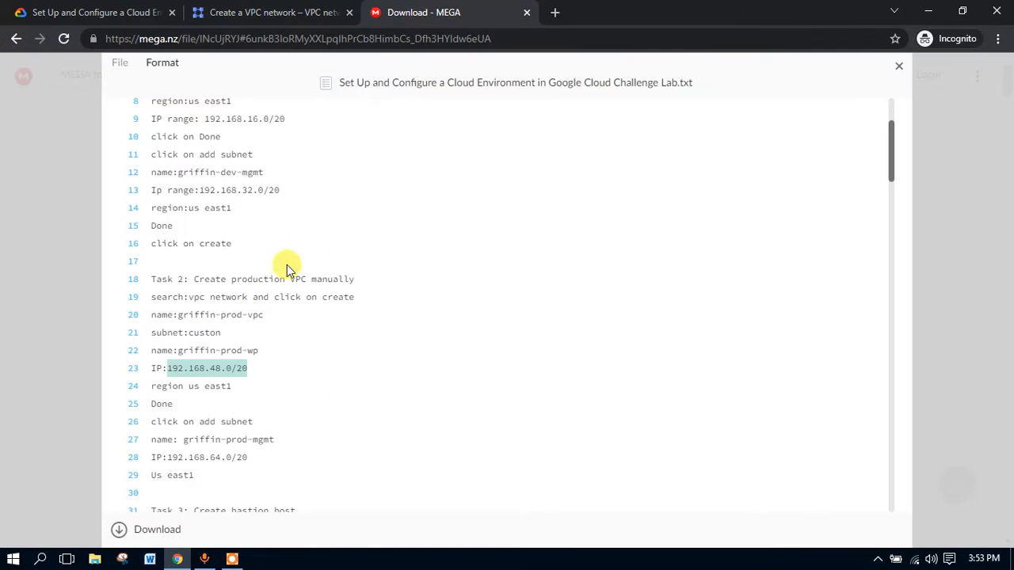
{"action": "scroll", "coordinate": [239, 372], "scroll_direction": "down", "scroll_amount": 1}
{"action": "left_click", "coordinate": [303, 8]}
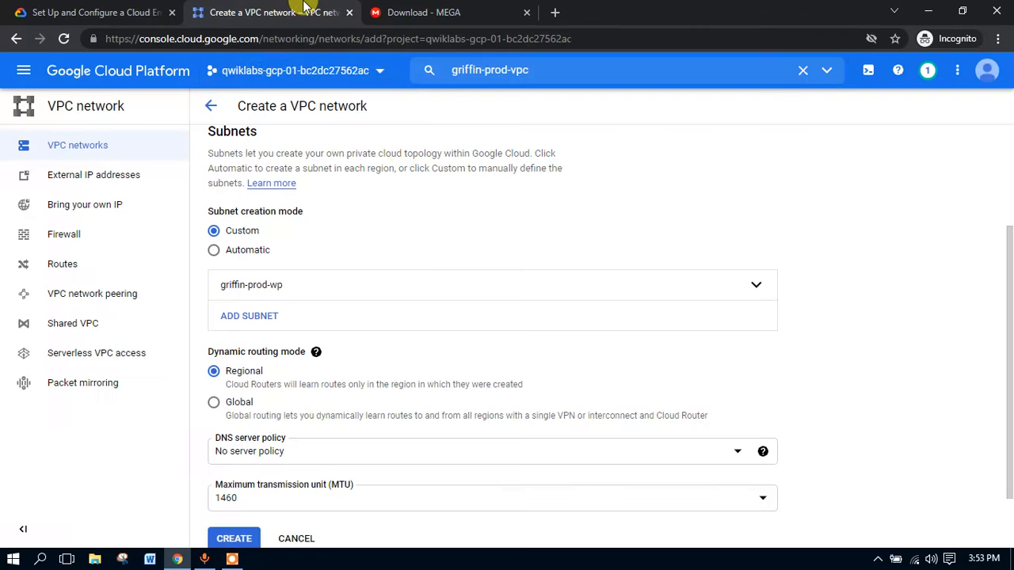
{"action": "scroll", "coordinate": [428, 290], "scroll_direction": "down", "scroll_amount": 1}
{"action": "left_click", "coordinate": [243, 252]}
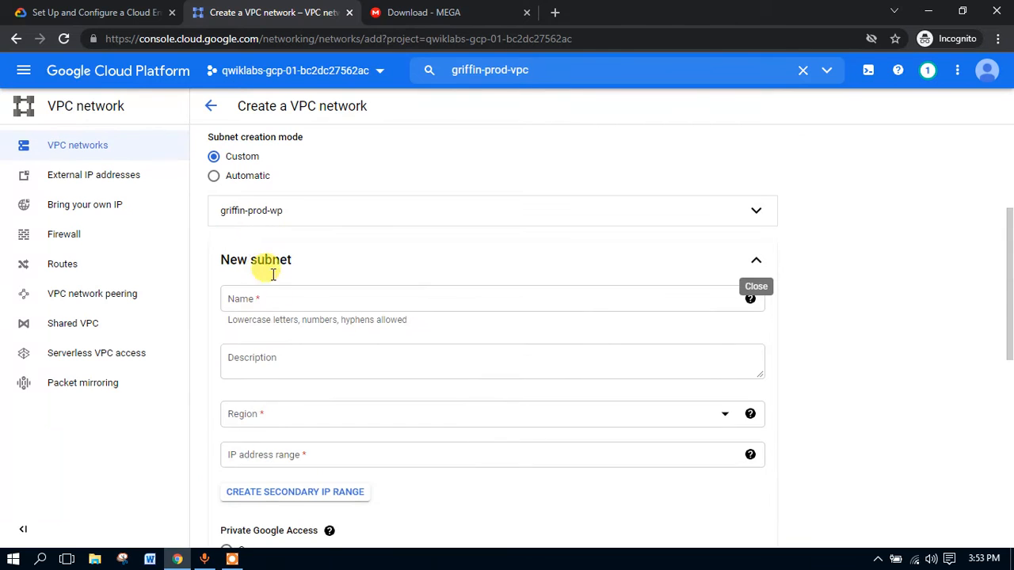
{"action": "left_click", "coordinate": [455, 12]}
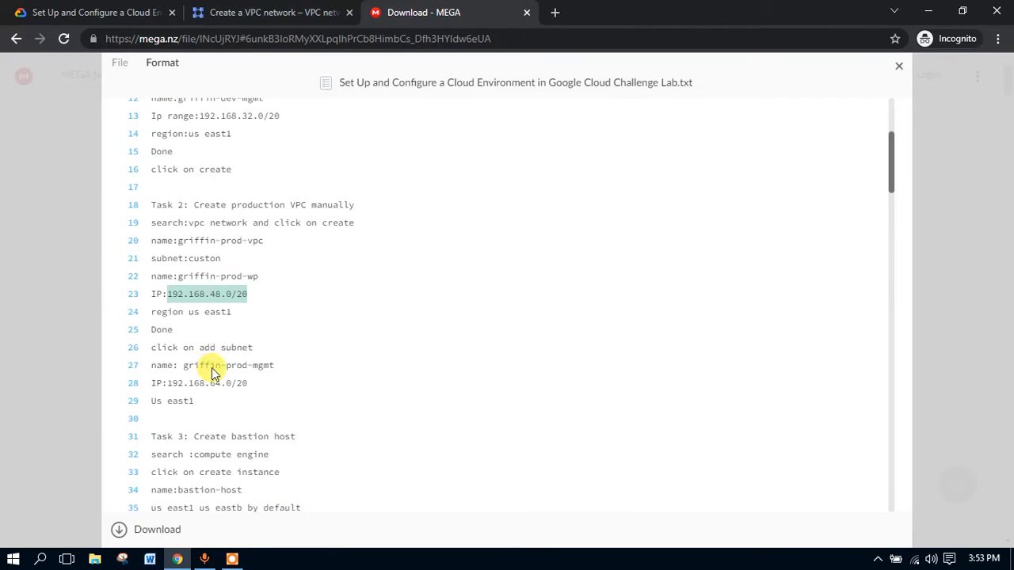
{"action": "left_click_drag", "start_coordinate": [274, 365], "coordinate": [213, 361]}
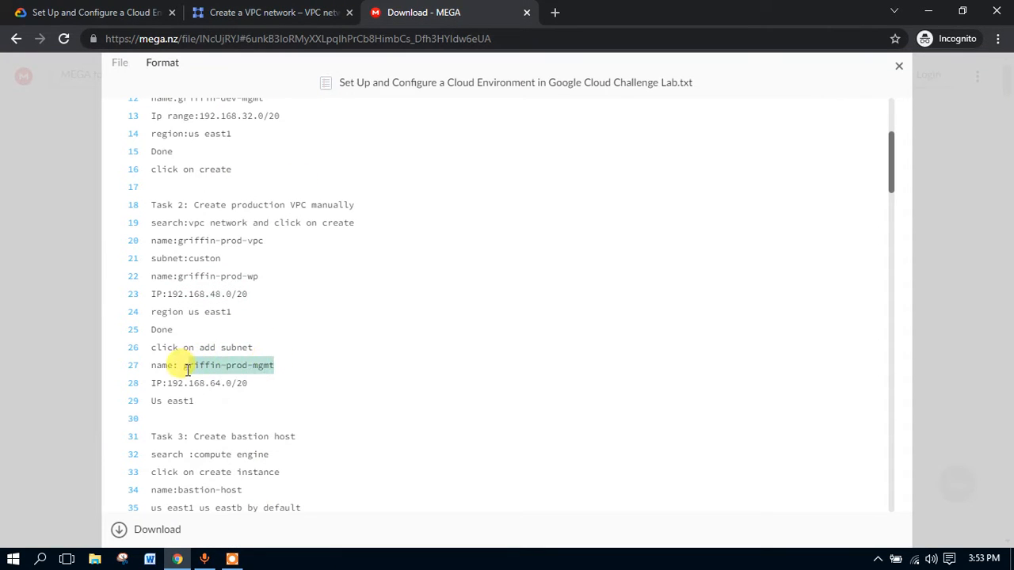
{"action": "left_click", "coordinate": [346, 7]}
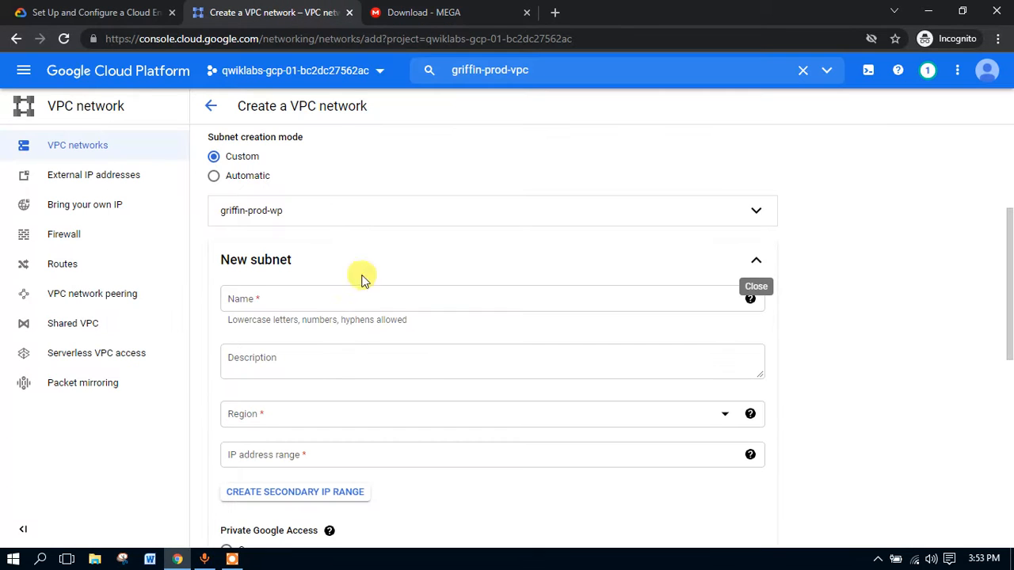
{"action": "left_click", "coordinate": [300, 299]}
{"action": "type", "text": "griffin-prod-mgmt"}
Step: Set the region of the griffin-prod-mgmt subnet to us-east1
{"action": "scroll", "coordinate": [308, 325], "scroll_direction": "down", "scroll_amount": 2}
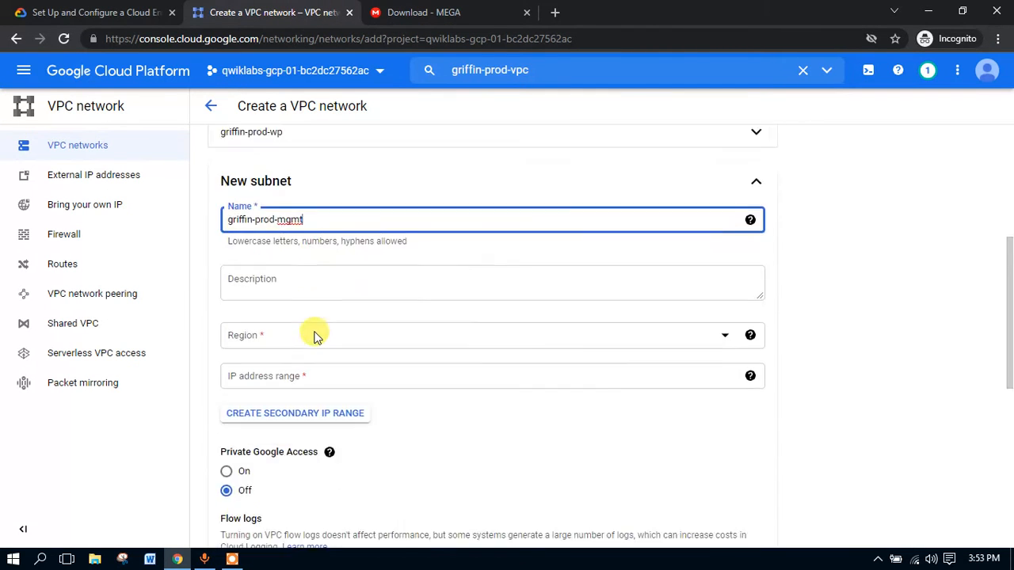
{"action": "left_click", "coordinate": [272, 266]}
{"action": "scroll", "coordinate": [294, 341], "scroll_direction": "down", "scroll_amount": 7}
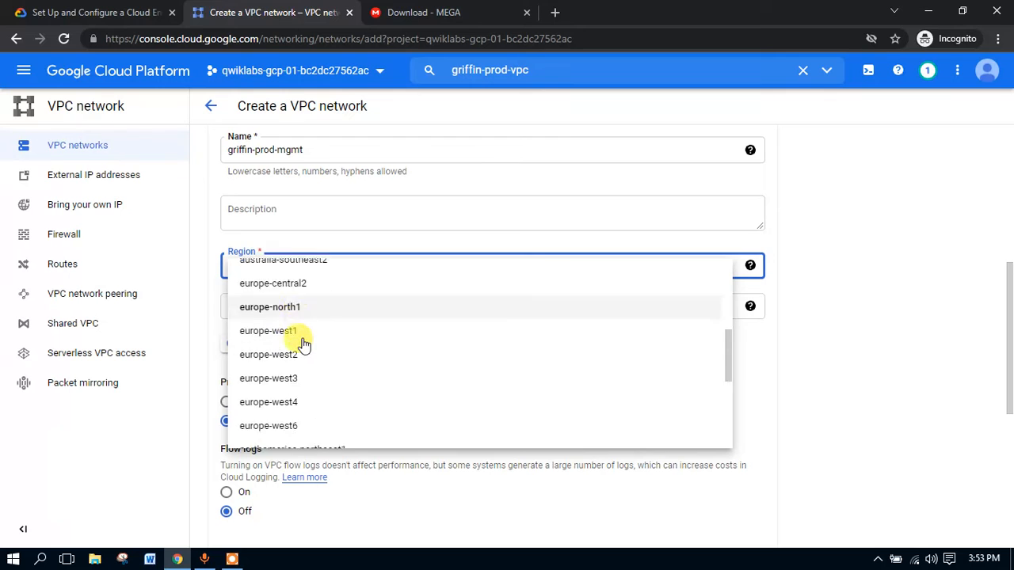
{"action": "left_click", "coordinate": [298, 352]}
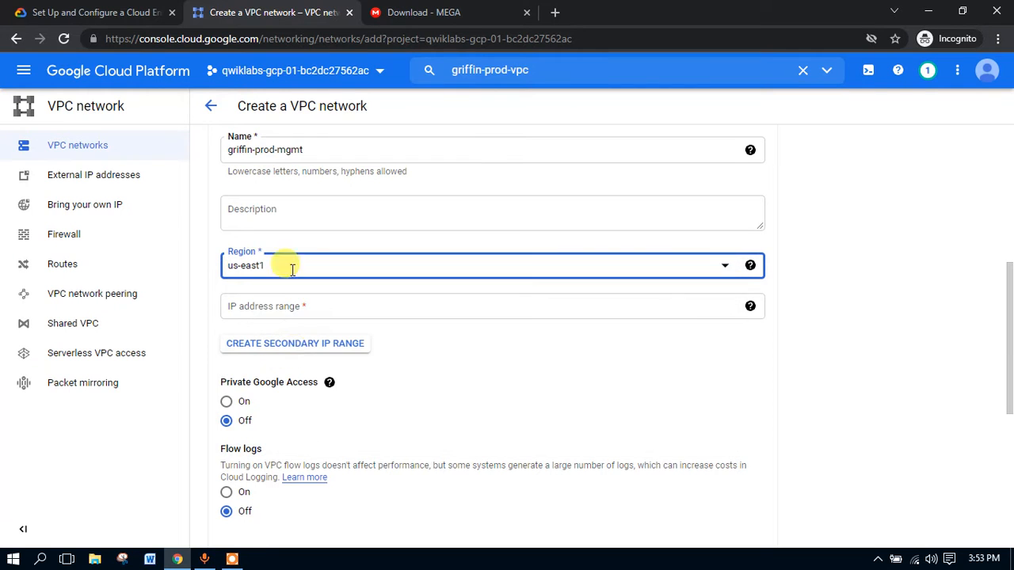
Step: Set the griffin-prod-mgmt subnet's IP address range to 192.168.64.0/20, copied from the MEGA notes, and complete the subnet definition
{"action": "left_click", "coordinate": [428, 10]}
{"action": "left_click_drag", "start_coordinate": [257, 385], "coordinate": [187, 383]}
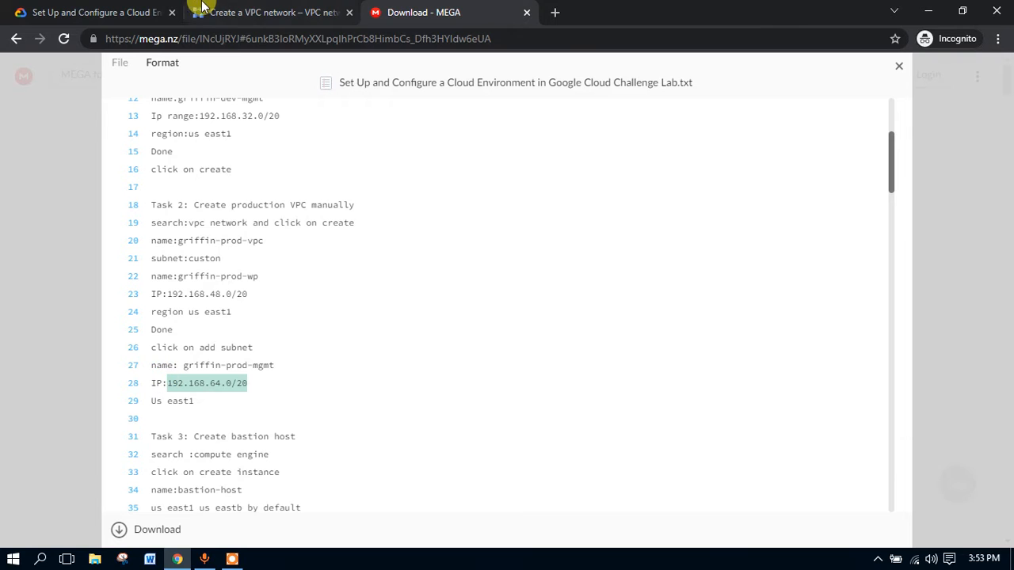
{"action": "left_click", "coordinate": [203, 7]}
{"action": "left_click", "coordinate": [358, 311]}
{"action": "type", "text": "192.168.64.0/20"}
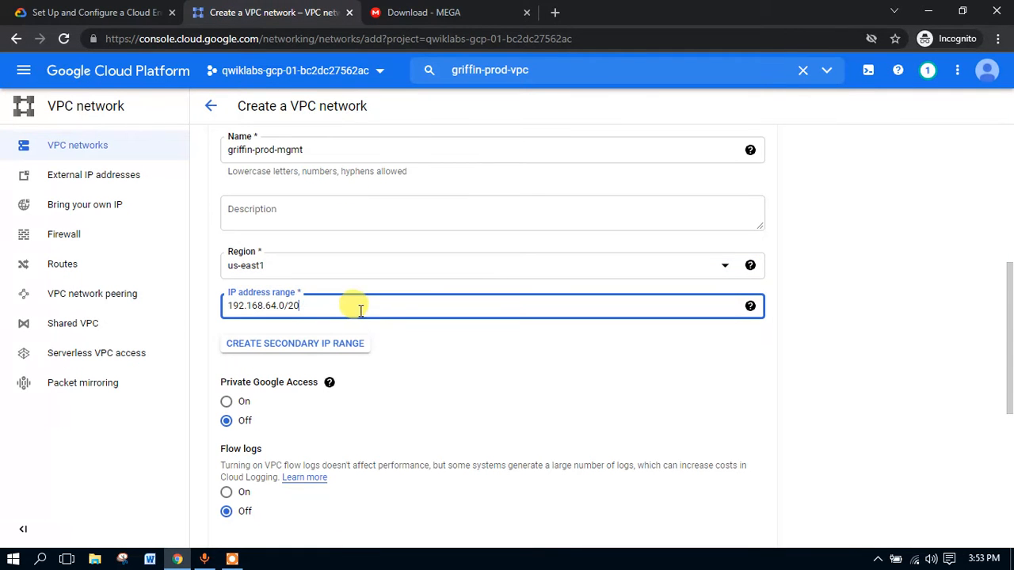
{"action": "scroll", "coordinate": [499, 404], "scroll_direction": "down", "scroll_amount": 3}
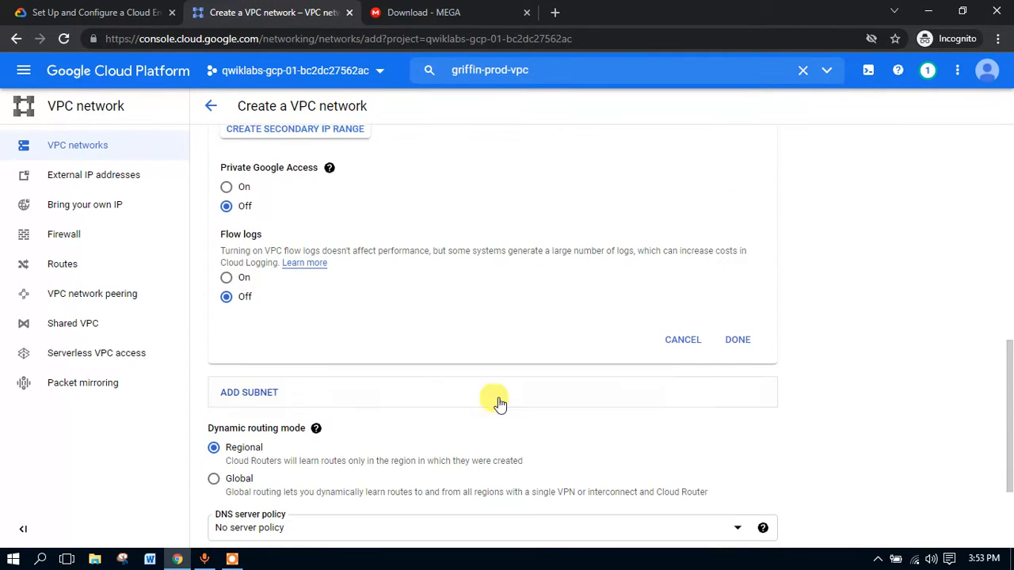
{"action": "left_click", "coordinate": [749, 339]}
Step: Check the Task 2 instructions in the MEGA notes and create the griffin-prod-vpc network with its two subnets
{"action": "left_click", "coordinate": [417, 7]}
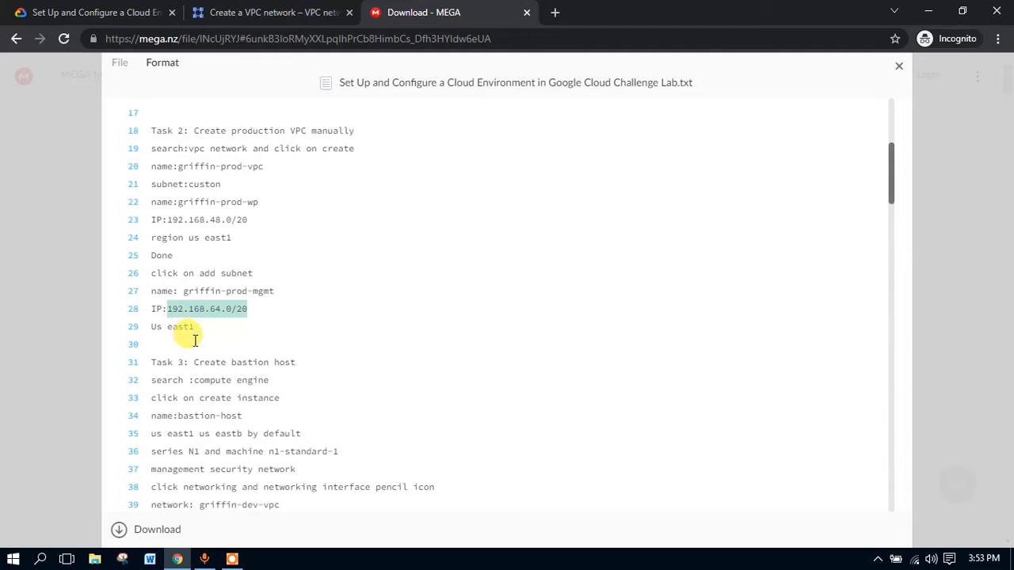
{"action": "left_click", "coordinate": [287, 9]}
{"action": "left_click", "coordinate": [235, 465]}
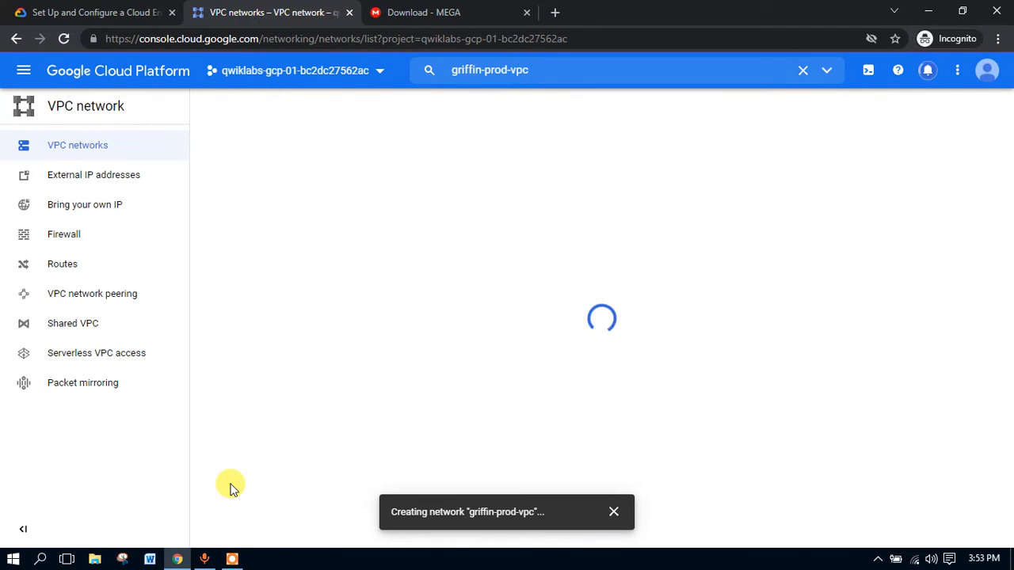
{"action": "left_click", "coordinate": [611, 513]}
Step: Check the VPC network list, the lab page's score and the Task 3 instructions in the MEGA notes
{"action": "left_click", "coordinate": [463, 11]}
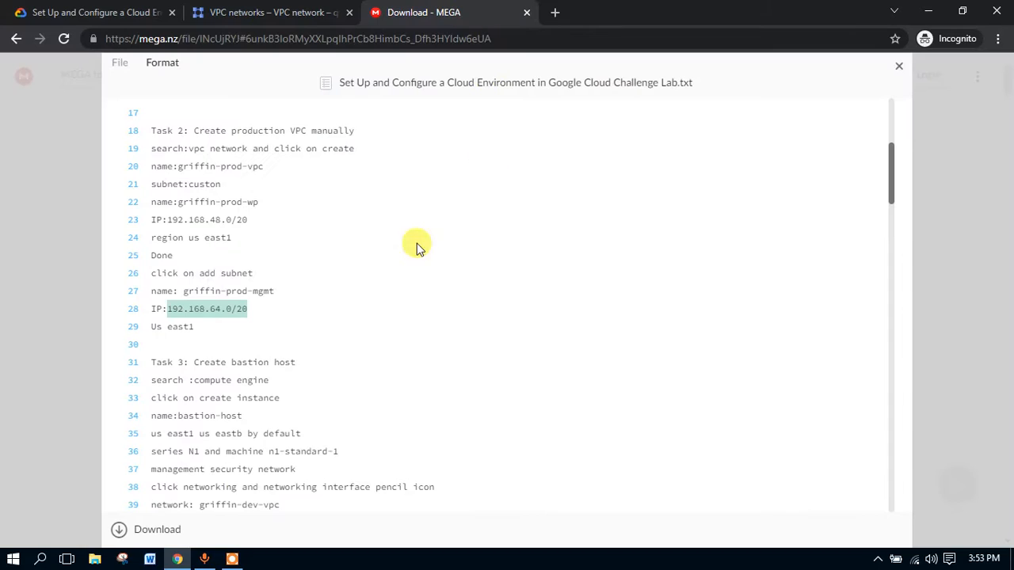
{"action": "left_click", "coordinate": [317, 12]}
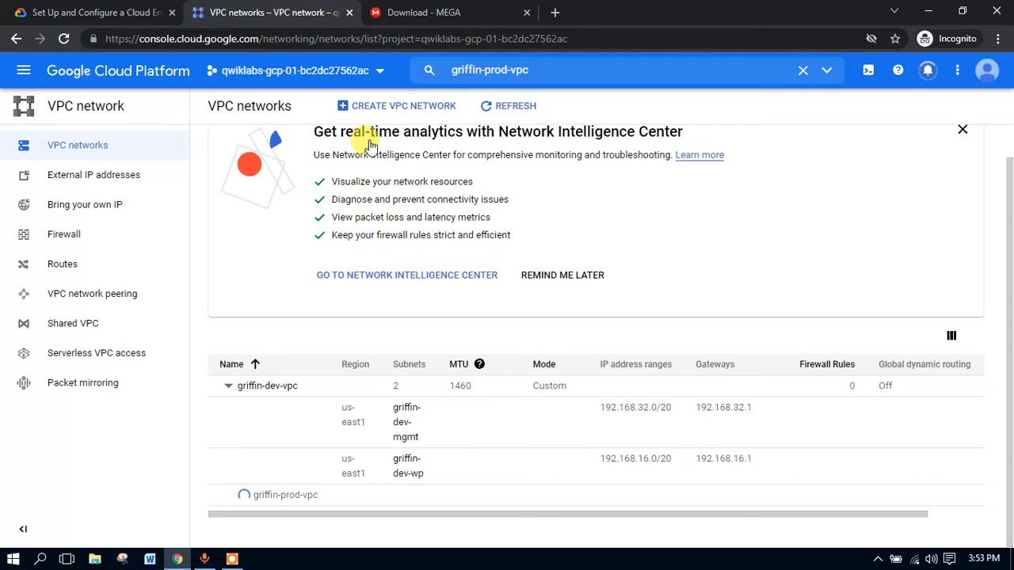
{"action": "left_click", "coordinate": [438, 10]}
{"action": "scroll", "coordinate": [202, 368], "scroll_direction": "down", "scroll_amount": 1}
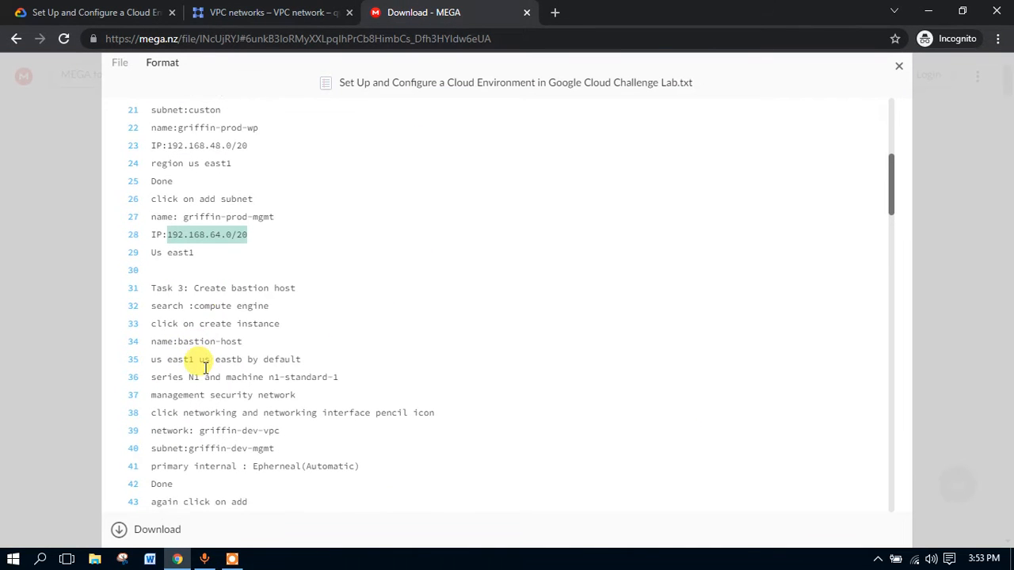
{"action": "left_click", "coordinate": [114, 12]}
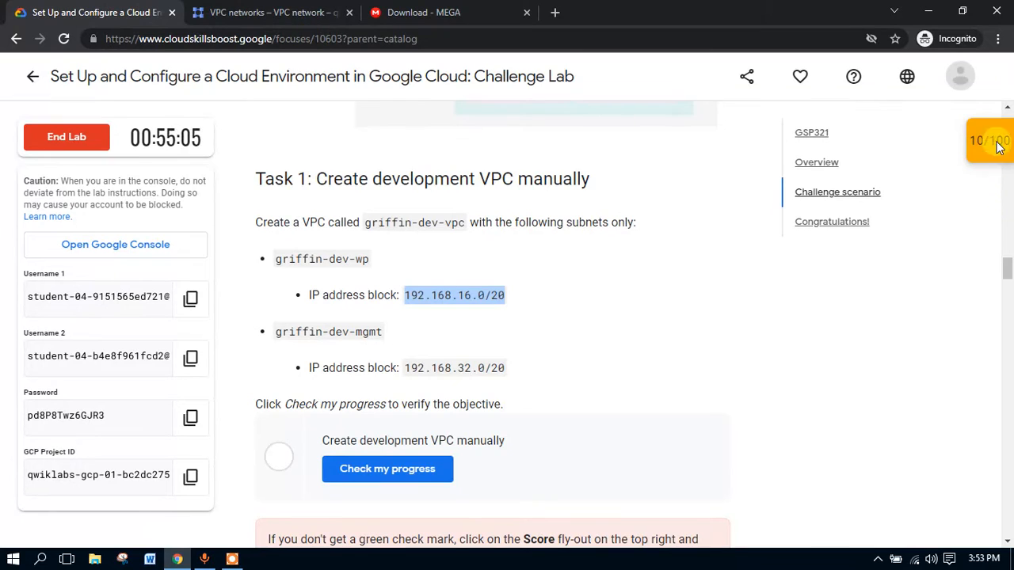
{"action": "left_click", "coordinate": [484, 11]}
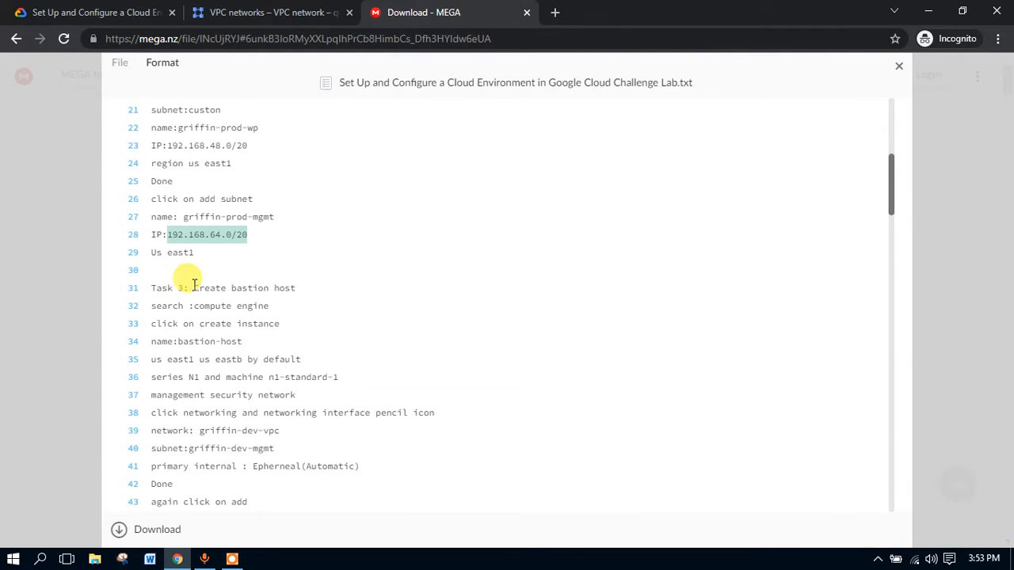
Step: Dismiss the Network Intelligence Center banner and open Compute Engine by searching the console for "compute engine", copied from the MEGA notes
{"action": "scroll", "coordinate": [194, 286], "scroll_direction": "down", "scroll_amount": 1}
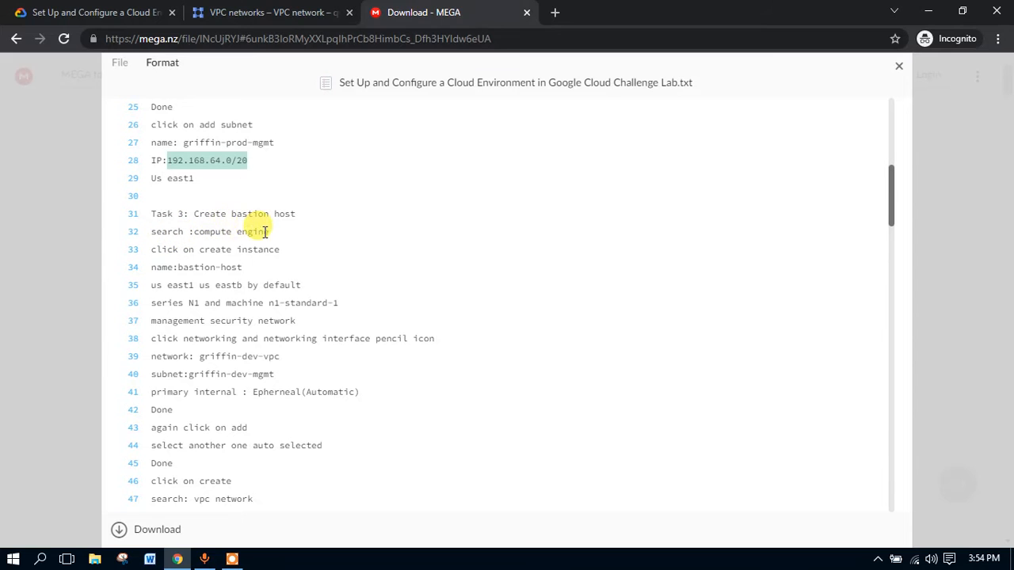
{"action": "left_click_drag", "start_coordinate": [267, 231], "coordinate": [193, 231]}
{"action": "key", "text": "ctrl+c"}
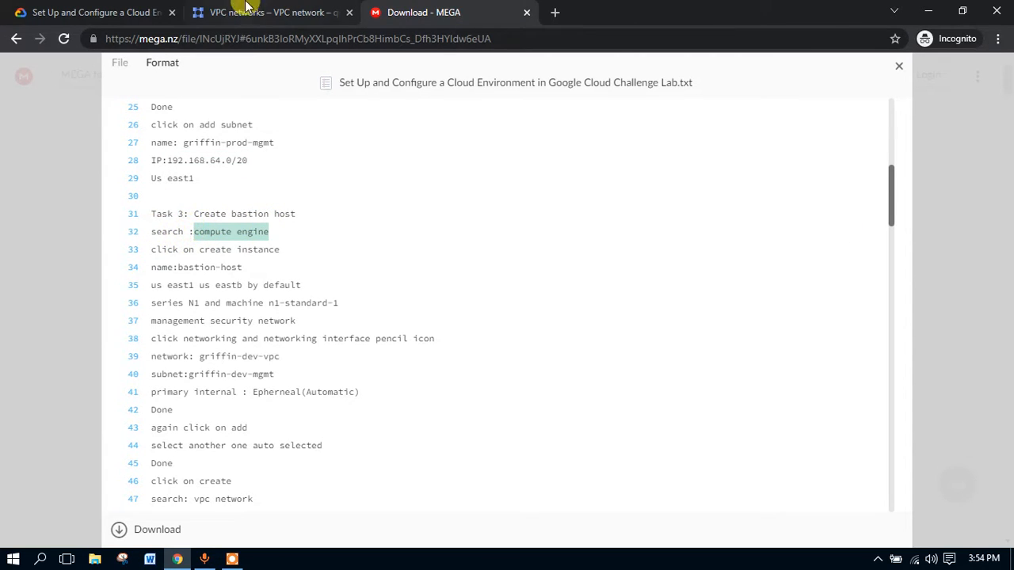
{"action": "left_click", "coordinate": [273, 11]}
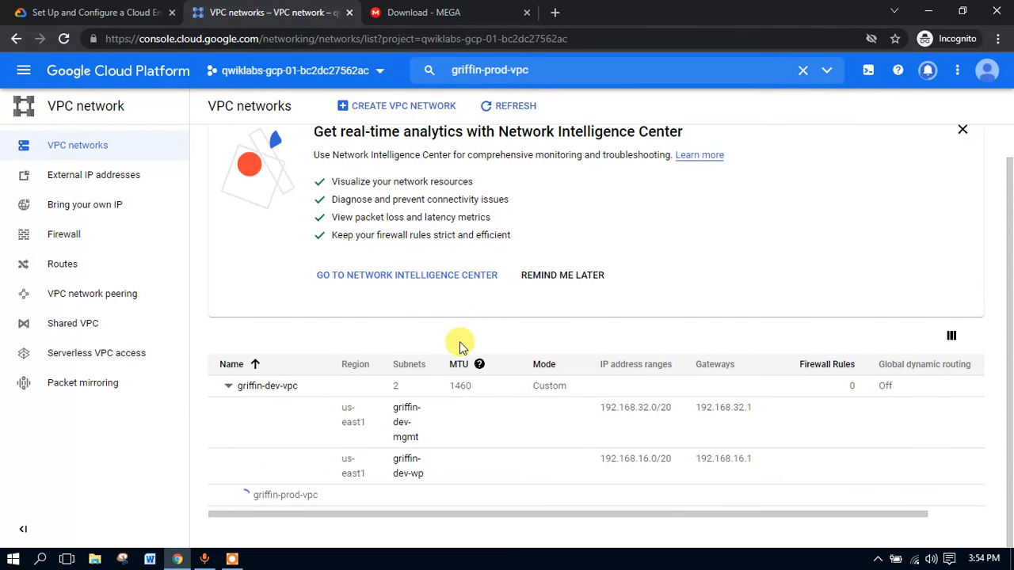
{"action": "left_click", "coordinate": [559, 276]}
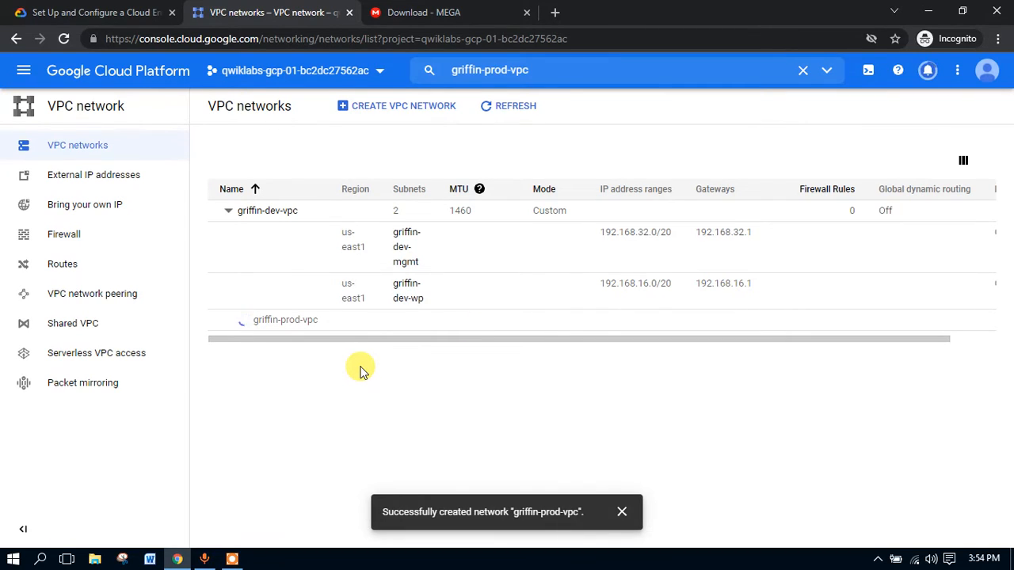
{"action": "left_click", "coordinate": [622, 511]}
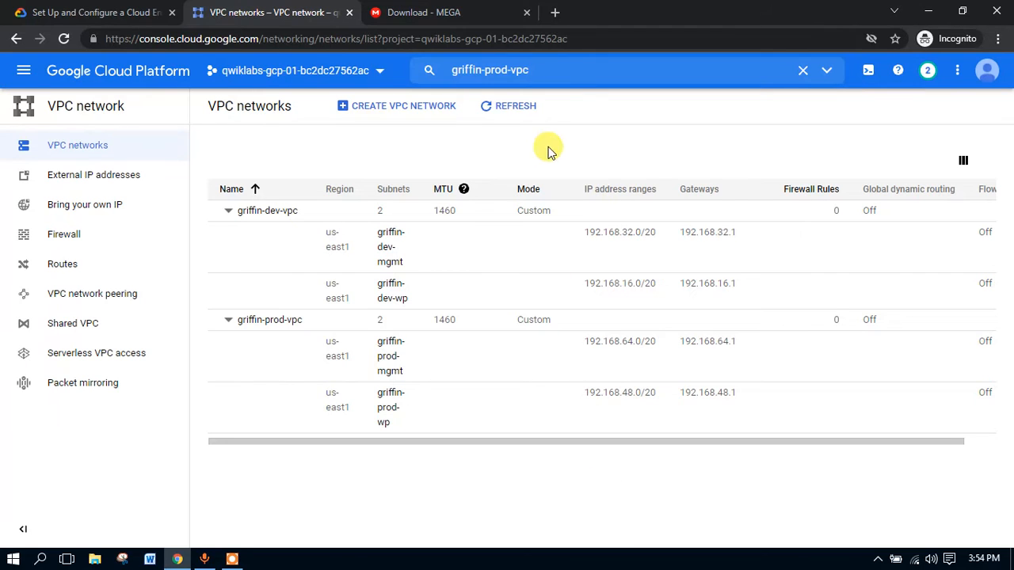
{"action": "left_click", "coordinate": [539, 70]}
{"action": "key", "text": "ctrl+v"}
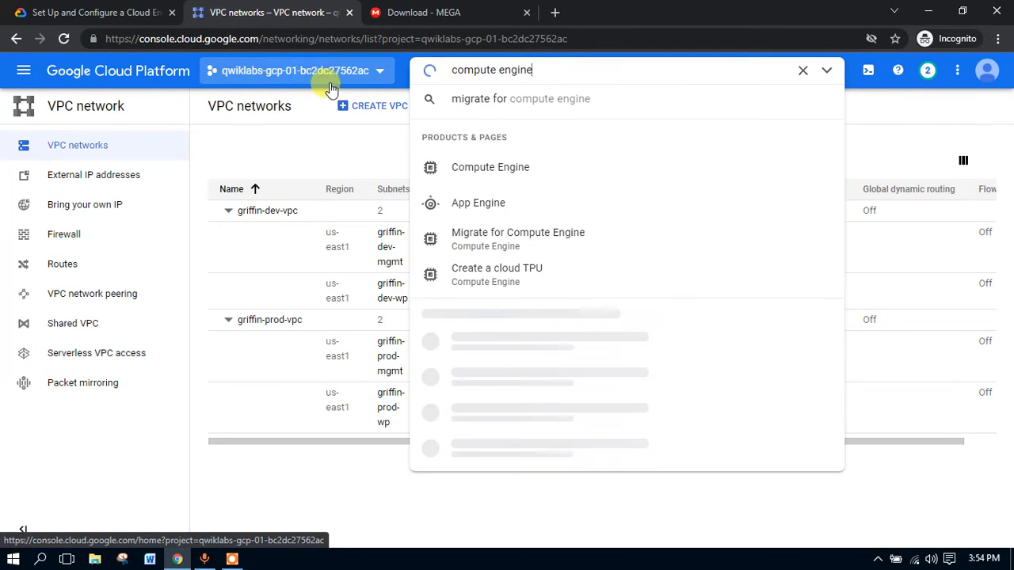
{"action": "left_click", "coordinate": [495, 168]}
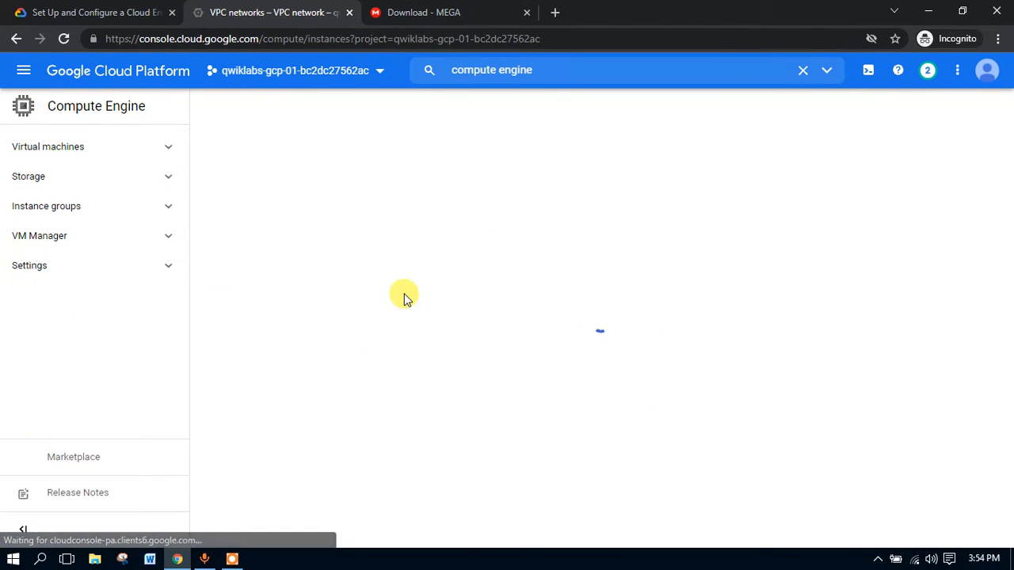
Step: Start a new VM instance in Compute Engine and name it bastion-host, copied from the MEGA notes
{"action": "left_click", "coordinate": [419, 11]}
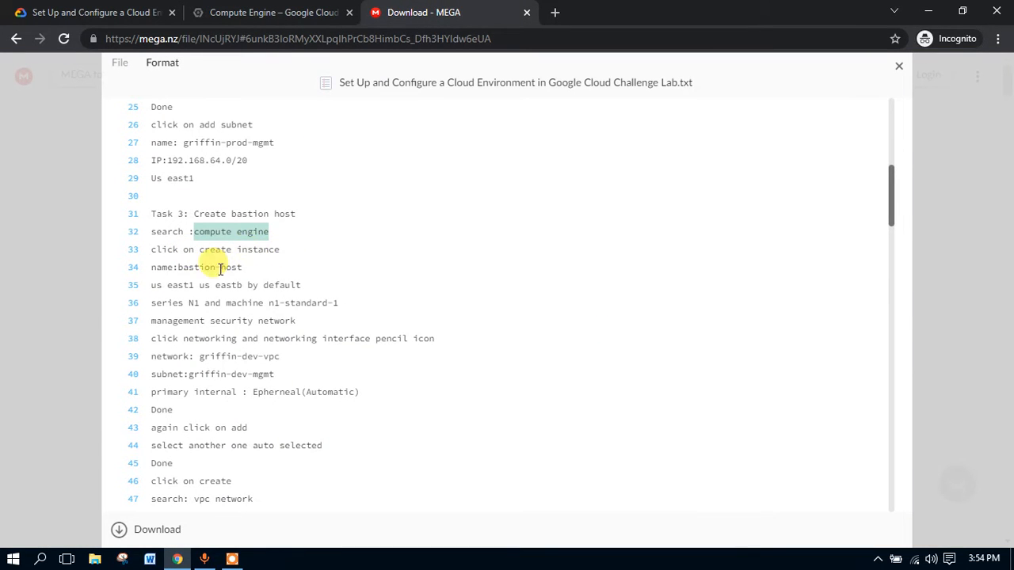
{"action": "left_click_drag", "start_coordinate": [244, 270], "coordinate": [190, 267]}
{"action": "key", "text": "ctrl+c"}
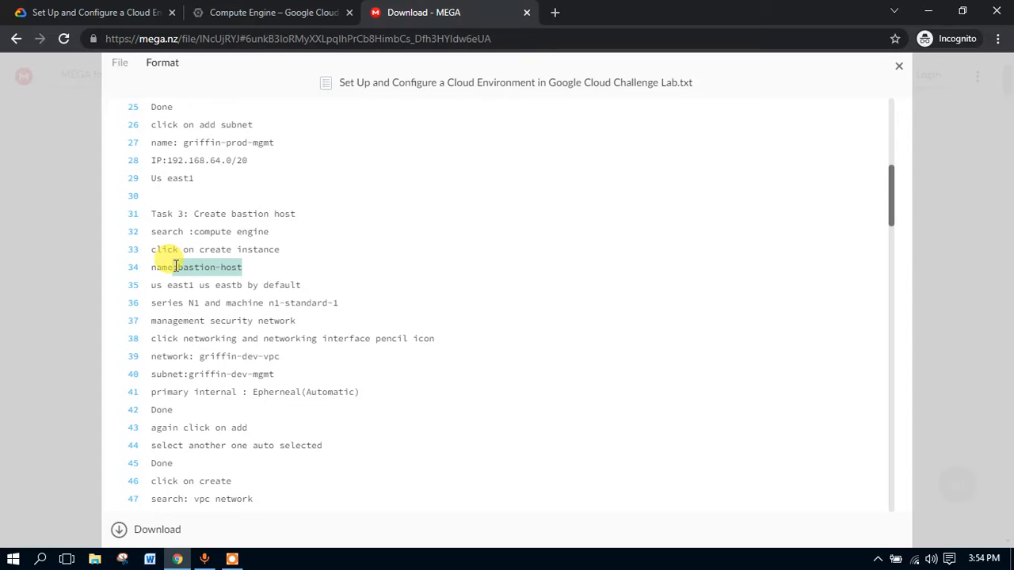
{"action": "left_click", "coordinate": [242, 9]}
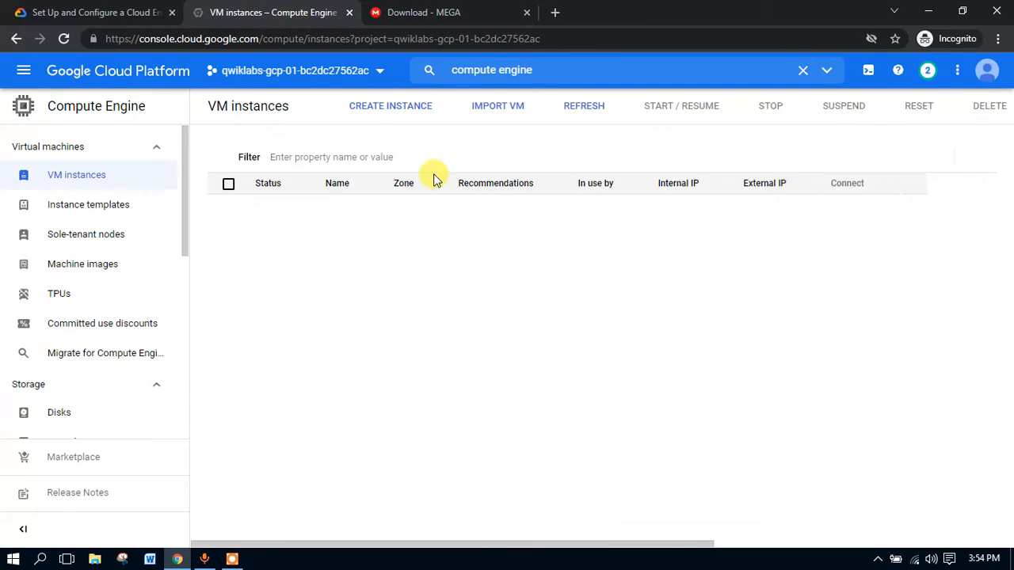
{"action": "left_click", "coordinate": [396, 109]}
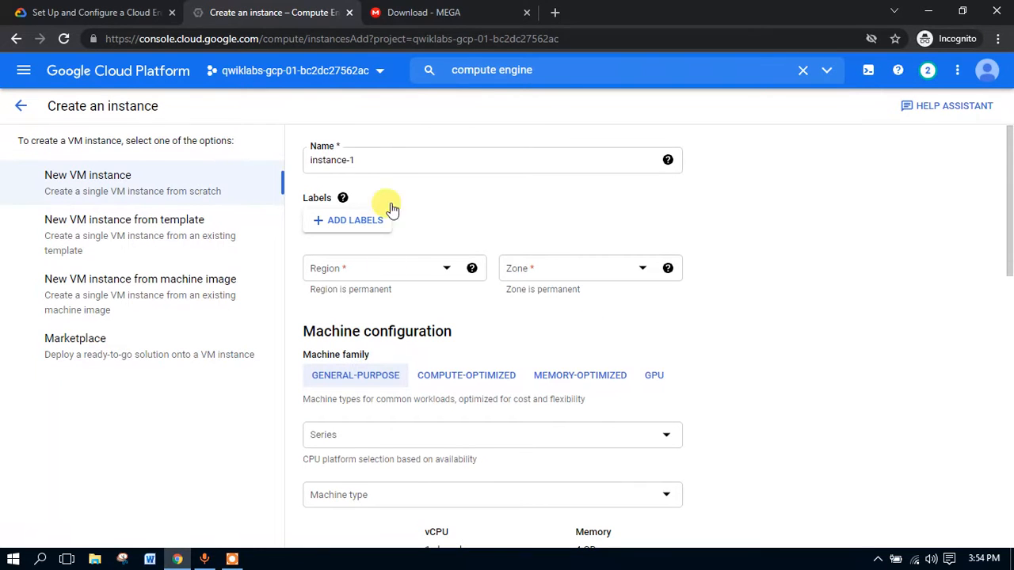
{"action": "left_click_drag", "start_coordinate": [378, 156], "coordinate": [233, 144]}
{"action": "key", "text": "ctrl+v"}
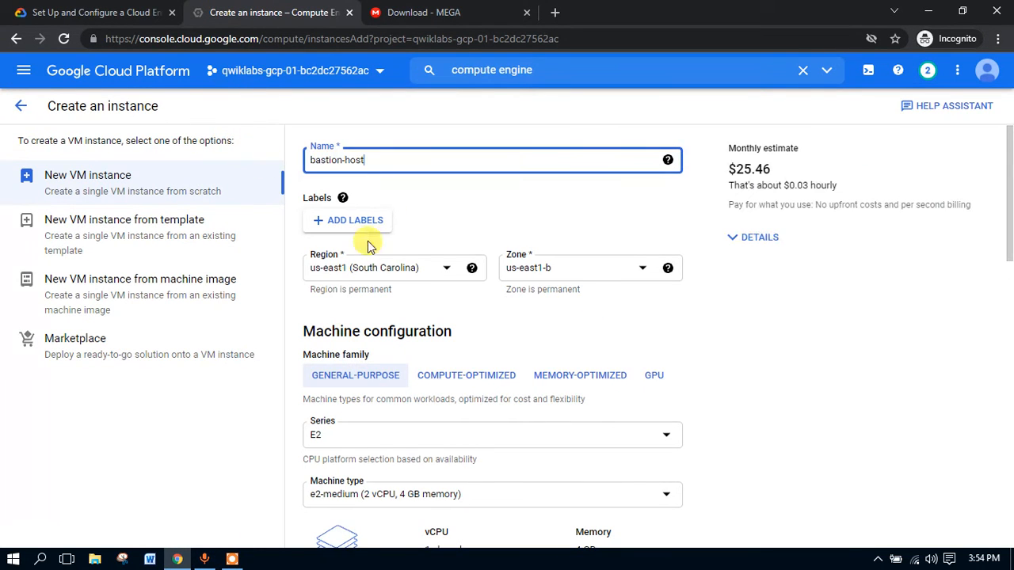
Step: Compare the bastion-host instance's region and zone with the Task 3 settings in the MEGA notes
{"action": "left_click", "coordinate": [455, 13]}
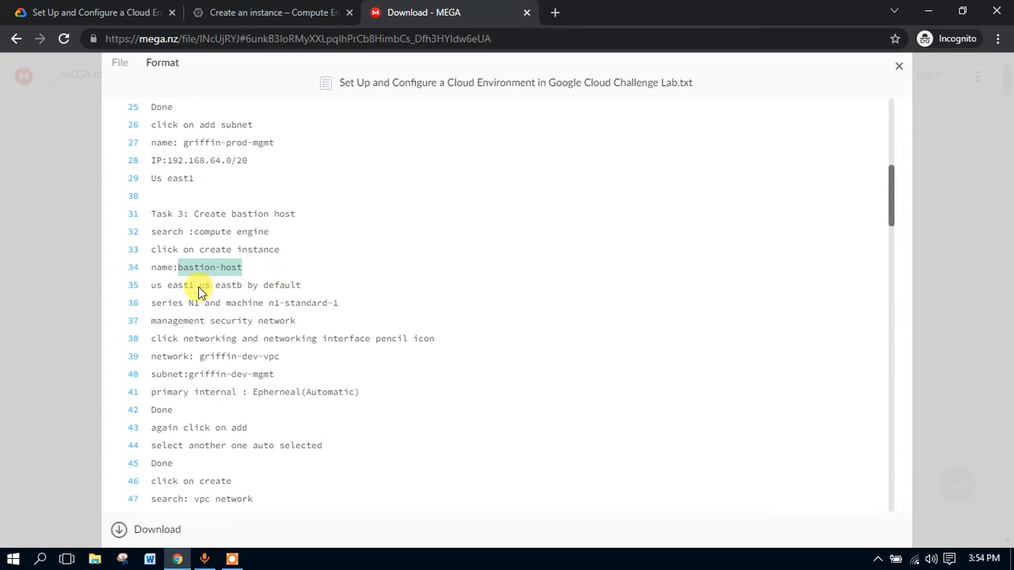
{"action": "left_click", "coordinate": [252, 9]}
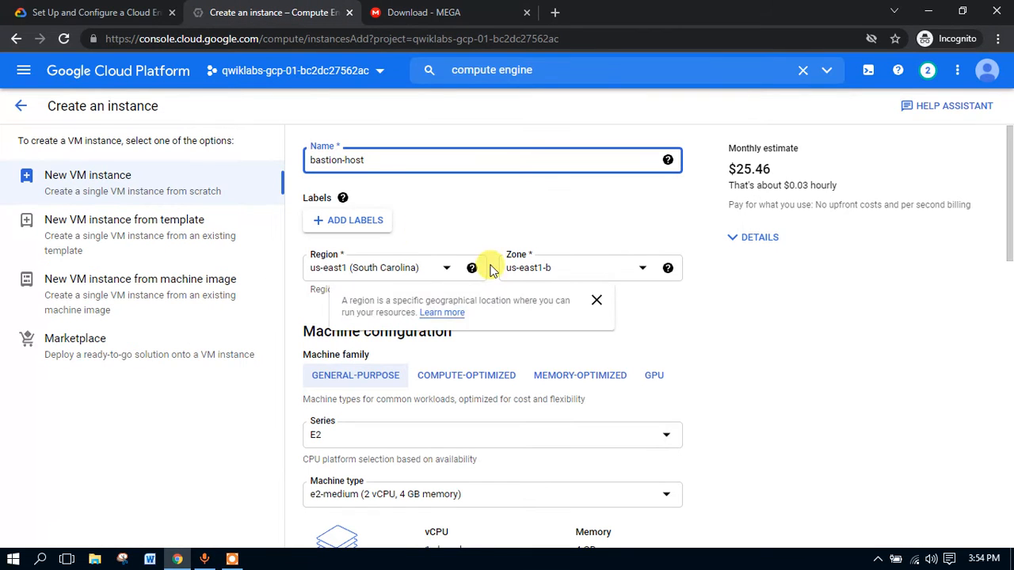
{"action": "left_click", "coordinate": [419, 12]}
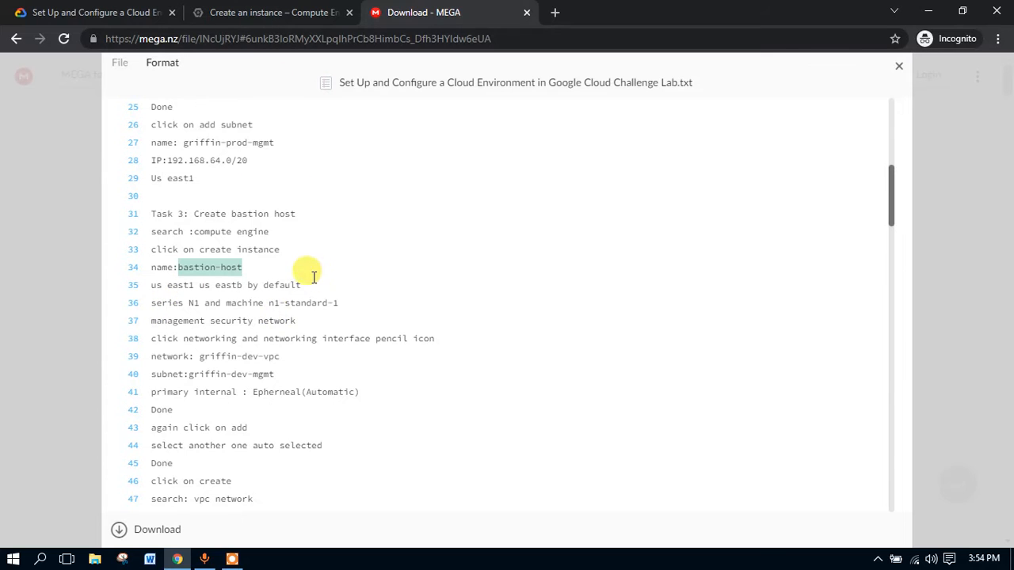
{"action": "left_click", "coordinate": [253, 12]}
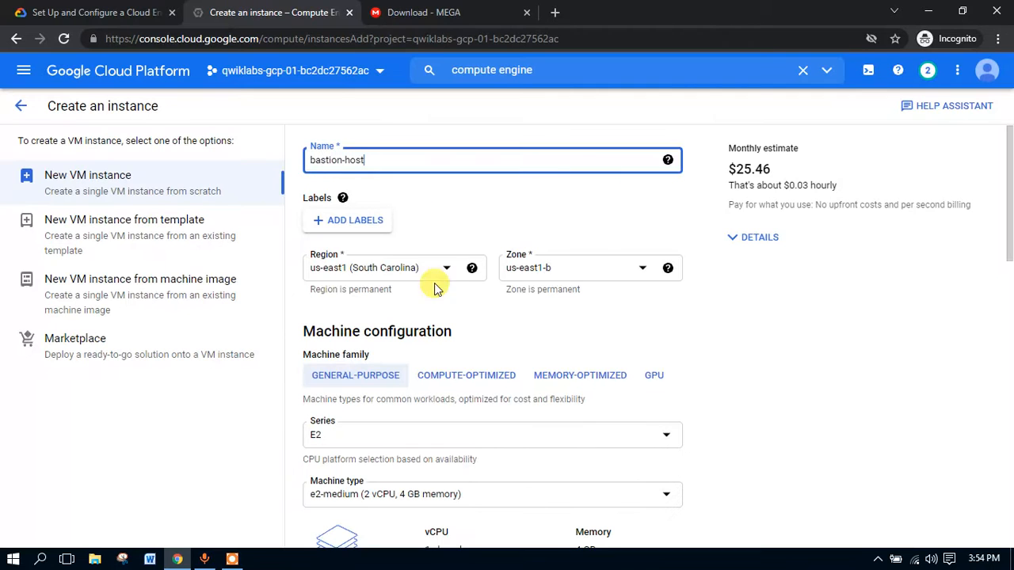
Step: Set the bastion-host instance's machine series to N1
{"action": "scroll", "coordinate": [372, 261], "scroll_direction": "down", "scroll_amount": 3}
{"action": "left_click", "coordinate": [358, 224]}
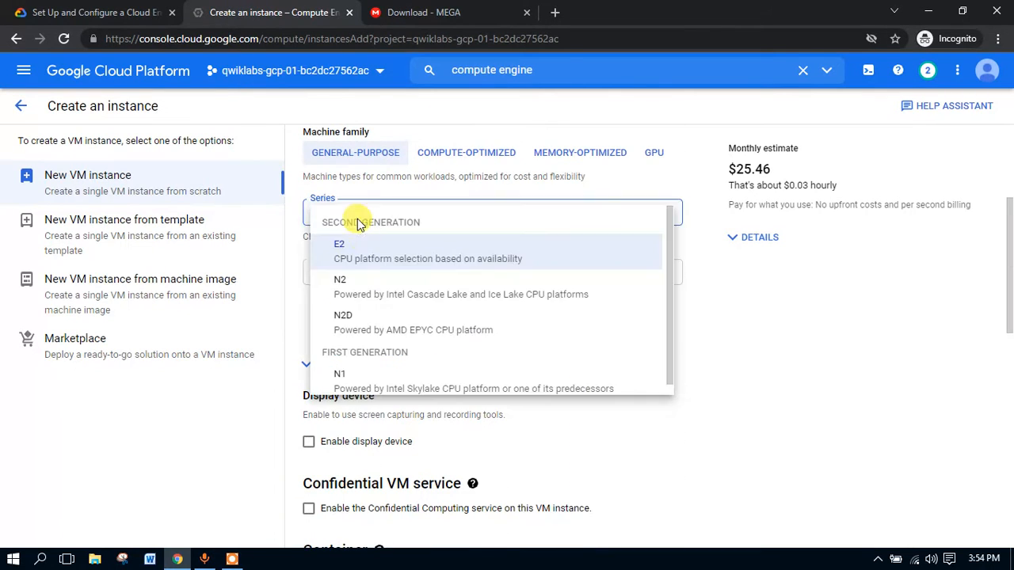
{"action": "left_click", "coordinate": [381, 375]}
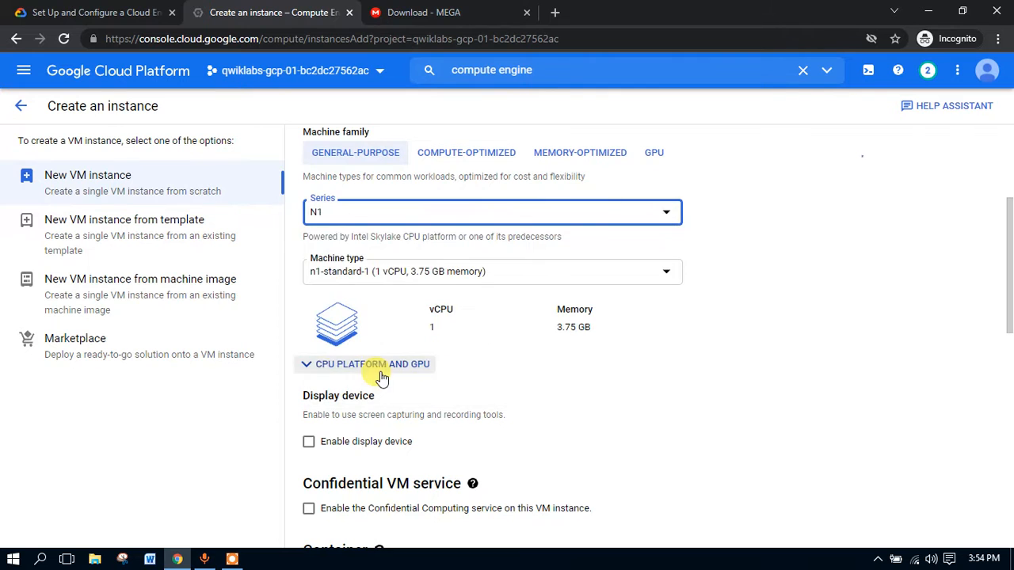
Step: Check the Task 3 settings in the MEGA notes and expand the instance's advanced options and Networking section
{"action": "left_click", "coordinate": [423, 12]}
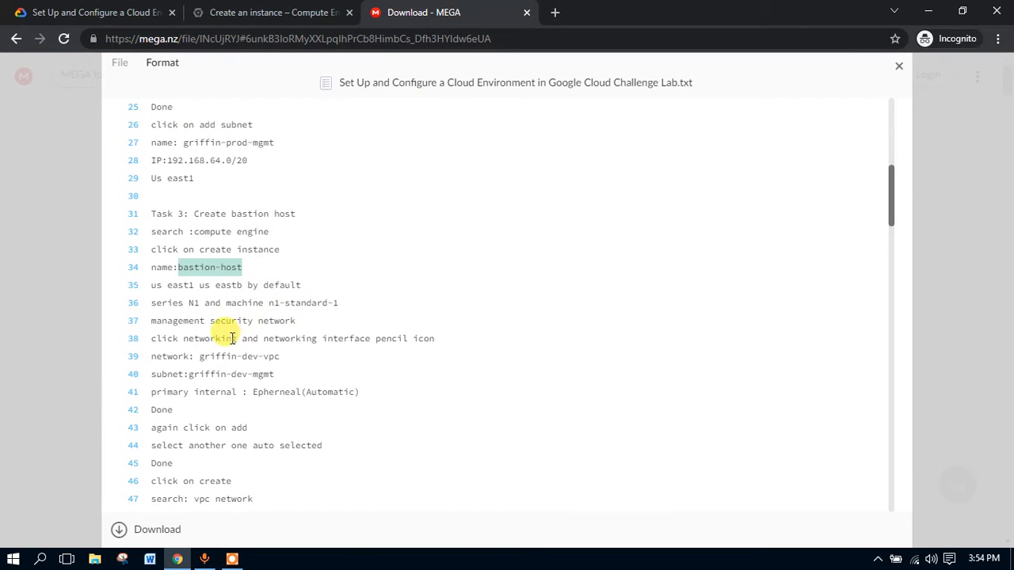
{"action": "left_click", "coordinate": [287, 8]}
{"action": "scroll", "coordinate": [410, 210], "scroll_direction": "down", "scroll_amount": 4}
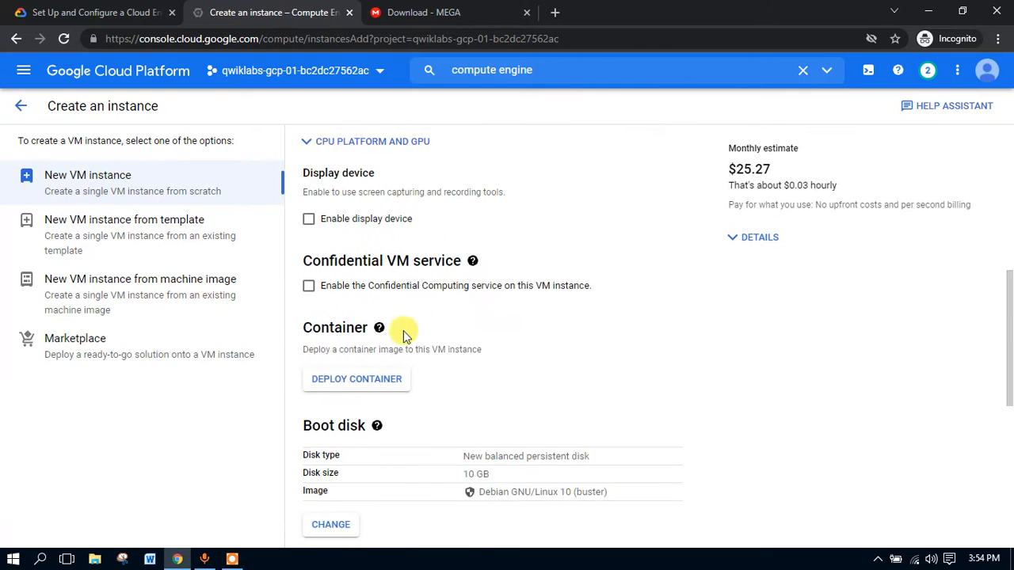
{"action": "scroll", "coordinate": [409, 364], "scroll_direction": "down", "scroll_amount": 4}
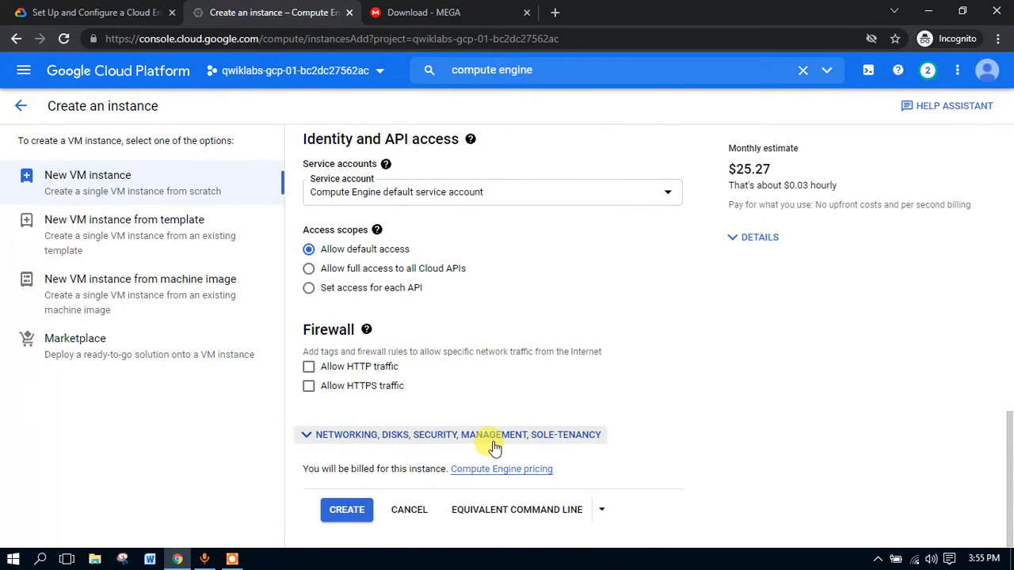
{"action": "left_click", "coordinate": [494, 448]}
{"action": "scroll", "coordinate": [464, 369], "scroll_direction": "down", "scroll_amount": 4}
{"action": "scroll", "coordinate": [357, 260], "scroll_direction": "up", "scroll_amount": 1}
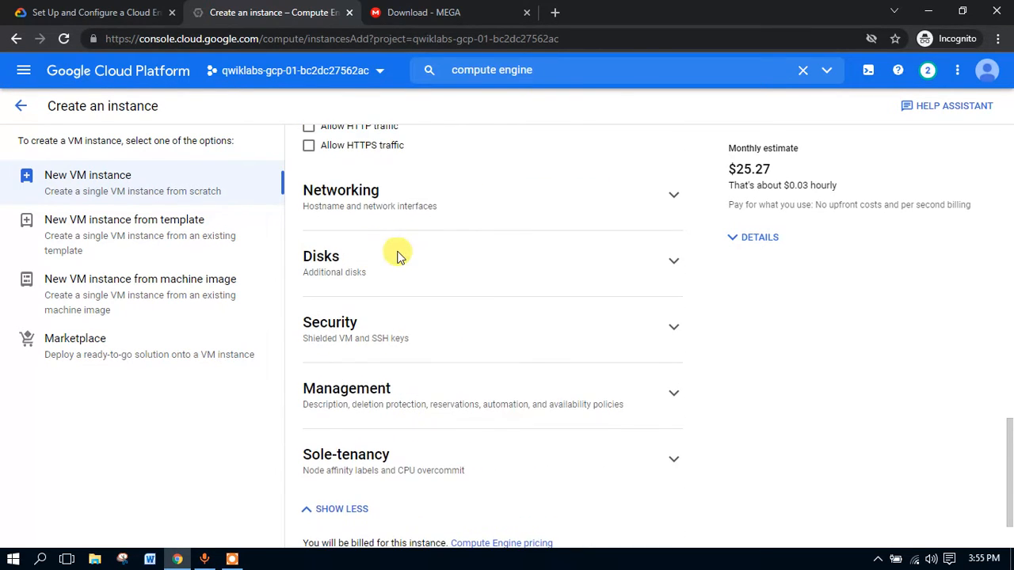
{"action": "left_click", "coordinate": [445, 206]}
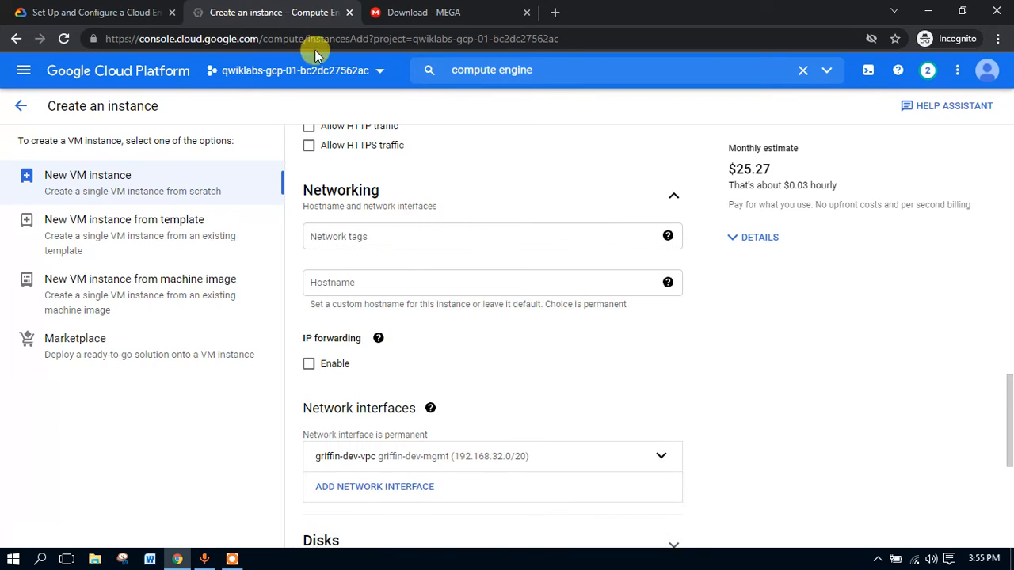
Step: Compare the instance's existing network interface with the Task 3 network and subnet settings in the MEGA notes
{"action": "left_click", "coordinate": [408, 14]}
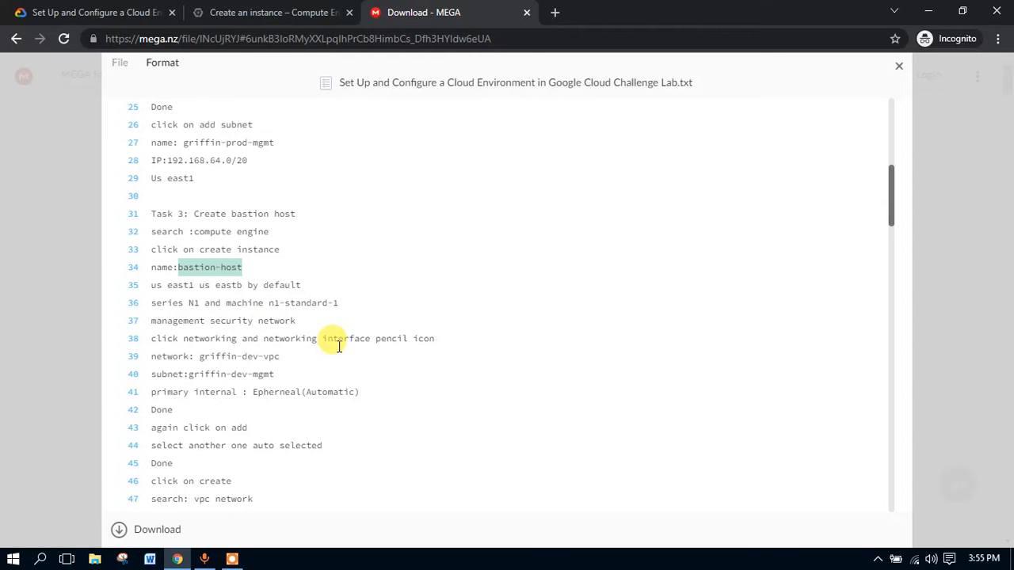
{"action": "left_click", "coordinate": [294, 12]}
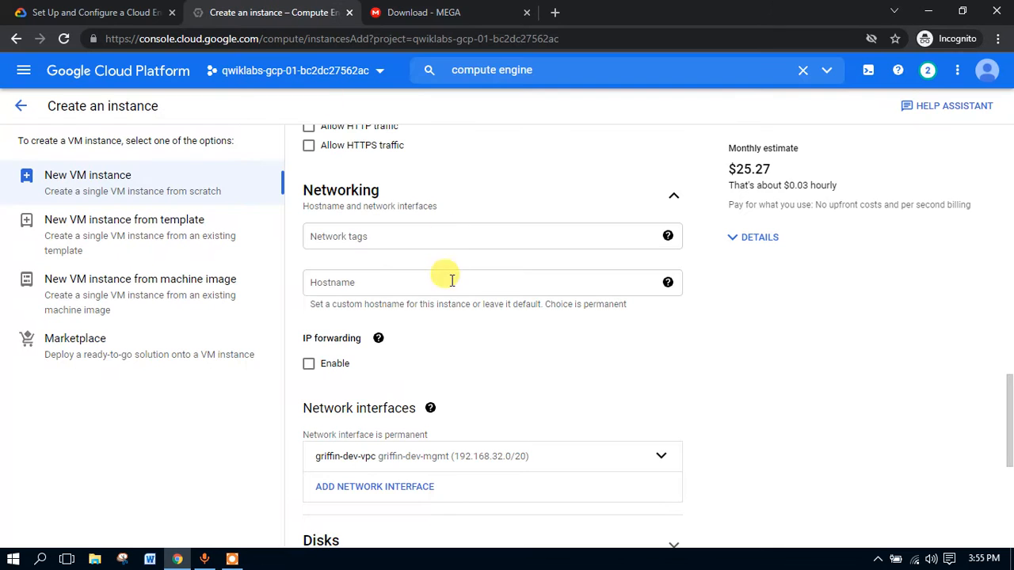
{"action": "scroll", "coordinate": [546, 297], "scroll_direction": "down", "scroll_amount": 4}
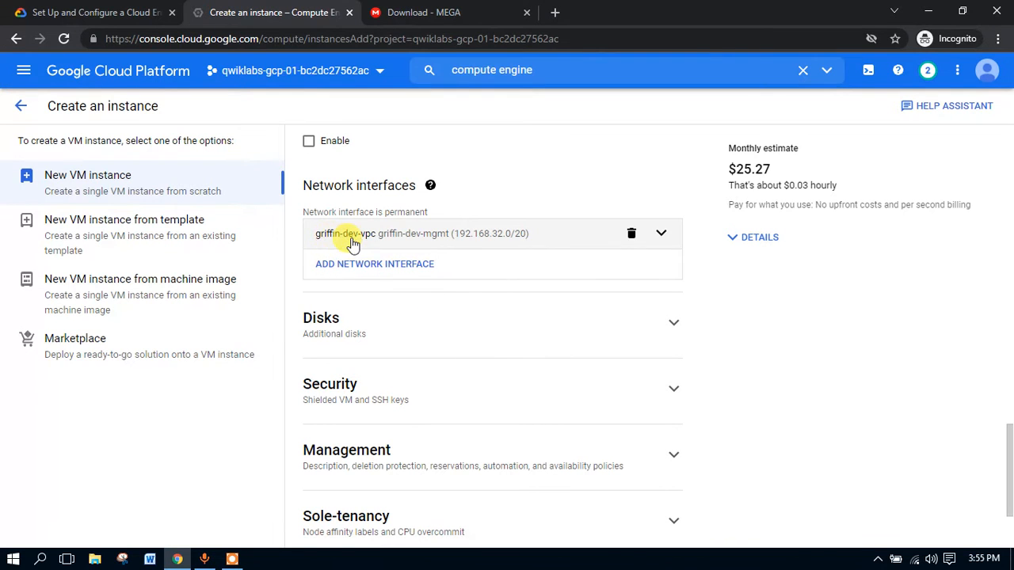
{"action": "left_click", "coordinate": [379, 12]}
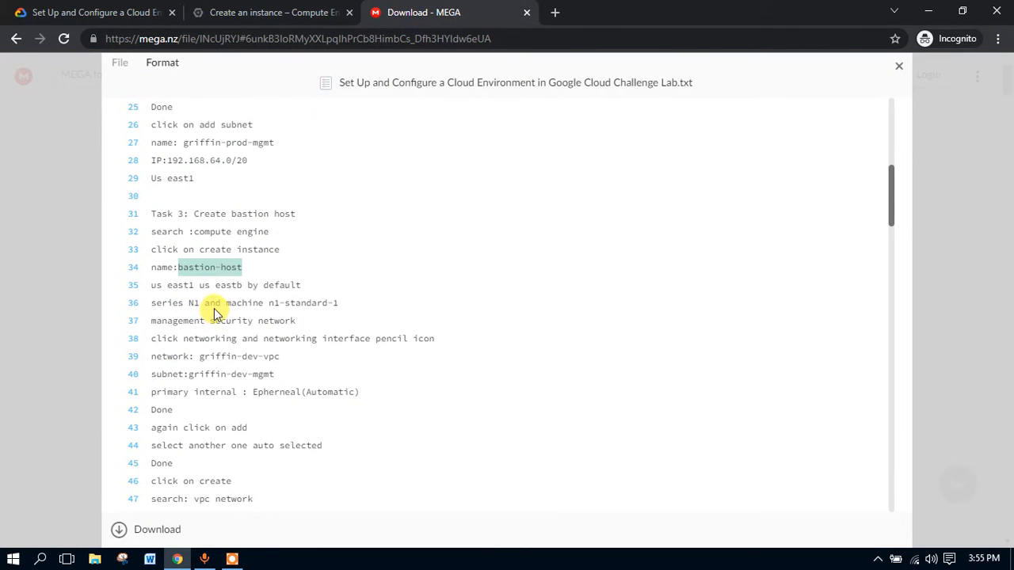
{"action": "left_click", "coordinate": [293, 11]}
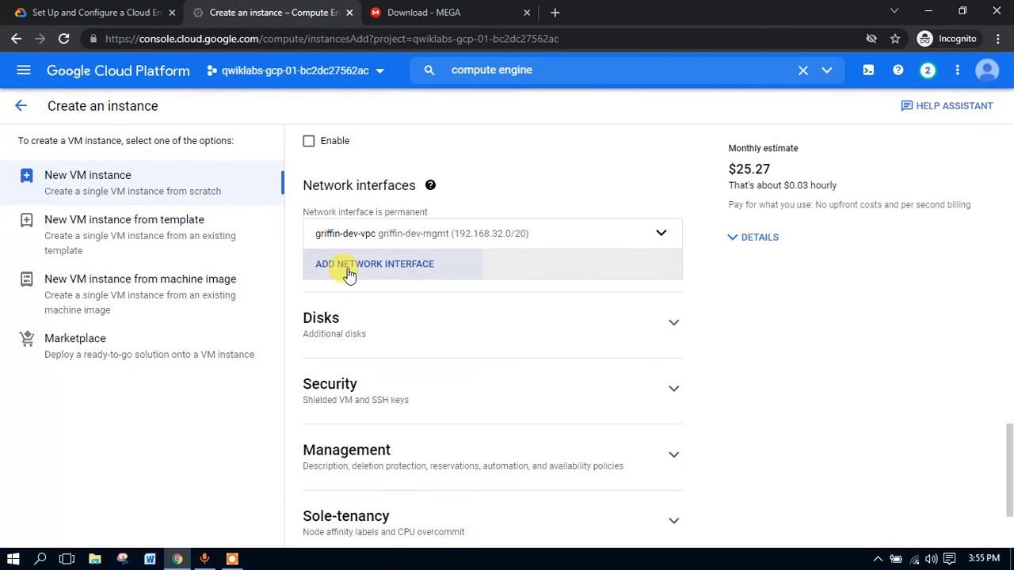
Step: Add a second network interface on griffin-prod-vpc with subnet griffin-prod-mgmt and an Ephemeral (Automatic) primary internal IP
{"action": "left_click", "coordinate": [353, 277]}
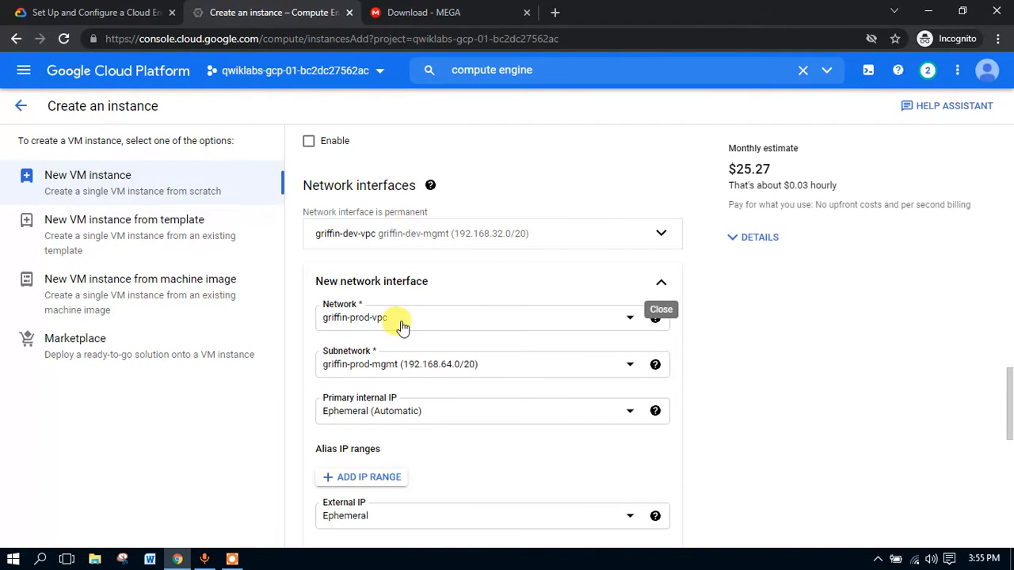
{"action": "scroll", "coordinate": [420, 334], "scroll_direction": "down", "scroll_amount": 2}
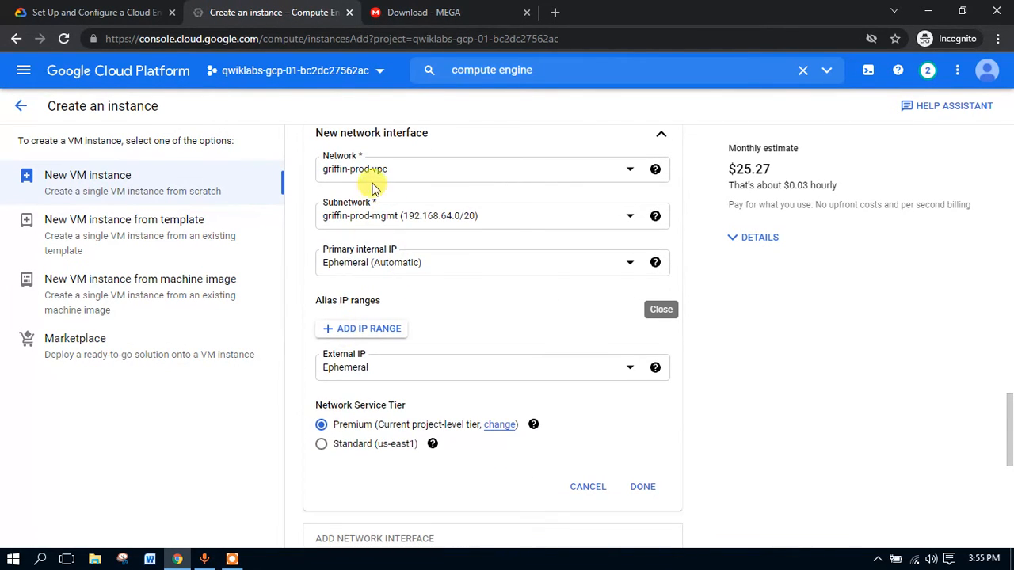
{"action": "scroll", "coordinate": [418, 329], "scroll_direction": "down", "scroll_amount": 1}
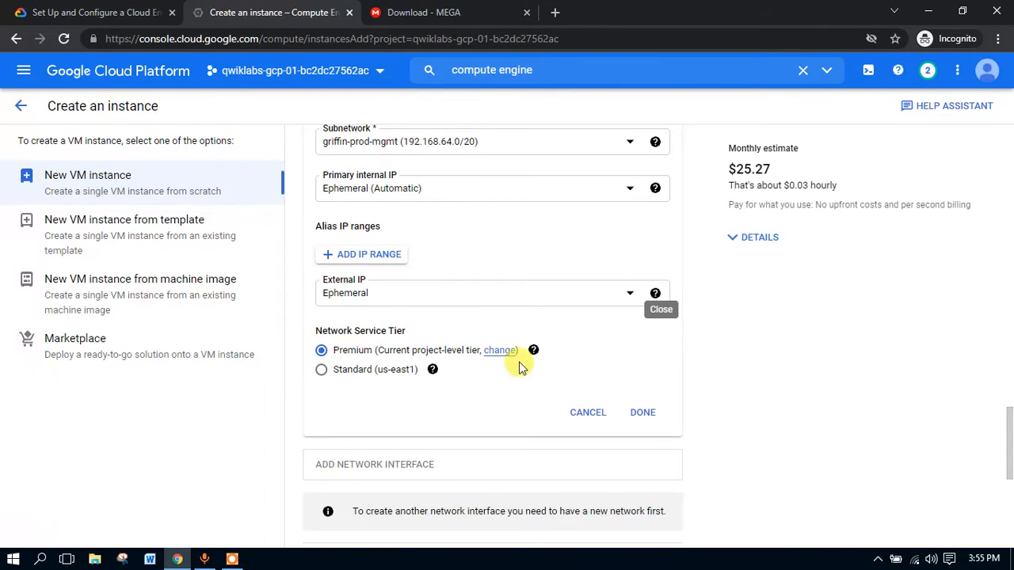
{"action": "left_click", "coordinate": [646, 411]}
{"action": "scroll", "coordinate": [467, 348], "scroll_direction": "up", "scroll_amount": 2}
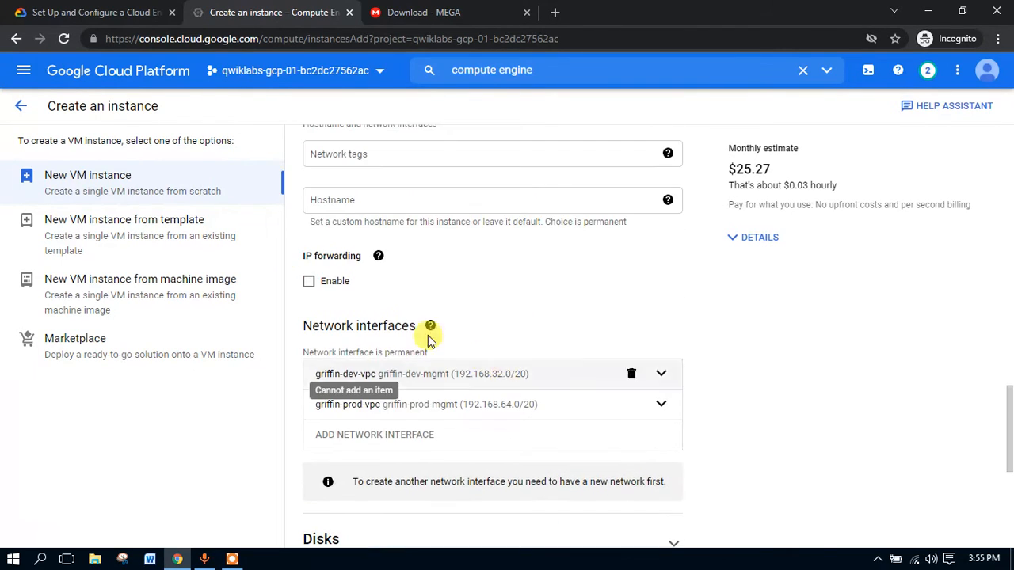
Step: Review the griffin-dev-vpc interface's network, subnet and primary internal IP settings, and close its editor
{"action": "scroll", "coordinate": [402, 271], "scroll_direction": "down", "scroll_amount": 3}
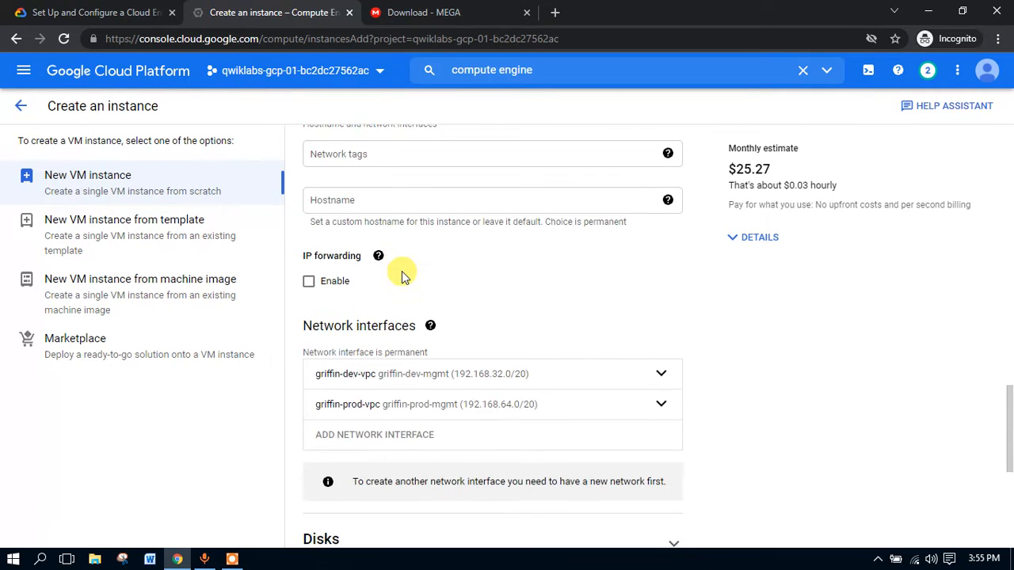
{"action": "left_click", "coordinate": [341, 229]}
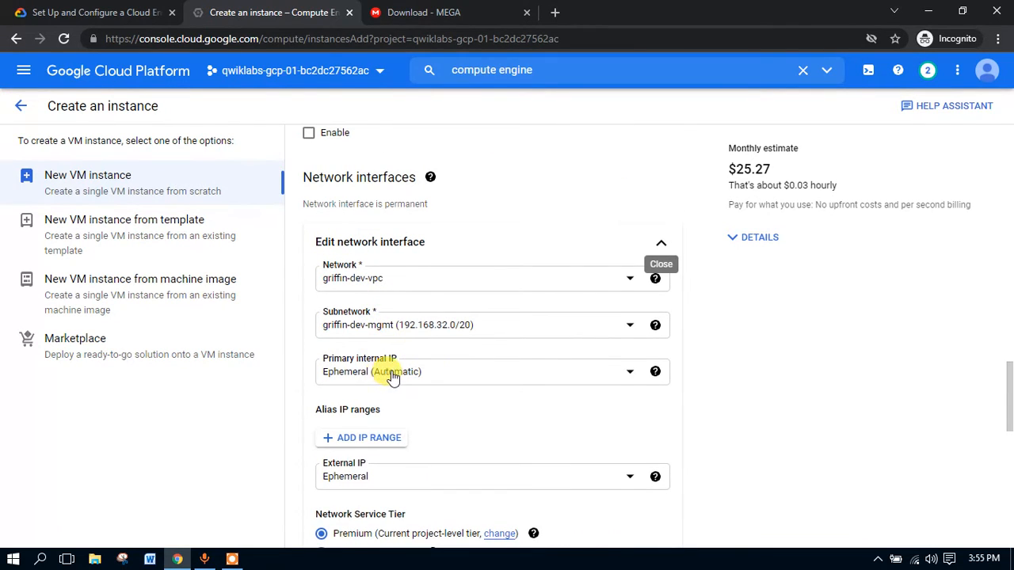
{"action": "scroll", "coordinate": [392, 378], "scroll_direction": "down", "scroll_amount": 2}
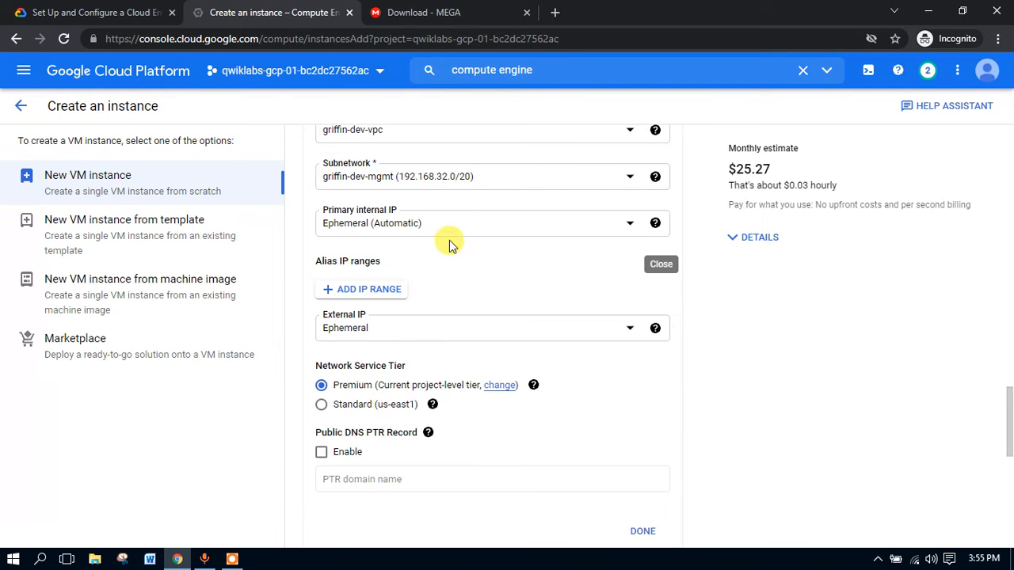
{"action": "scroll", "coordinate": [448, 245], "scroll_direction": "down", "scroll_amount": 2}
{"action": "left_click", "coordinate": [641, 385]}
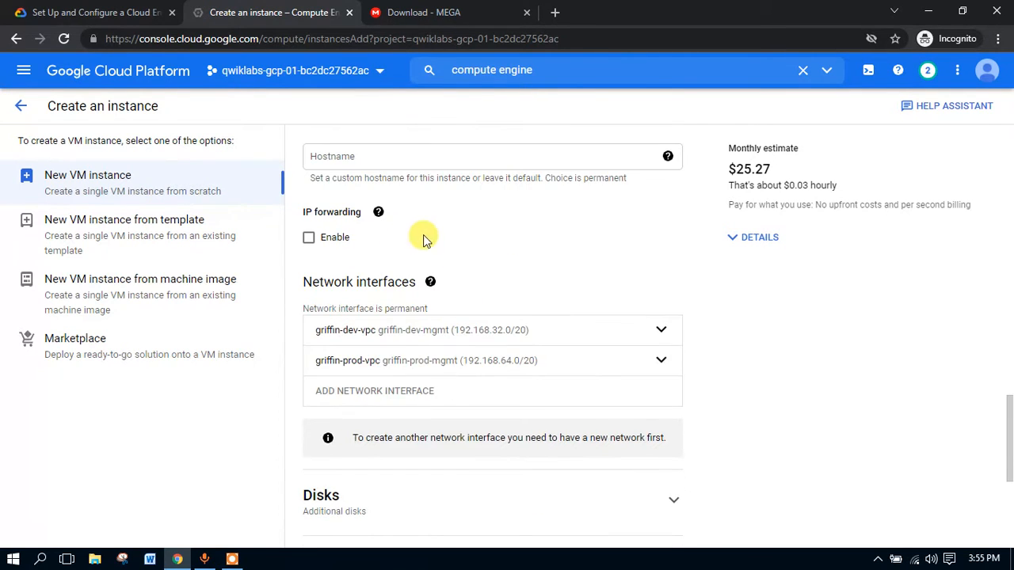
Step: Recheck the network interface instructions of Task 3 in the MEGA notes against the instance form
{"action": "scroll", "coordinate": [471, 299], "scroll_direction": "down", "scroll_amount": 4}
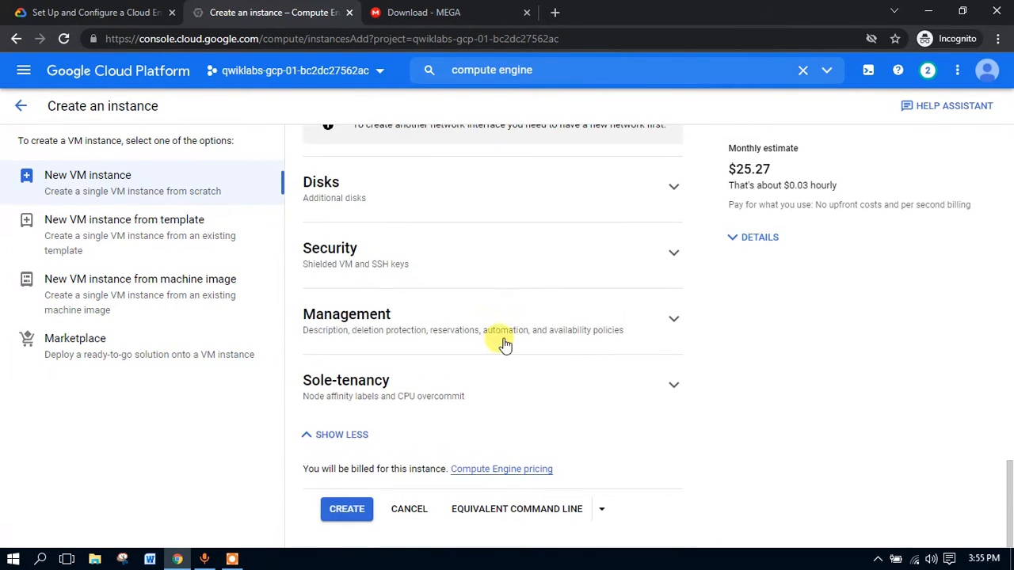
{"action": "left_click", "coordinate": [384, 11]}
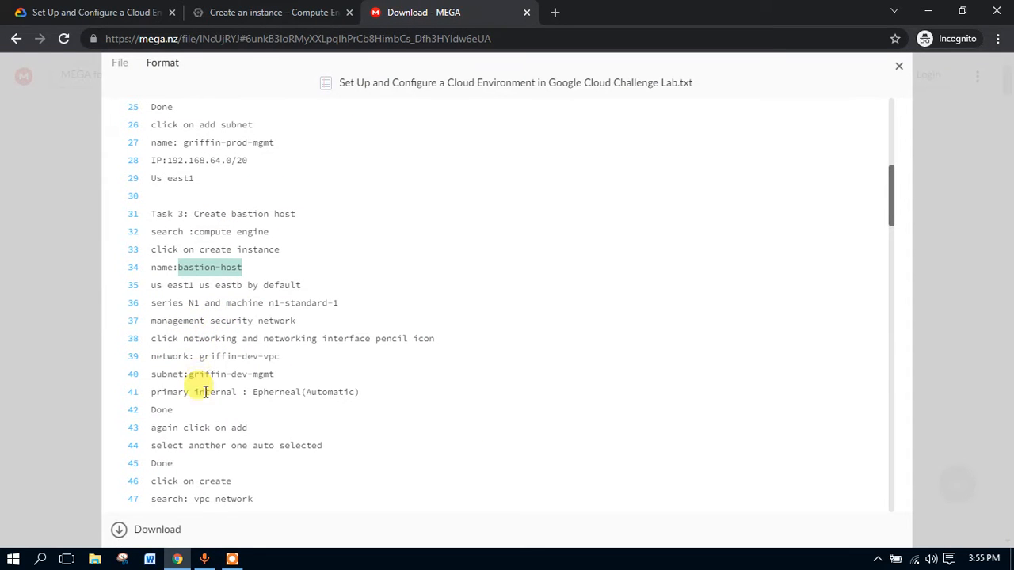
{"action": "scroll", "coordinate": [230, 388], "scroll_direction": "down", "scroll_amount": 1}
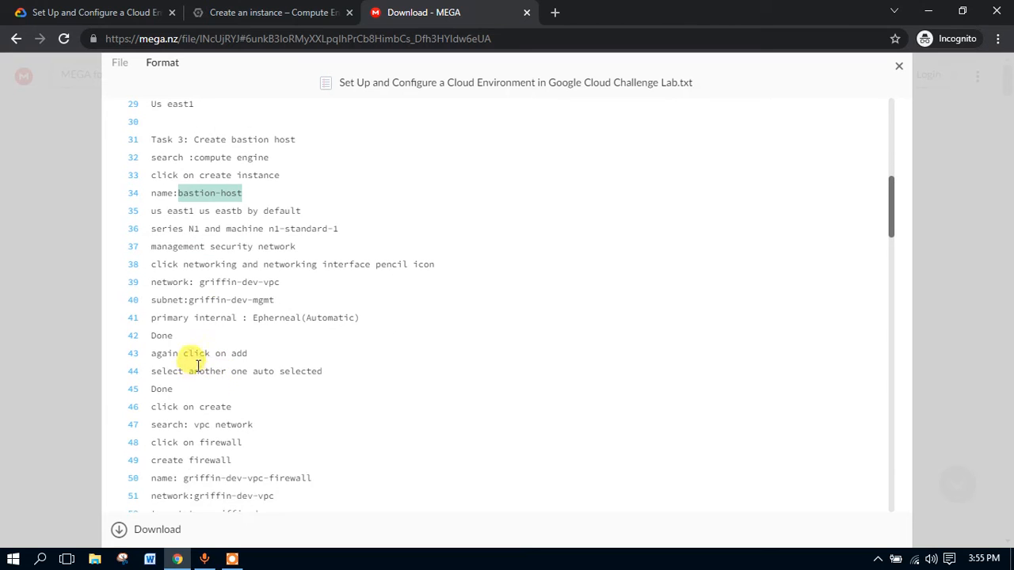
{"action": "left_click_drag", "start_coordinate": [189, 385], "coordinate": [136, 273]}
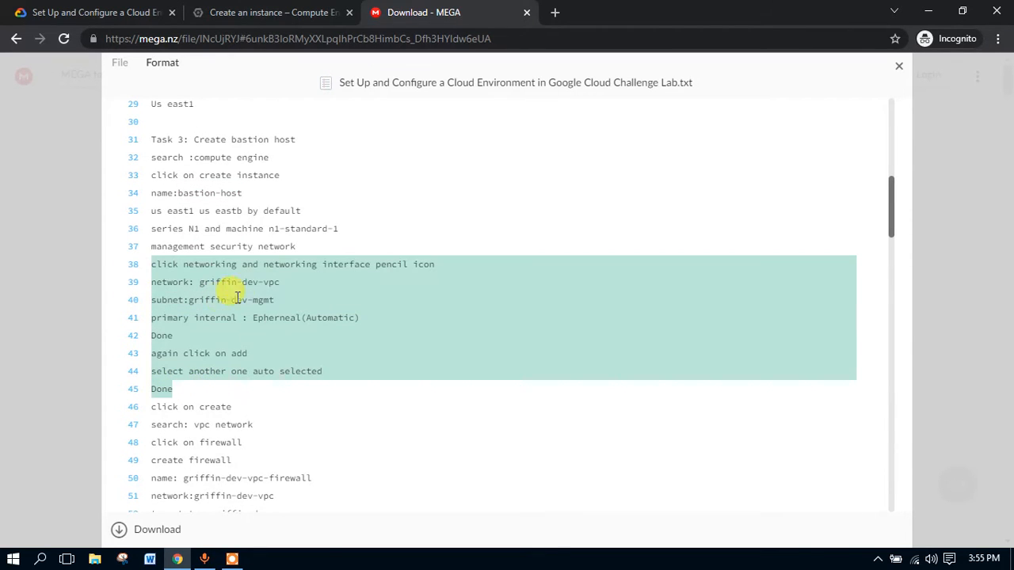
{"action": "left_click", "coordinate": [273, 12]}
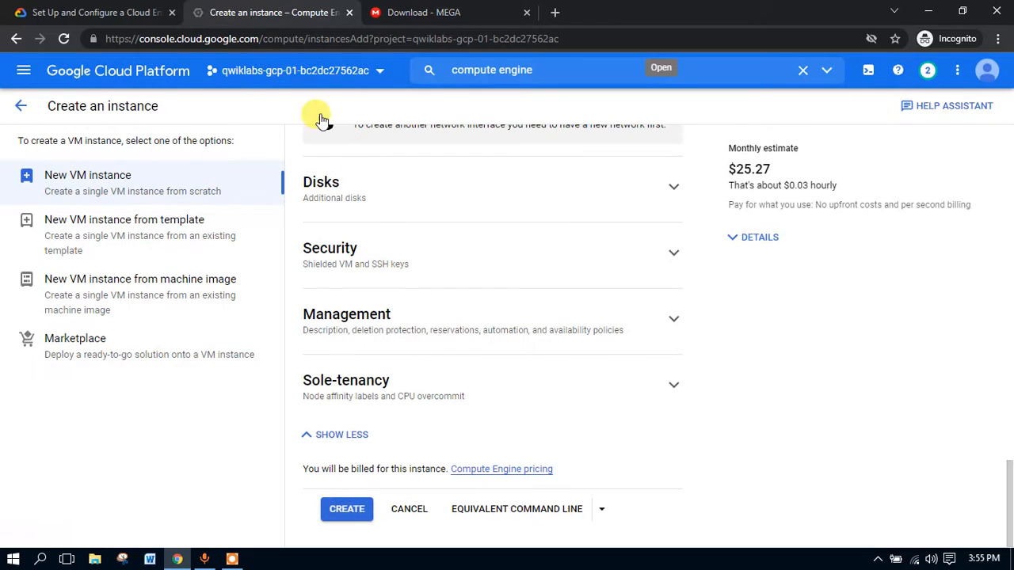
{"action": "left_click", "coordinate": [459, 10]}
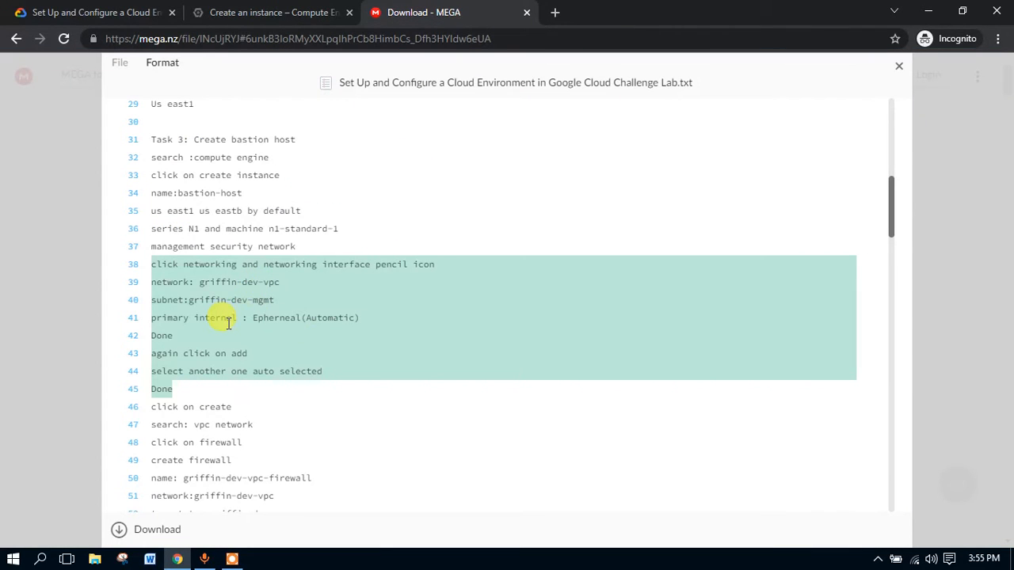
{"action": "scroll", "coordinate": [198, 332], "scroll_direction": "down", "scroll_amount": 2}
{"action": "left_click", "coordinate": [241, 9]}
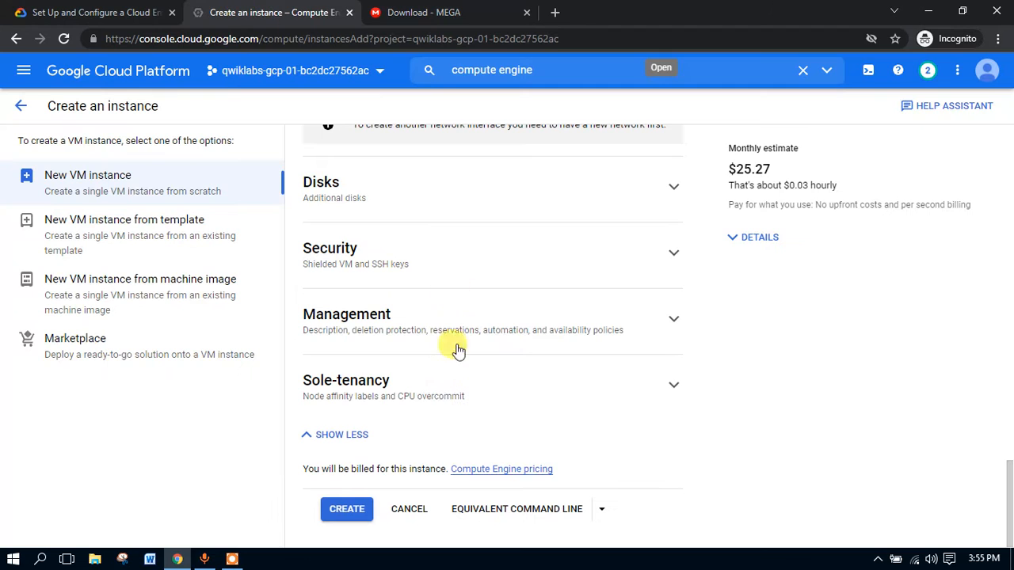
Step: Create the bastion-host instance and close the Learn tutorial and the instance info panel
{"action": "left_click", "coordinate": [353, 518]}
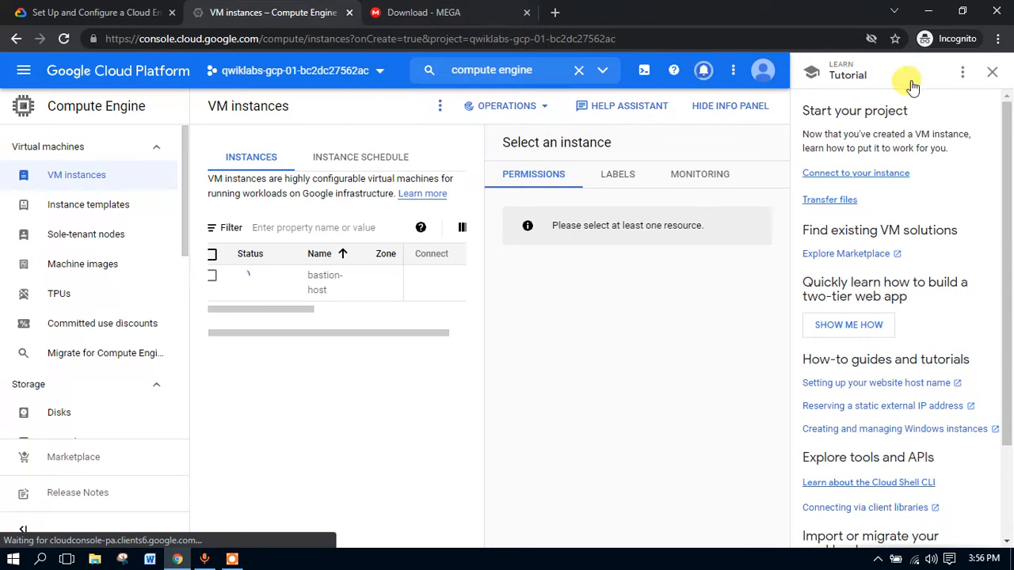
{"action": "left_click", "coordinate": [991, 73]}
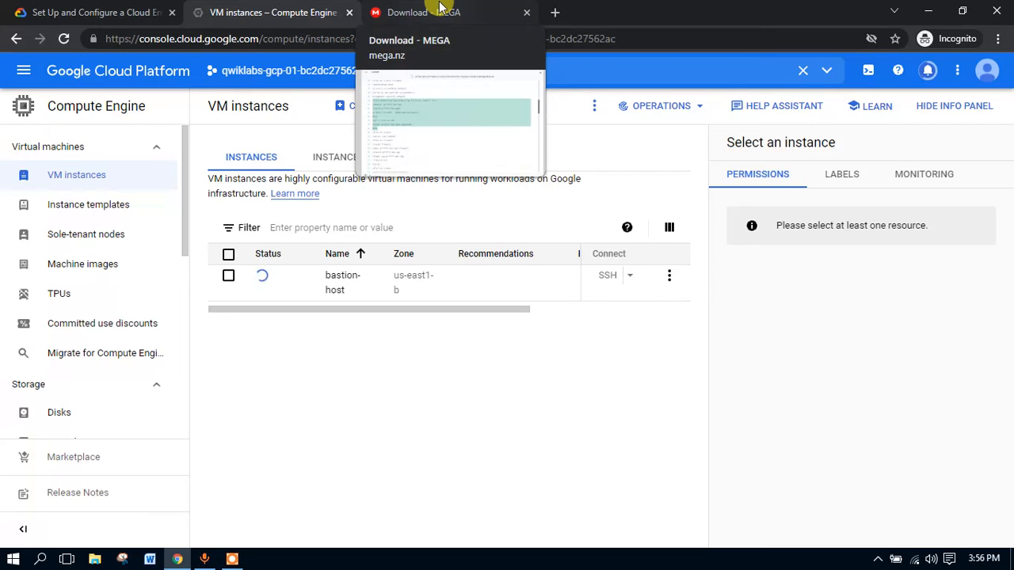
{"action": "left_click", "coordinate": [977, 106]}
Step: Open the VPC network page by searching the console for "vpc network", copied from the MEGA notes
{"action": "left_click", "coordinate": [420, 10]}
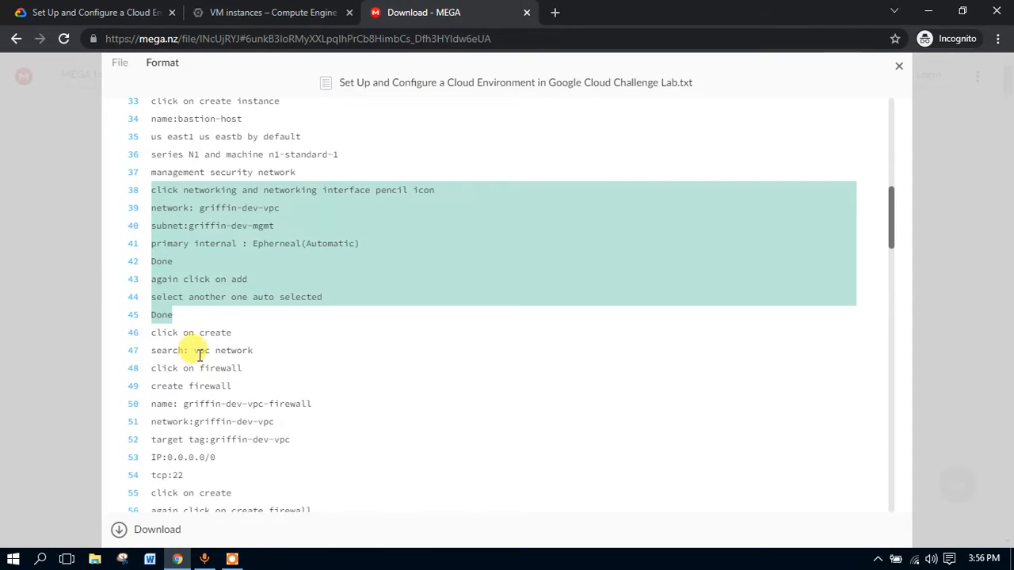
{"action": "left_click_drag", "start_coordinate": [194, 351], "coordinate": [267, 351]}
{"action": "key", "text": "ctrl+c"}
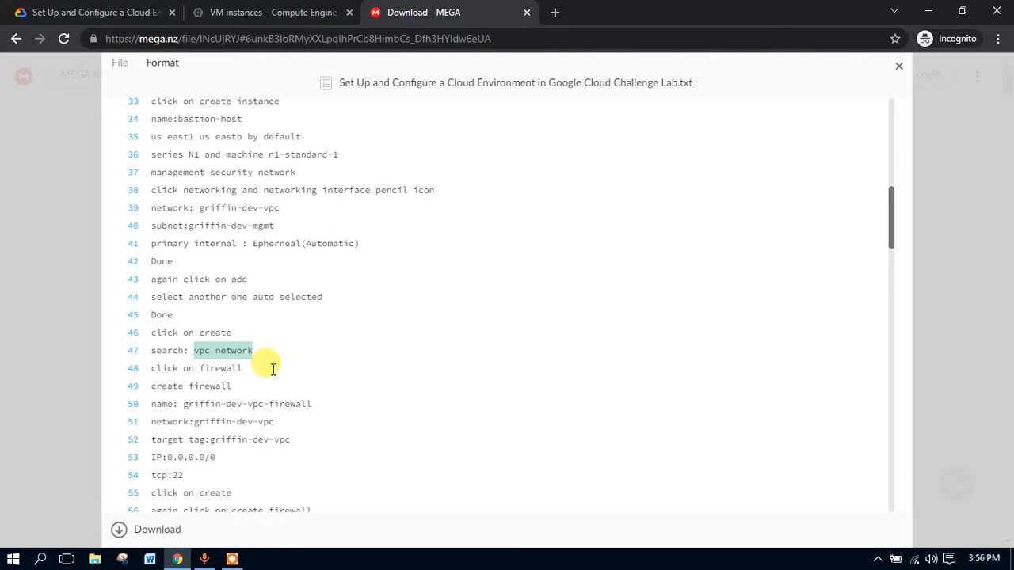
{"action": "left_click", "coordinate": [273, 12]}
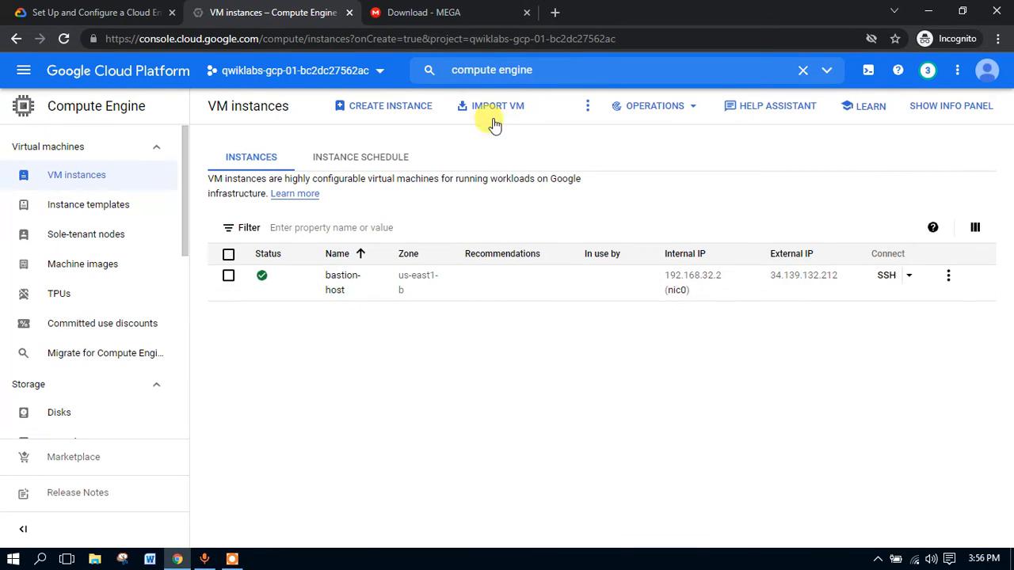
{"action": "left_click", "coordinate": [515, 69]}
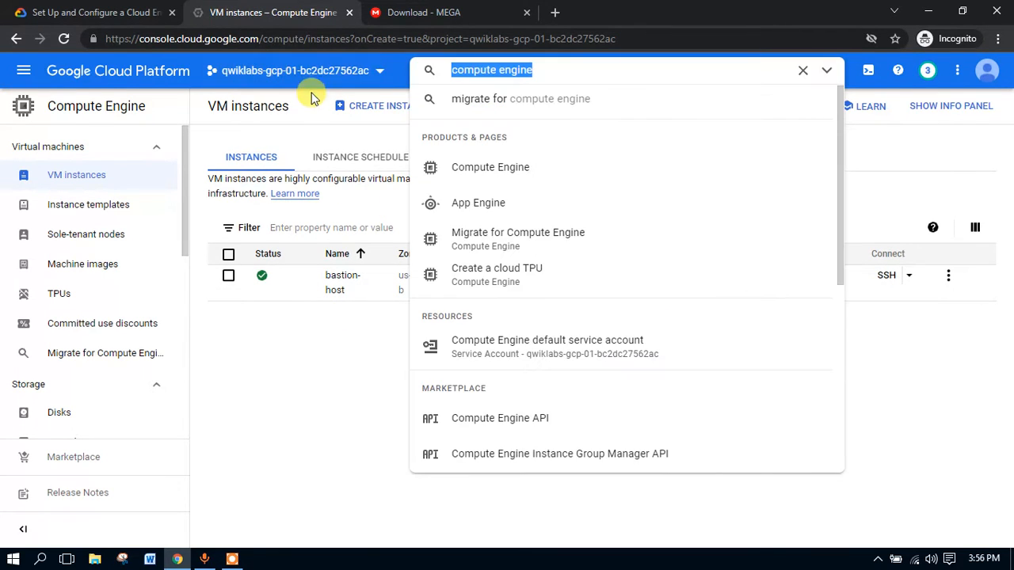
{"action": "key", "text": "ctrl+v"}
{"action": "left_click", "coordinate": [495, 167]}
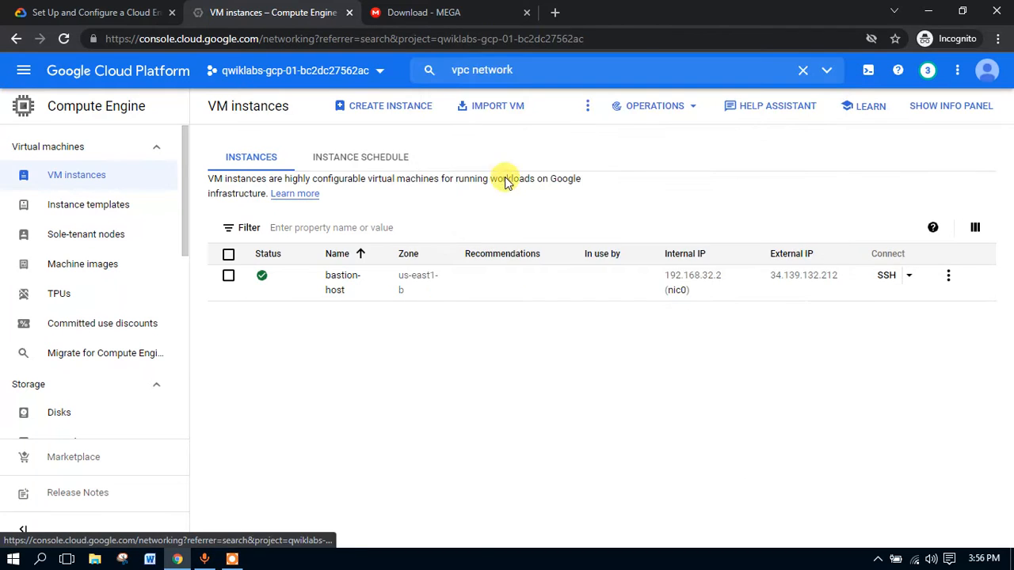
Step: Start a new VPC firewall rule and name it griffin-dev-vpc-firewall, copied from the MEGA notes
{"action": "left_click", "coordinate": [450, 12]}
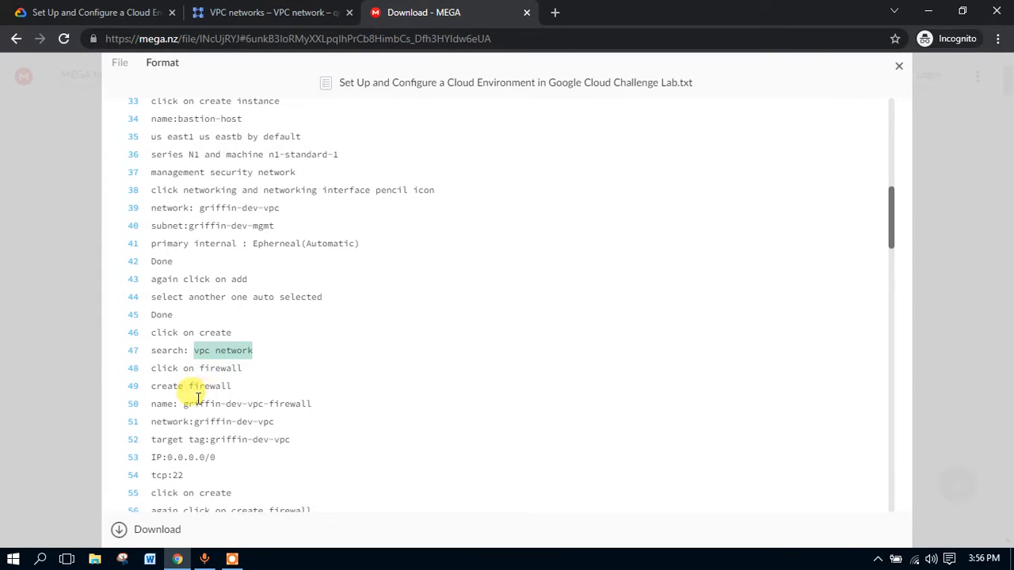
{"action": "left_click_drag", "start_coordinate": [183, 405], "coordinate": [311, 409]}
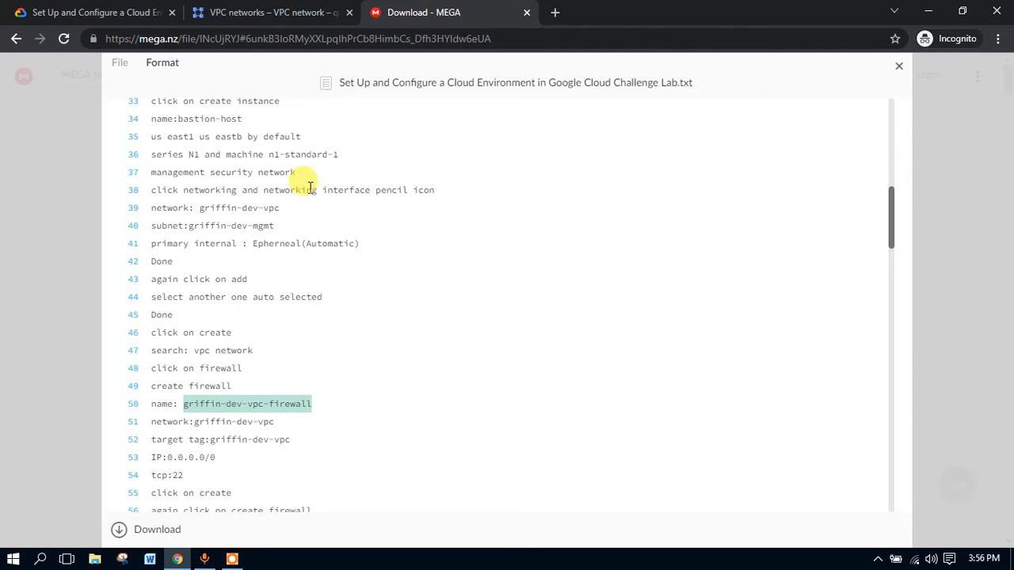
{"action": "left_click", "coordinate": [229, 12]}
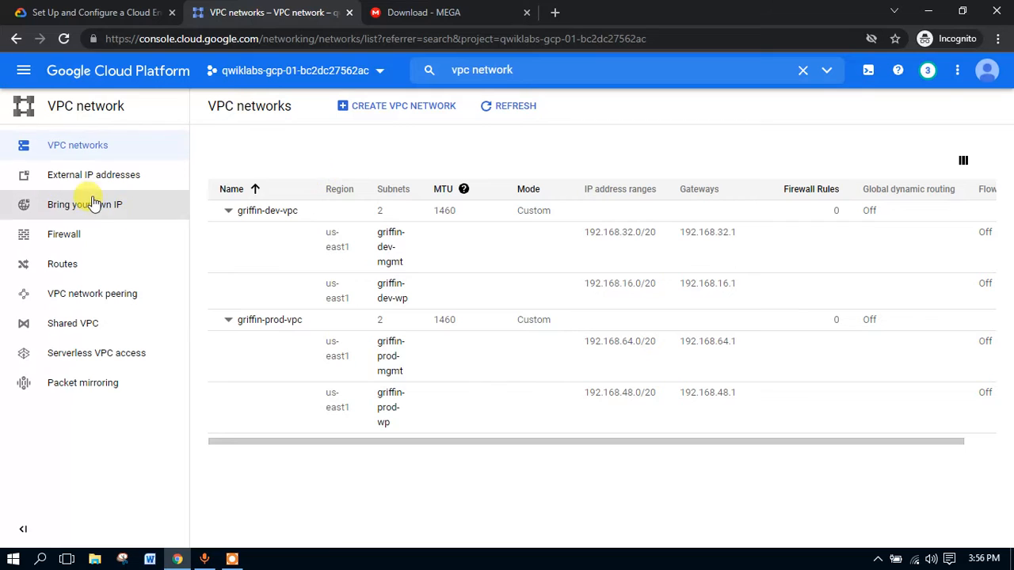
{"action": "left_click", "coordinate": [93, 238]}
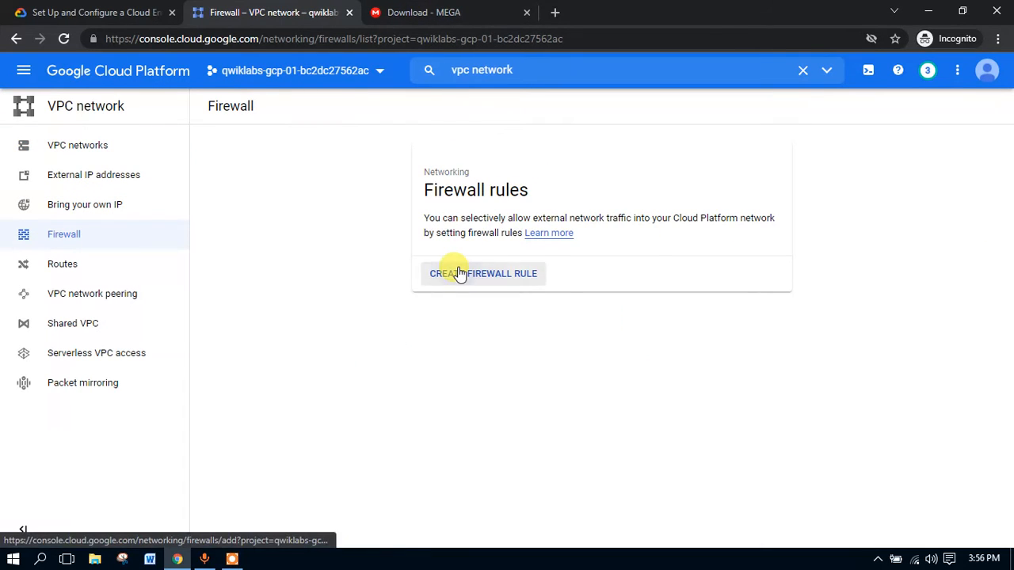
{"action": "left_click", "coordinate": [457, 271]}
{"action": "left_click", "coordinate": [352, 204]}
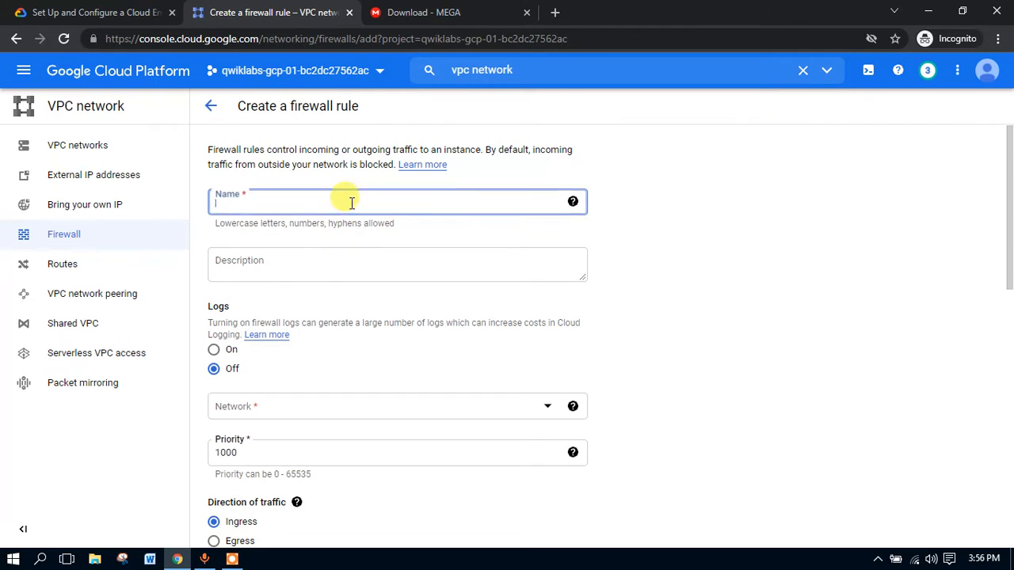
Step: Copy griffin-dev-vpc from the MEGA notes and choose griffin-dev-vpc as the firewall rule's network
{"action": "left_click", "coordinate": [444, 12]}
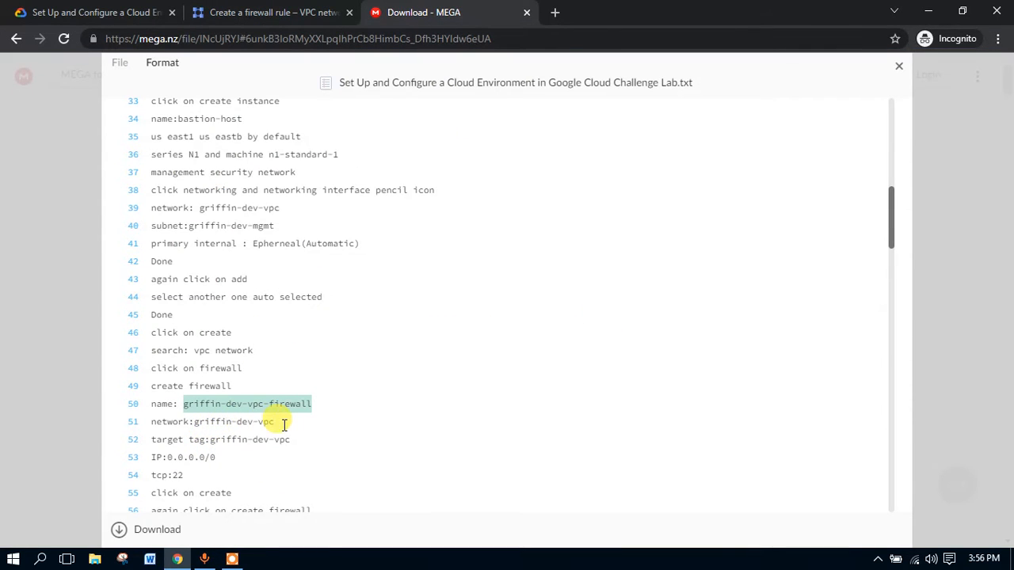
{"action": "left_click_drag", "start_coordinate": [283, 425], "coordinate": [197, 428]}
{"action": "key", "text": "ctrl+c"}
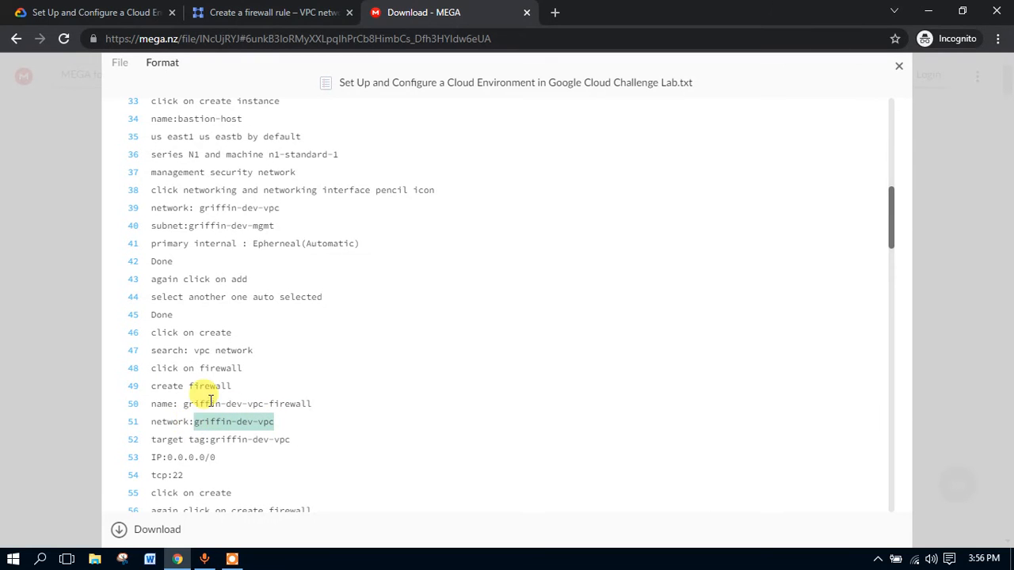
{"action": "left_click", "coordinate": [266, 9]}
{"action": "scroll", "coordinate": [242, 385], "scroll_direction": "down", "scroll_amount": 1}
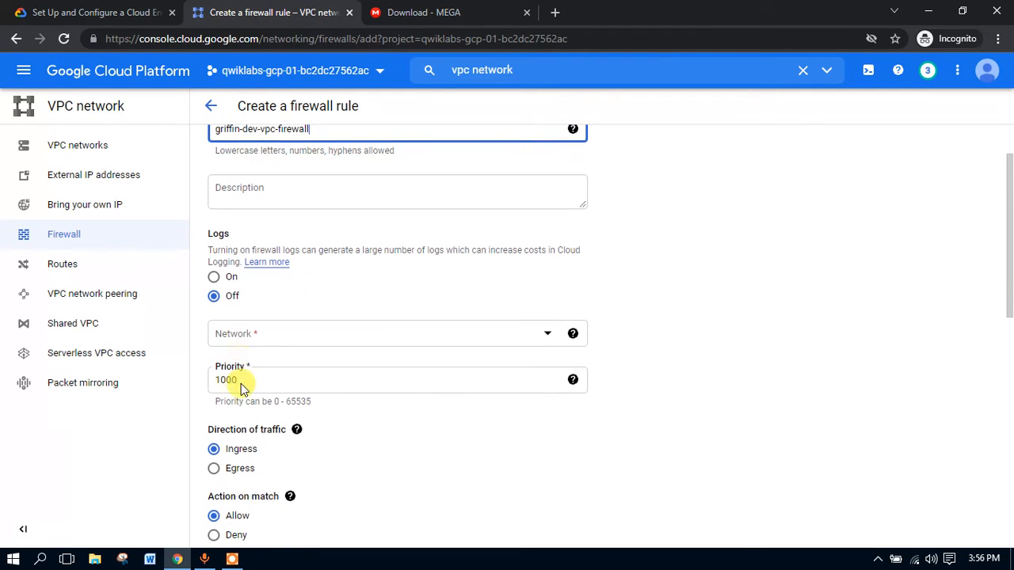
{"action": "left_click", "coordinate": [249, 331]}
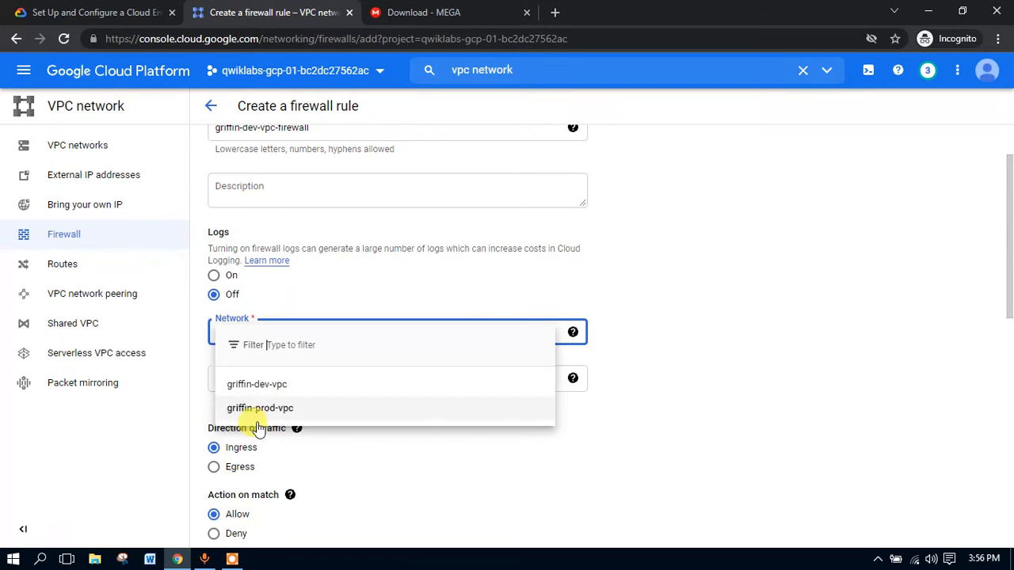
{"action": "left_click", "coordinate": [269, 385]}
Step: Set the rule's target tag to griffin-dev-vpc, re-entering it from the target tag line of the MEGA notes
{"action": "scroll", "coordinate": [301, 378], "scroll_direction": "down", "scroll_amount": 4}
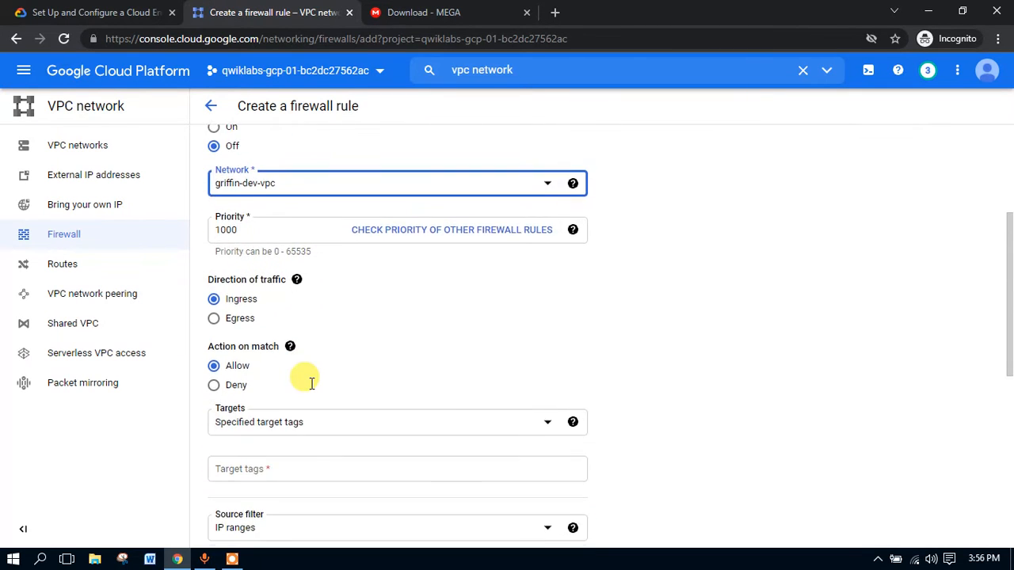
{"action": "left_click", "coordinate": [326, 329]}
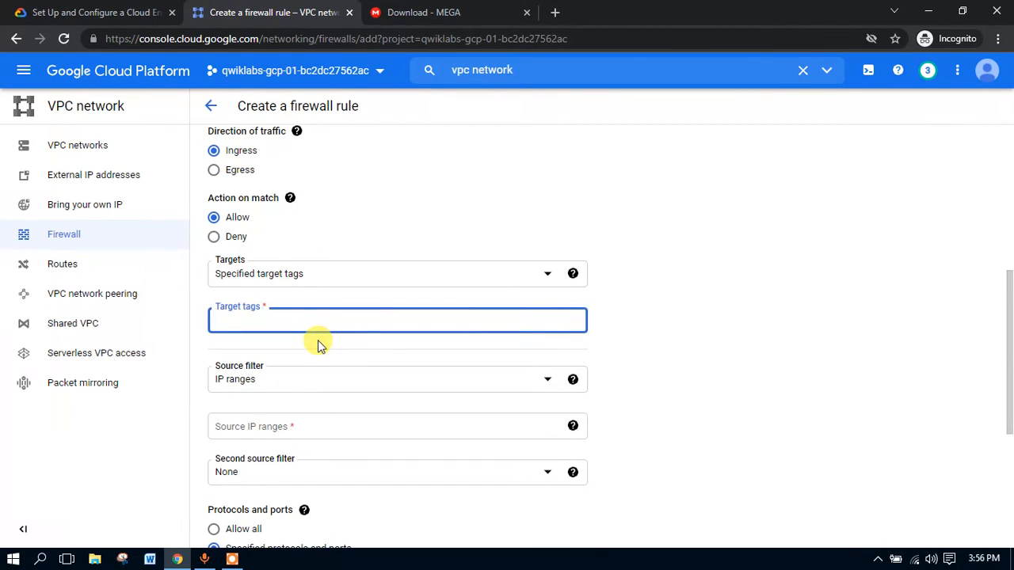
{"action": "key", "text": "ctrl+v"}
{"action": "left_click", "coordinate": [427, 11]}
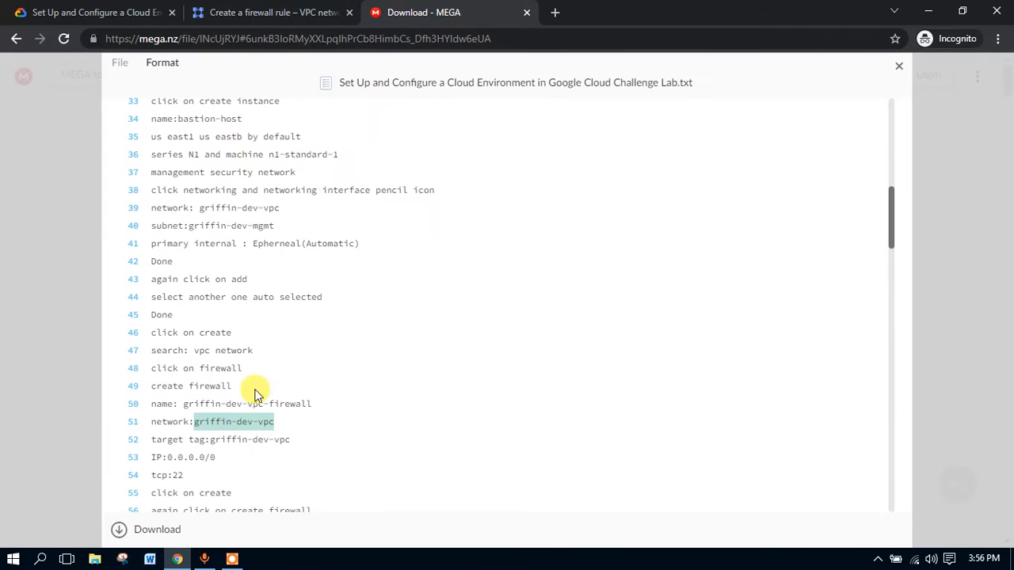
{"action": "left_click", "coordinate": [278, 12]}
{"action": "scroll", "coordinate": [286, 400], "scroll_direction": "down", "scroll_amount": 1}
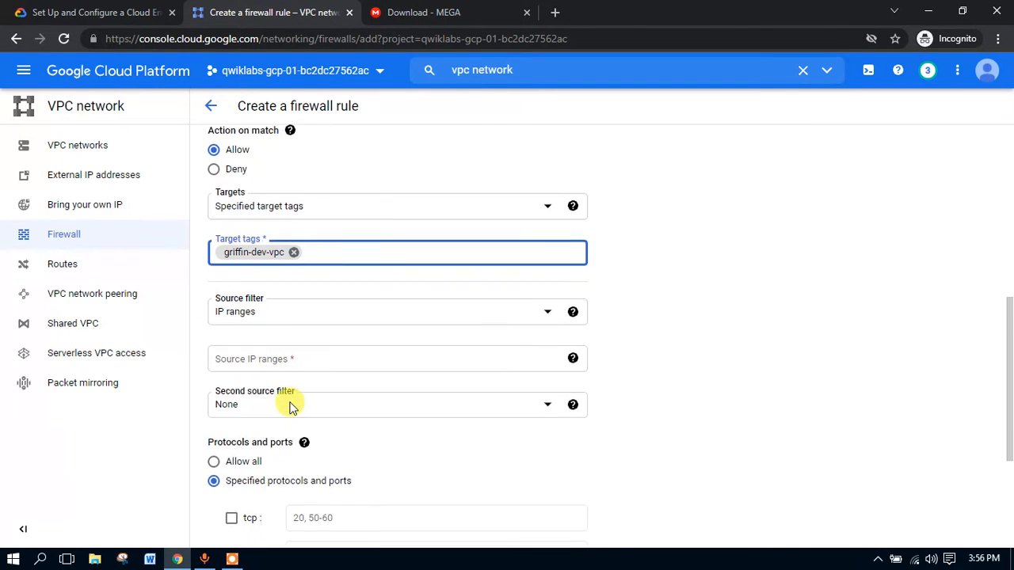
{"action": "left_click", "coordinate": [435, 9]}
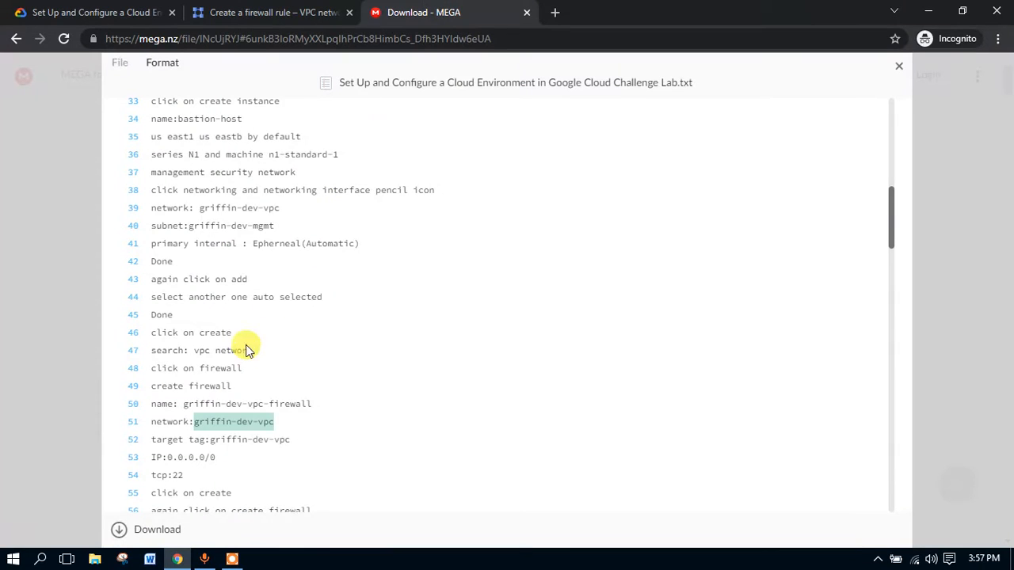
{"action": "left_click", "coordinate": [301, 442]}
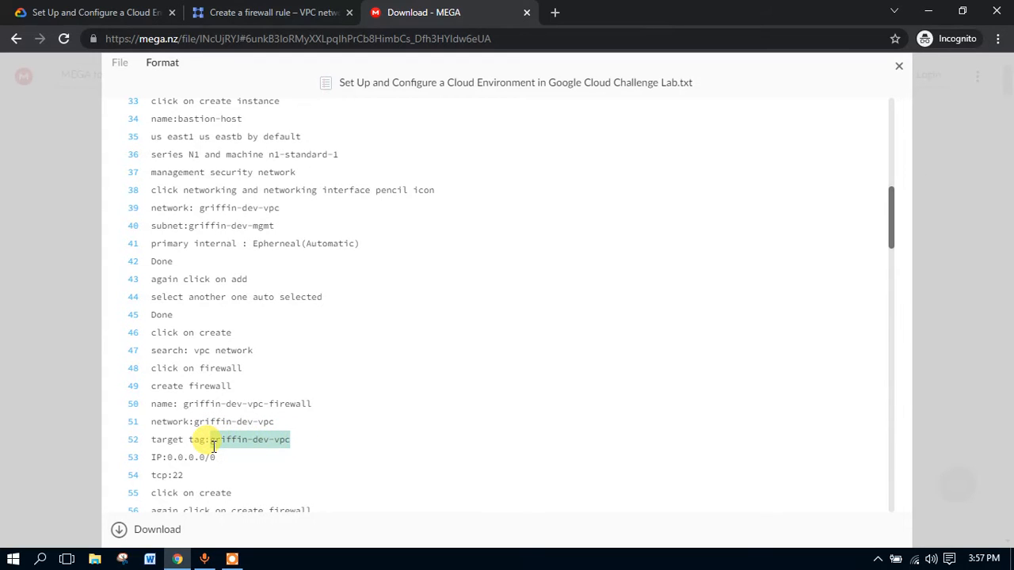
{"action": "left_click", "coordinate": [332, 11]}
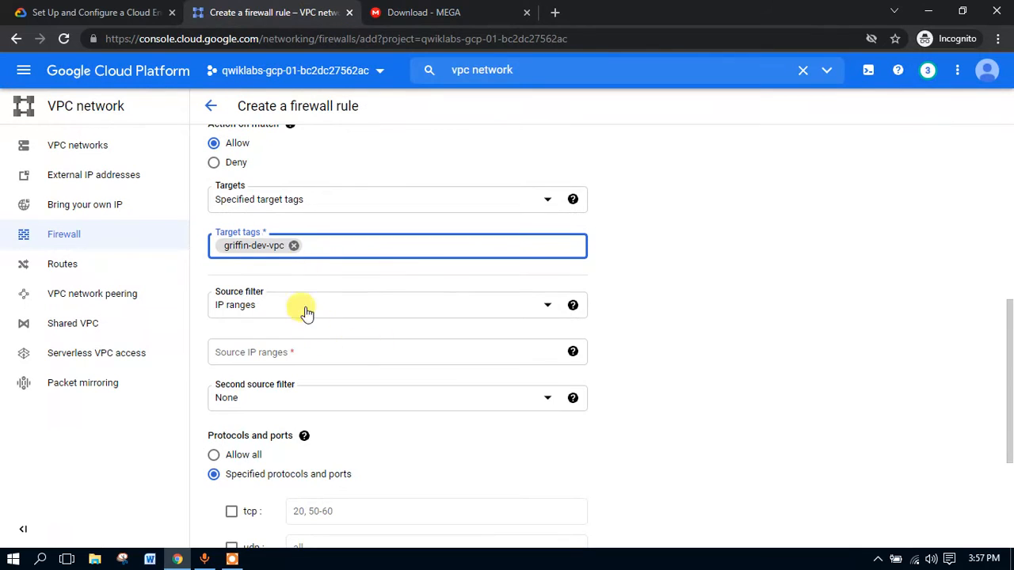
{"action": "left_click", "coordinate": [293, 245]}
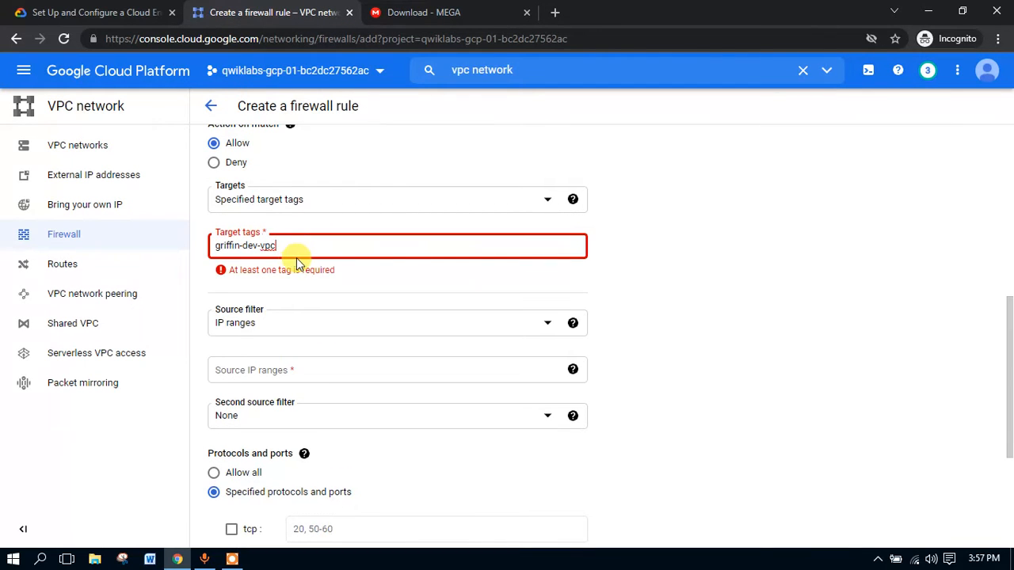
{"action": "key", "text": "Return"}
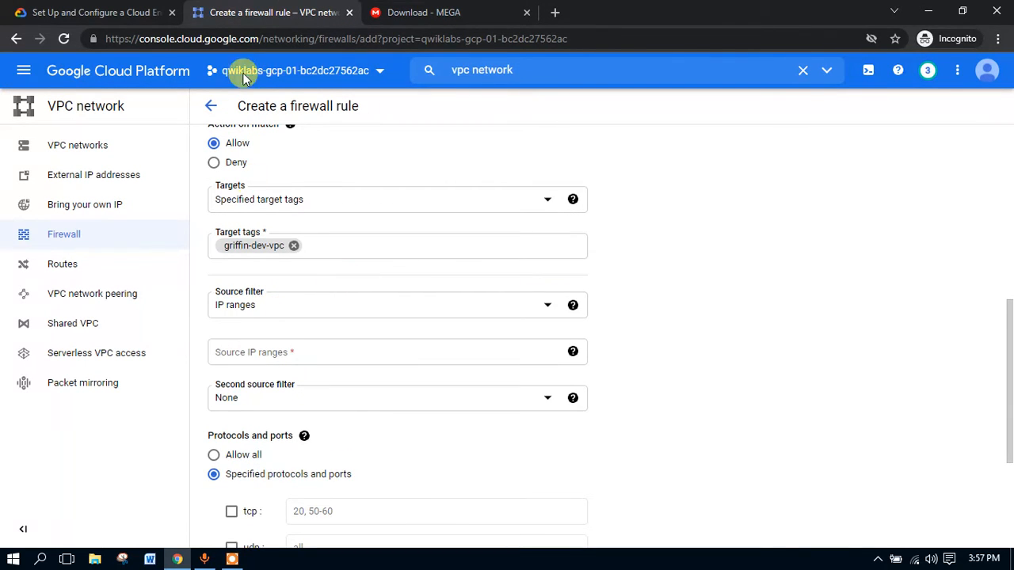
Step: Set the rule's source IP range to 0.0.0.0/0, copied from the MEGA notes
{"action": "left_click", "coordinate": [411, 11]}
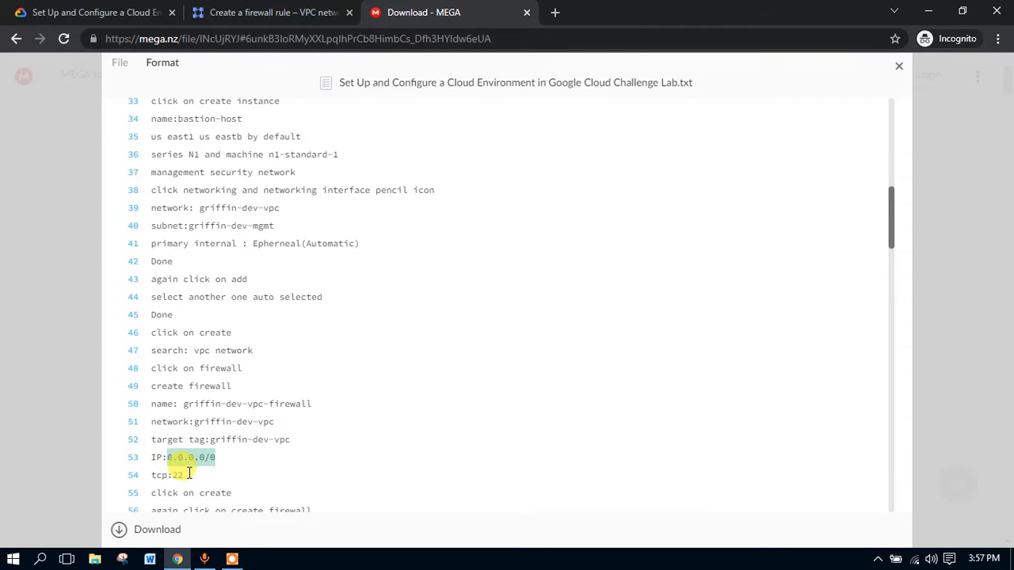
{"action": "left_click", "coordinate": [317, 12]}
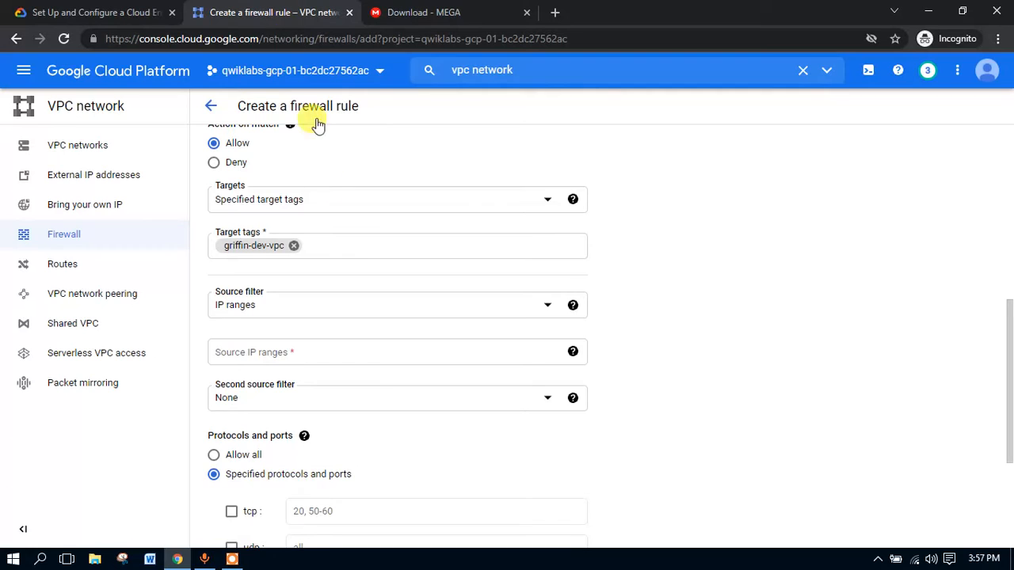
{"action": "left_click", "coordinate": [282, 357]}
{"action": "type", "text": "0.0.0.0/0"}
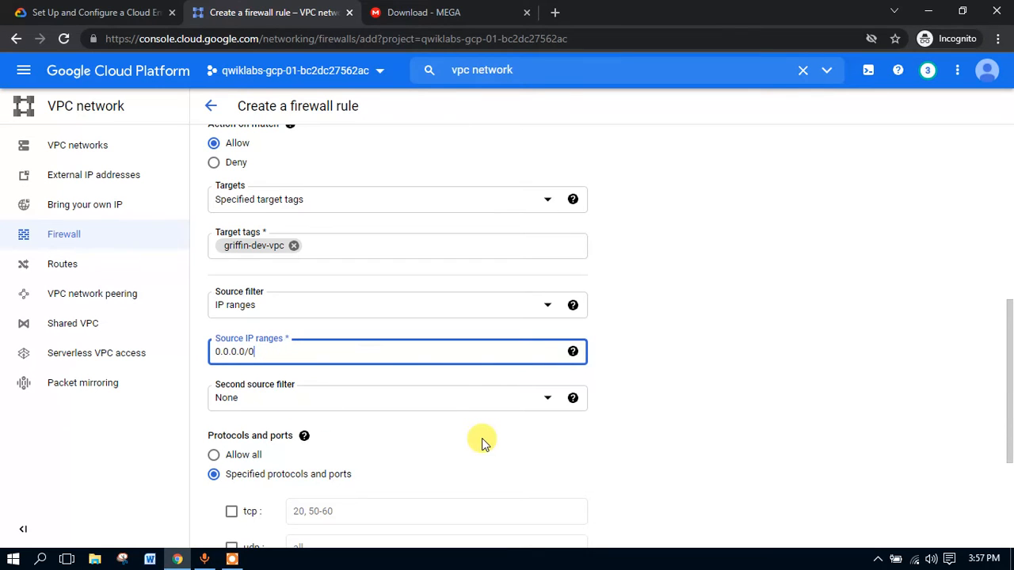
{"action": "key", "text": "Return"}
Step: Allow TCP port 22 as given in the MEGA notes and create the griffin-dev-vpc-firewall rule
{"action": "left_click", "coordinate": [436, 14]}
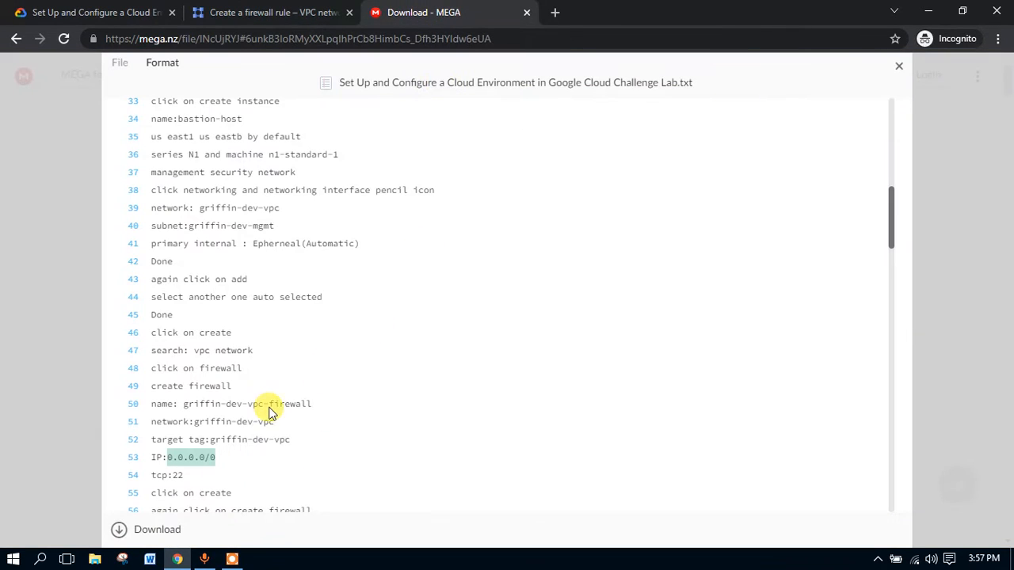
{"action": "scroll", "coordinate": [228, 442], "scroll_direction": "down", "scroll_amount": 2}
{"action": "key", "text": "ctrl+shift+Tab"}
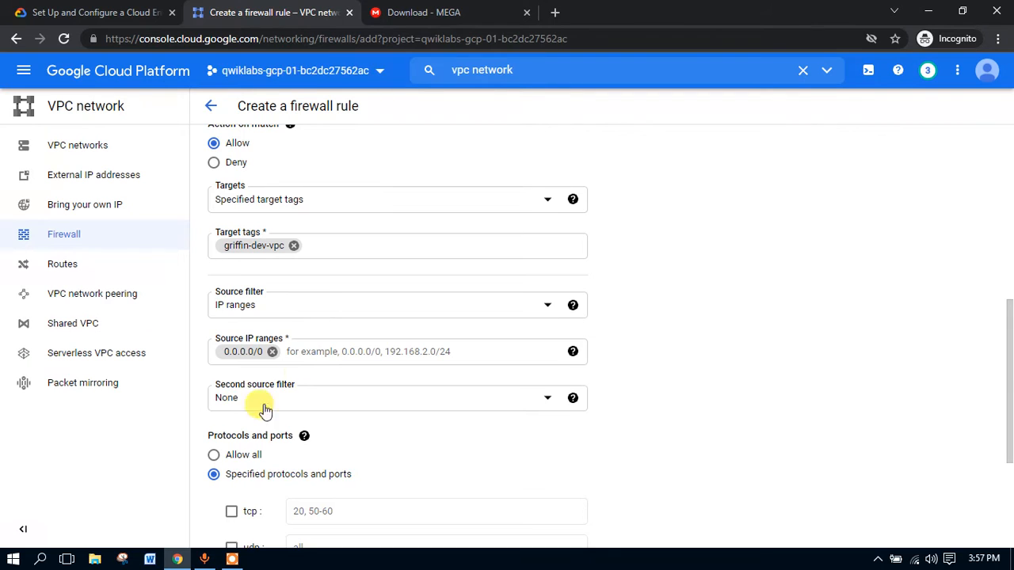
{"action": "scroll", "coordinate": [265, 407], "scroll_direction": "down", "scroll_amount": 2}
{"action": "left_click", "coordinate": [234, 299]}
{"action": "left_click", "coordinate": [350, 301]}
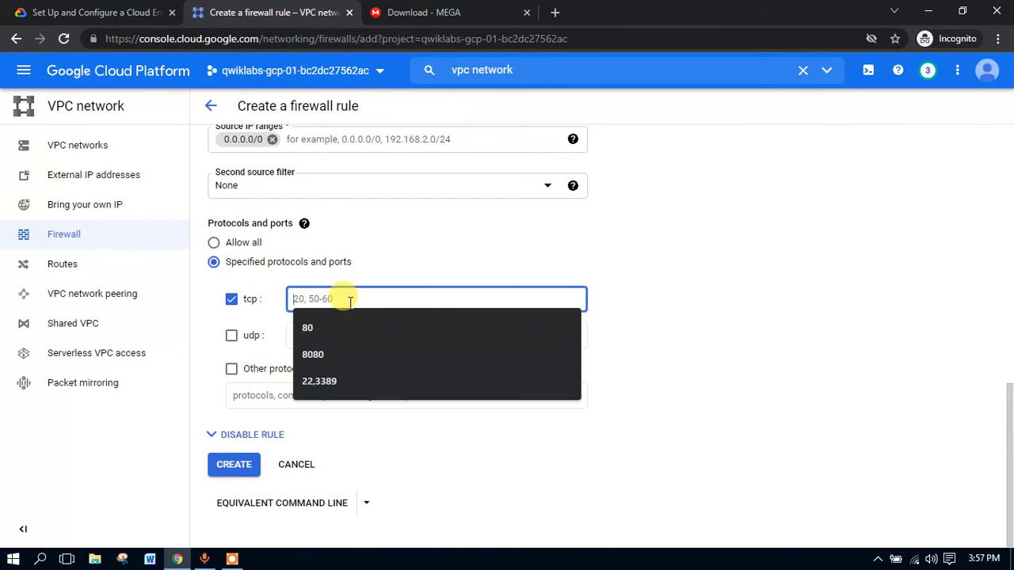
{"action": "type", "text": "22"}
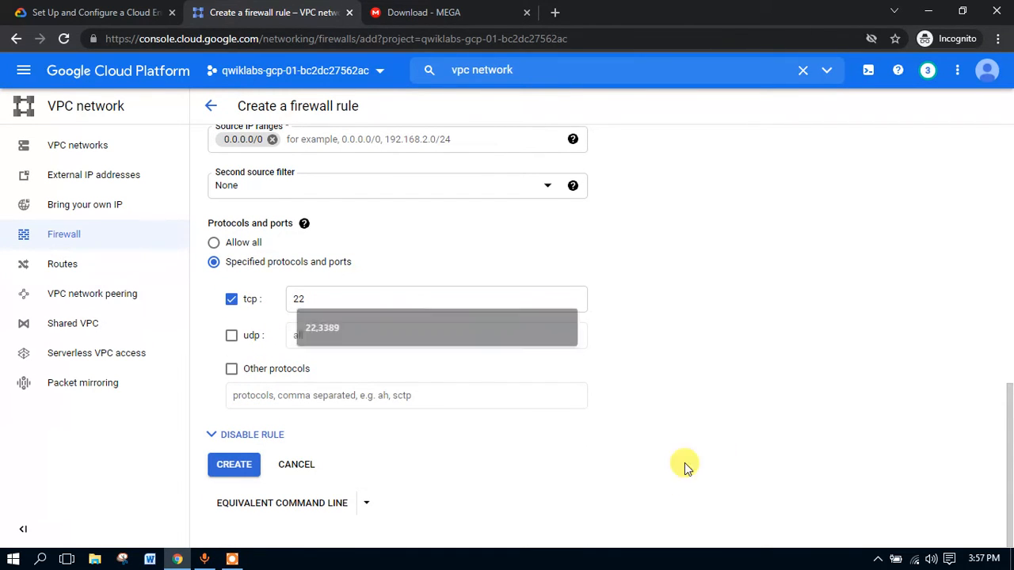
{"action": "left_click", "coordinate": [238, 467]}
{"action": "left_click", "coordinate": [400, 12]}
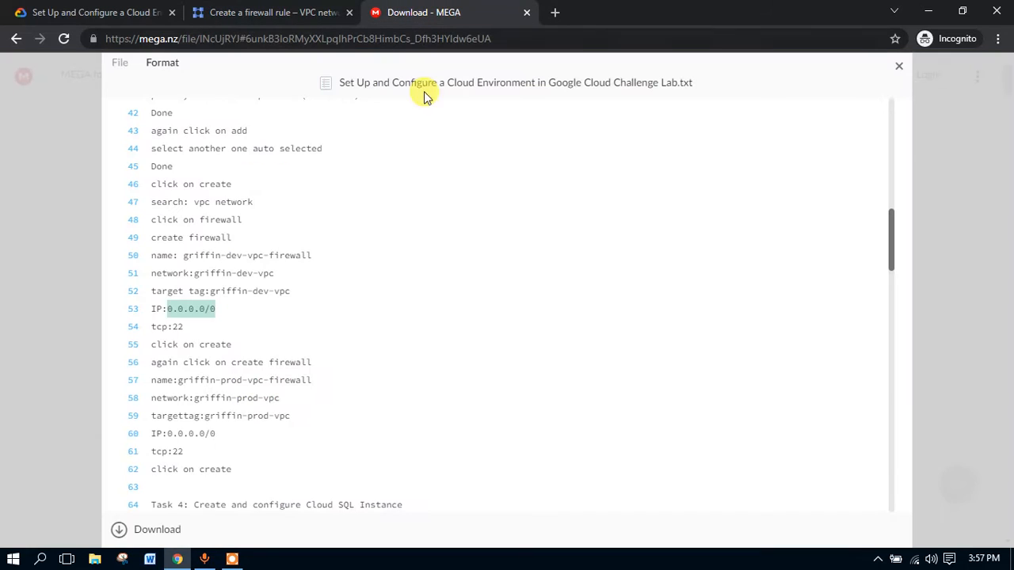
{"action": "left_click", "coordinate": [278, 12]}
{"action": "left_click", "coordinate": [212, 474]}
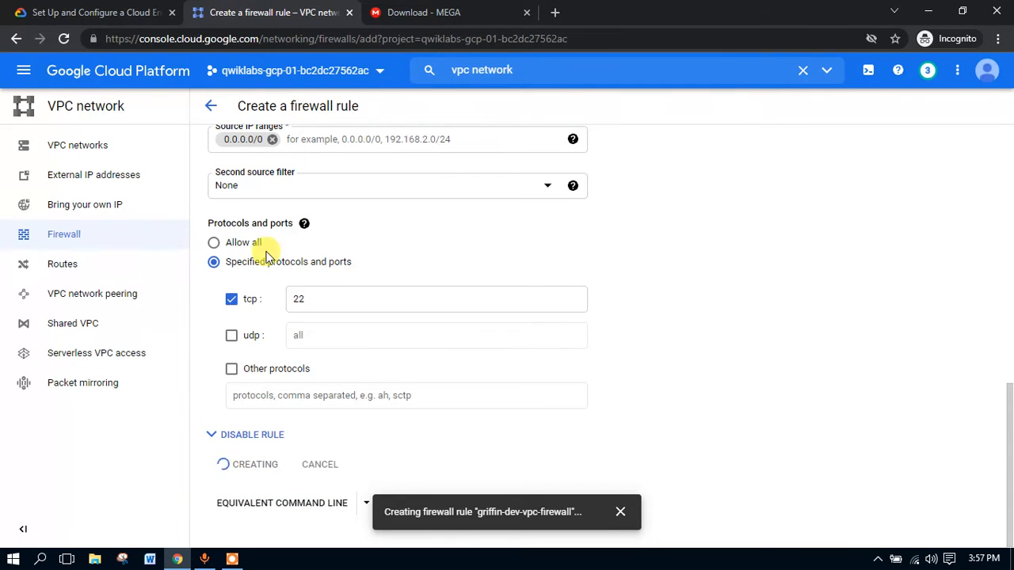
Step: Start a second firewall rule and name it griffin-prod-vpc-firewall, copied from the MEGA notes
{"action": "left_click", "coordinate": [420, 12]}
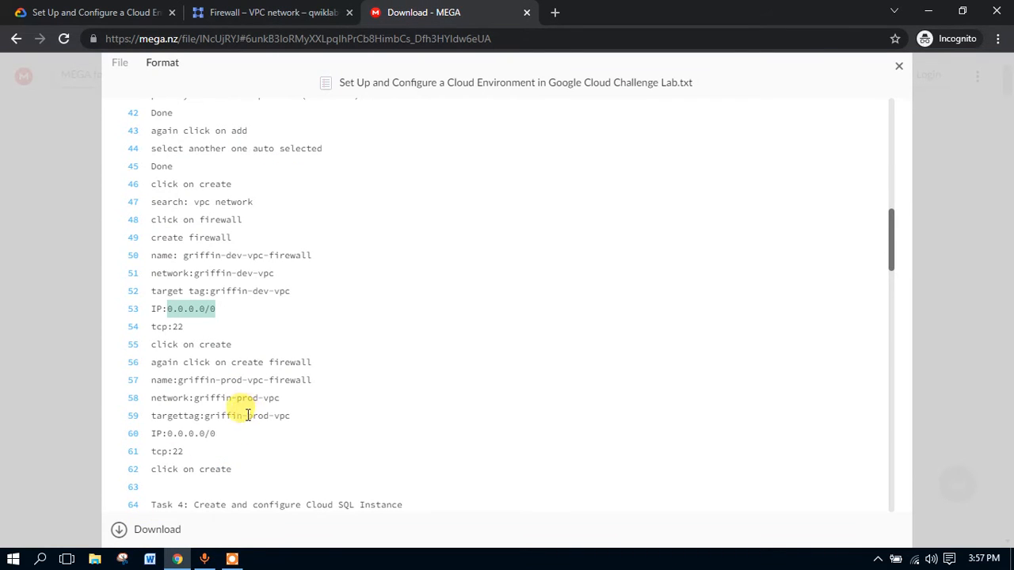
{"action": "scroll", "coordinate": [248, 415], "scroll_direction": "down", "scroll_amount": 2}
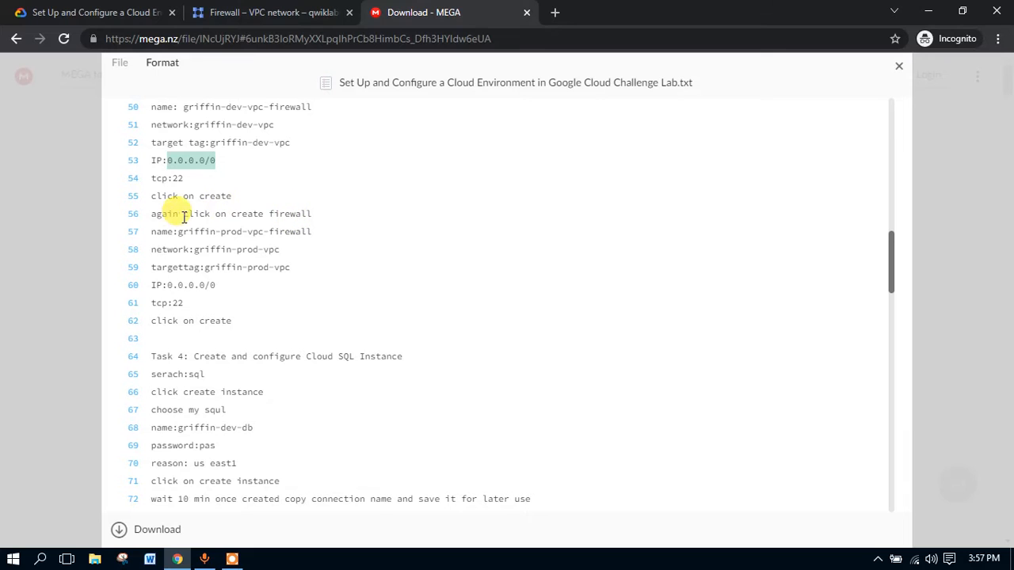
{"action": "left_click_drag", "start_coordinate": [327, 232], "coordinate": [179, 230]}
{"action": "key", "text": "ctrl+c"}
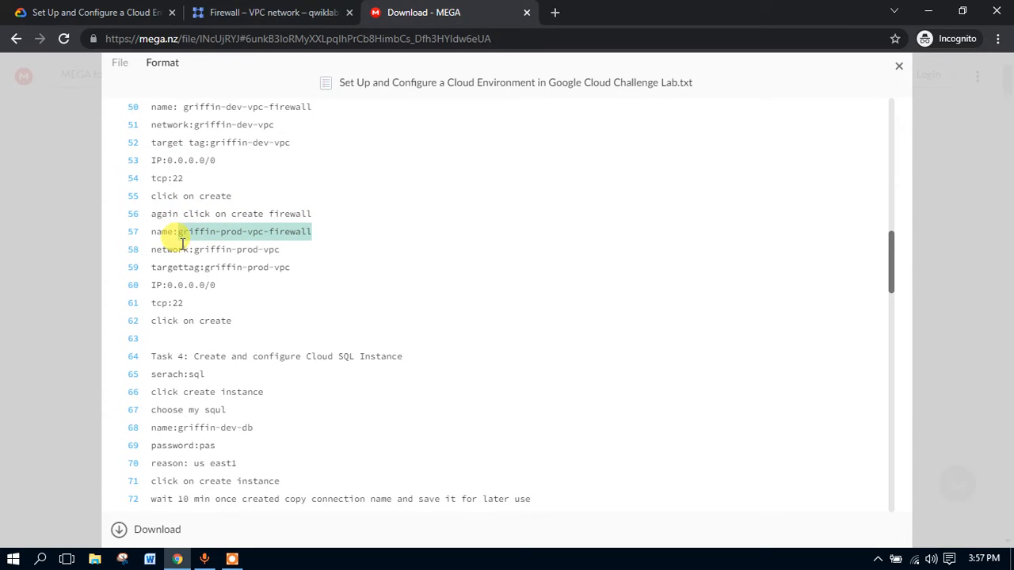
{"action": "left_click", "coordinate": [274, 12]}
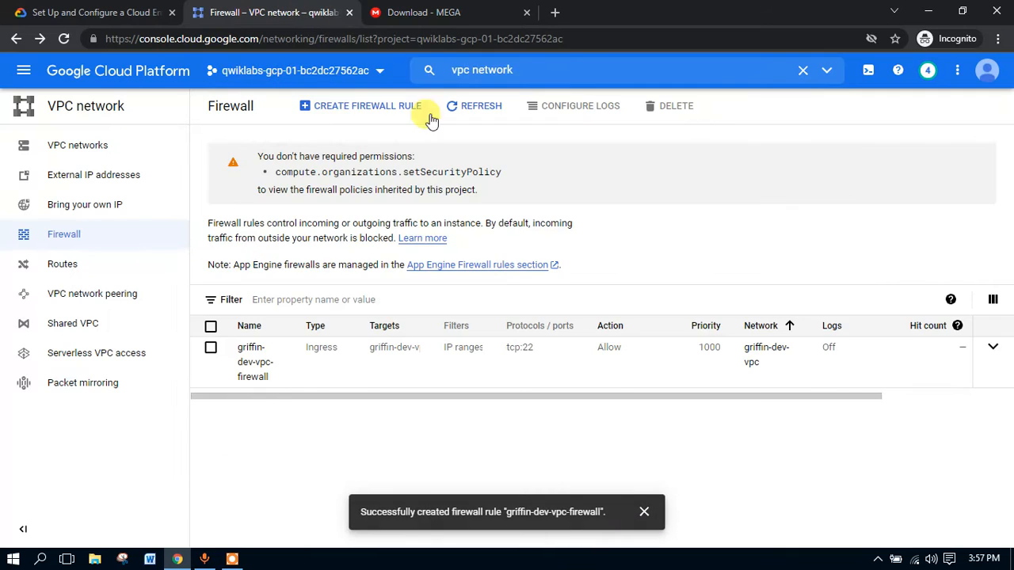
{"action": "left_click", "coordinate": [380, 109]}
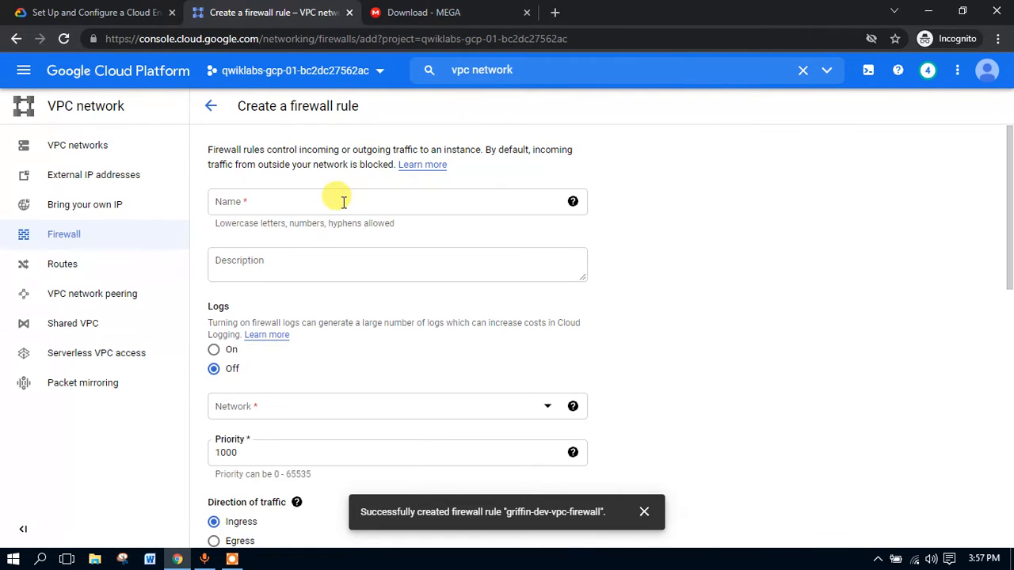
{"action": "left_click", "coordinate": [332, 207]}
{"action": "key", "text": "ctrl+v"}
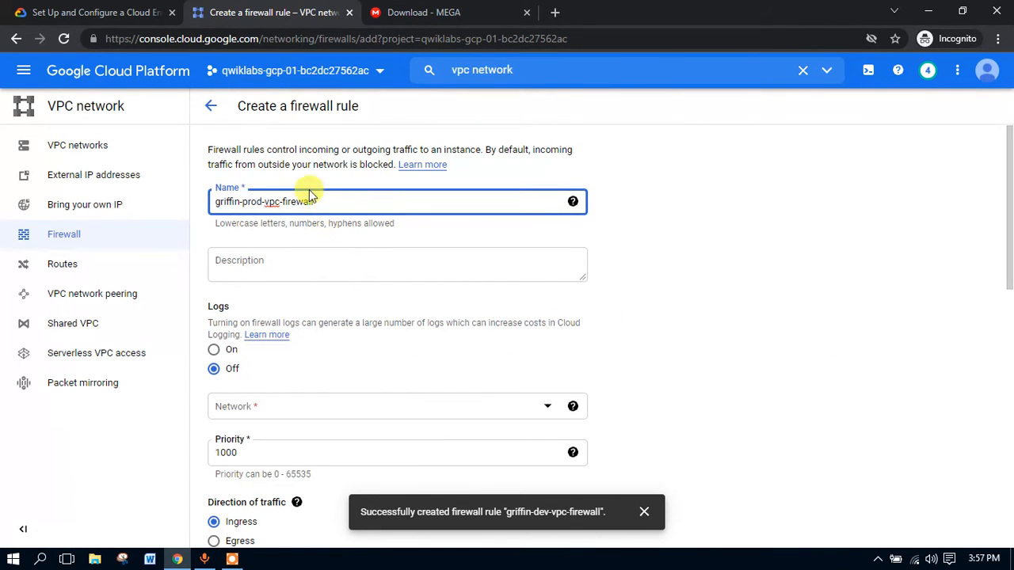
Step: Set the griffin-prod-vpc-firewall rule's target tag to griffin-prod-vpc, copied from the target tag line of the MEGA notes
{"action": "scroll", "coordinate": [250, 370], "scroll_direction": "down", "scroll_amount": 4}
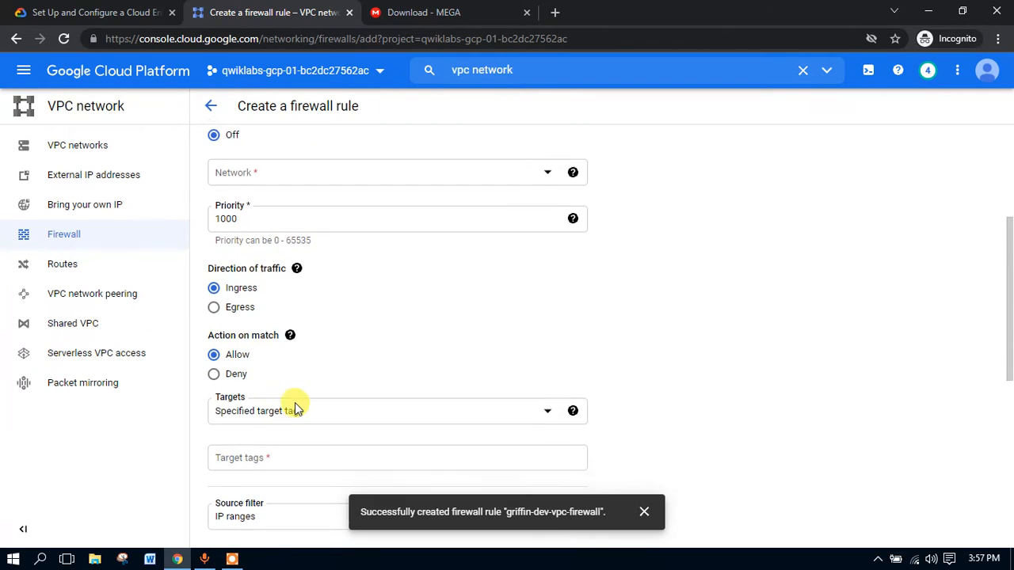
{"action": "left_click", "coordinate": [420, 12]}
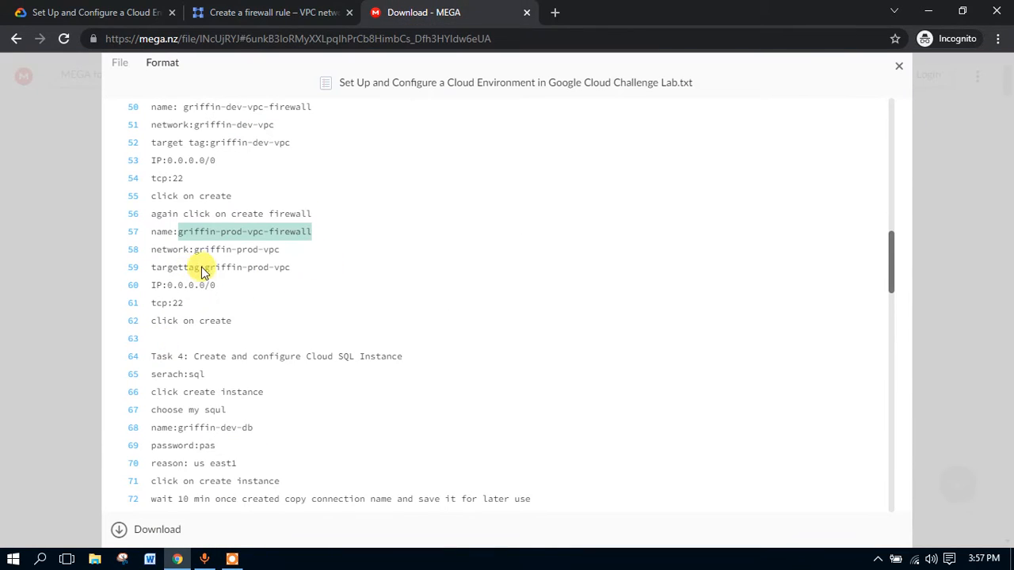
{"action": "left_click_drag", "start_coordinate": [296, 267], "coordinate": [208, 267]}
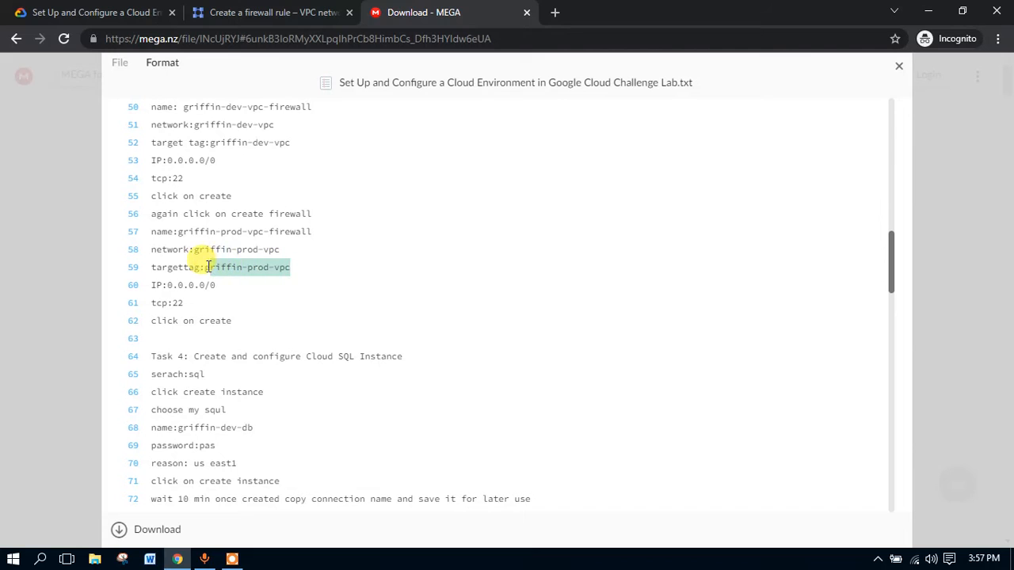
{"action": "left_click", "coordinate": [301, 12]}
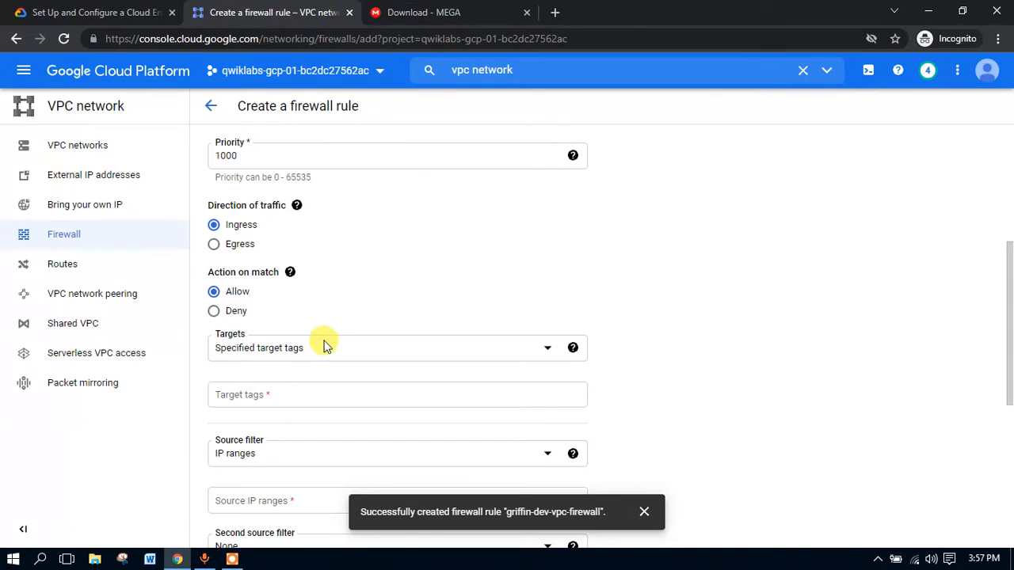
{"action": "left_click", "coordinate": [292, 402]}
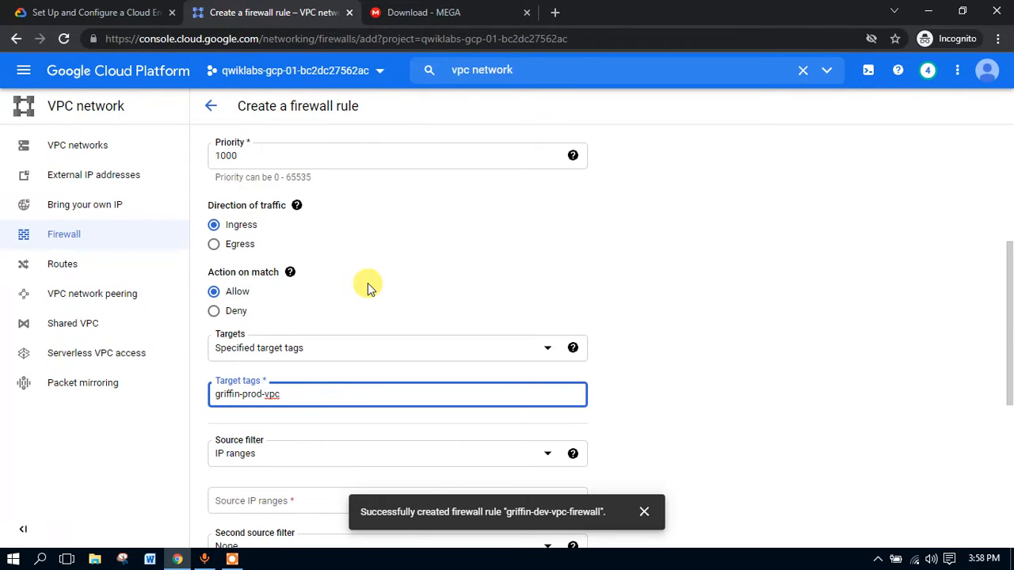
{"action": "left_click", "coordinate": [644, 511]}
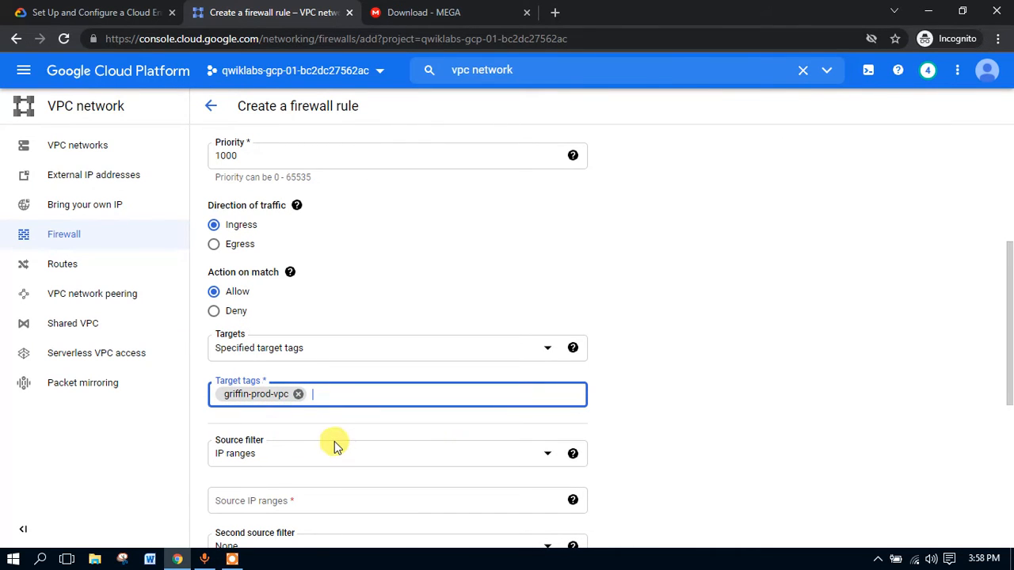
Step: Choose griffin-prod-vpc as the network of the new firewall rule
{"action": "scroll", "coordinate": [333, 309], "scroll_direction": "up", "scroll_amount": 2}
{"action": "scroll", "coordinate": [335, 281], "scroll_direction": "up", "scroll_amount": 2}
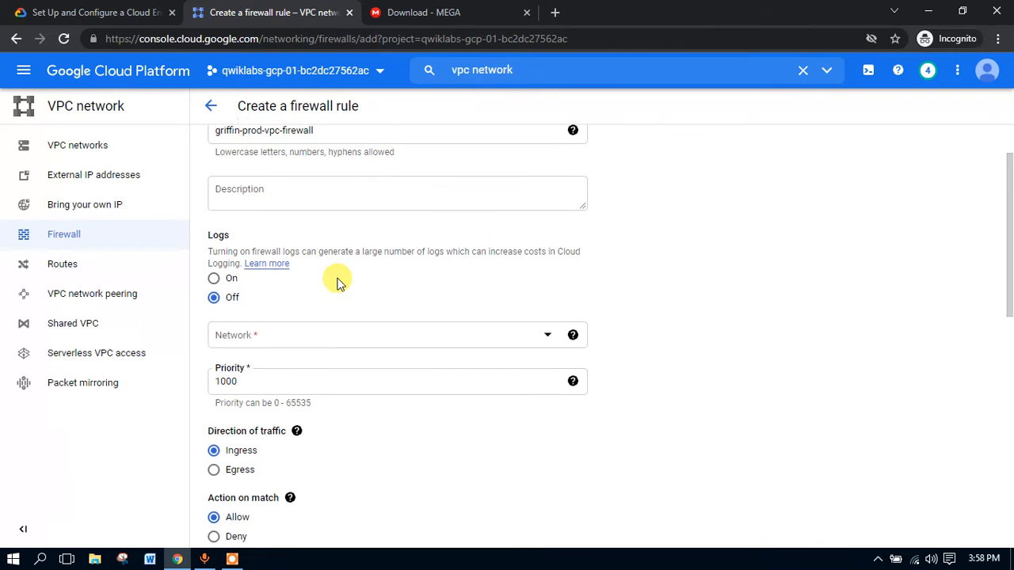
{"action": "scroll", "coordinate": [324, 340], "scroll_direction": "down", "scroll_amount": 1}
{"action": "left_click", "coordinate": [328, 333]}
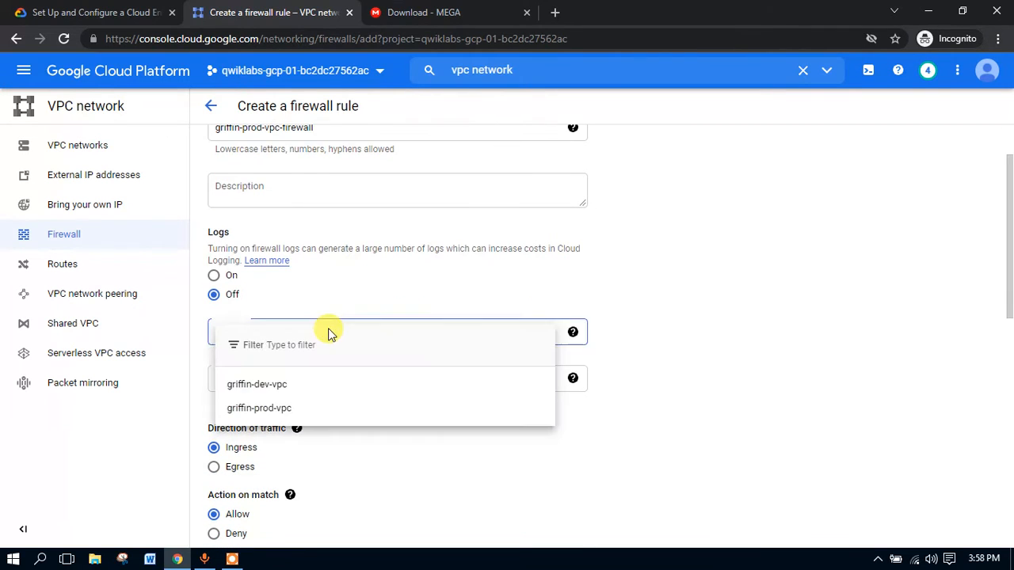
{"action": "left_click", "coordinate": [269, 411]}
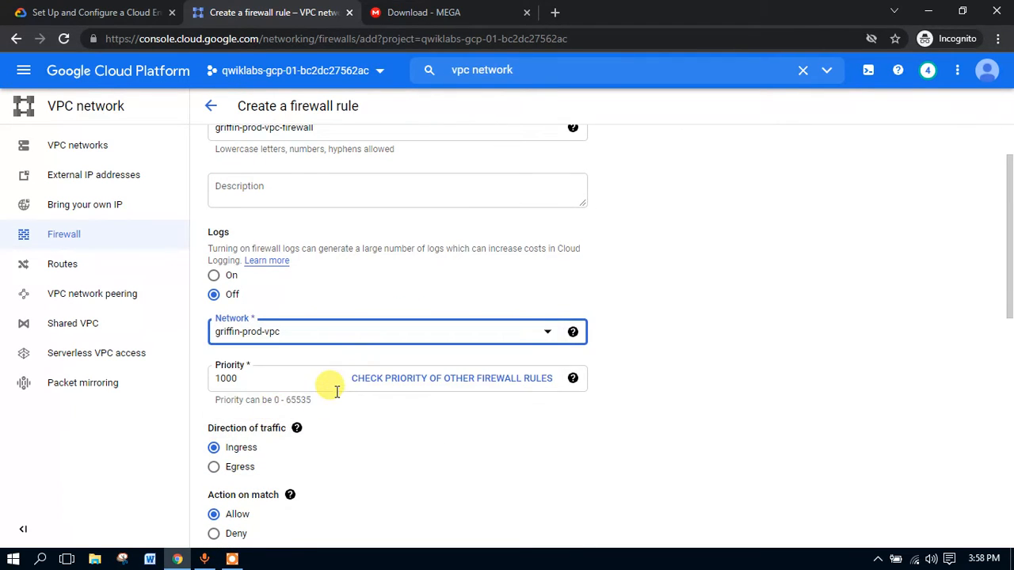
Step: Set the prod rule's source IP range to 0.0.0.0/0, copied from the IP line of the MEGA notes
{"action": "scroll", "coordinate": [335, 389], "scroll_direction": "down", "scroll_amount": 5}
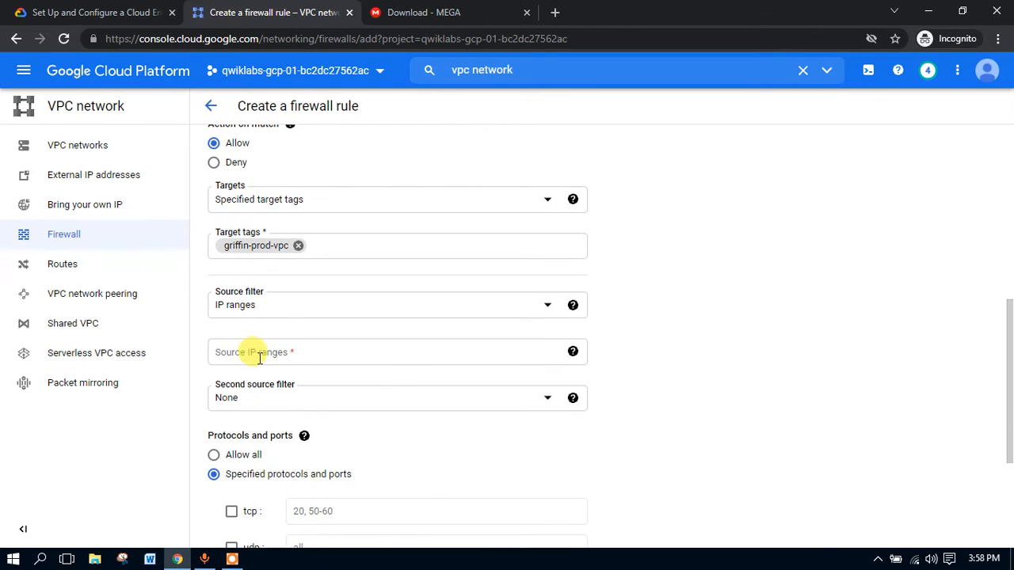
{"action": "left_click", "coordinate": [420, 11]}
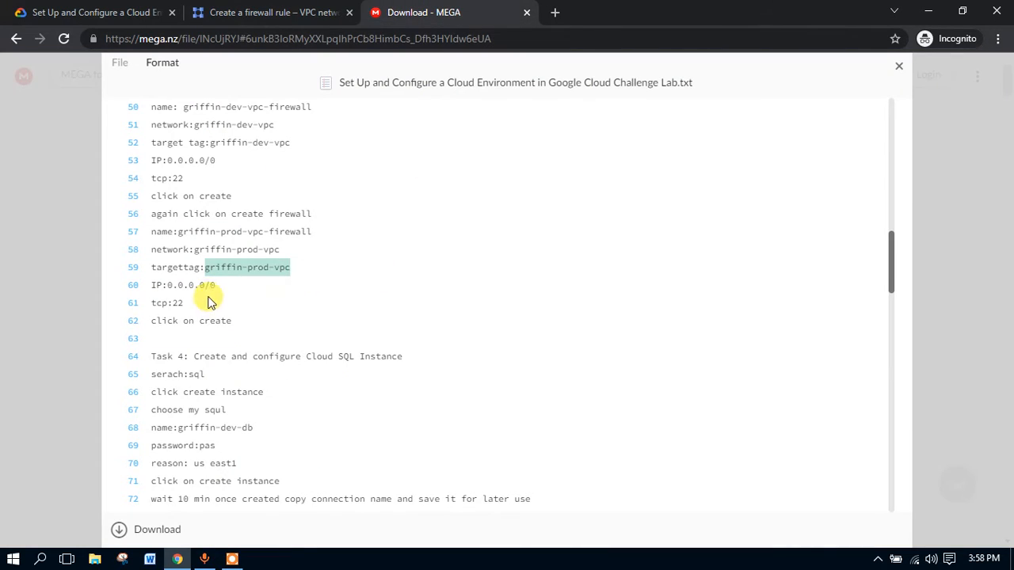
{"action": "left_click_drag", "start_coordinate": [213, 285], "coordinate": [171, 278]}
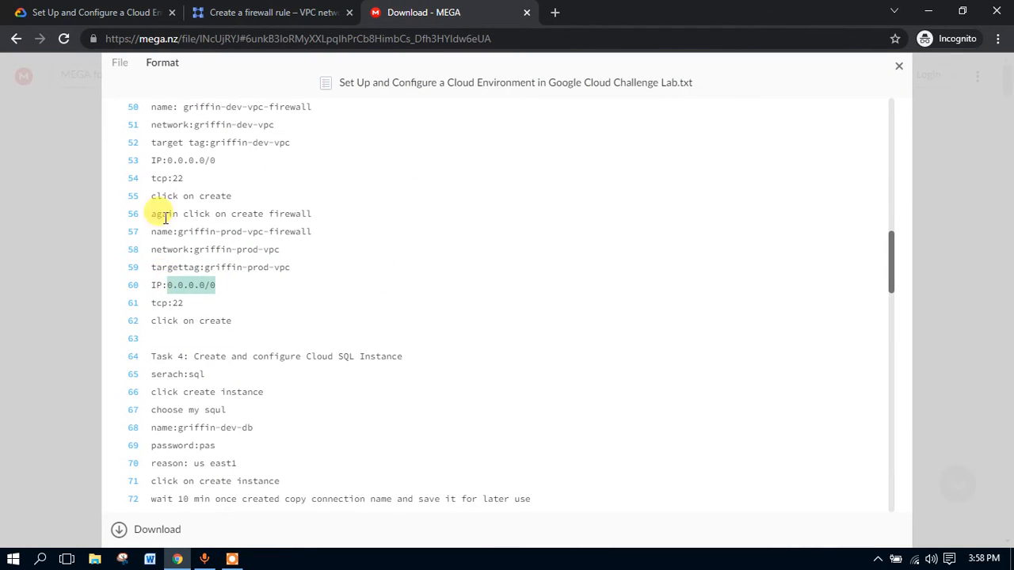
{"action": "left_click", "coordinate": [264, 19]}
{"action": "left_click", "coordinate": [317, 350]}
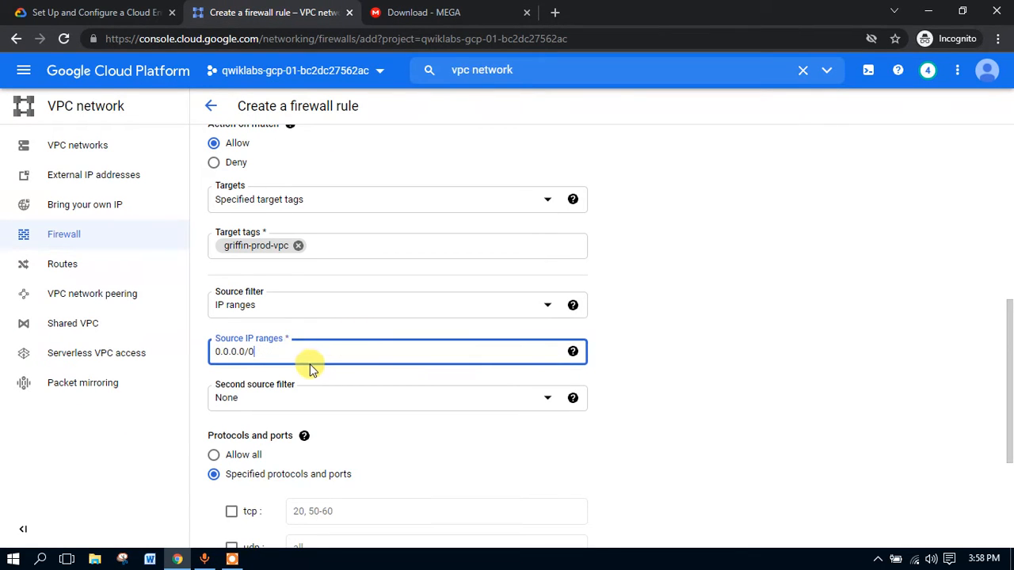
Step: Allow TCP port 22 and create the griffin-prod-vpc-firewall rule, then return to the MEGA notes
{"action": "scroll", "coordinate": [233, 494], "scroll_direction": "down", "scroll_amount": 2}
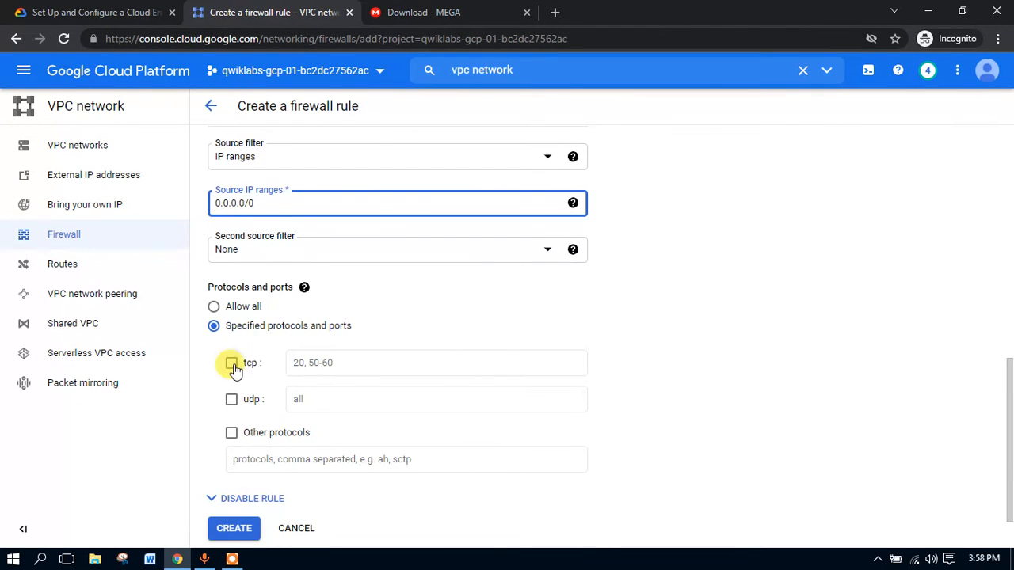
{"action": "left_click", "coordinate": [232, 364]}
{"action": "left_click", "coordinate": [307, 363]}
{"action": "type", "text": "22"}
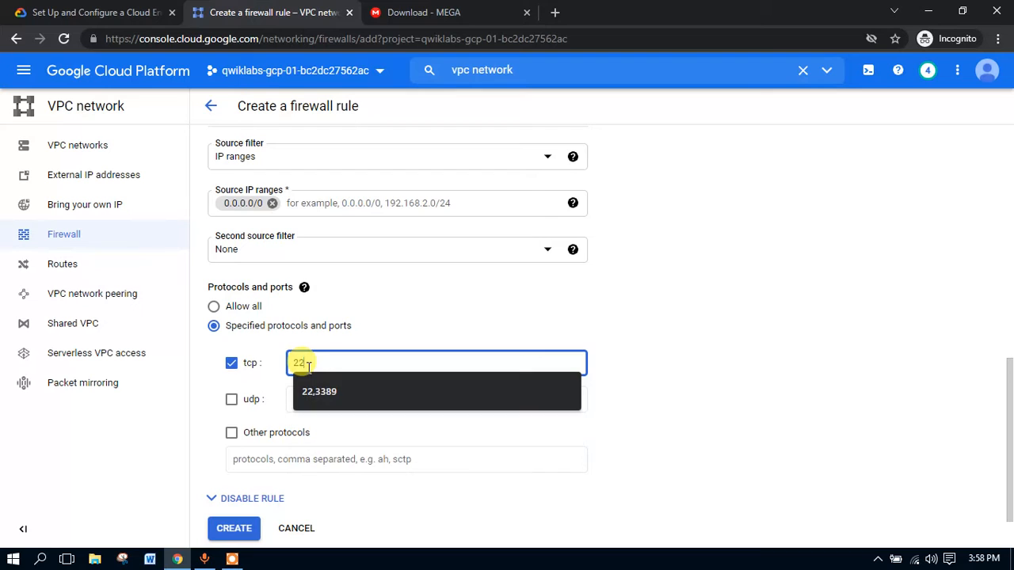
{"action": "scroll", "coordinate": [351, 486], "scroll_direction": "down", "scroll_amount": 1}
{"action": "left_click", "coordinate": [230, 475]}
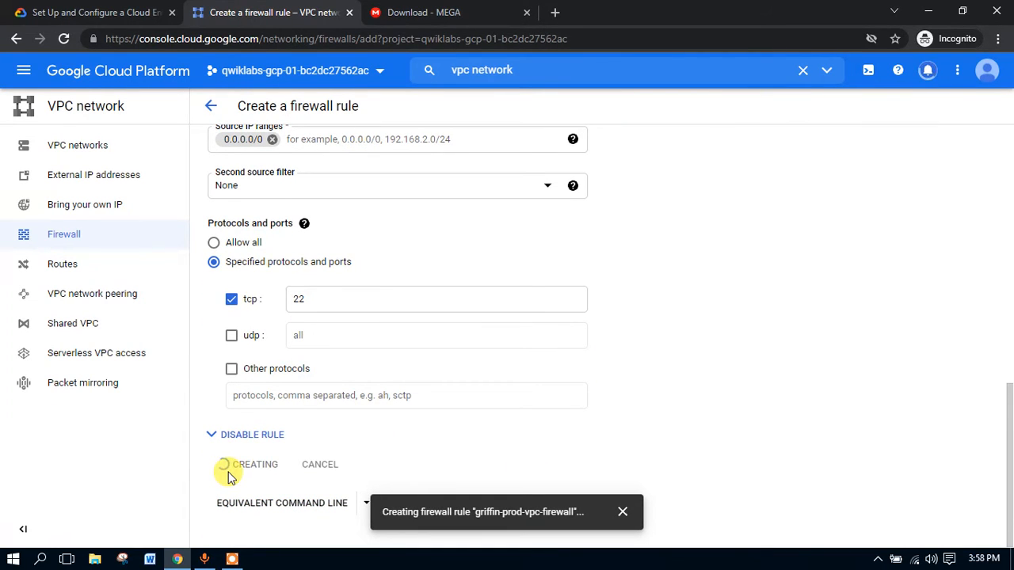
{"action": "left_click", "coordinate": [407, 11]}
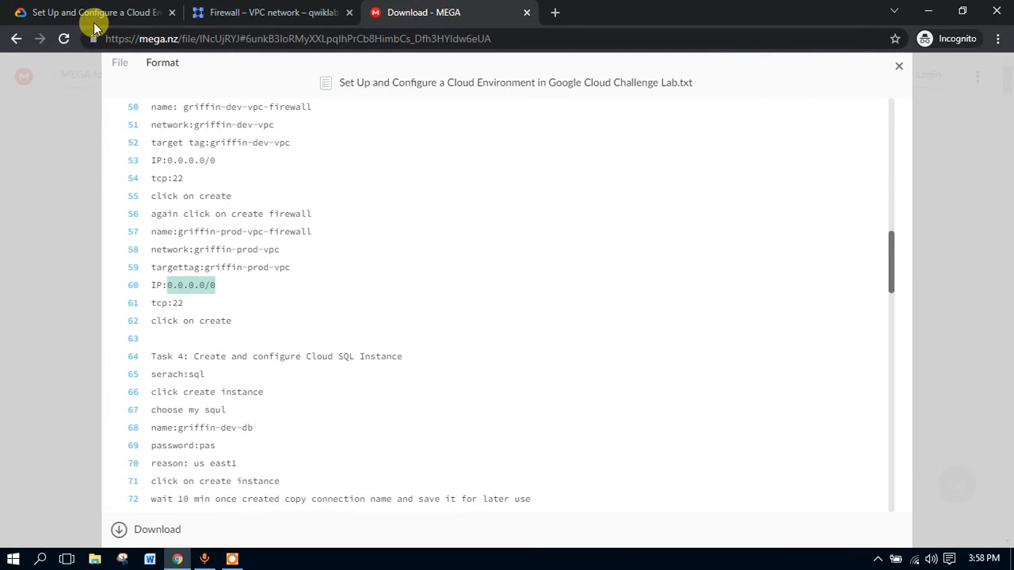
Step: Check the Task 4 notes, search the Google Cloud console for "sql" and open the SQL product page
{"action": "left_click", "coordinate": [63, 13]}
{"action": "left_click", "coordinate": [426, 9]}
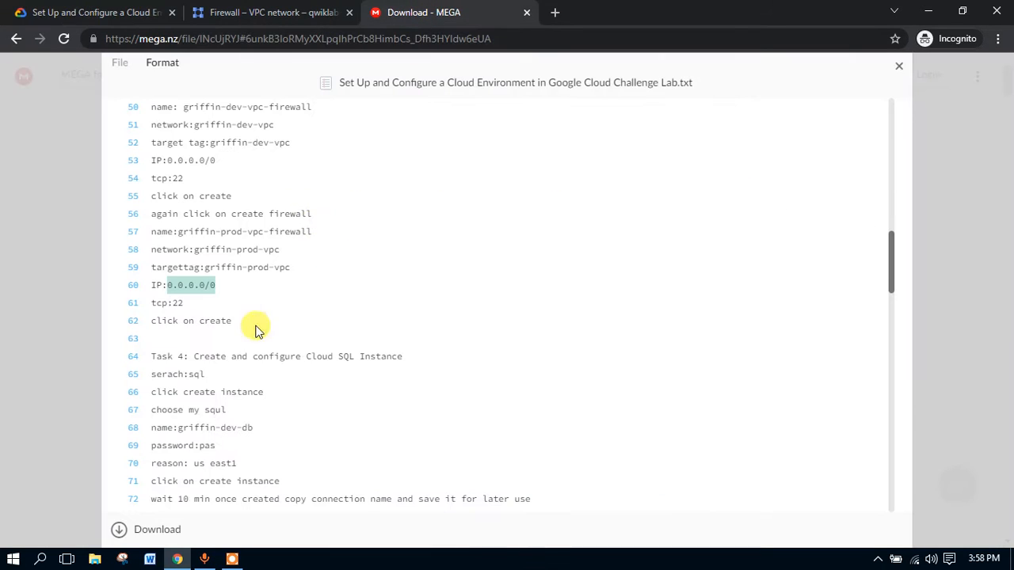
{"action": "scroll", "coordinate": [262, 273], "scroll_direction": "down", "scroll_amount": 2}
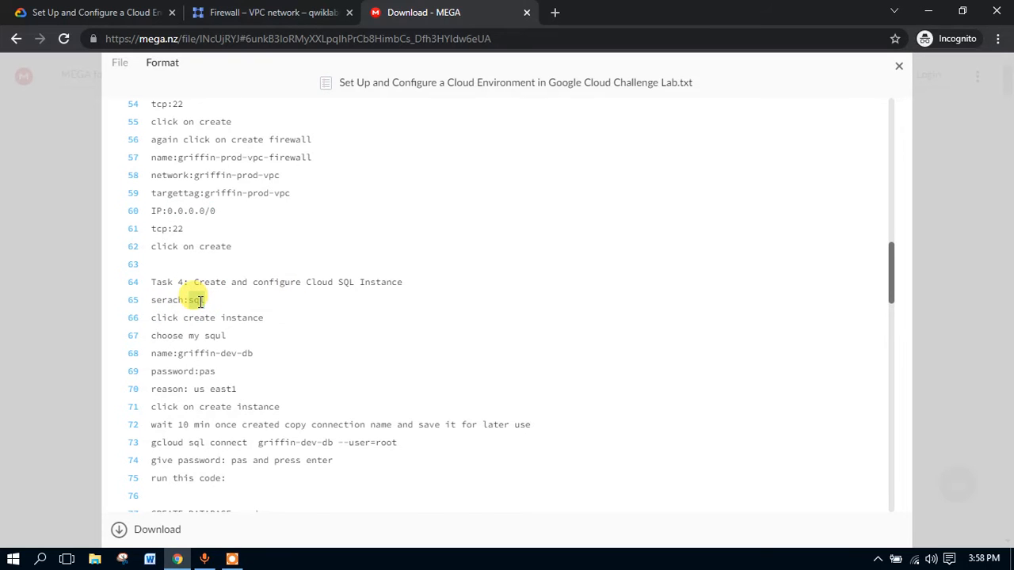
{"action": "left_click", "coordinate": [277, 12]}
{"action": "left_click", "coordinate": [523, 70]}
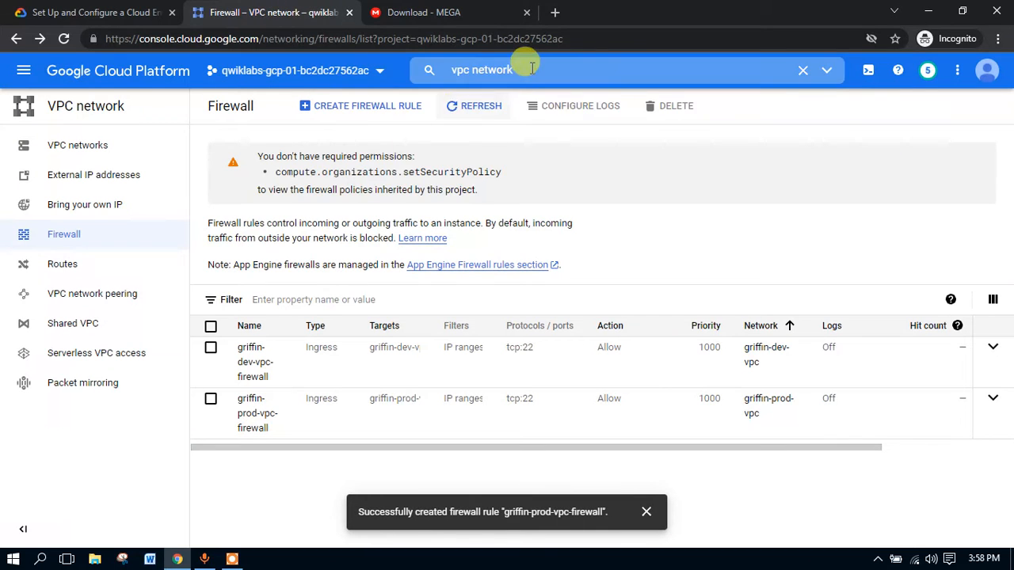
{"action": "type", "text": "sql"}
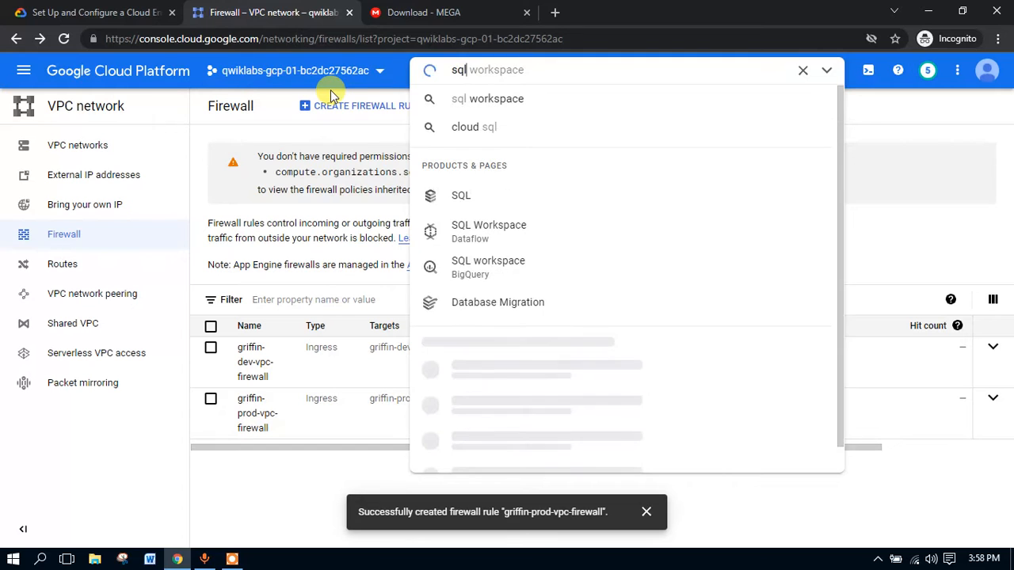
{"action": "left_click", "coordinate": [464, 188]}
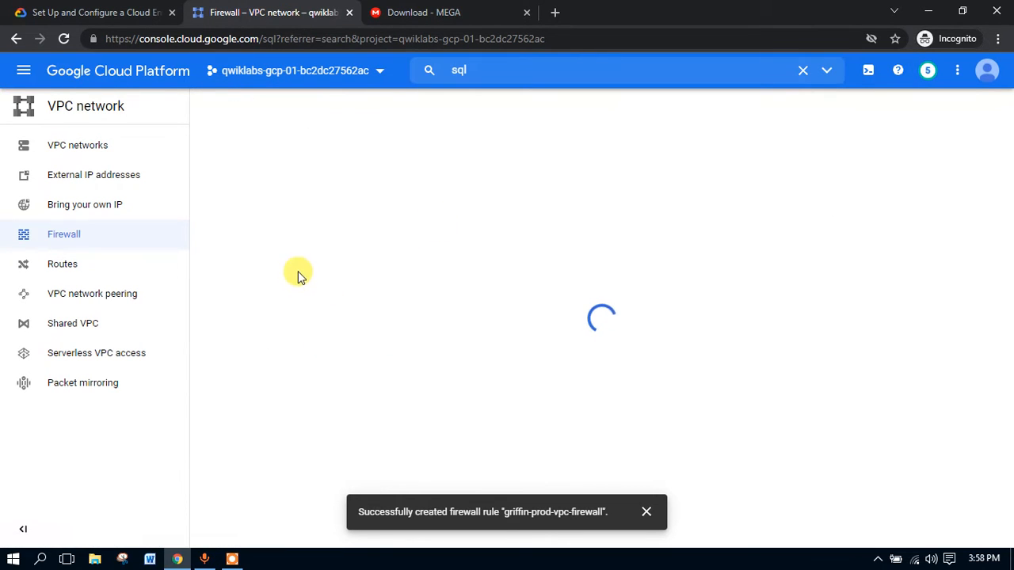
{"action": "left_click", "coordinate": [645, 513]}
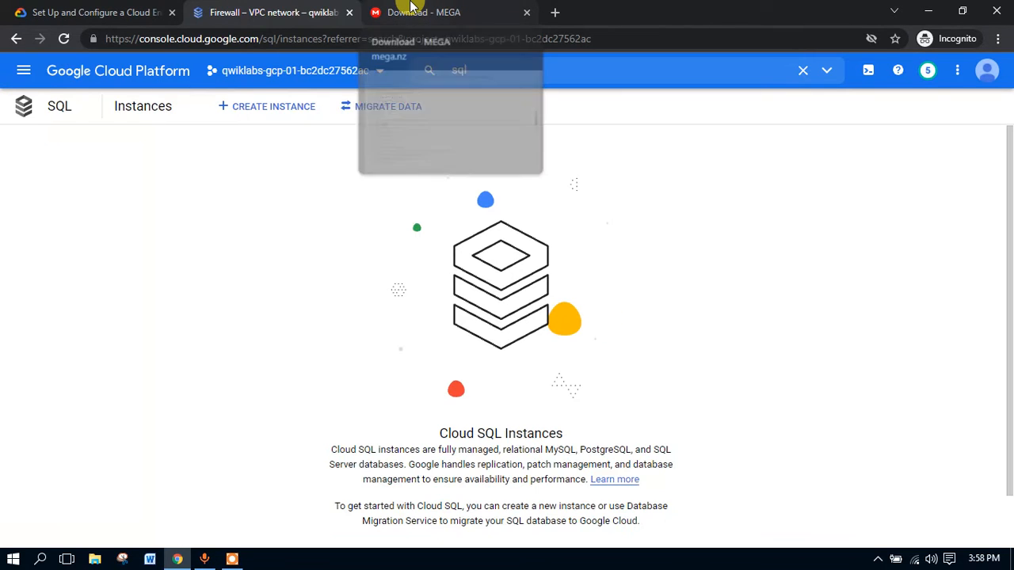
Step: Start creating a Cloud SQL instance with MySQL as the database engine, following the lab notes
{"action": "scroll", "coordinate": [373, 372], "scroll_direction": "down", "scroll_amount": 2}
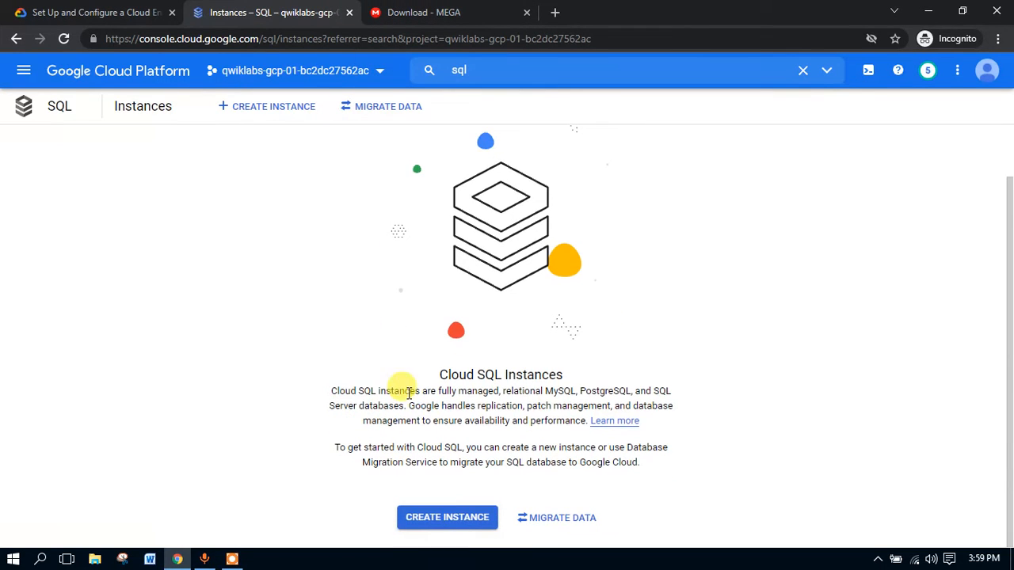
{"action": "left_click", "coordinate": [458, 526]}
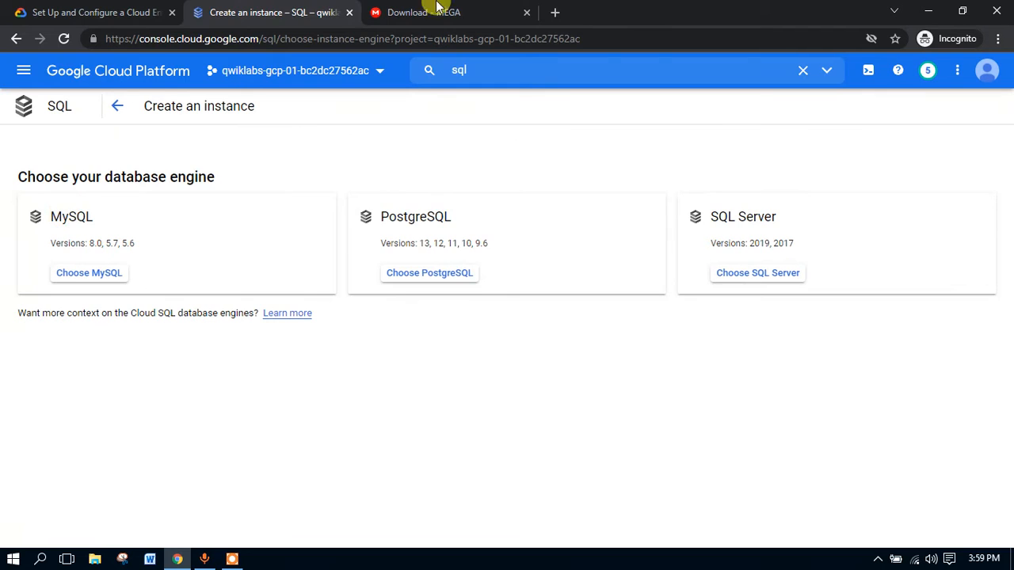
{"action": "left_click", "coordinate": [438, 10]}
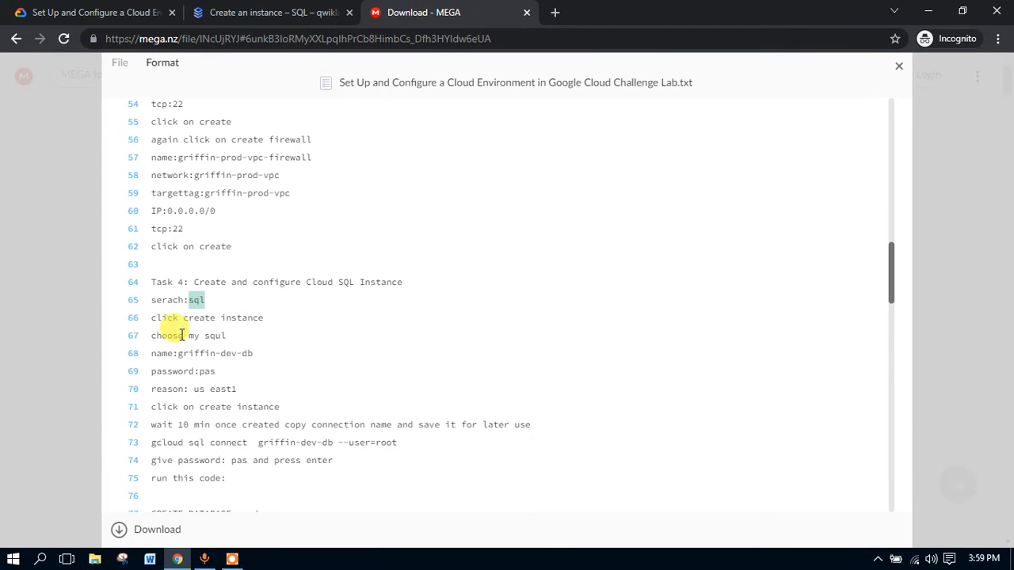
{"action": "left_click", "coordinate": [269, 11]}
{"action": "left_click", "coordinate": [95, 273]}
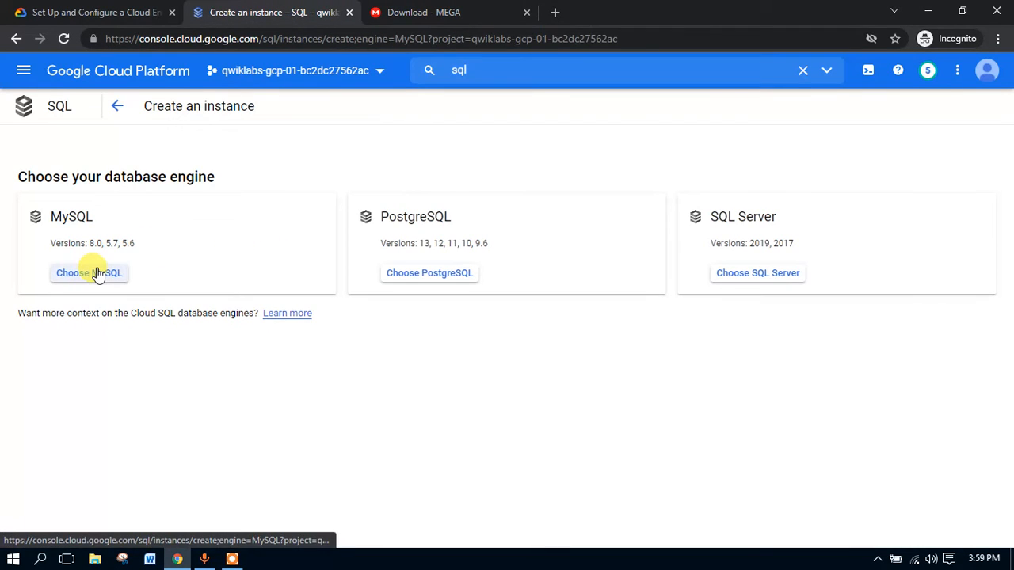
Step: Copy the instance name from the lab notes and set the MySQL instance ID to griffin-dev-db
{"action": "left_click", "coordinate": [424, 10]}
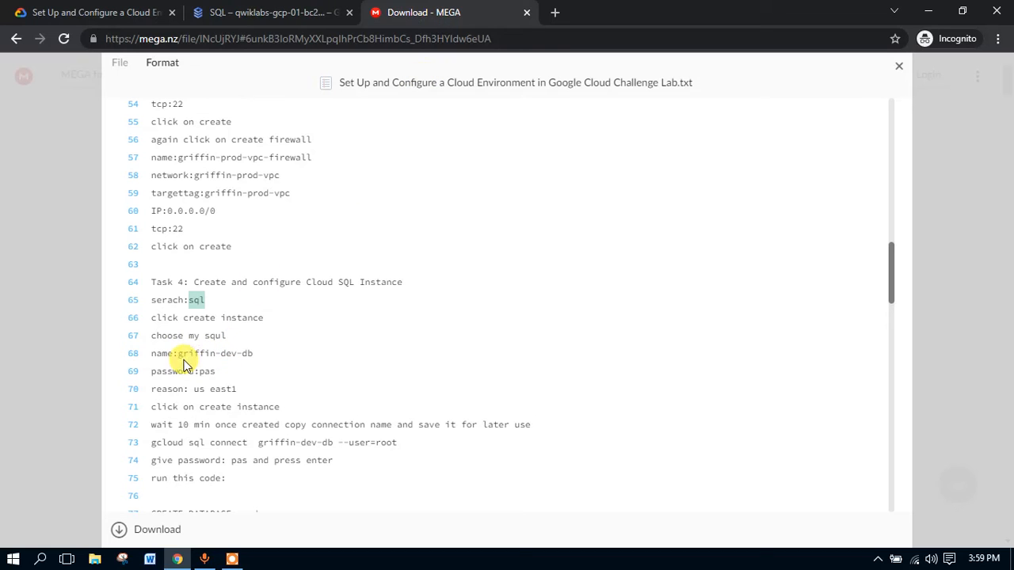
{"action": "left_click_drag", "start_coordinate": [178, 356], "coordinate": [254, 357]}
{"action": "key", "text": "ctrl+c"}
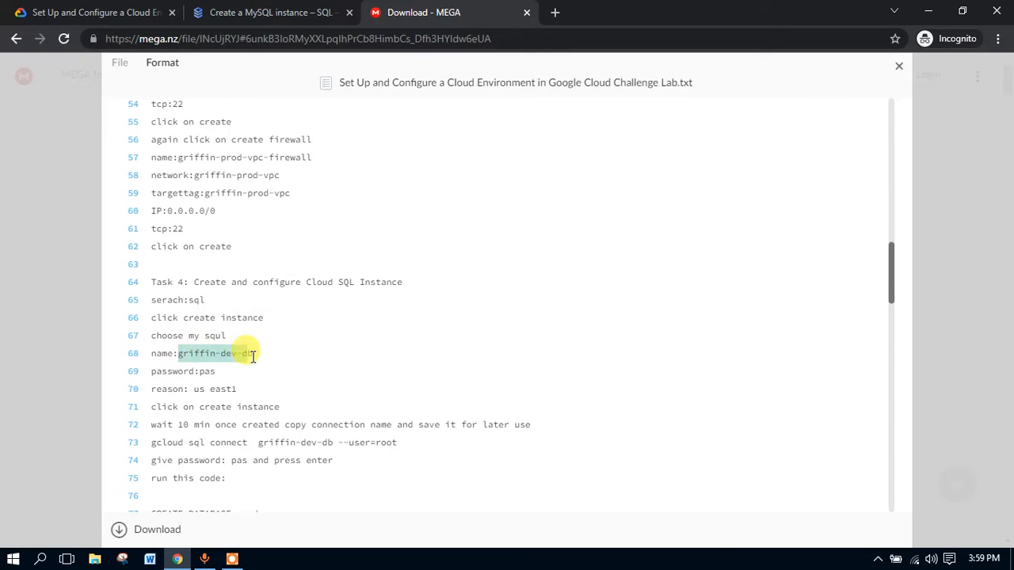
{"action": "left_click", "coordinate": [222, 9]}
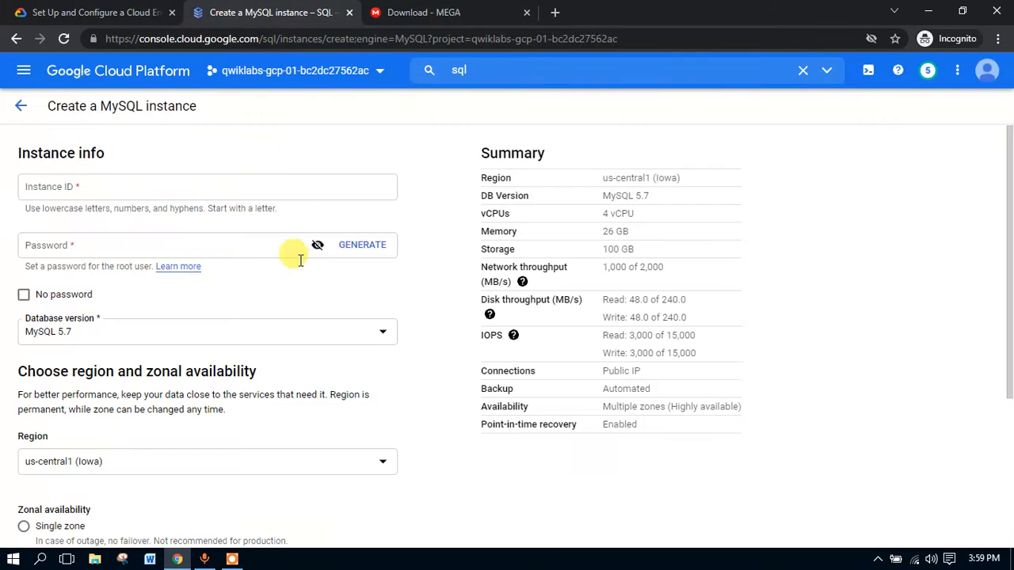
{"action": "left_click", "coordinate": [172, 176]}
{"action": "key", "text": "ctrl+v"}
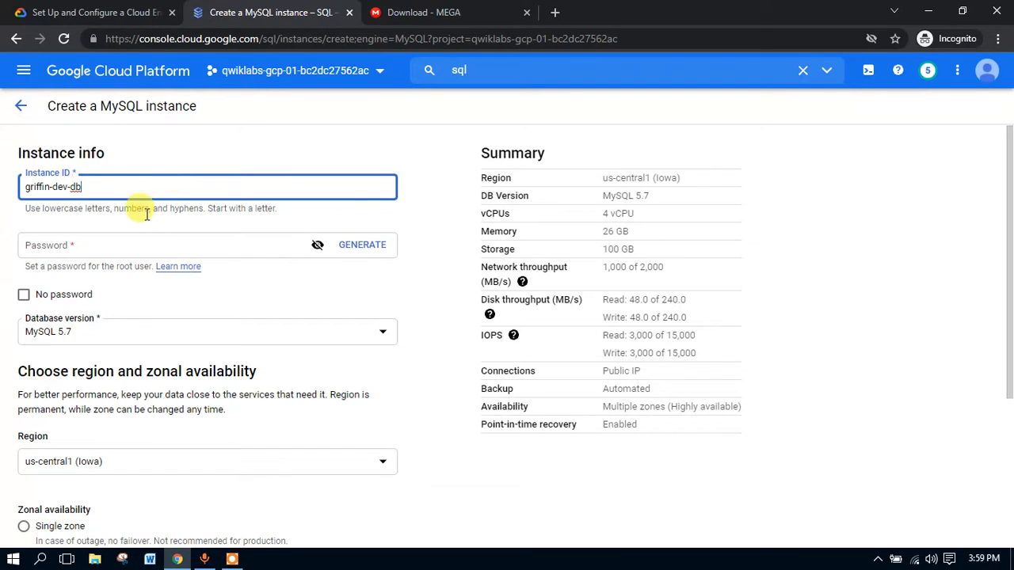
Step: Copy the root password from the lab notes into the instance's password field and reveal it
{"action": "left_click", "coordinate": [438, 8]}
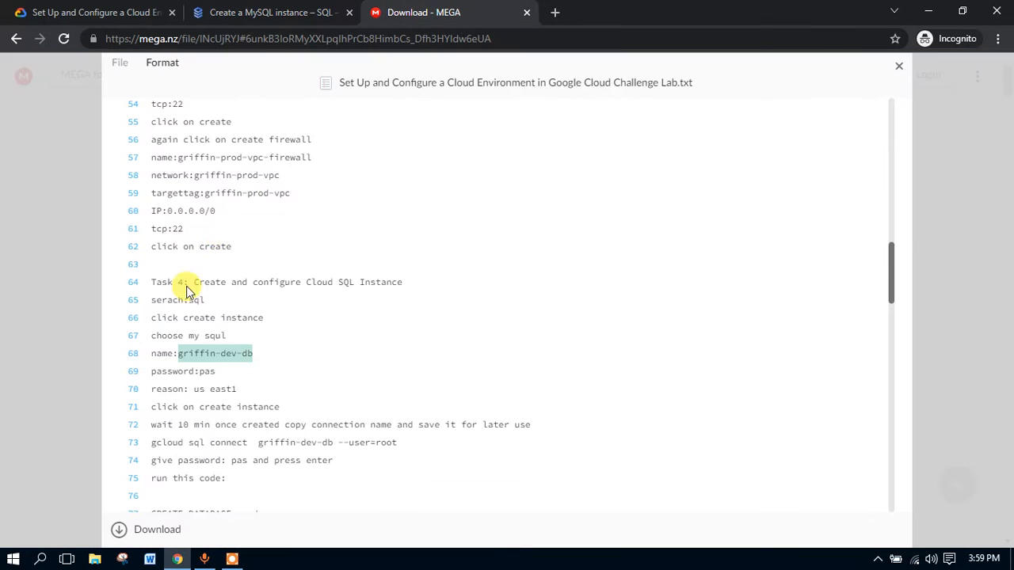
{"action": "double_click", "coordinate": [209, 372]}
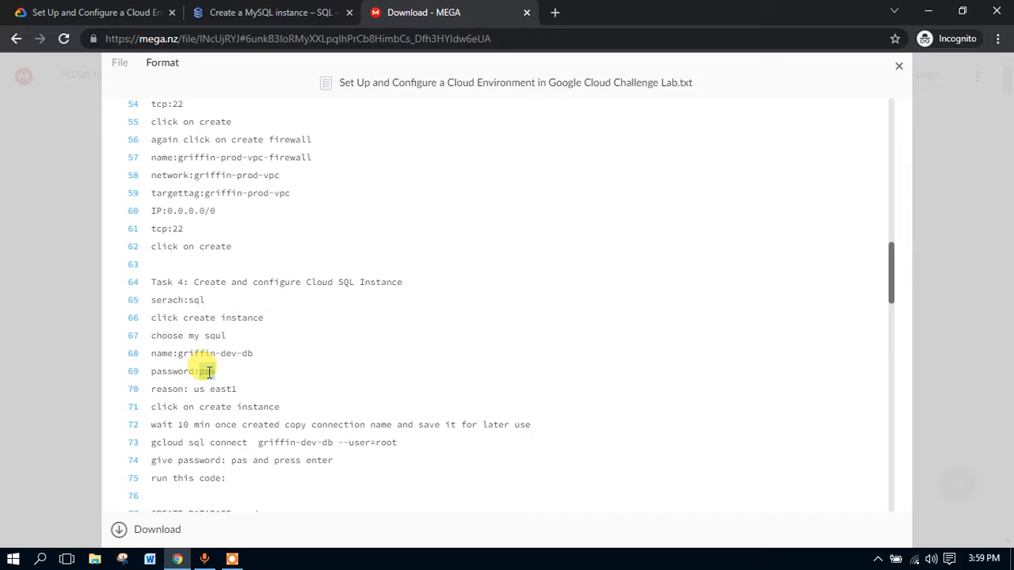
{"action": "left_click", "coordinate": [198, 12]}
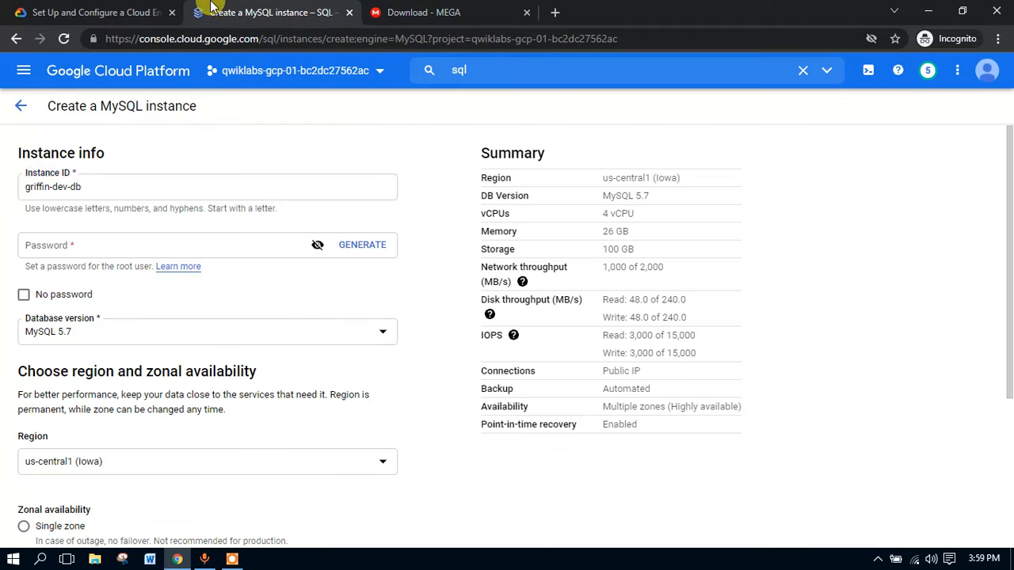
{"action": "left_click", "coordinate": [72, 246]}
{"action": "key", "text": "ctrl+v"}
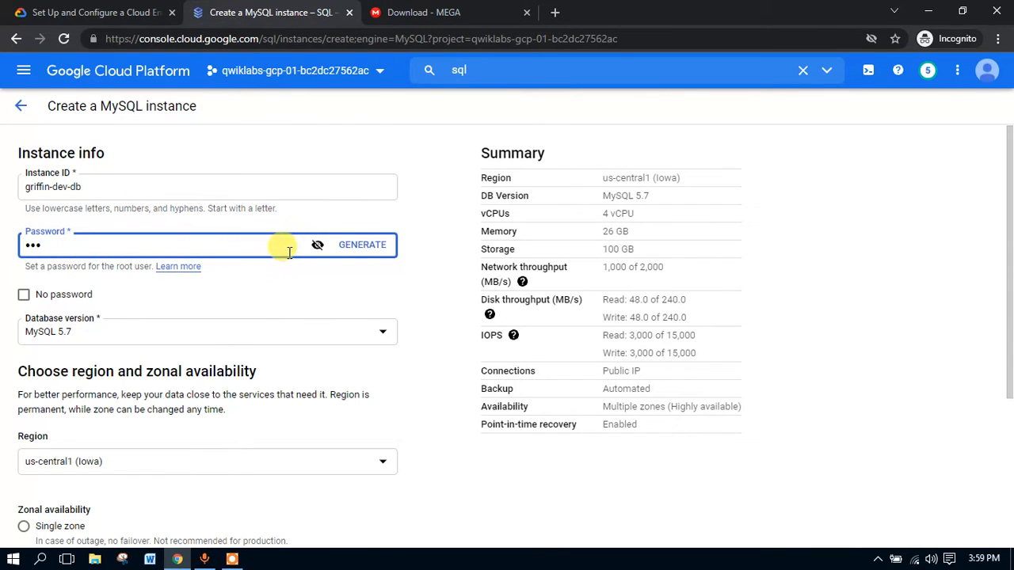
{"action": "left_click", "coordinate": [321, 250]}
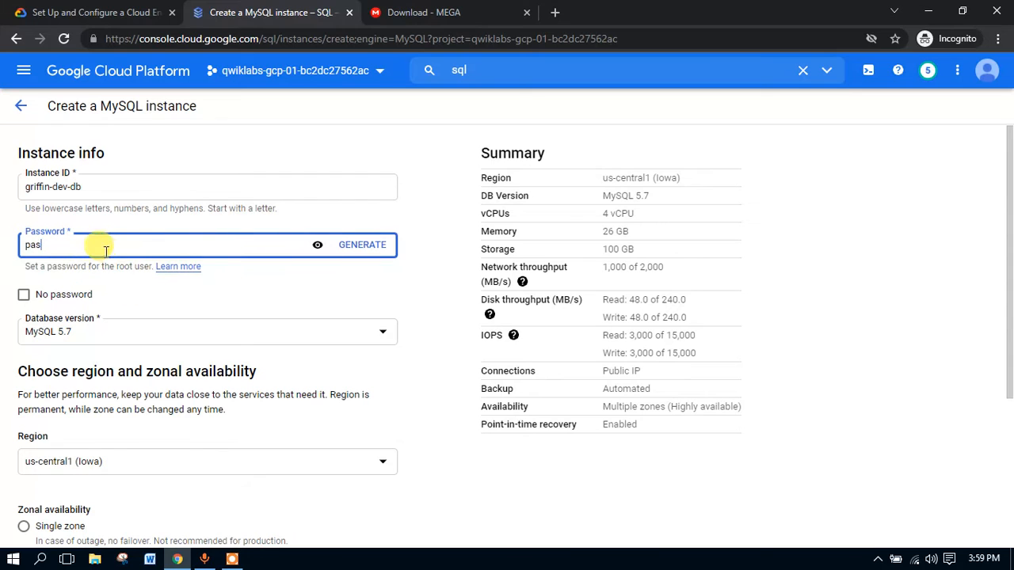
Step: Set the instance's region to us-east1 (South Carolina) as given in the notes and create the instance
{"action": "left_click", "coordinate": [443, 12]}
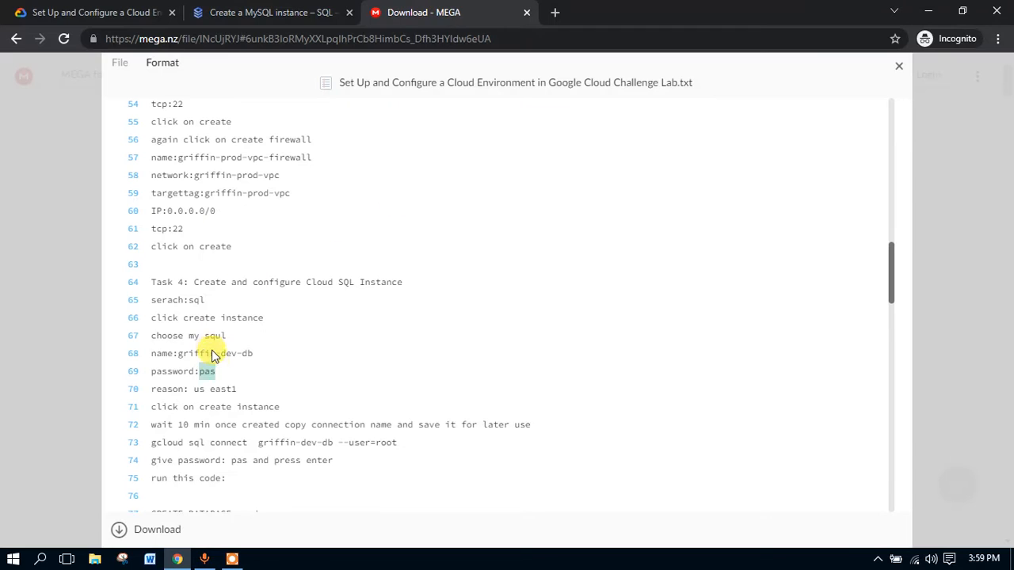
{"action": "scroll", "coordinate": [217, 371], "scroll_direction": "down", "scroll_amount": 1}
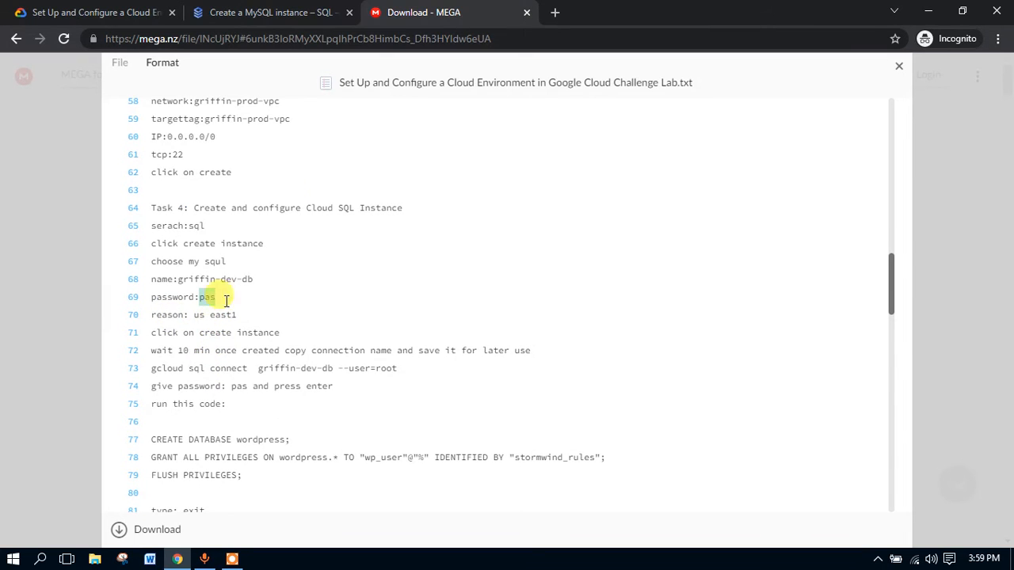
{"action": "left_click", "coordinate": [293, 9]}
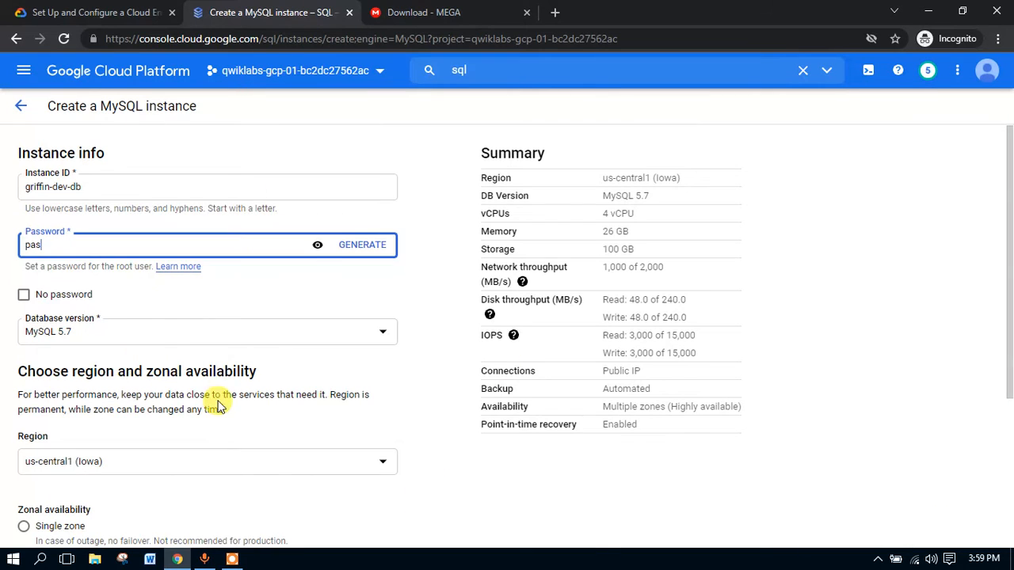
{"action": "left_click", "coordinate": [140, 465]}
{"action": "scroll", "coordinate": [140, 389], "scroll_direction": "down", "scroll_amount": 2}
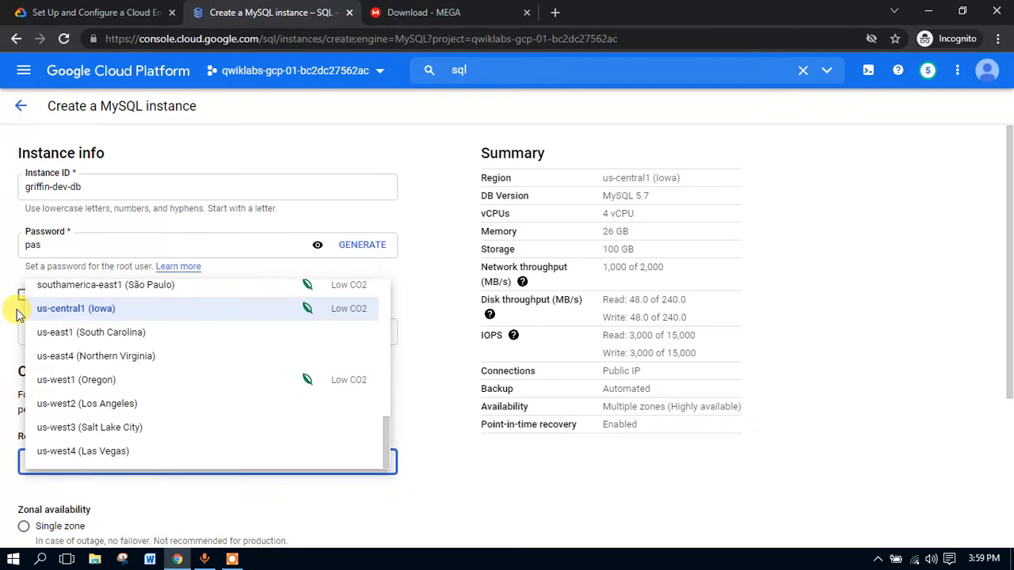
{"action": "left_click", "coordinate": [64, 333]}
{"action": "scroll", "coordinate": [151, 392], "scroll_direction": "down", "scroll_amount": 3}
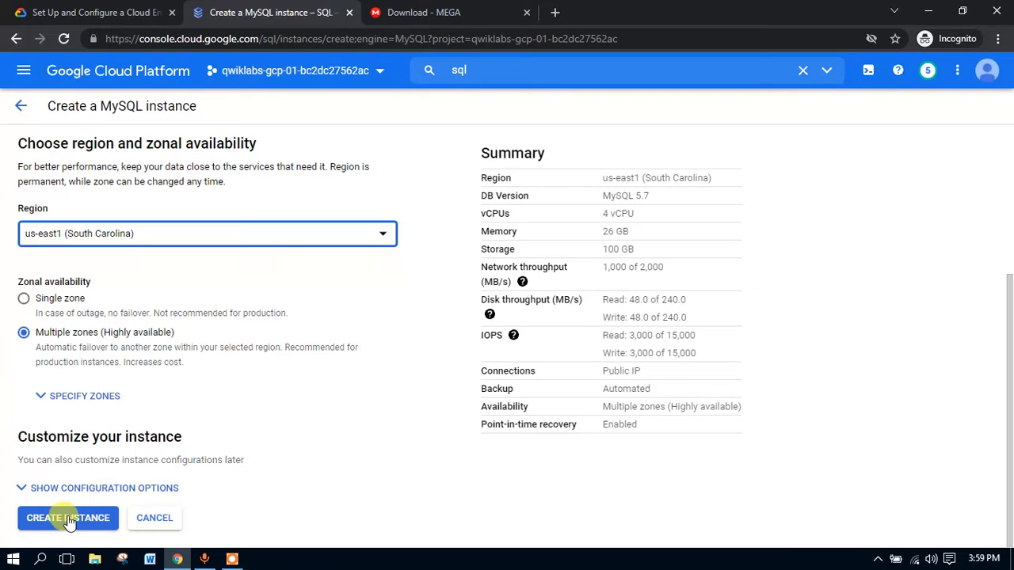
{"action": "left_click", "coordinate": [79, 524]}
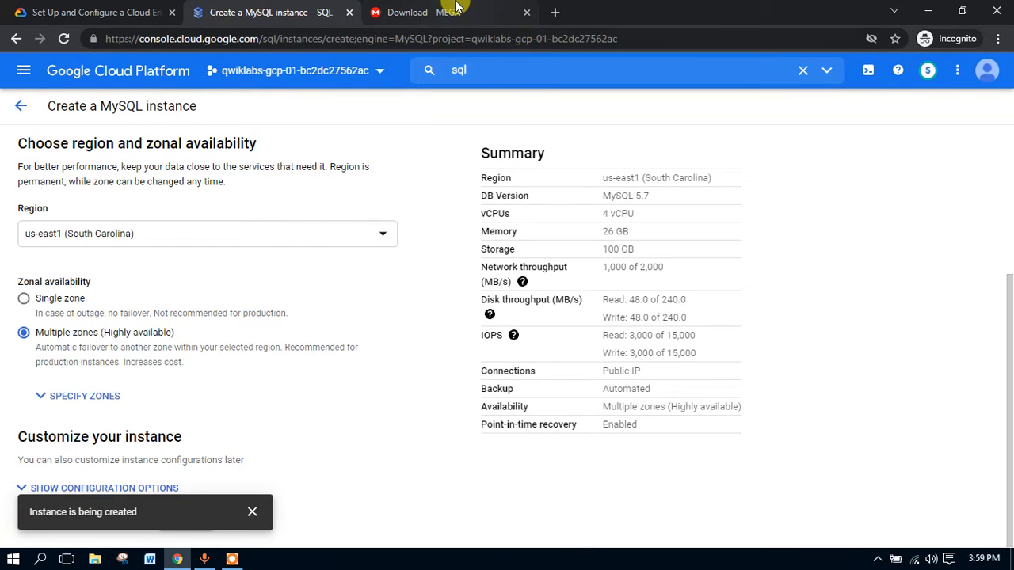
Step: Read the notes' instruction on saving the connection name and examine the new instance's overview and connection details
{"action": "left_click", "coordinate": [460, 12]}
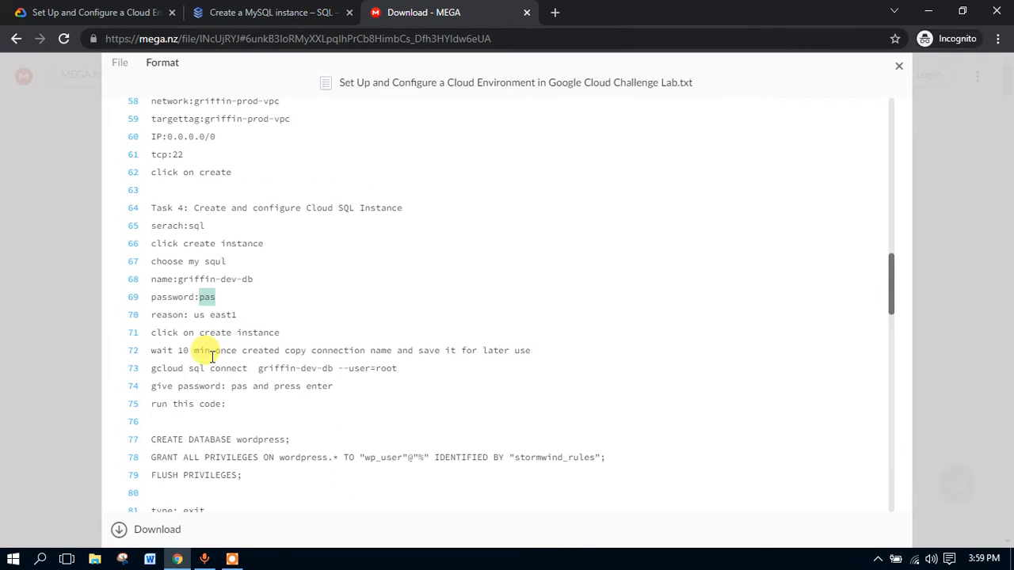
{"action": "left_click_drag", "start_coordinate": [153, 350], "coordinate": [489, 358]}
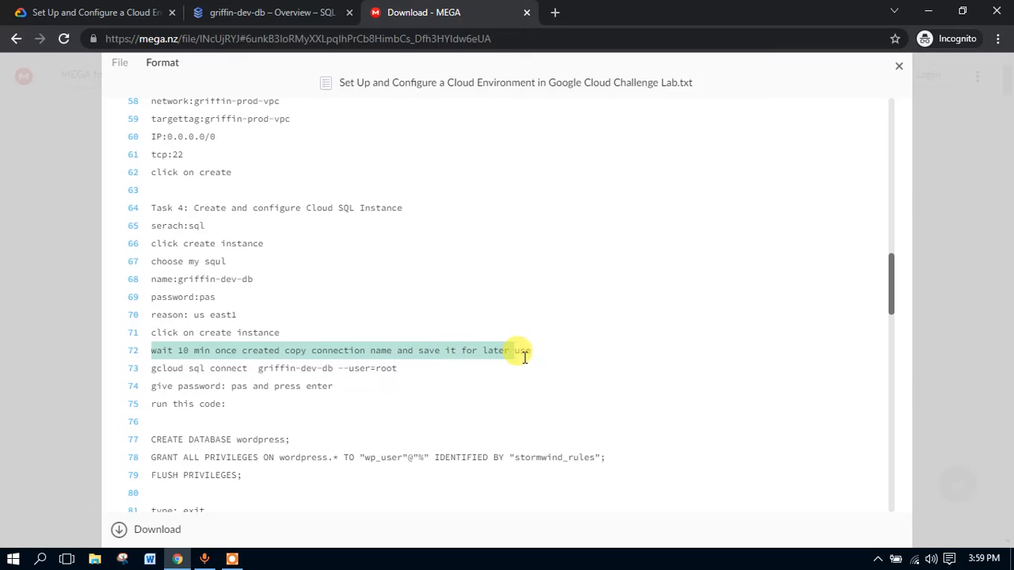
{"action": "left_click", "coordinate": [262, 12]}
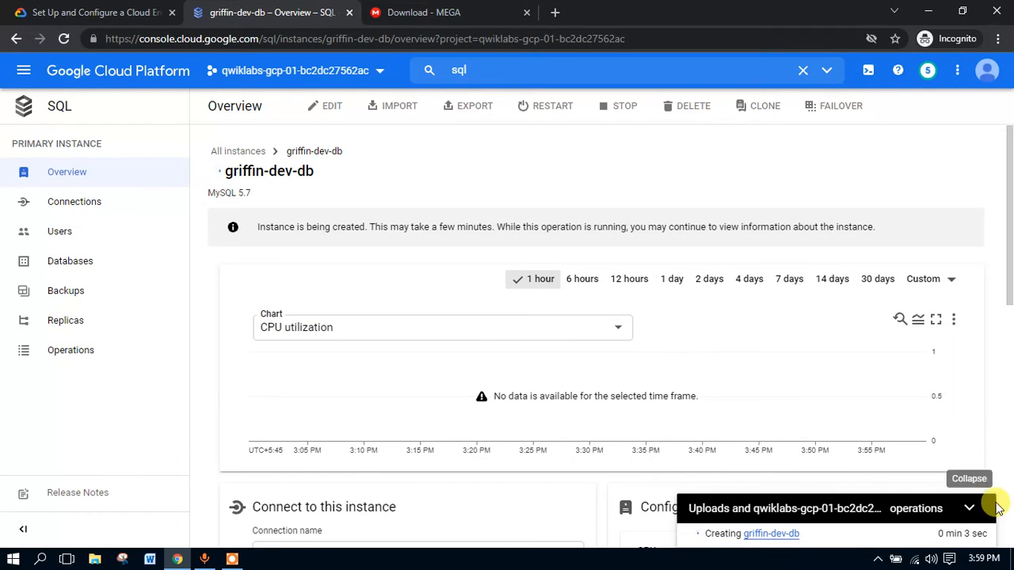
{"action": "left_click", "coordinate": [971, 508]}
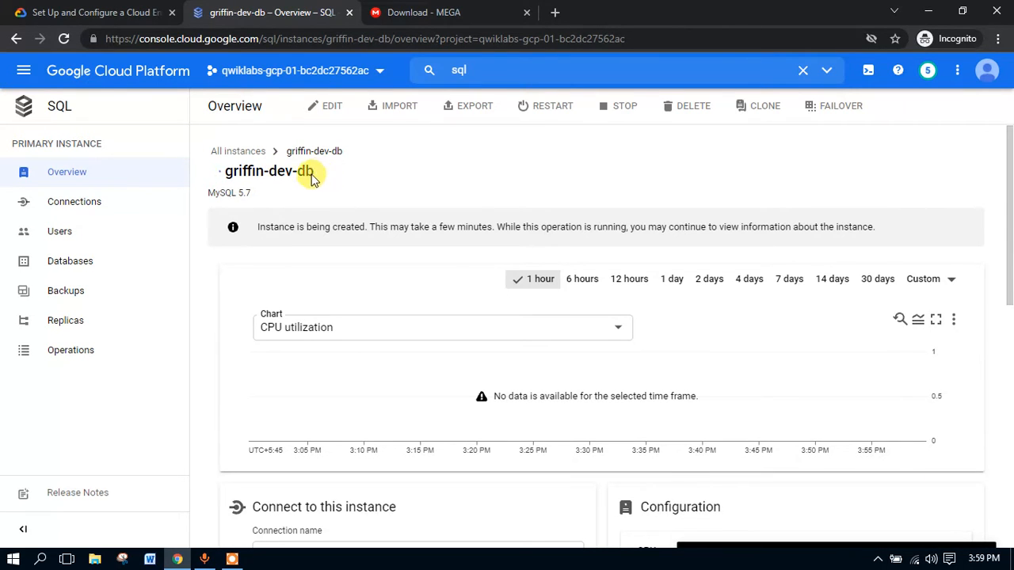
{"action": "left_click_drag", "start_coordinate": [314, 179], "coordinate": [234, 178]}
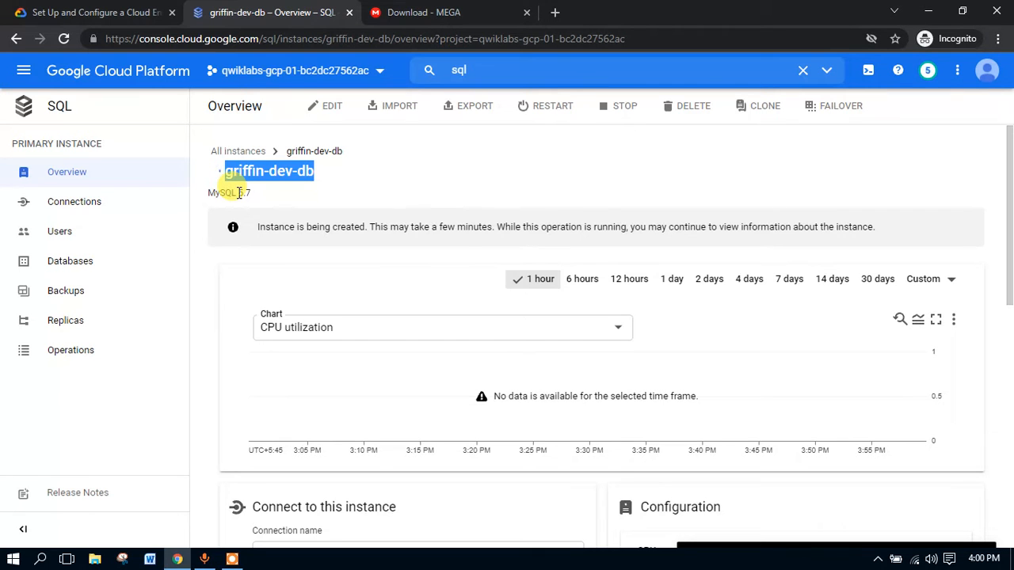
{"action": "scroll", "coordinate": [271, 203], "scroll_direction": "down", "scroll_amount": 3}
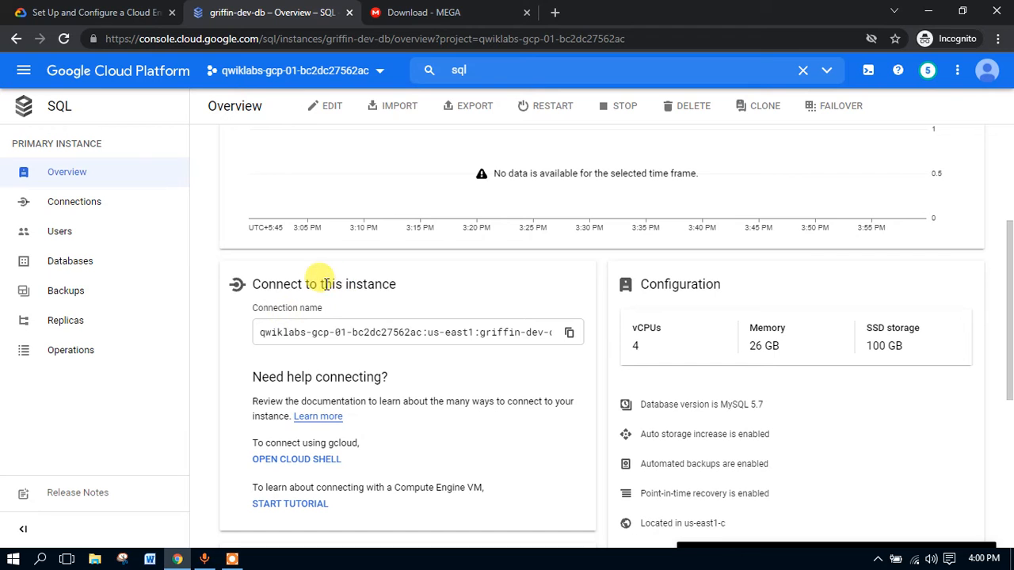
{"action": "scroll", "coordinate": [425, 312], "scroll_direction": "up", "scroll_amount": 3}
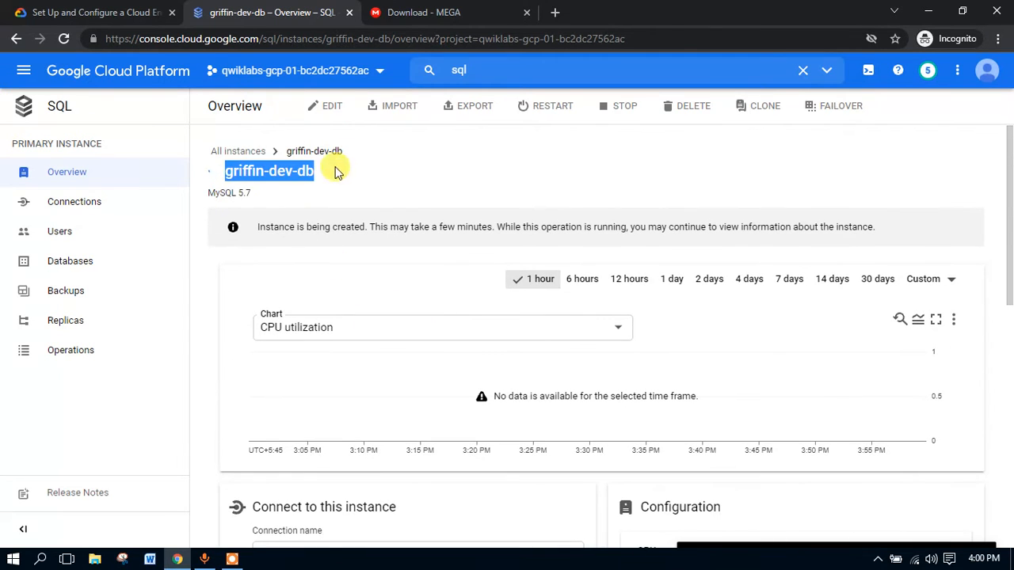
{"action": "scroll", "coordinate": [396, 237], "scroll_direction": "down", "scroll_amount": 2}
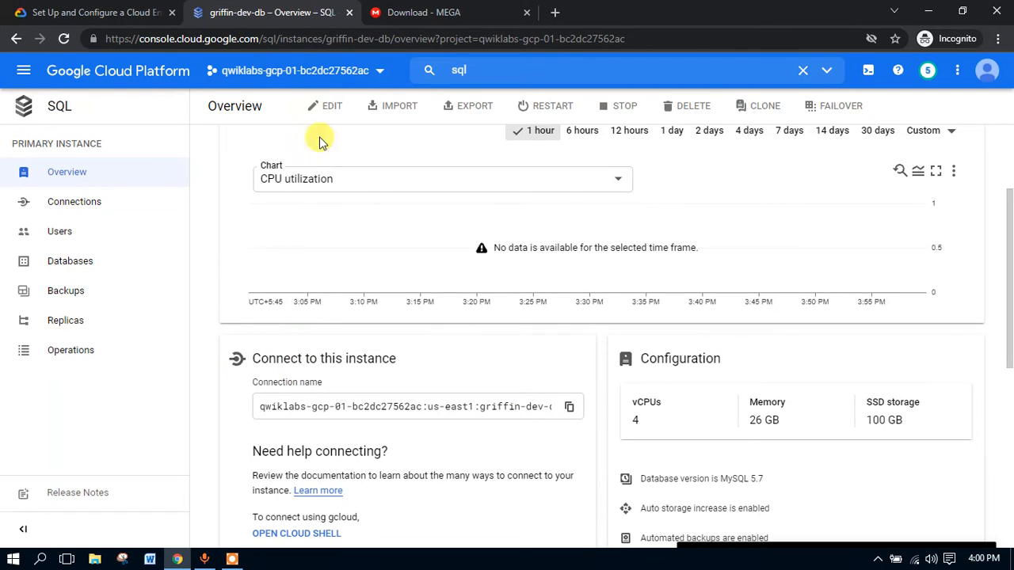
{"action": "left_click", "coordinate": [423, 12]}
{"action": "key", "text": "ctrl+shift+Tab"}
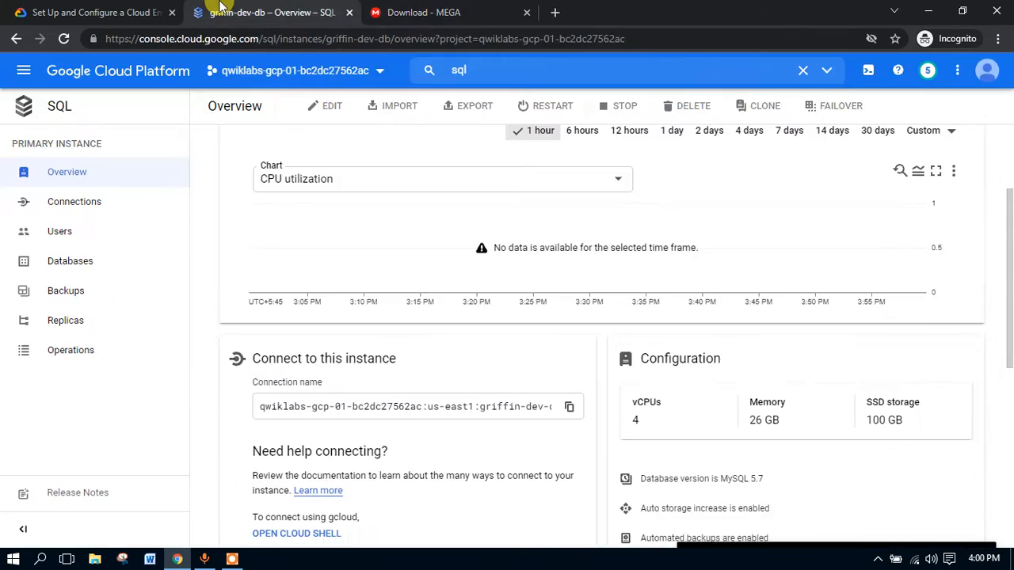
{"action": "key", "text": "ctrl+Tab"}
{"action": "key", "text": "ctrl+shift+Tab"}
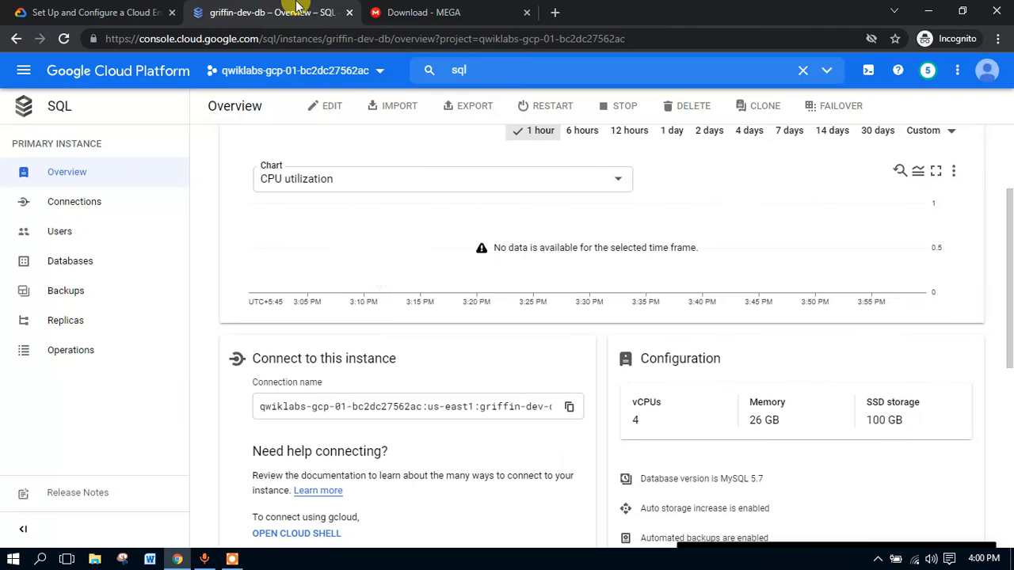
Step: Check the griffin-dev-db instance's creation status on its overview page against the notes' instruction to wait for creation
{"action": "scroll", "coordinate": [407, 335], "scroll_direction": "up", "scroll_amount": 3}
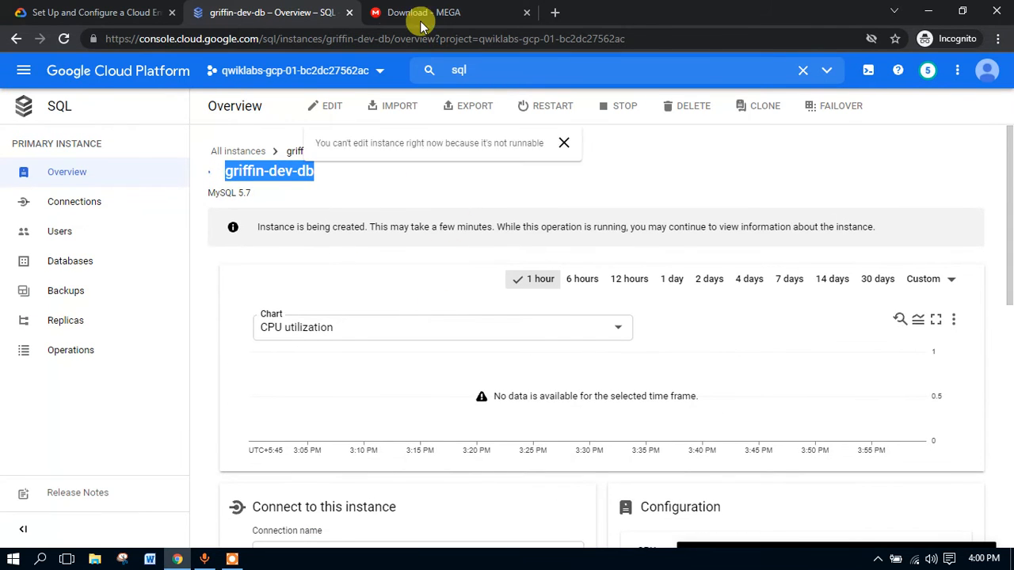
{"action": "scroll", "coordinate": [321, 354], "scroll_direction": "down", "scroll_amount": 1}
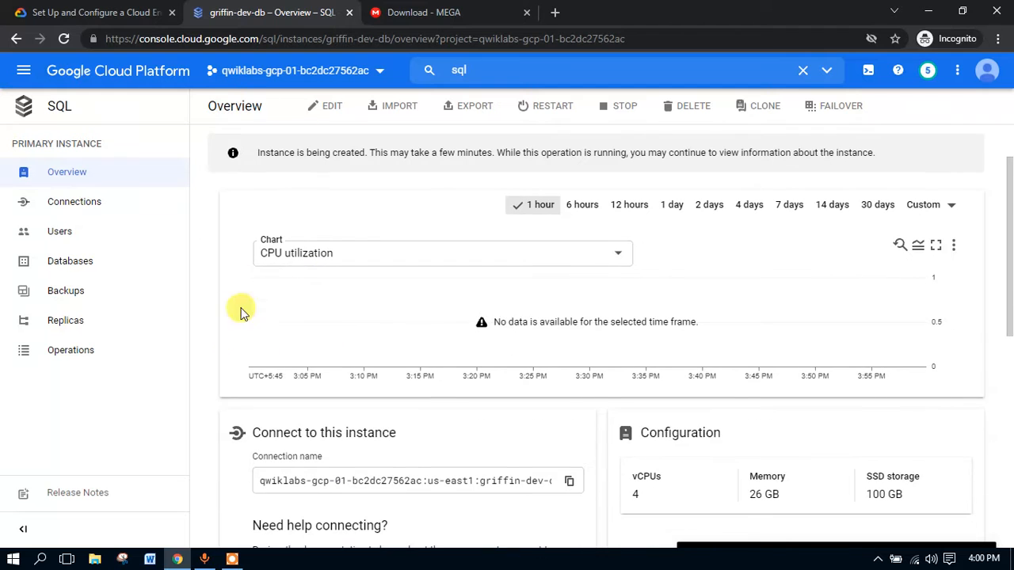
{"action": "left_click", "coordinate": [431, 7]}
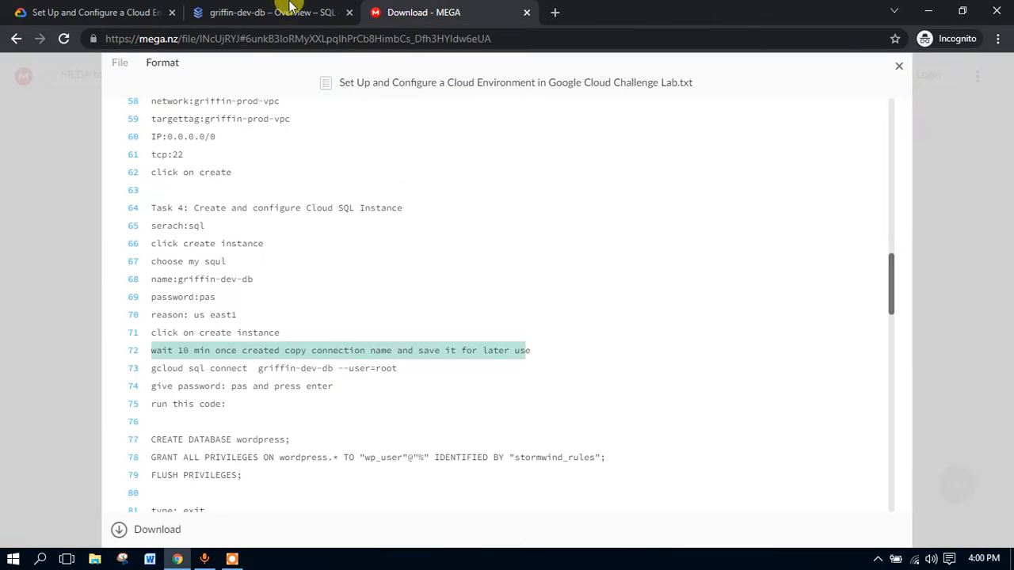
{"action": "left_click", "coordinate": [290, 6]}
{"action": "scroll", "coordinate": [309, 249], "scroll_direction": "up", "scroll_amount": 1}
{"action": "left_click", "coordinate": [340, 179]}
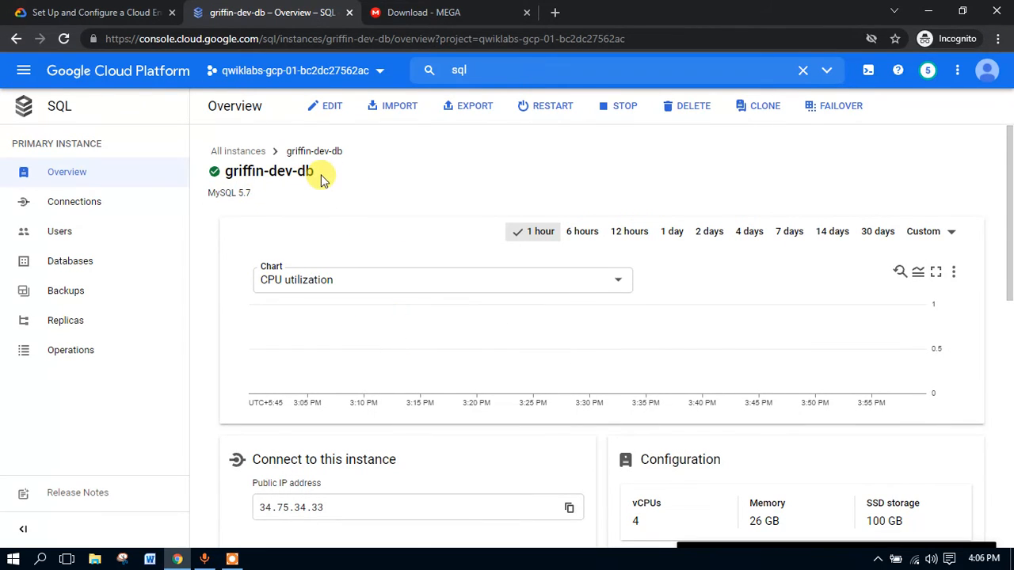
{"action": "left_click_drag", "start_coordinate": [316, 179], "coordinate": [225, 171]}
{"action": "left_click", "coordinate": [227, 172]}
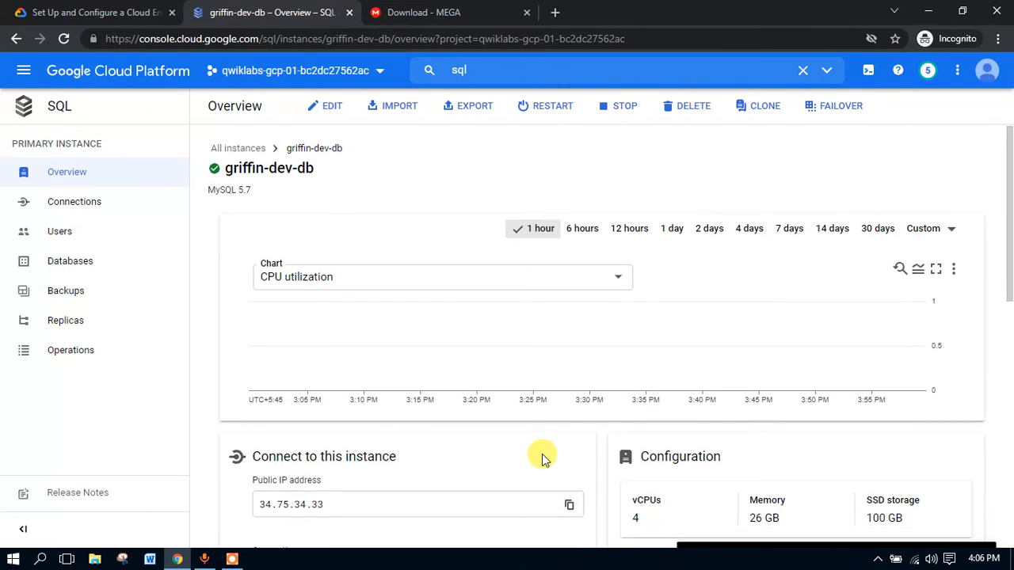
Step: Copy the griffin-dev-db instance's connection name and keep it in the address bar of a new browser tab
{"action": "scroll", "coordinate": [506, 449], "scroll_direction": "down", "scroll_amount": 3}
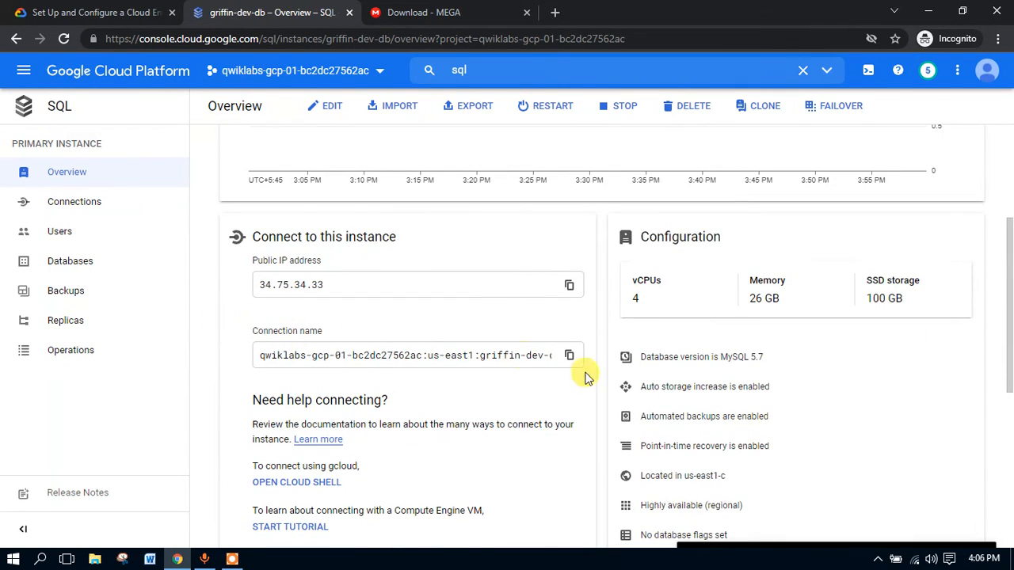
{"action": "left_click", "coordinate": [568, 356]}
{"action": "left_click", "coordinate": [567, 357]}
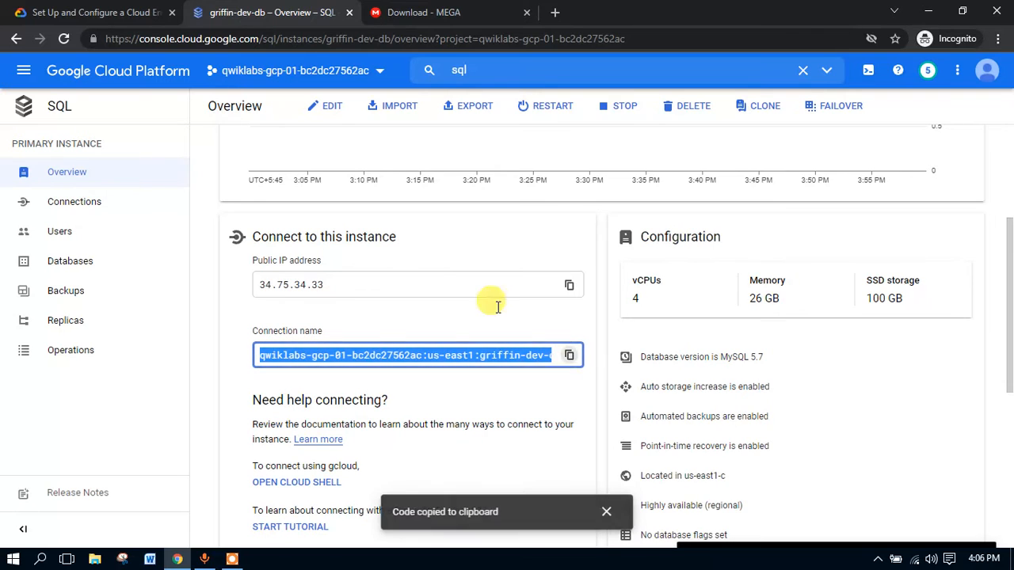
{"action": "left_click", "coordinate": [552, 11]}
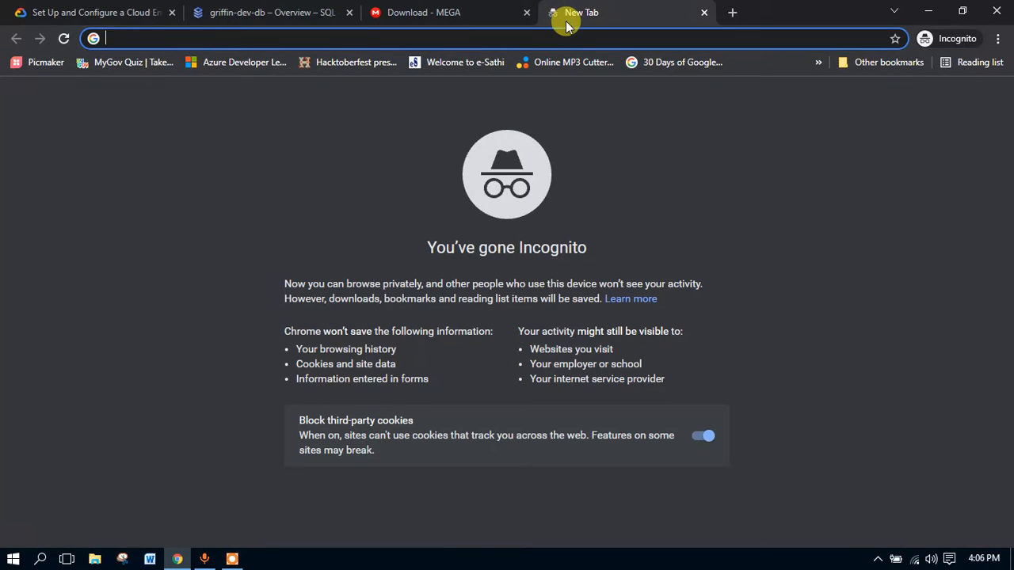
{"action": "key", "text": "ctrl+v"}
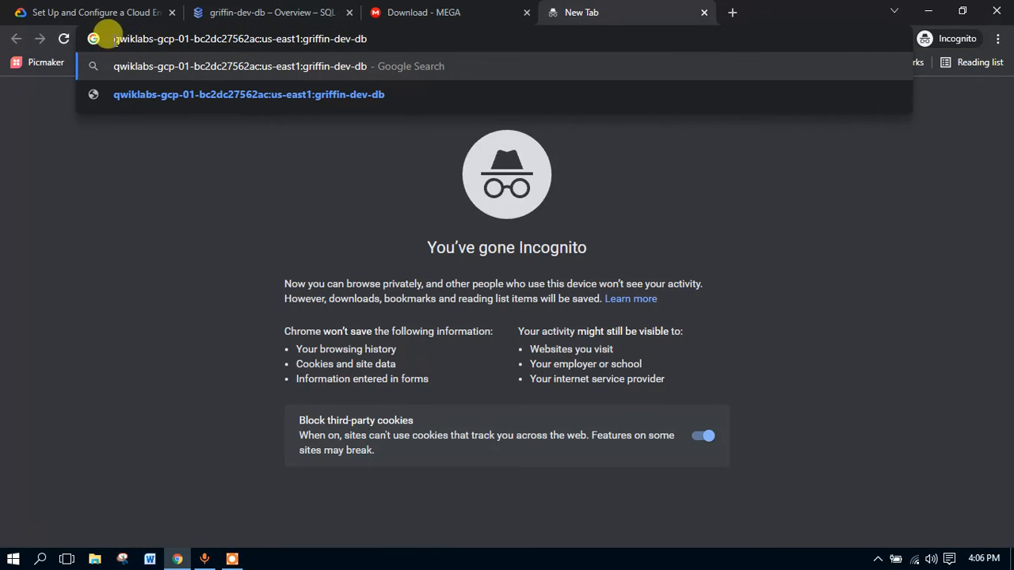
Step: Copy the command "gcloud sql connect griffin-dev-db --user=root" from the lab notes
{"action": "left_click", "coordinate": [411, 10]}
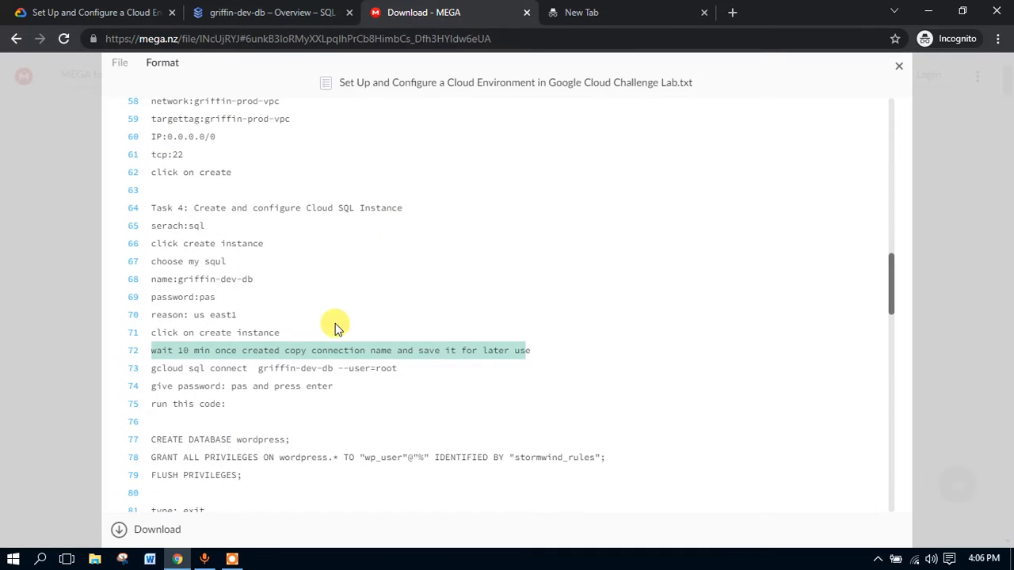
{"action": "left_click", "coordinate": [365, 351]}
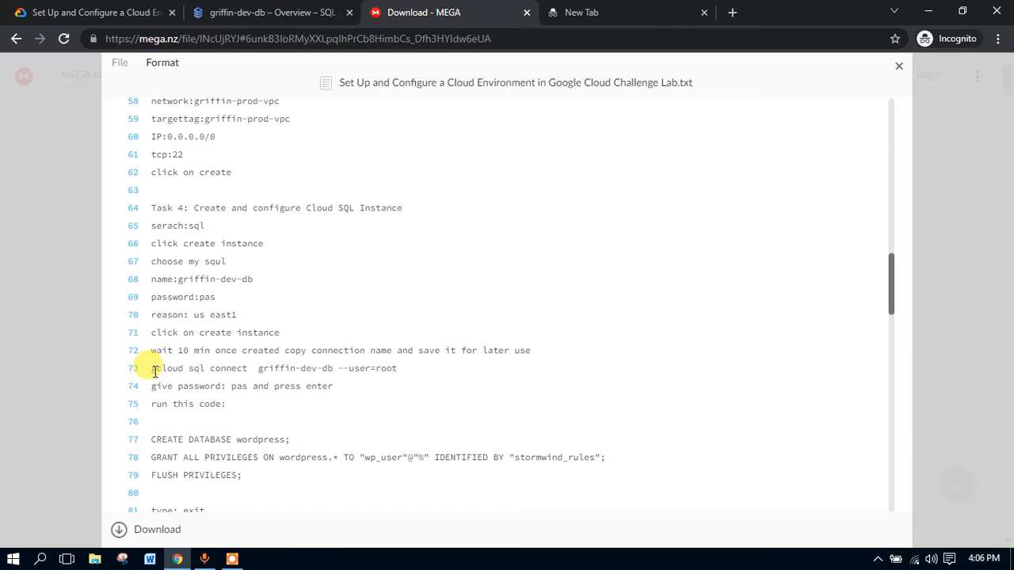
{"action": "left_click_drag", "start_coordinate": [153, 369], "coordinate": [398, 369]}
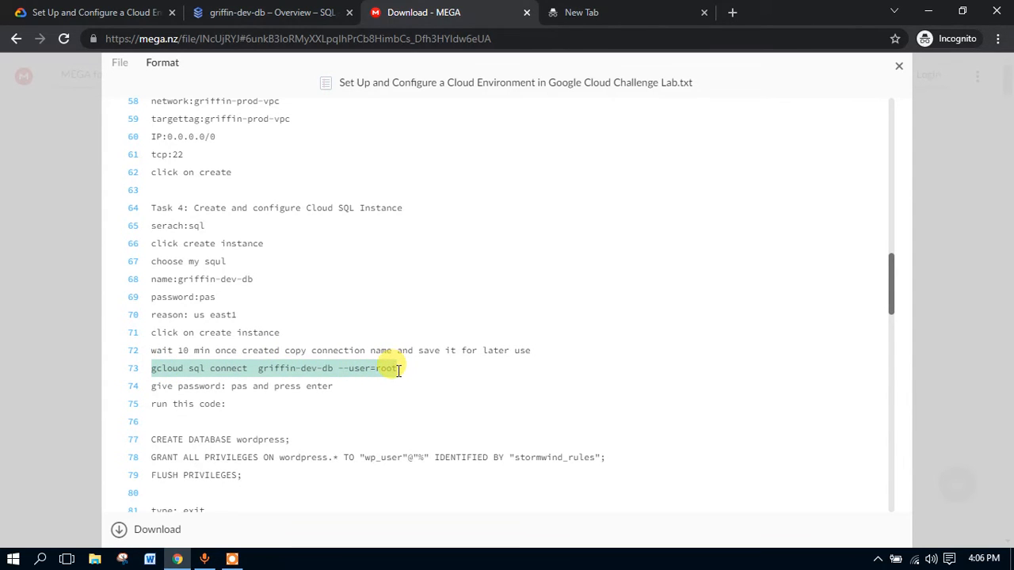
Step: Return to the instance overview, start Cloud Shell and enlarge its terminal to fill the console page
{"action": "left_click", "coordinate": [285, 11]}
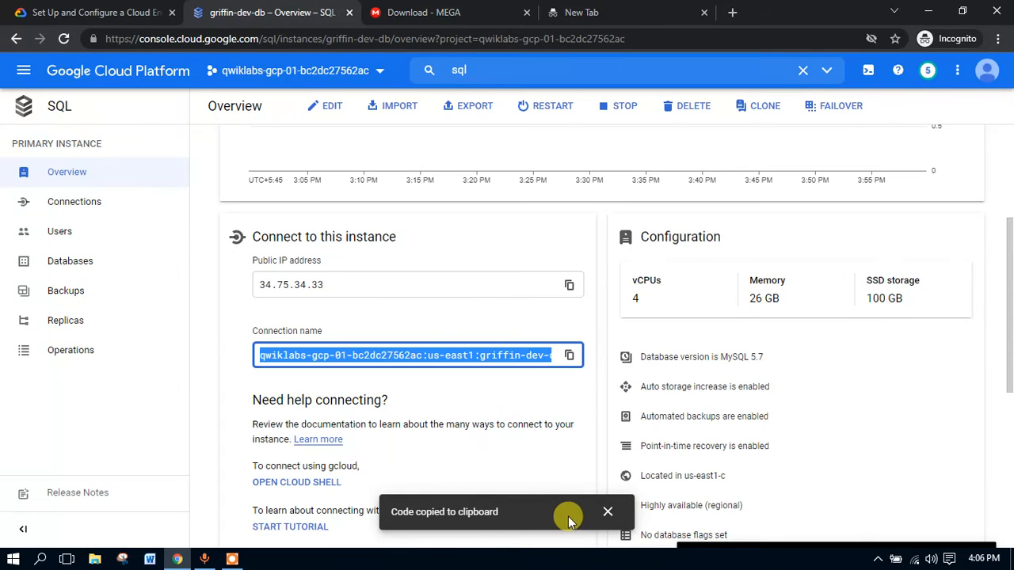
{"action": "left_click", "coordinate": [607, 512]}
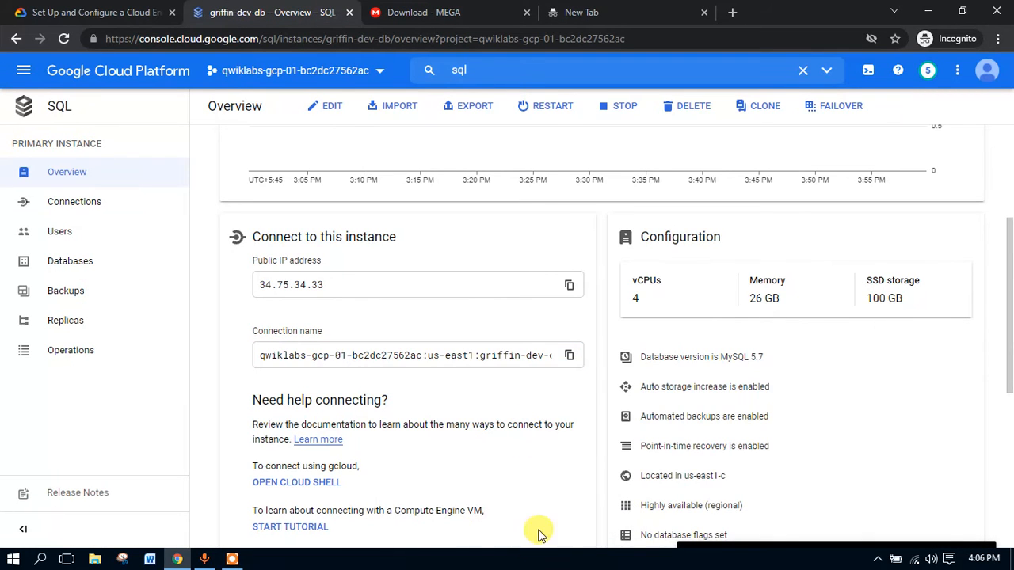
{"action": "left_click", "coordinate": [857, 79]}
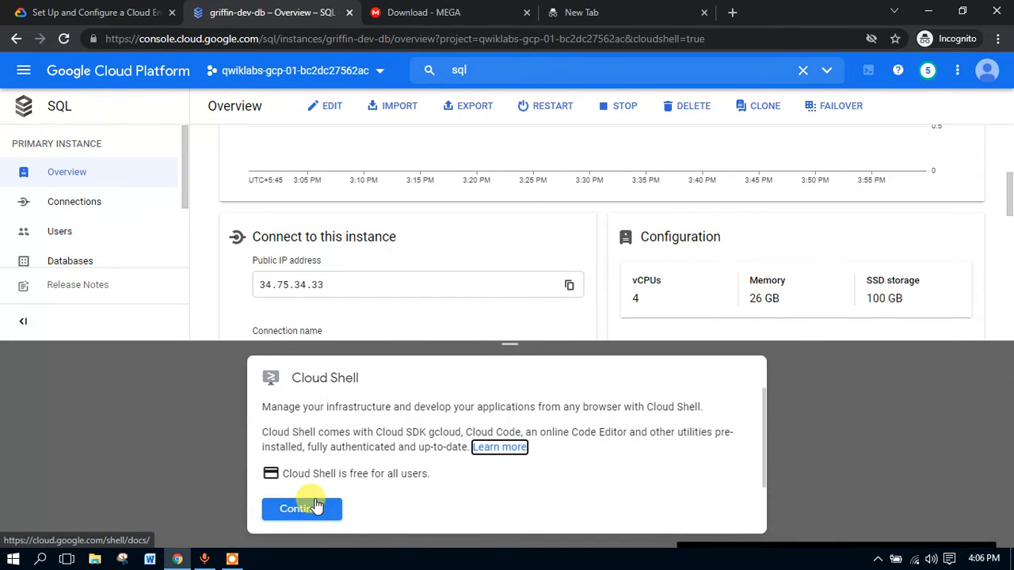
{"action": "left_click", "coordinate": [316, 506]}
{"action": "left_click_drag", "start_coordinate": [521, 348], "coordinate": [512, 162]}
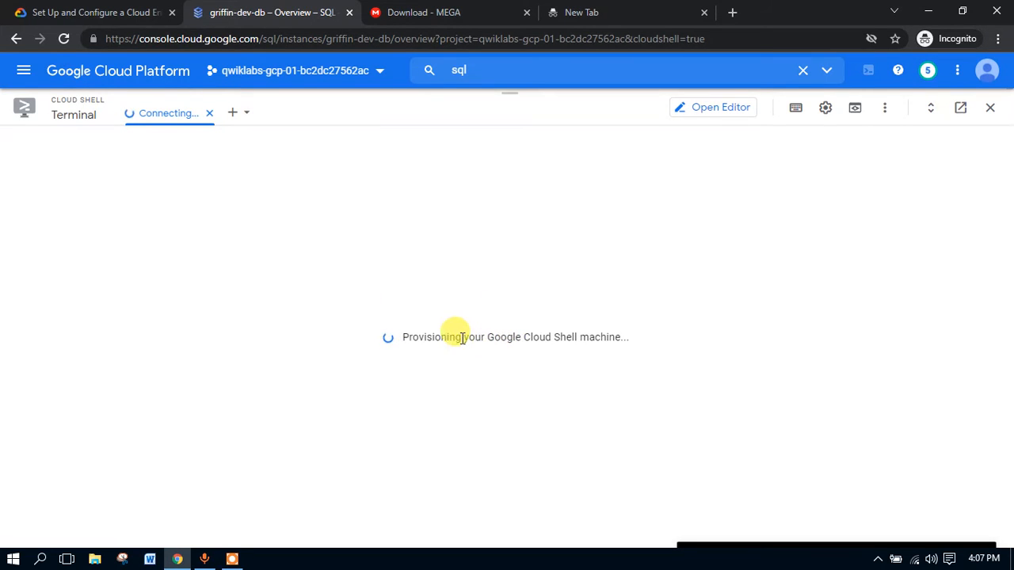
Step: Connect to griffin-dev-db as root with the copied gcloud command, authorizing Cloud Shell and entering the root password from the notes
{"action": "key", "text": "ctrl+v"}
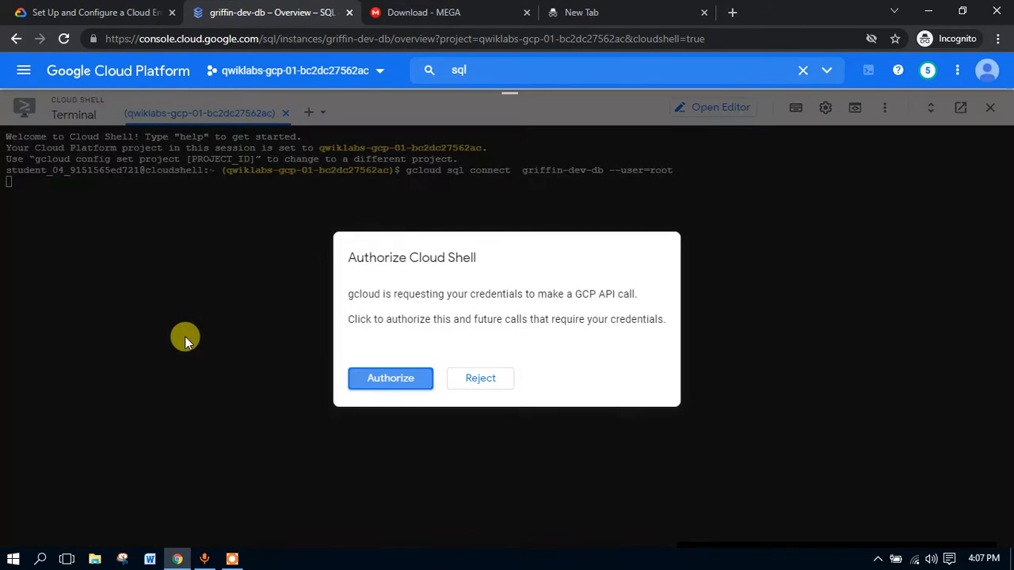
{"action": "left_click", "coordinate": [379, 378]}
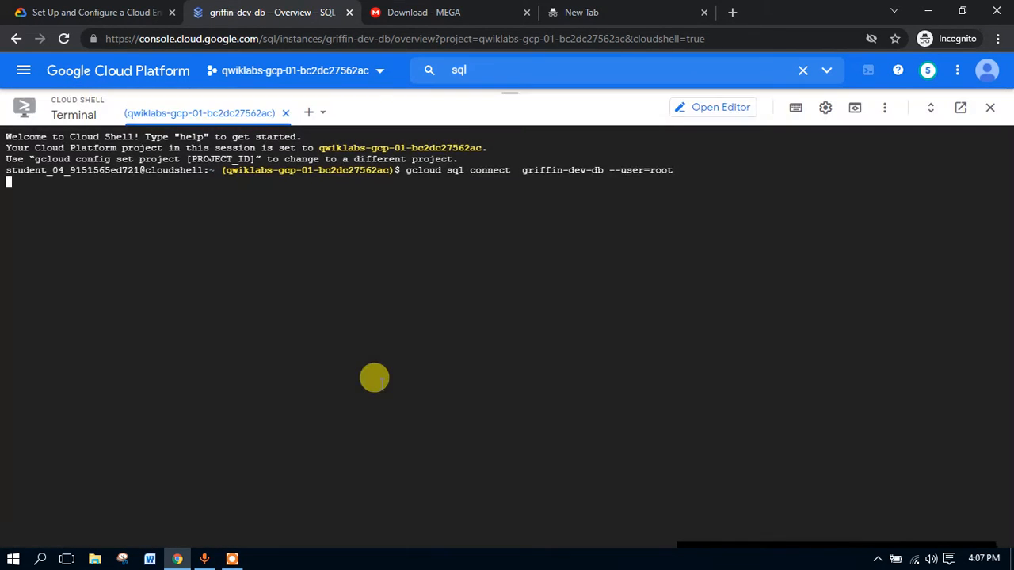
{"action": "left_click", "coordinate": [431, 11]}
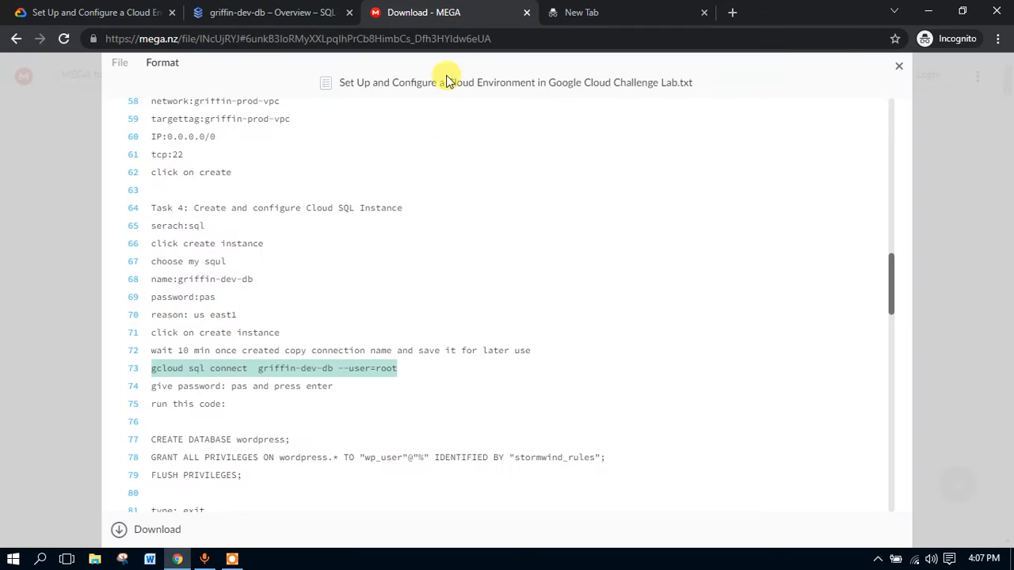
{"action": "double_click", "coordinate": [242, 387]}
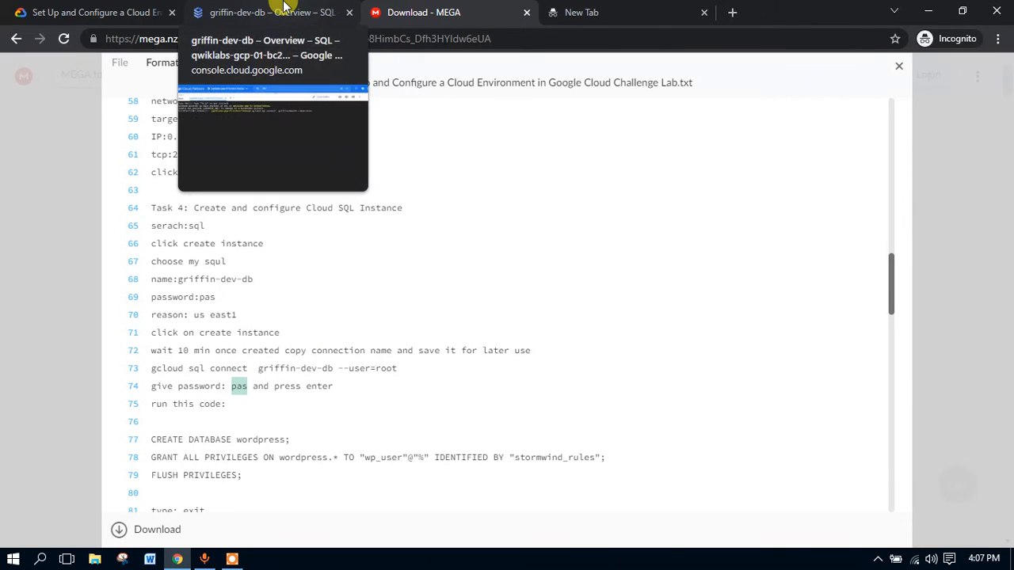
{"action": "left_click", "coordinate": [285, 9]}
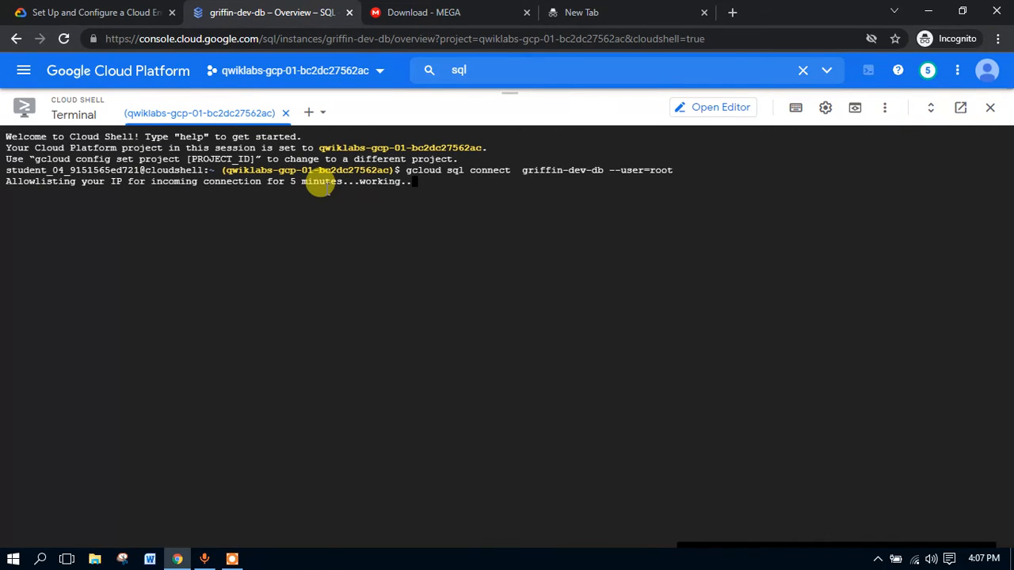
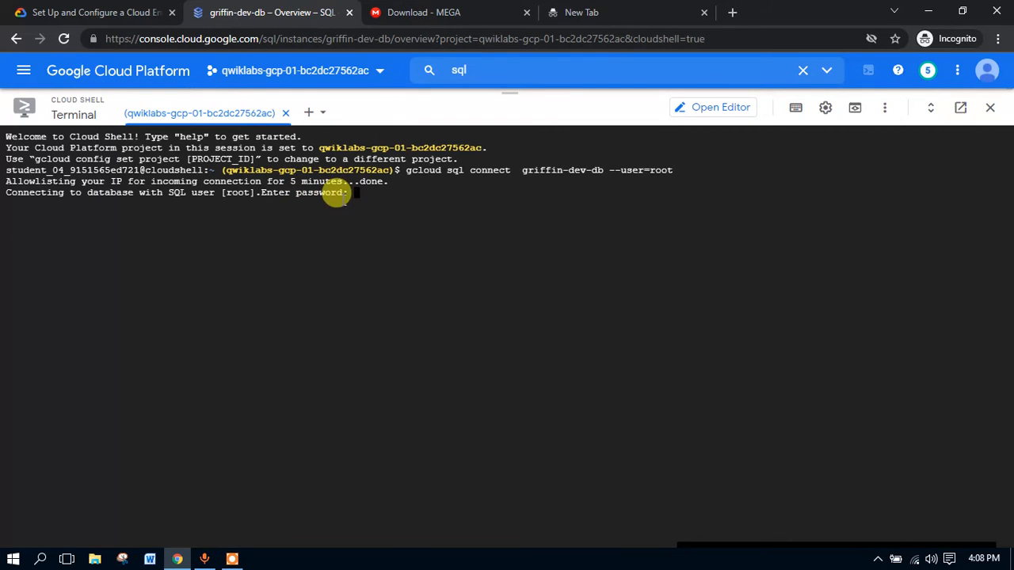
{"action": "left_click", "coordinate": [475, 10]}
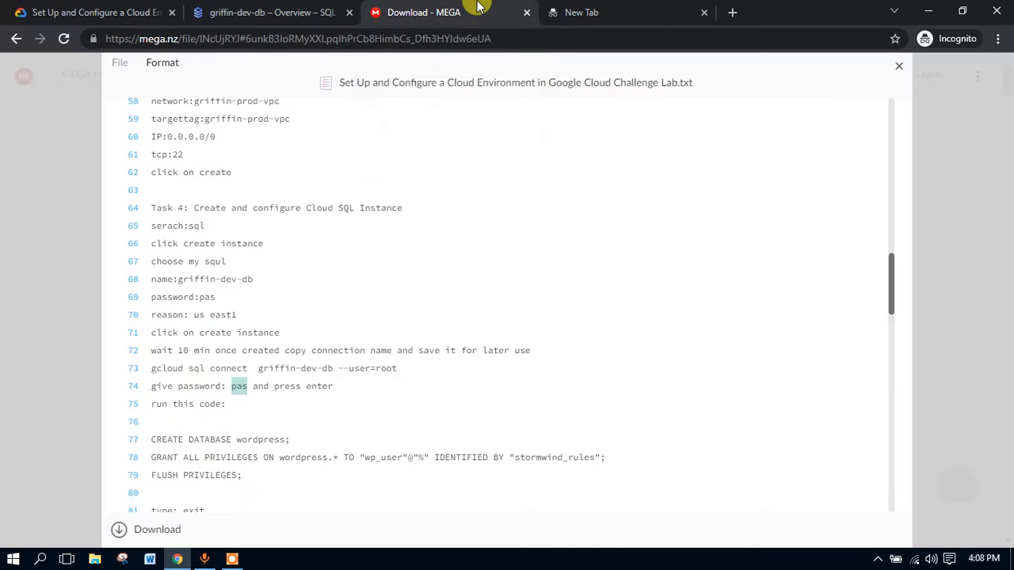
{"action": "left_click", "coordinate": [299, 8]}
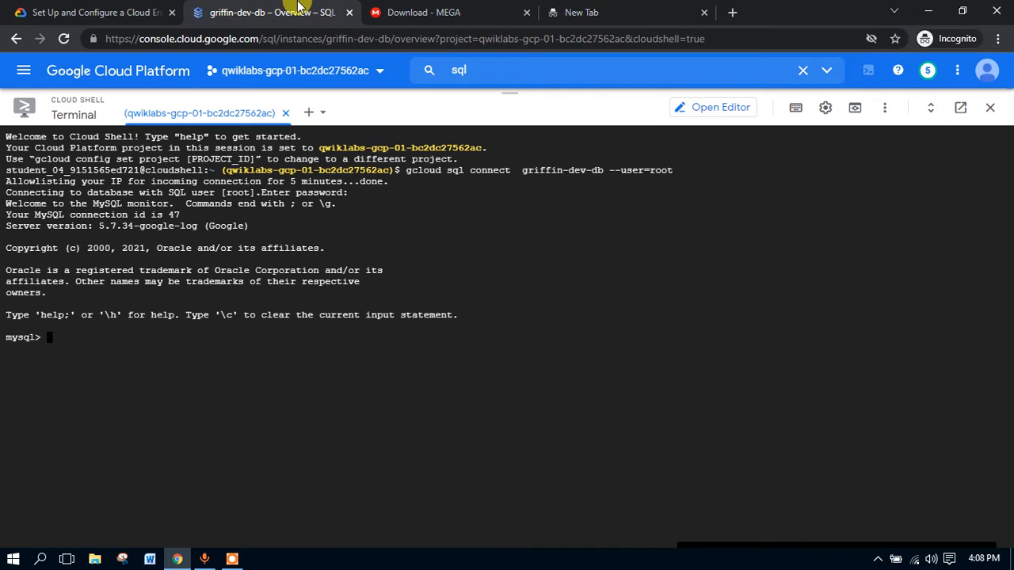
Step: Copy and run the notes' SQL statements to create the wordpress database, grant wp_user all privileges on it with the given user password, and flush privileges
{"action": "left_click", "coordinate": [406, 6]}
{"action": "scroll", "coordinate": [297, 234], "scroll_direction": "down", "scroll_amount": 3}
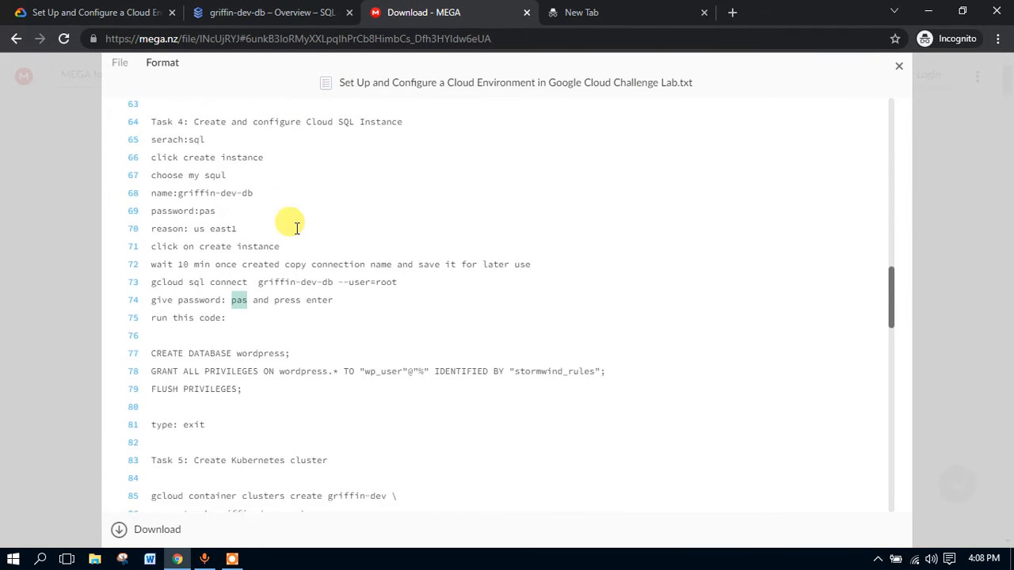
{"action": "left_click_drag", "start_coordinate": [239, 330], "coordinate": [152, 290]}
{"action": "key", "text": "ctrl+c"}
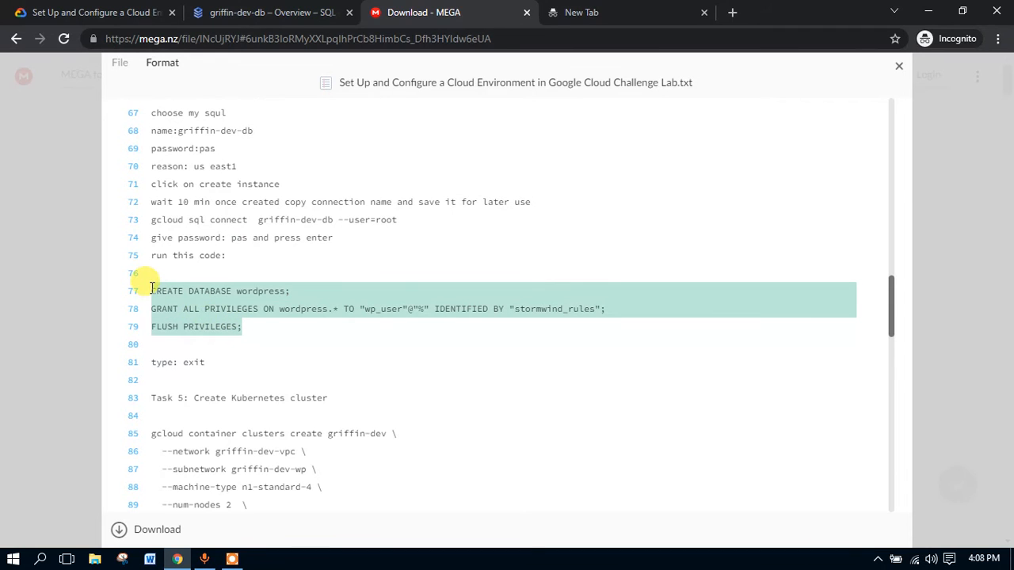
{"action": "left_click", "coordinate": [208, 8]}
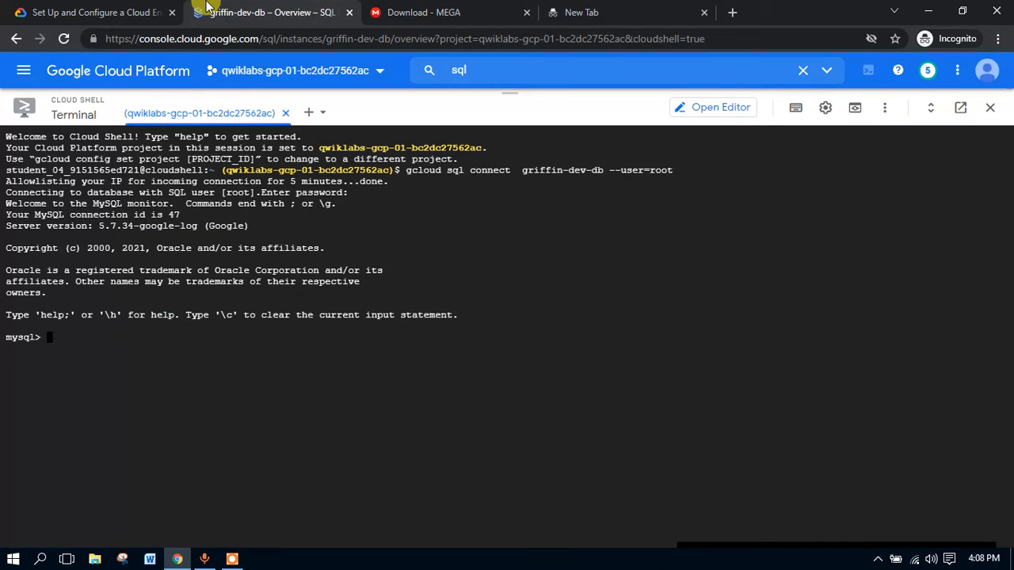
{"action": "key", "text": "ctrl+v"}
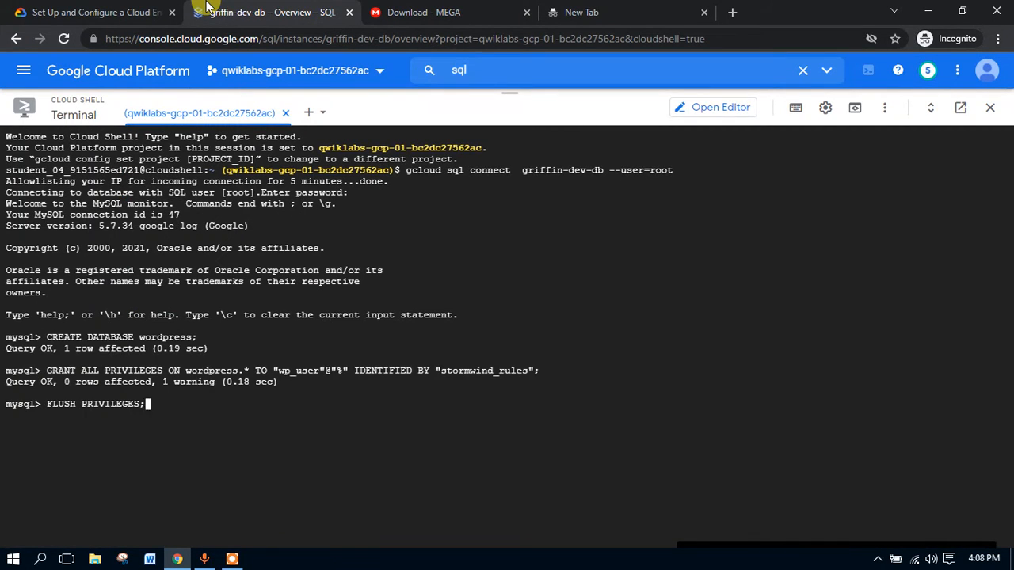
{"action": "key", "text": "Return"}
Step: Check the notes for the instruction following the SQL code and leave the MySQL session with exit
{"action": "left_click", "coordinate": [400, 9]}
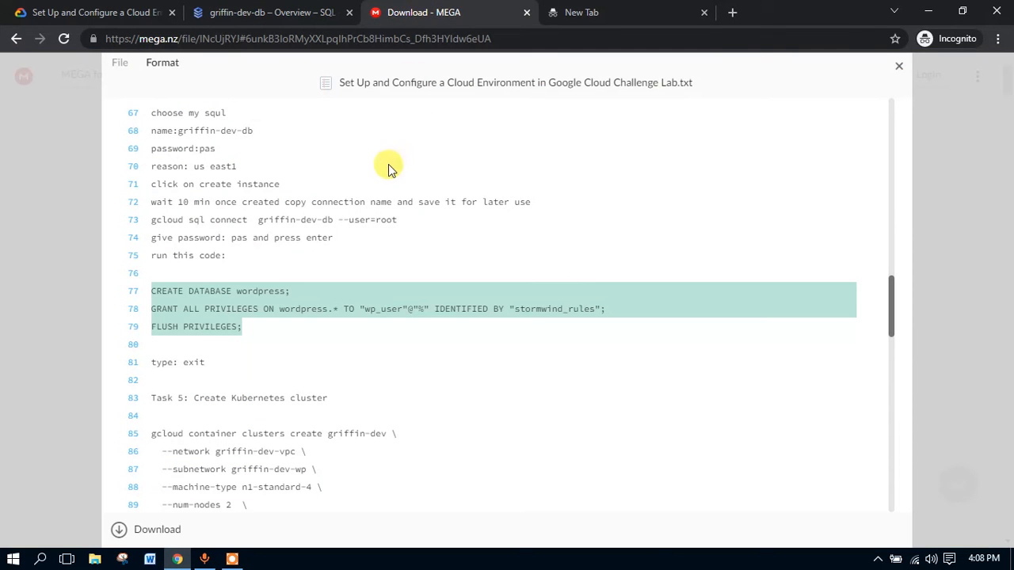
{"action": "left_click", "coordinate": [269, 8]}
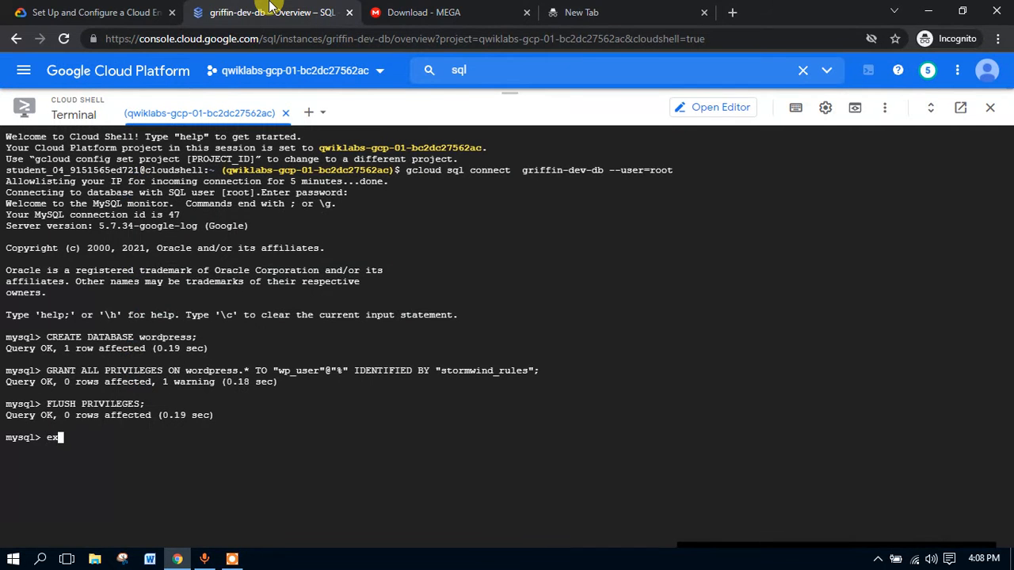
{"action": "type", "text": "exit"}
{"action": "key", "text": "Return"}
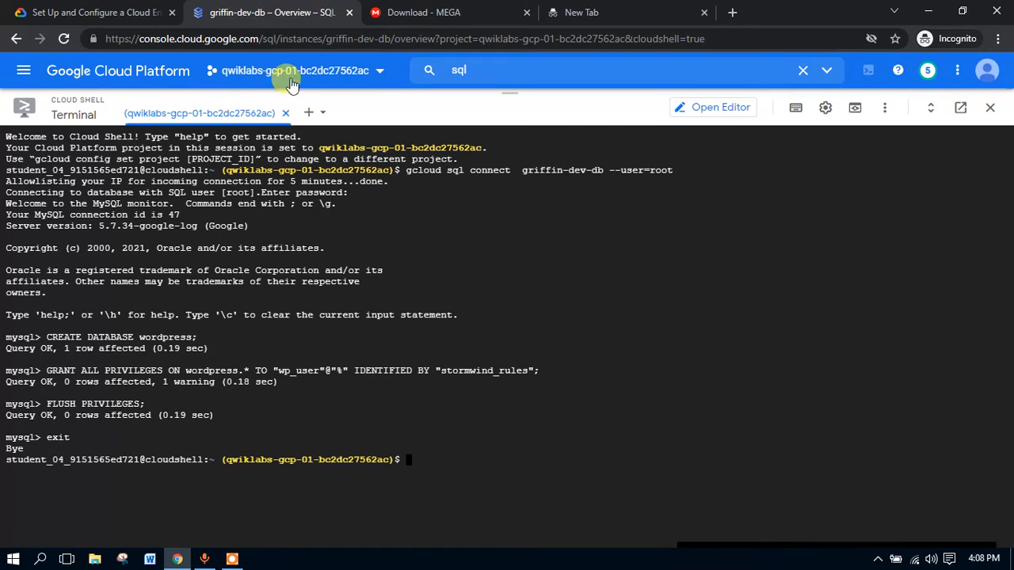
Step: Copy and run the notes' Task 5 command to create cluster griffin-dev on griffin-dev-vpc, subnetwork griffin-dev-wp, with 2 n1-standard-4 nodes in zone us-east1-b
{"action": "left_click", "coordinate": [428, 12]}
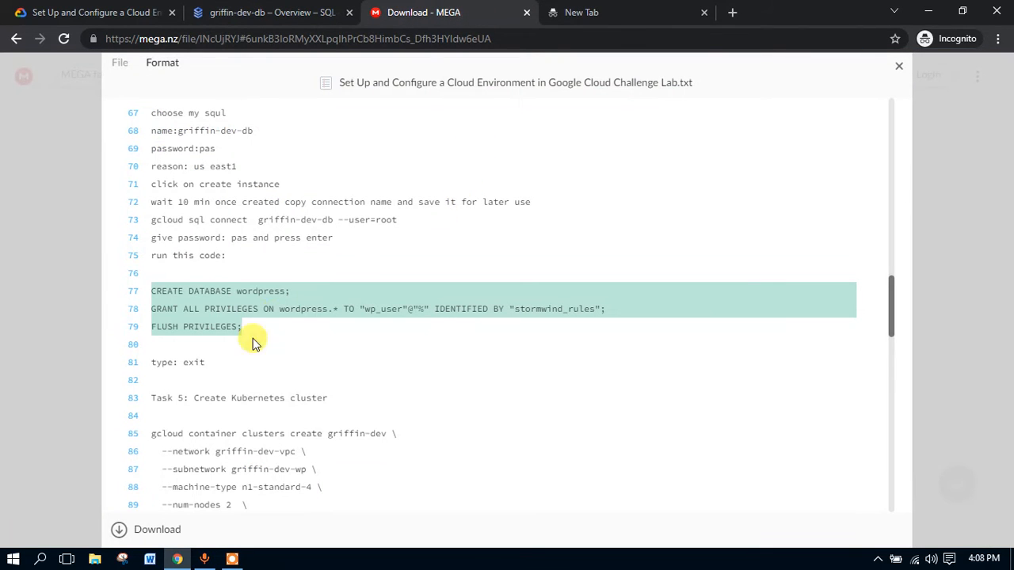
{"action": "scroll", "coordinate": [250, 337], "scroll_direction": "down", "scroll_amount": 2}
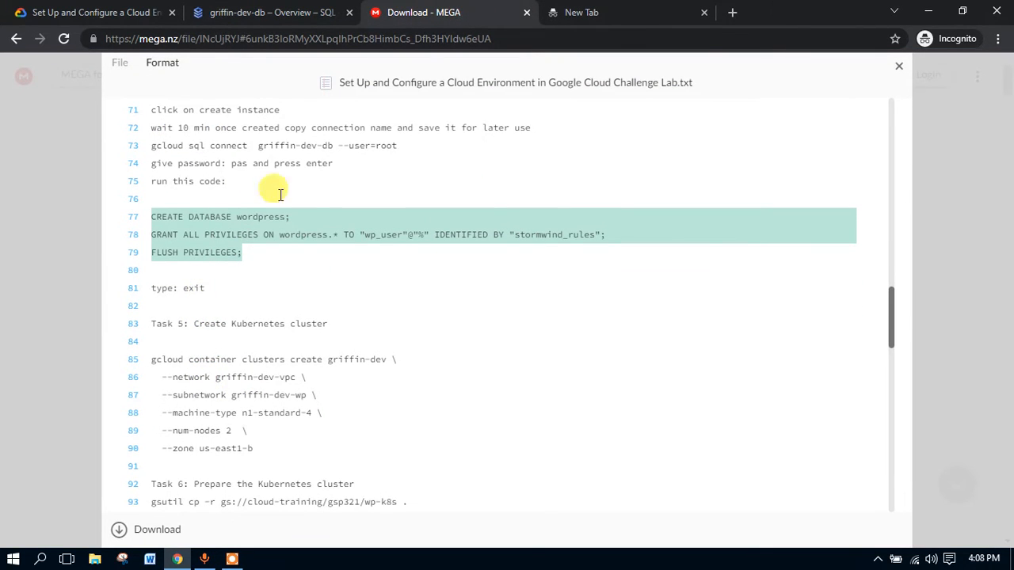
{"action": "left_click", "coordinate": [45, 9]}
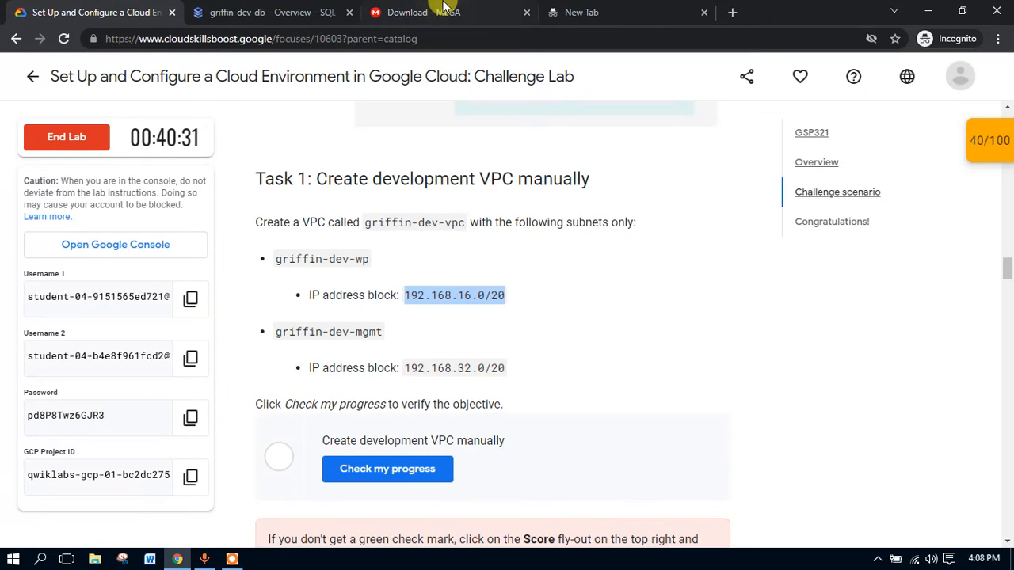
{"action": "left_click", "coordinate": [424, 10]}
{"action": "scroll", "coordinate": [140, 318], "scroll_direction": "down", "scroll_amount": 4}
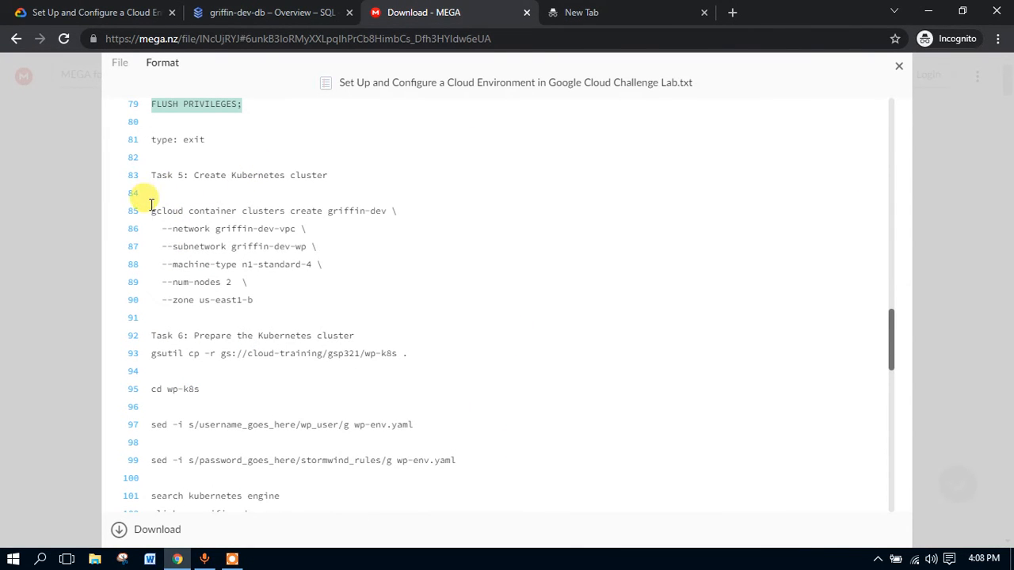
{"action": "left_click_drag", "start_coordinate": [151, 206], "coordinate": [267, 293]}
{"action": "key", "text": "ctrl+c"}
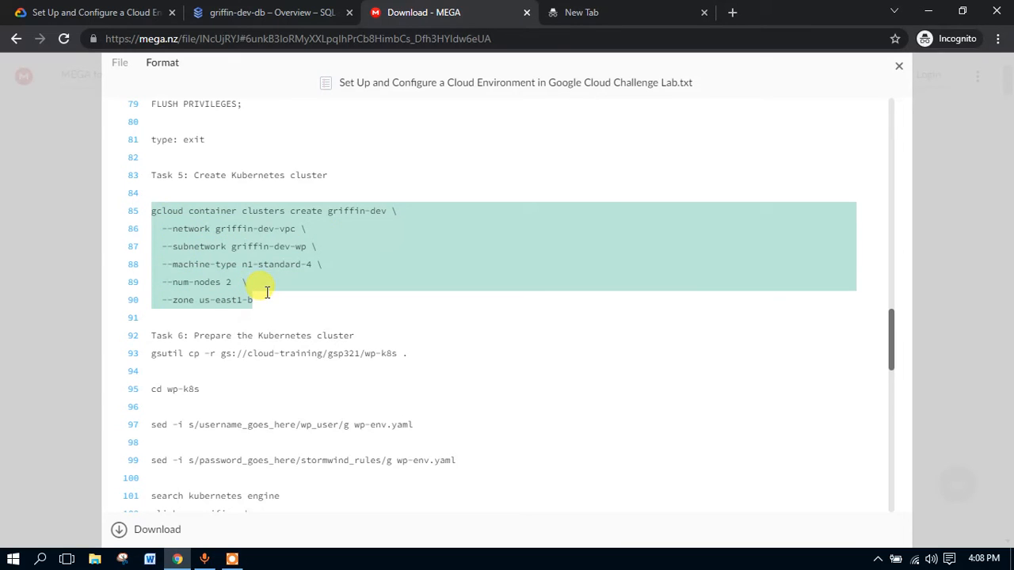
{"action": "left_click", "coordinate": [214, 10]}
{"action": "key", "text": "ctrl+v"}
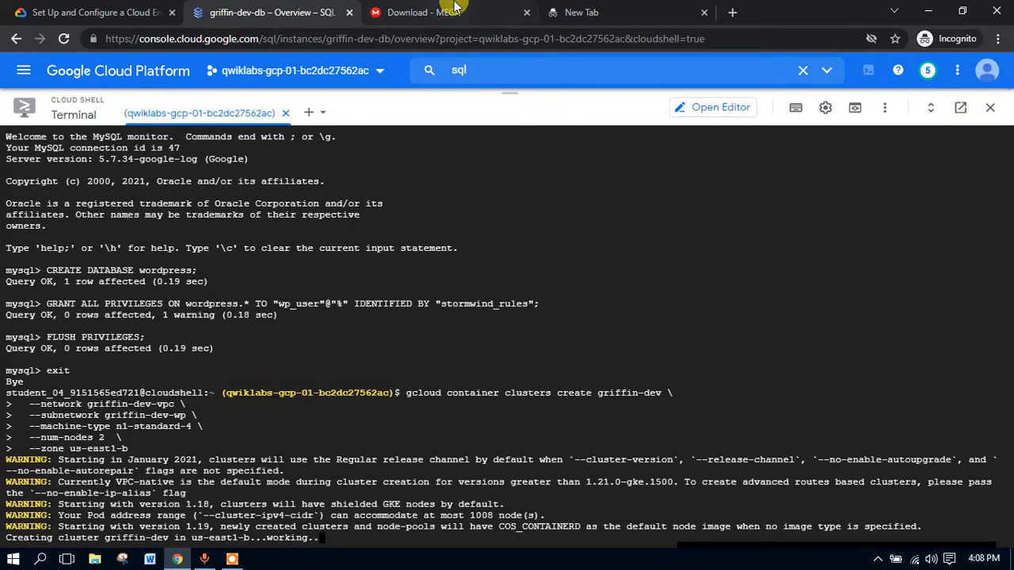
Step: Review the Task 6 commands in the notes and check the progress of the cluster creation in Cloud Shell
{"action": "left_click", "coordinate": [427, 12]}
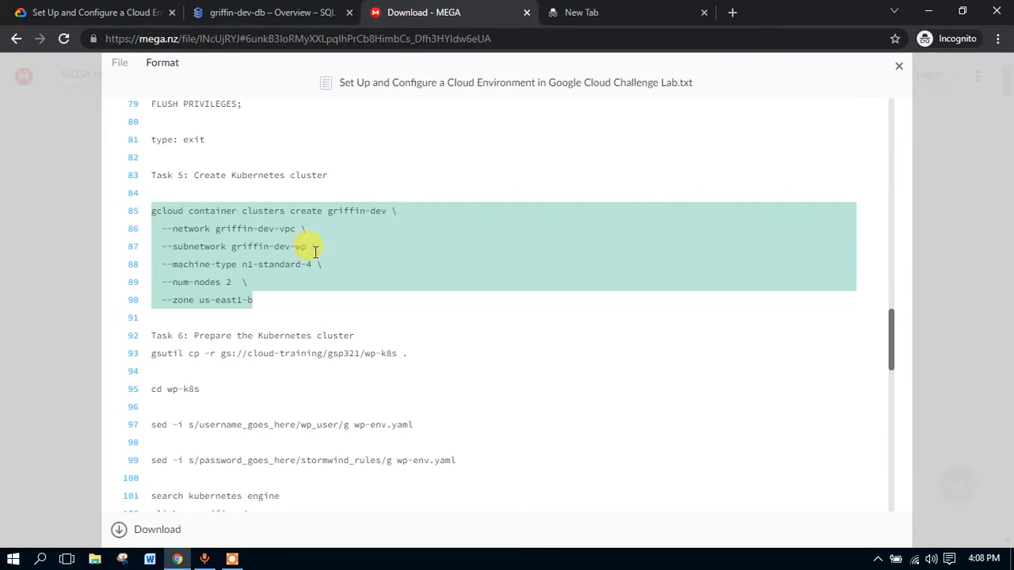
{"action": "scroll", "coordinate": [317, 247], "scroll_direction": "down", "scroll_amount": 1}
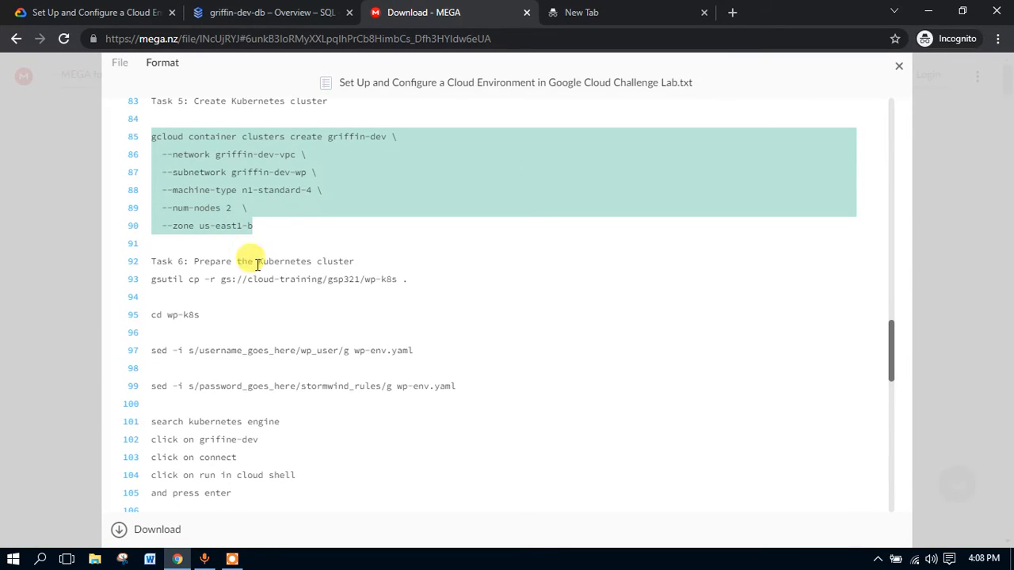
{"action": "left_click", "coordinate": [311, 8]}
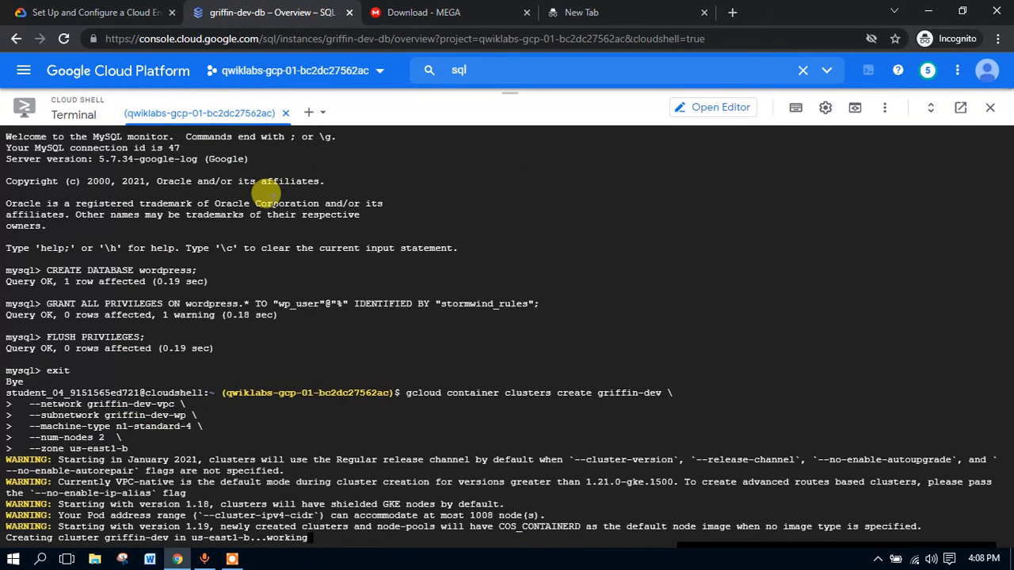
{"action": "left_click", "coordinate": [425, 9]}
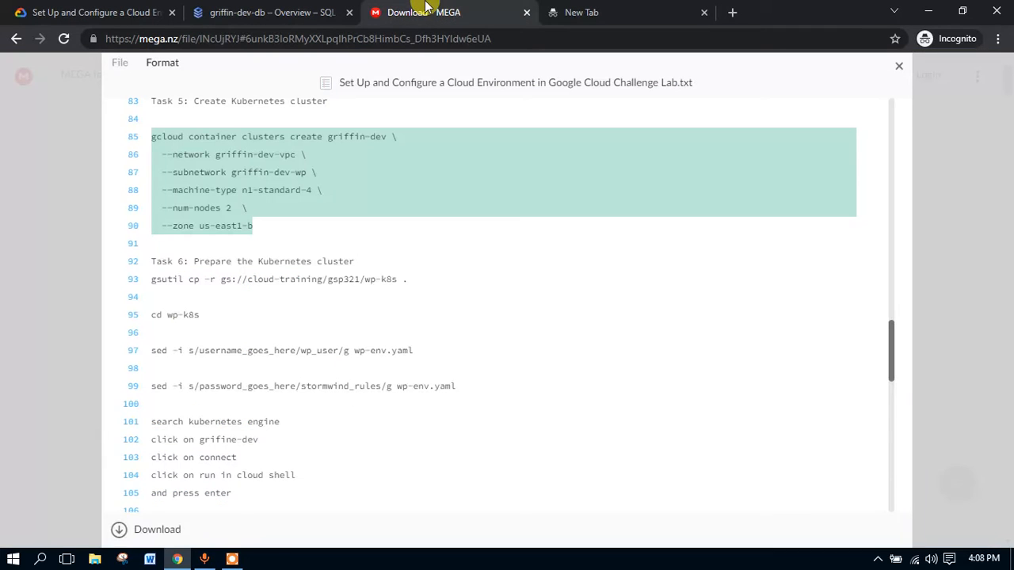
{"action": "left_click", "coordinate": [173, 263]}
{"action": "scroll", "coordinate": [173, 264], "scroll_direction": "down", "scroll_amount": 2}
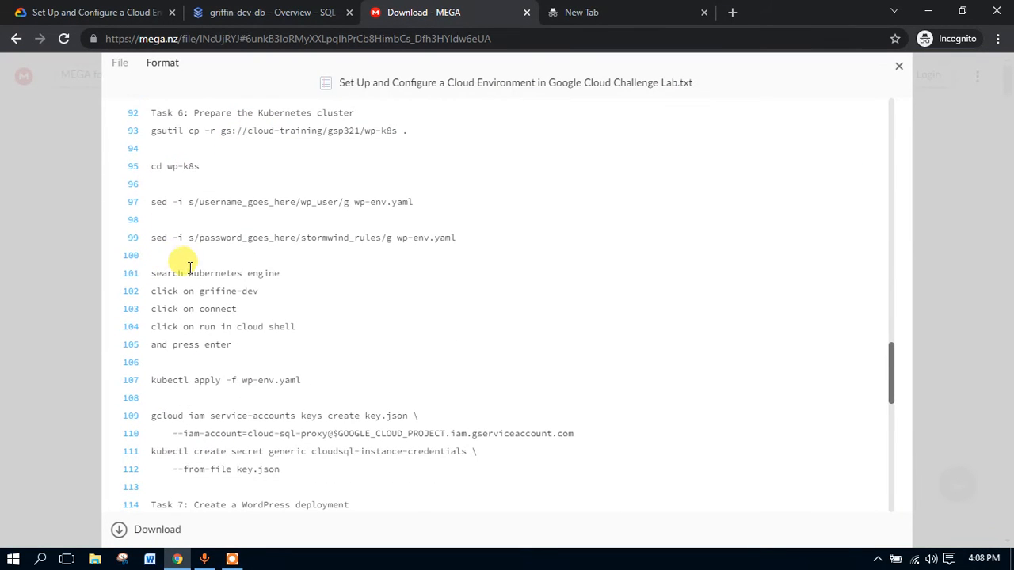
{"action": "scroll", "coordinate": [206, 289], "scroll_direction": "down", "scroll_amount": 1}
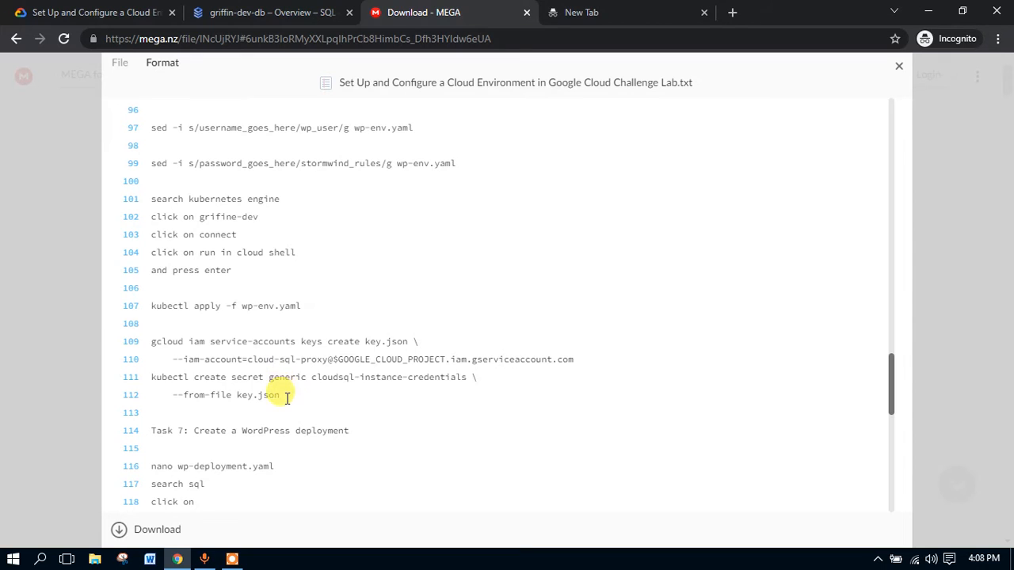
{"action": "left_click_drag", "start_coordinate": [286, 397], "coordinate": [132, 322]}
{"action": "left_click", "coordinate": [252, 12]}
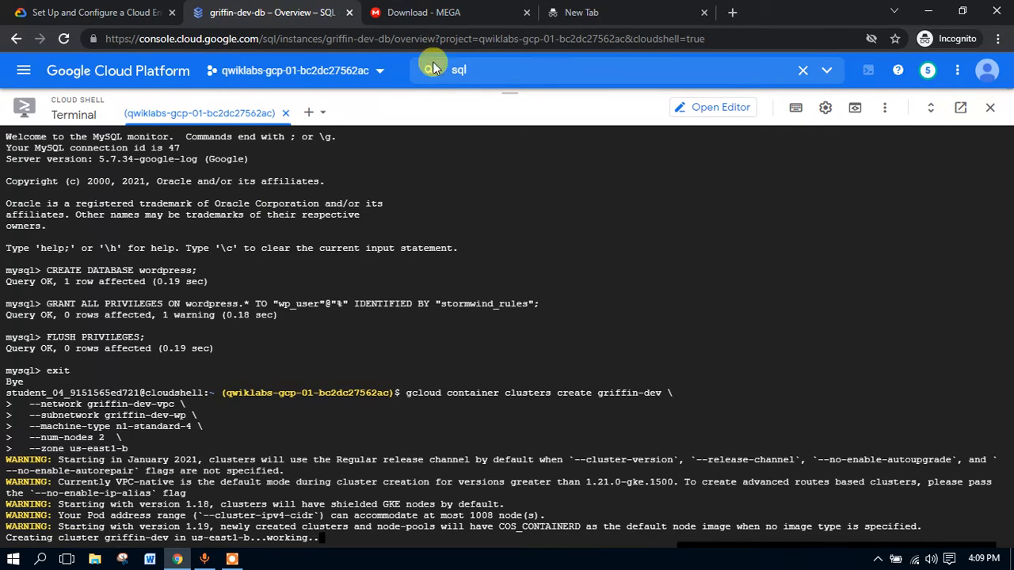
{"action": "left_click", "coordinate": [458, 10]}
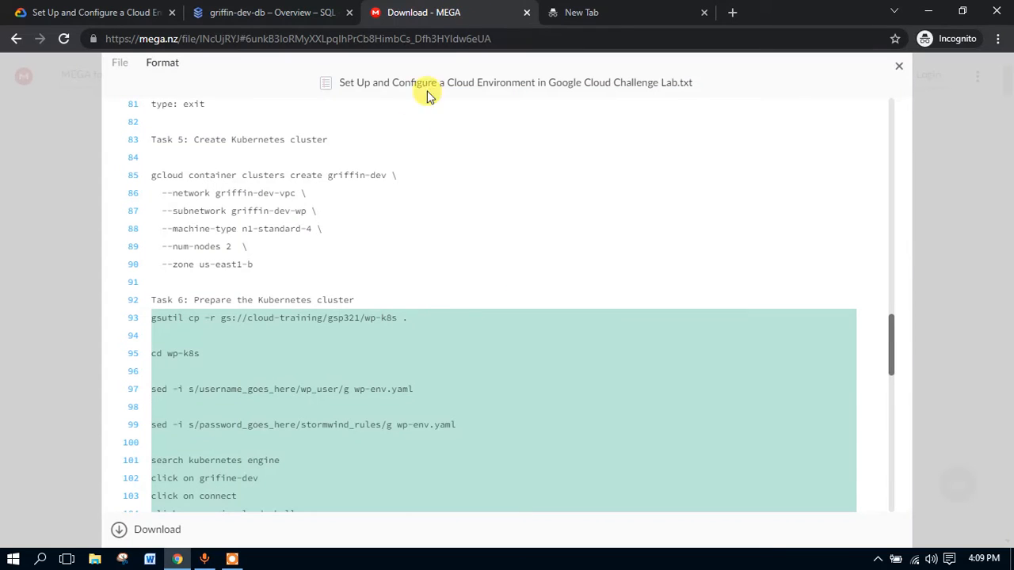
{"action": "left_click", "coordinate": [322, 9]}
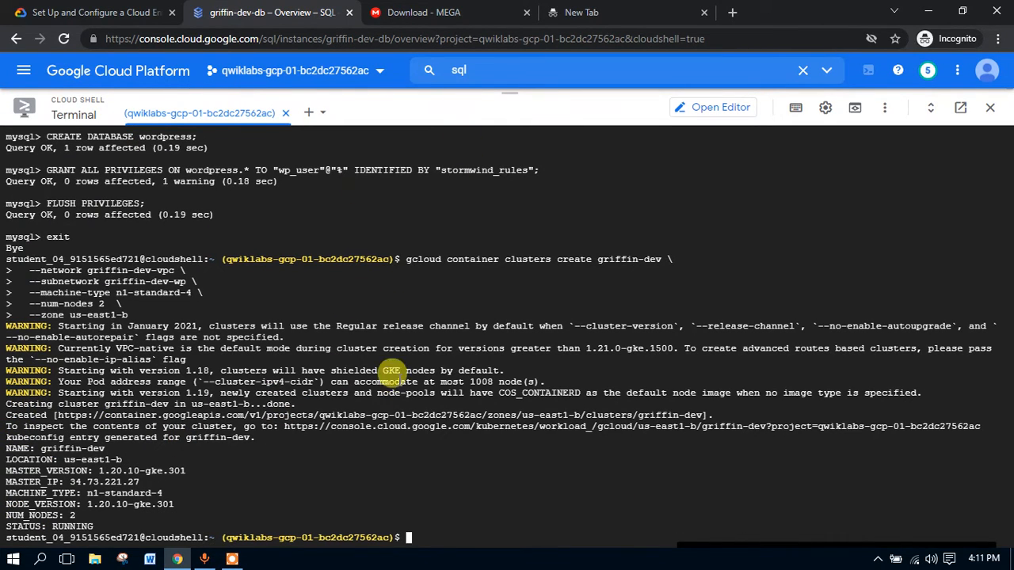
Step: Copy the gsutil command from Task 6 of the notes and run it to copy gs://cloud-training/gsp321/wp-k8s into the current Cloud Shell directory
{"action": "left_click", "coordinate": [471, 11]}
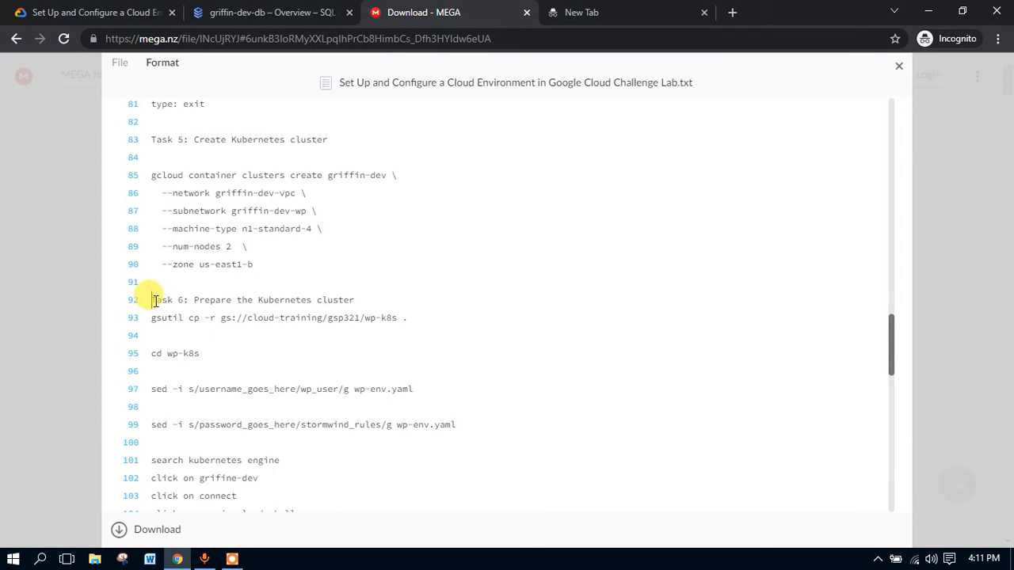
{"action": "left_click_drag", "start_coordinate": [156, 301], "coordinate": [195, 299]}
{"action": "left_click", "coordinate": [222, 313]}
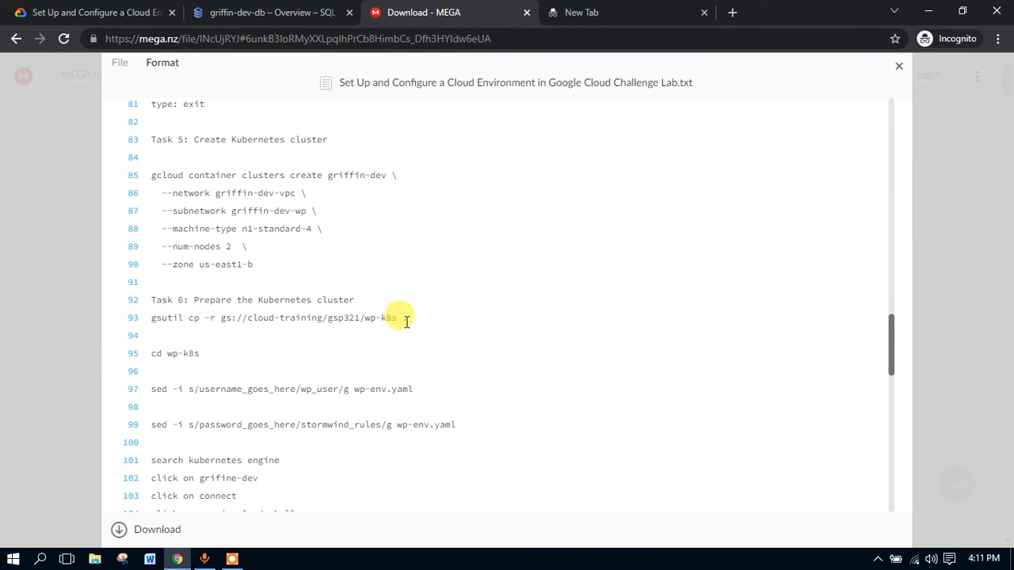
{"action": "left_click_drag", "start_coordinate": [406, 319], "coordinate": [152, 323]}
{"action": "key", "text": "ctrl+c"}
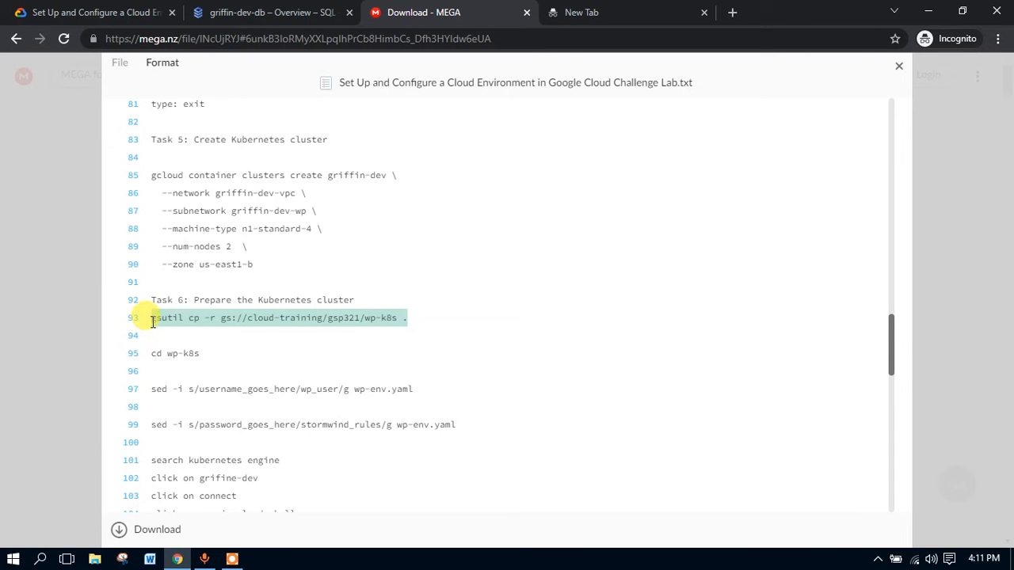
{"action": "left_click", "coordinate": [246, 8]}
{"action": "key", "text": "ctrl+v"}
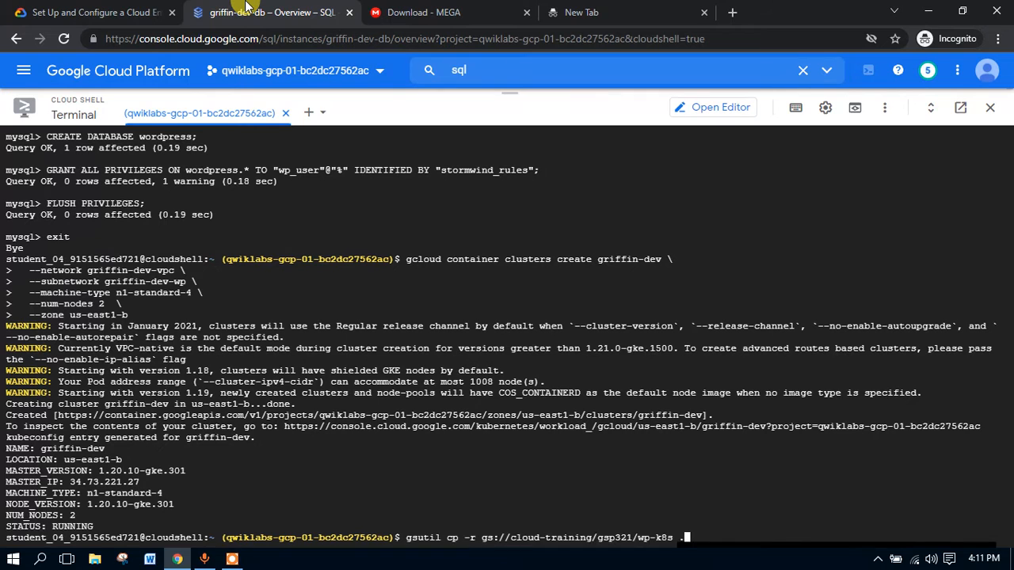
{"action": "key", "text": "Return"}
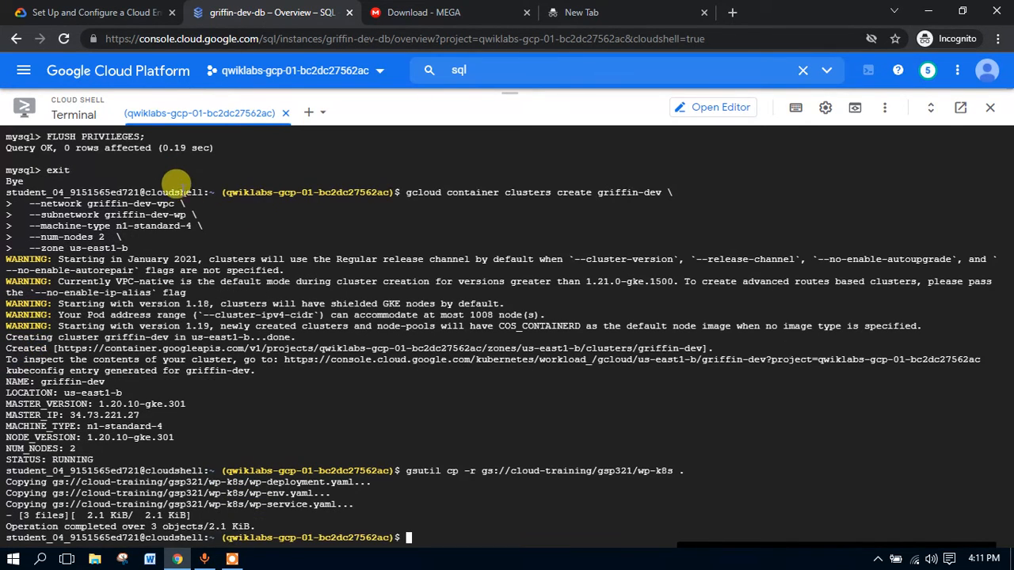
Step: Change into the wp-k8s directory with the cd command copied from the notes
{"action": "left_click", "coordinate": [443, 12]}
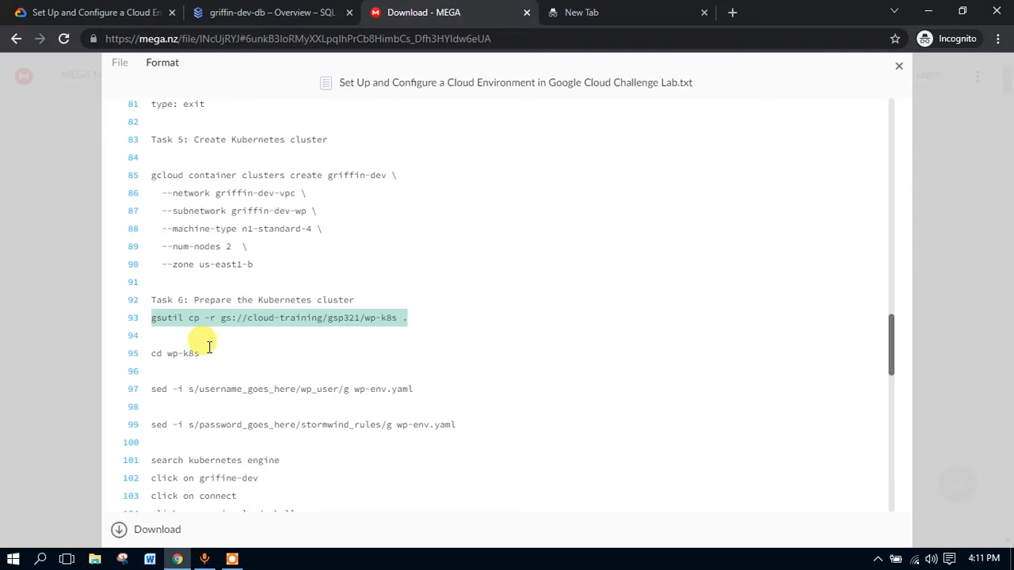
{"action": "left_click_drag", "start_coordinate": [209, 349], "coordinate": [149, 348]}
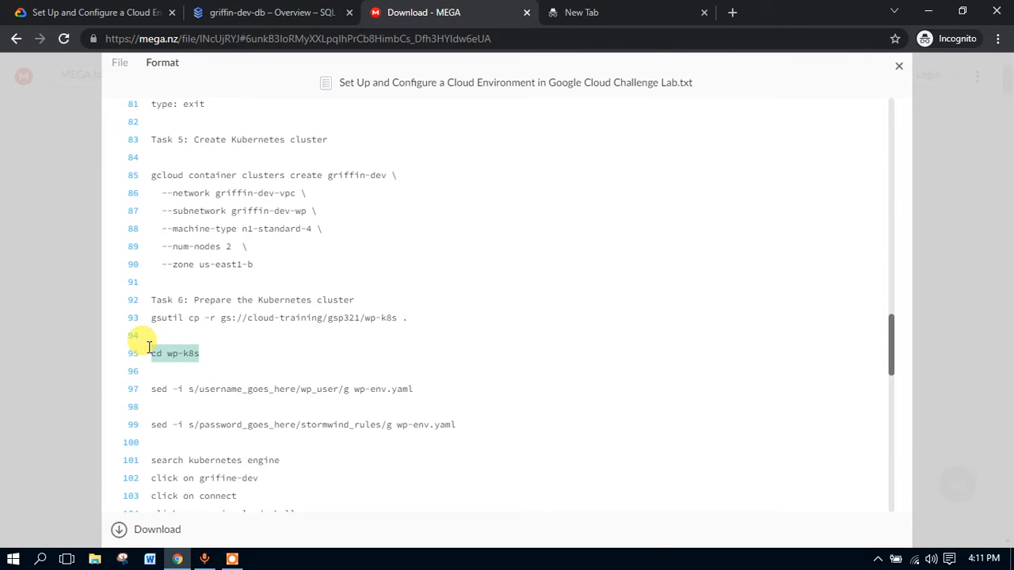
{"action": "left_click", "coordinate": [208, 8]}
{"action": "key", "text": "Return"}
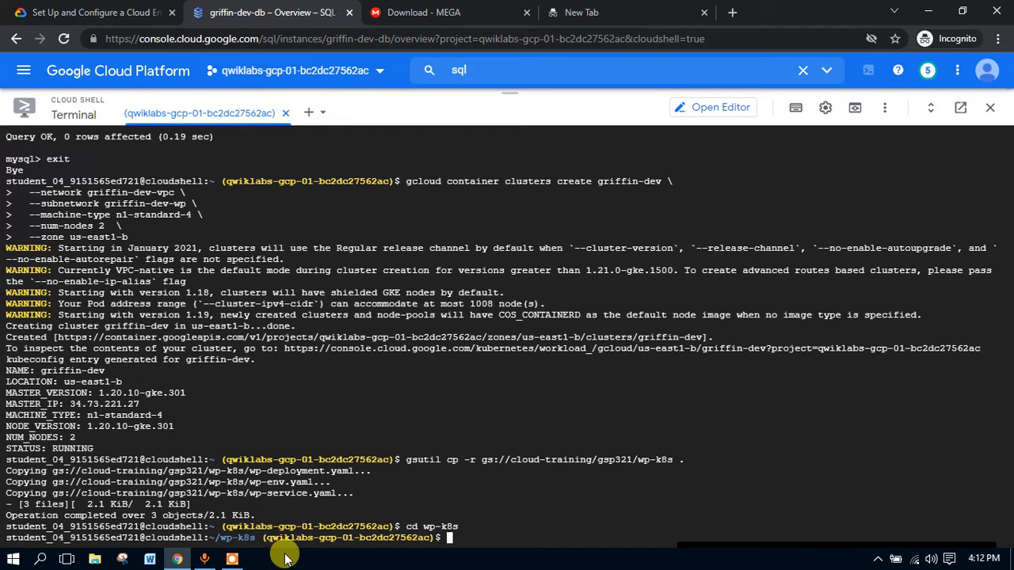
Step: Copy and run the notes' sed command to replace username_goes_here with wp_user in wp-env.yaml
{"action": "left_click", "coordinate": [443, 15]}
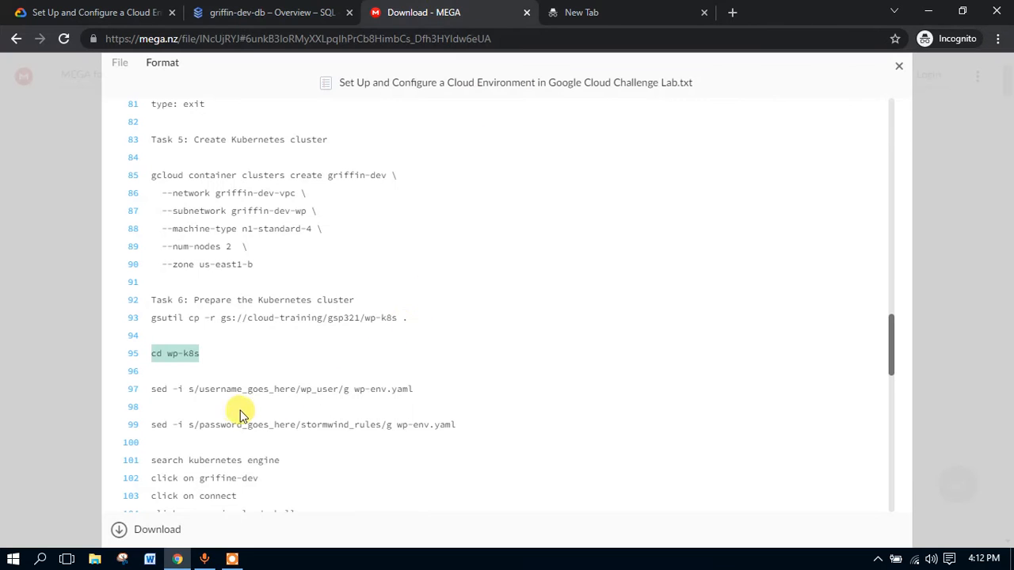
{"action": "left_click_drag", "start_coordinate": [414, 389], "coordinate": [64, 394]}
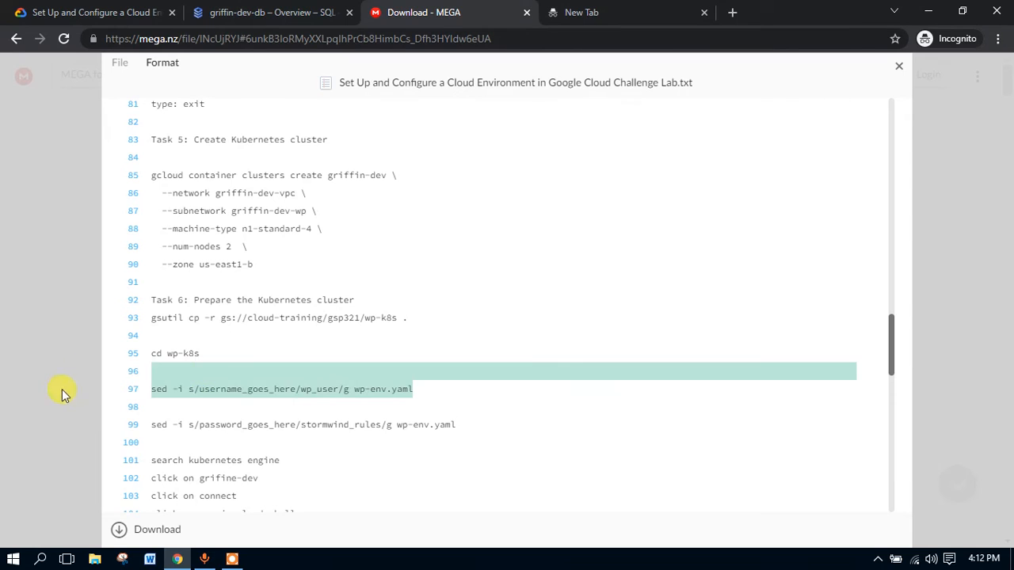
{"action": "left_click", "coordinate": [412, 388]}
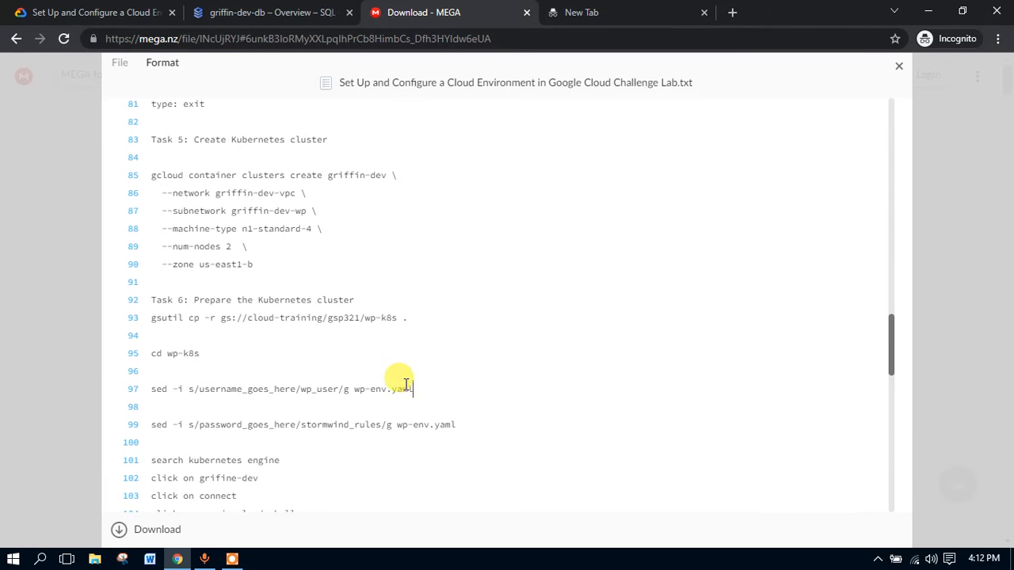
{"action": "left_click_drag", "start_coordinate": [407, 387], "coordinate": [127, 396]}
{"action": "key", "text": "ctrl+c"}
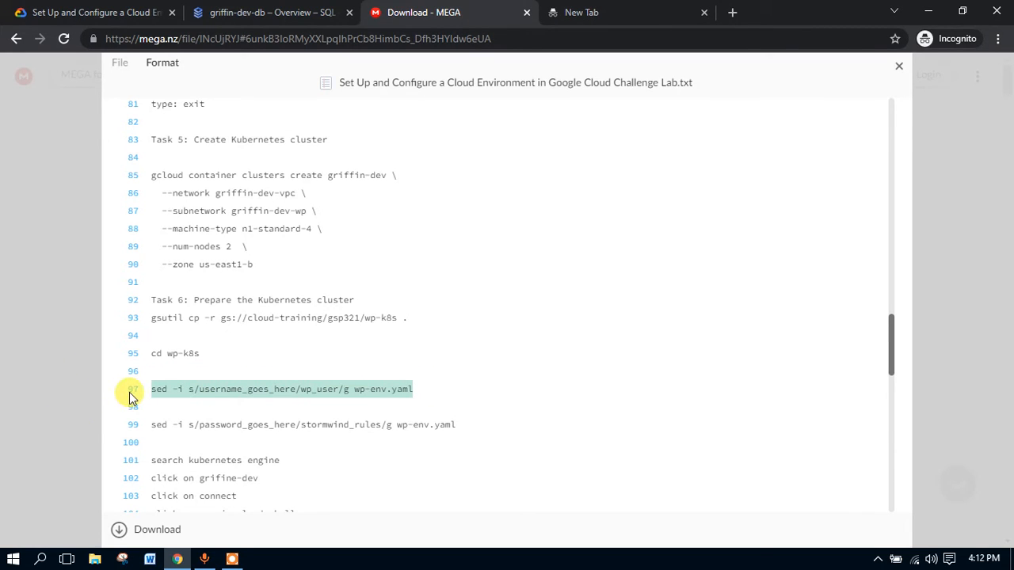
{"action": "left_click", "coordinate": [257, 8]}
{"action": "key", "text": "ctrl+v"}
{"action": "key", "text": "Return"}
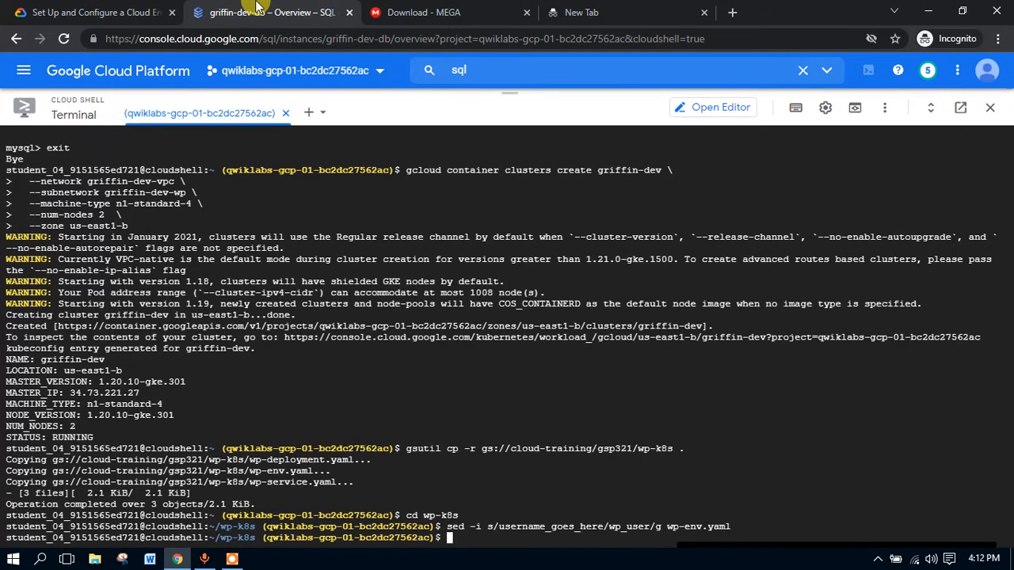
Step: Copy and run the notes' sed command to replace password_goes_here with the WordPress database password in wp-env.yaml
{"action": "left_click", "coordinate": [432, 12]}
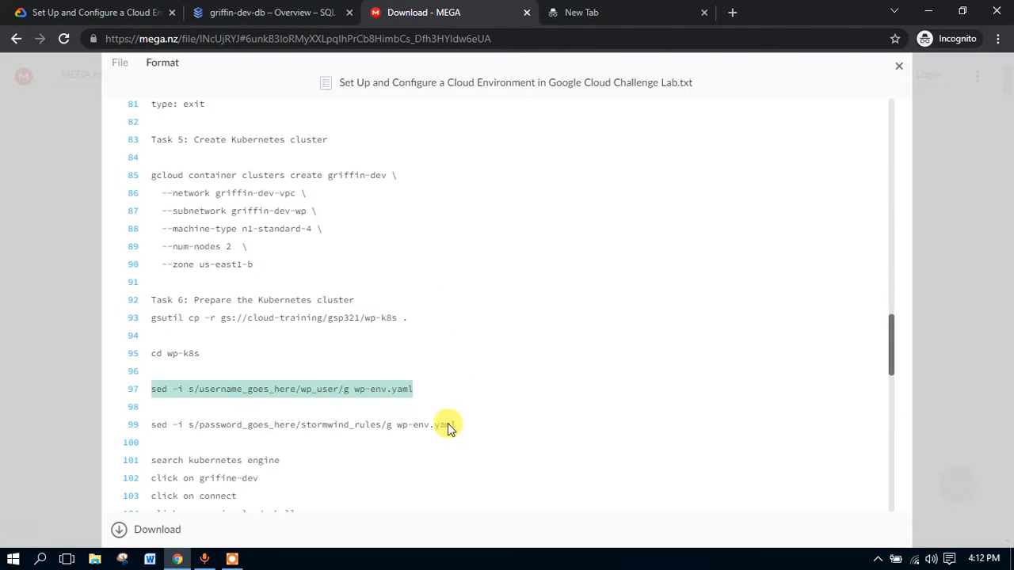
{"action": "left_click_drag", "start_coordinate": [460, 425], "coordinate": [155, 424]}
{"action": "key", "text": "ctrl+c"}
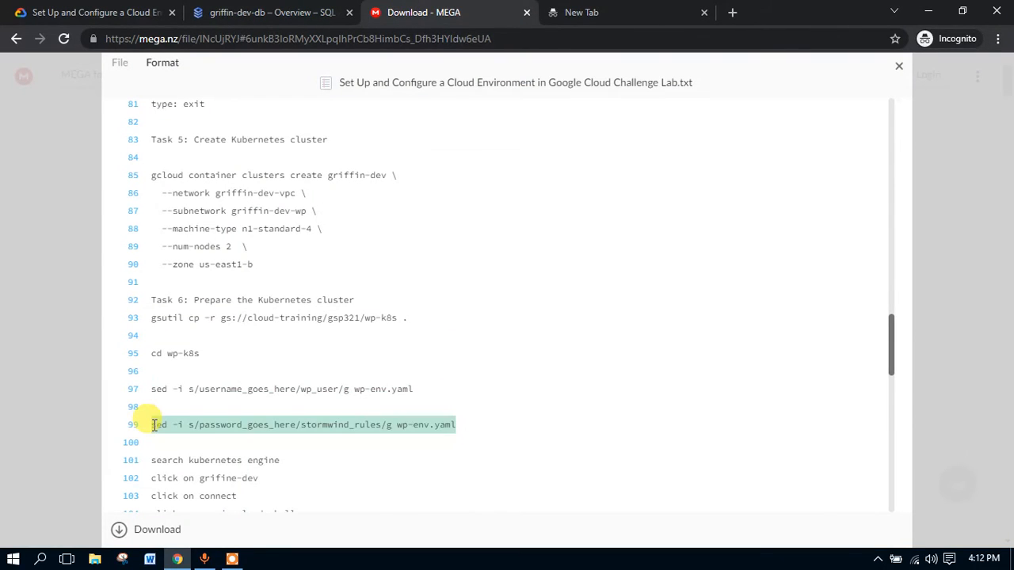
{"action": "left_click", "coordinate": [321, 10]}
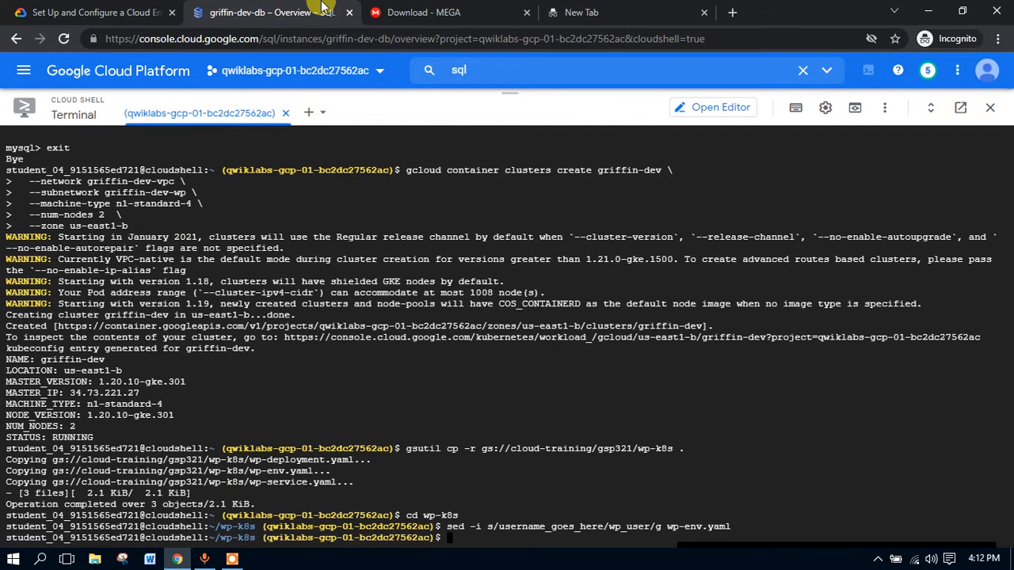
{"action": "key", "text": "ctrl+v"}
{"action": "key", "text": "Return"}
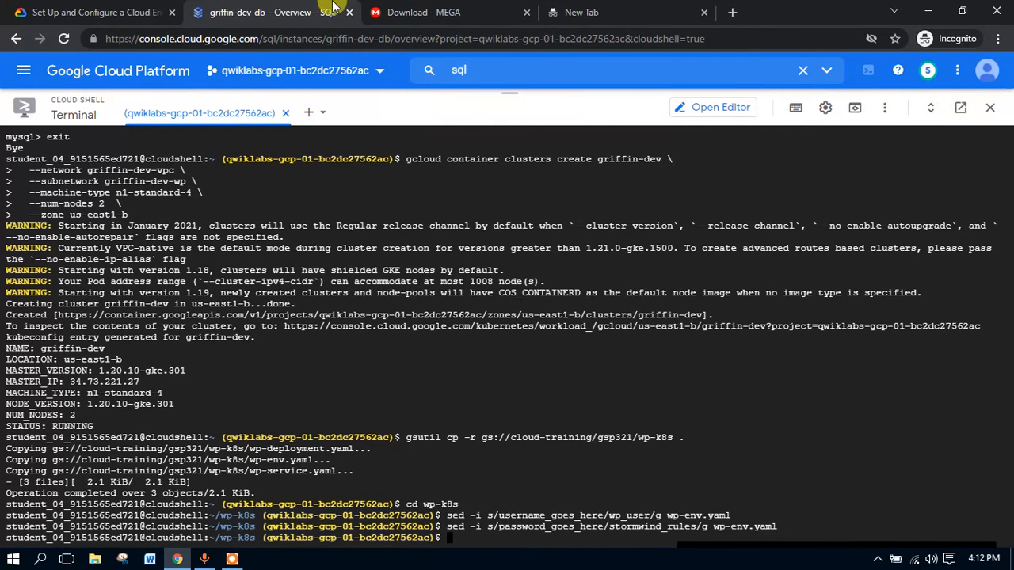
Step: Copy "kubernetes engine" from the notes, search the Google Cloud console for it, and open the Kubernetes Engine page
{"action": "left_click", "coordinate": [408, 11]}
{"action": "scroll", "coordinate": [225, 464], "scroll_direction": "down", "scroll_amount": 2}
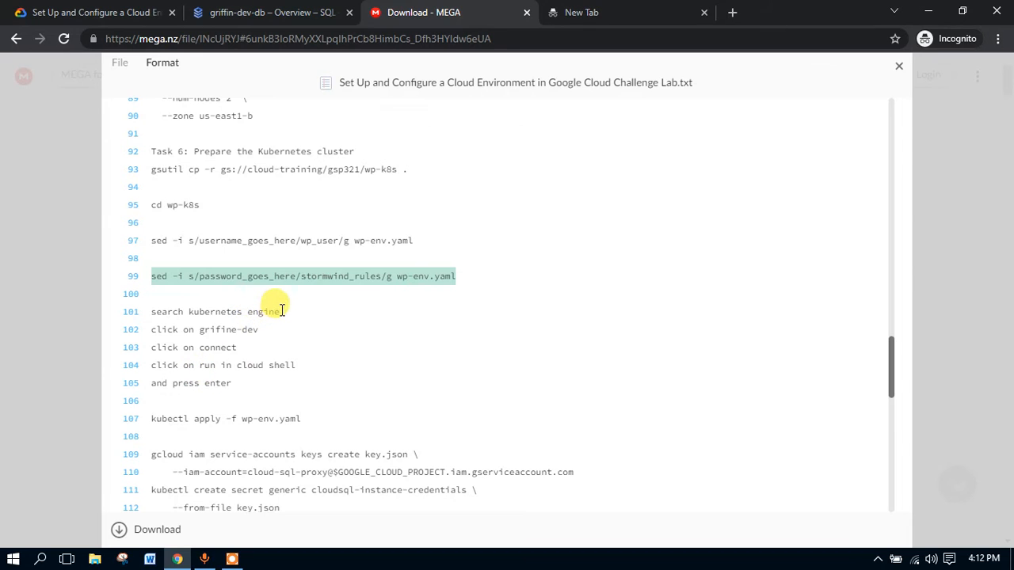
{"action": "left_click_drag", "start_coordinate": [281, 311], "coordinate": [205, 307]}
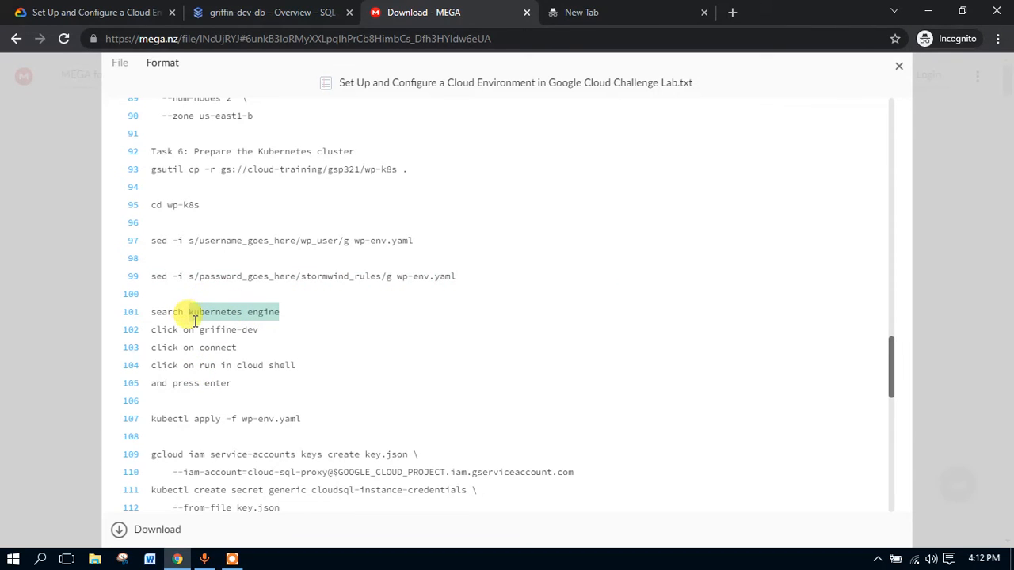
{"action": "left_click", "coordinate": [198, 8]}
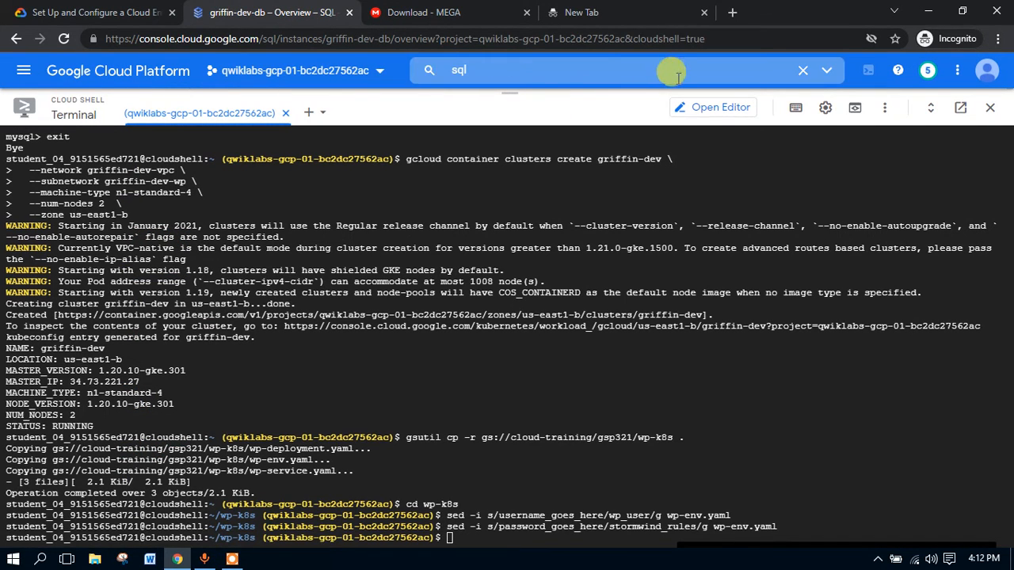
{"action": "left_click_drag", "start_coordinate": [509, 93], "coordinate": [431, 478]}
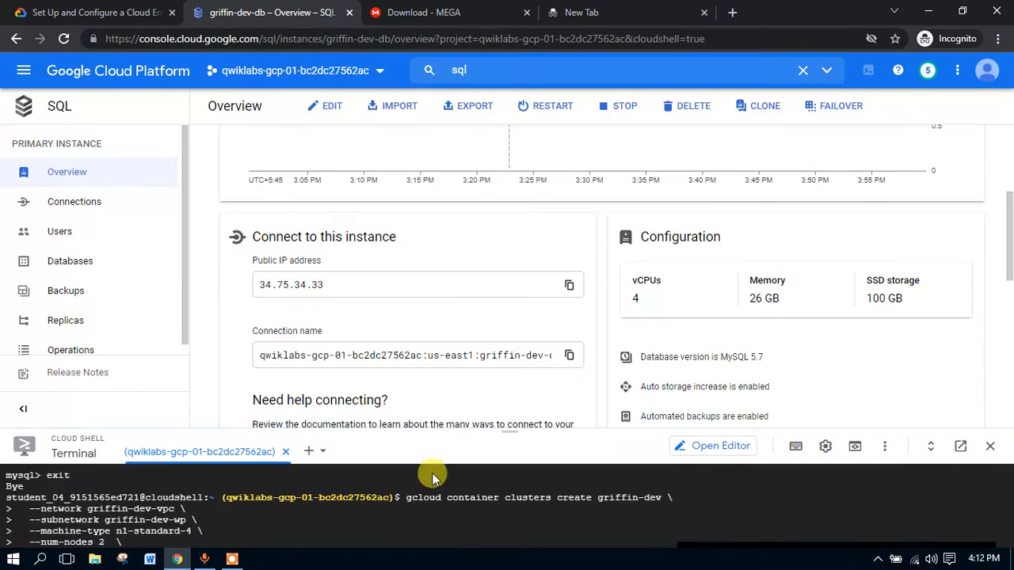
{"action": "left_click", "coordinate": [525, 67]}
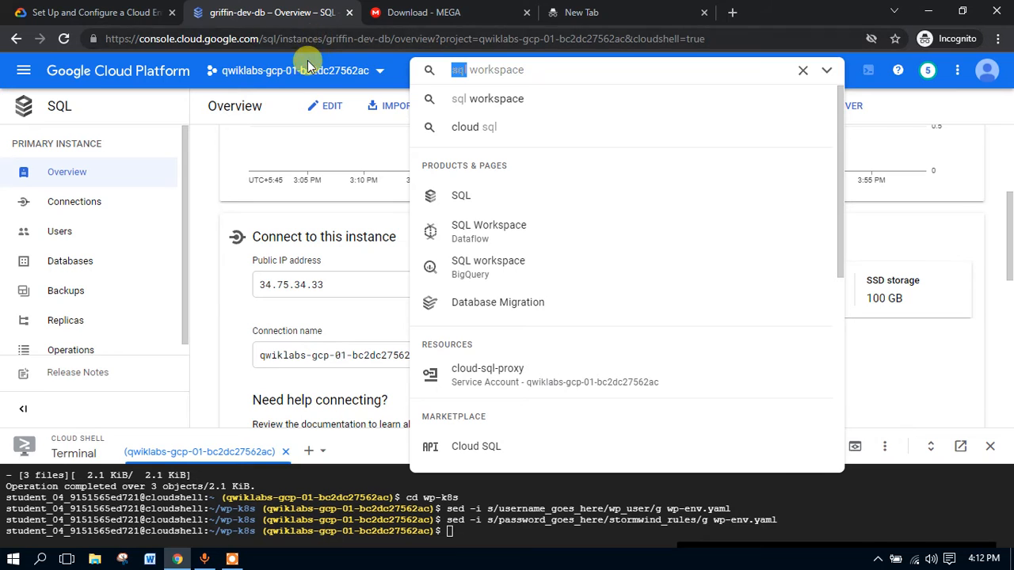
{"action": "type", "text": "kubernetes engine"}
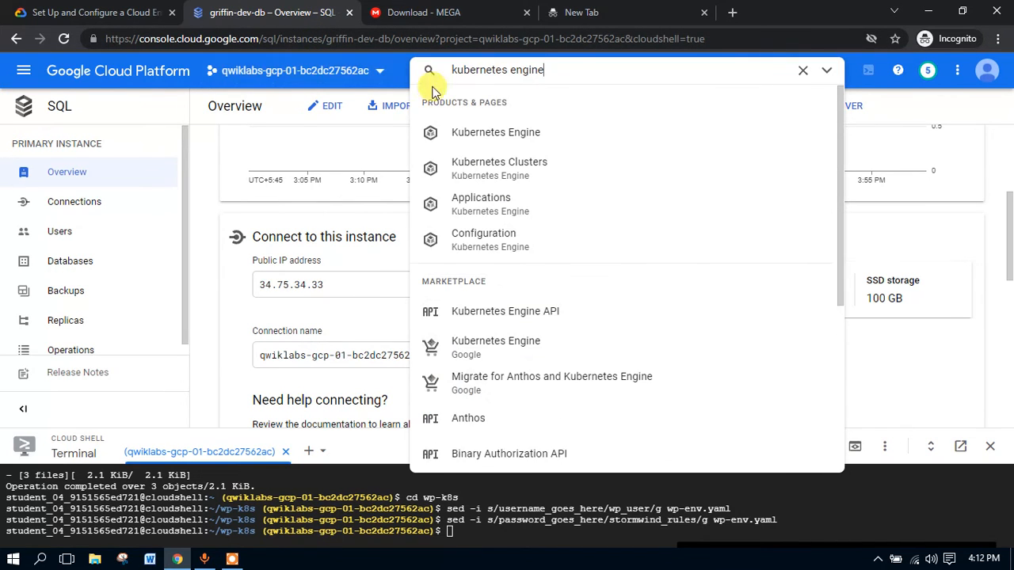
{"action": "left_click", "coordinate": [483, 133]}
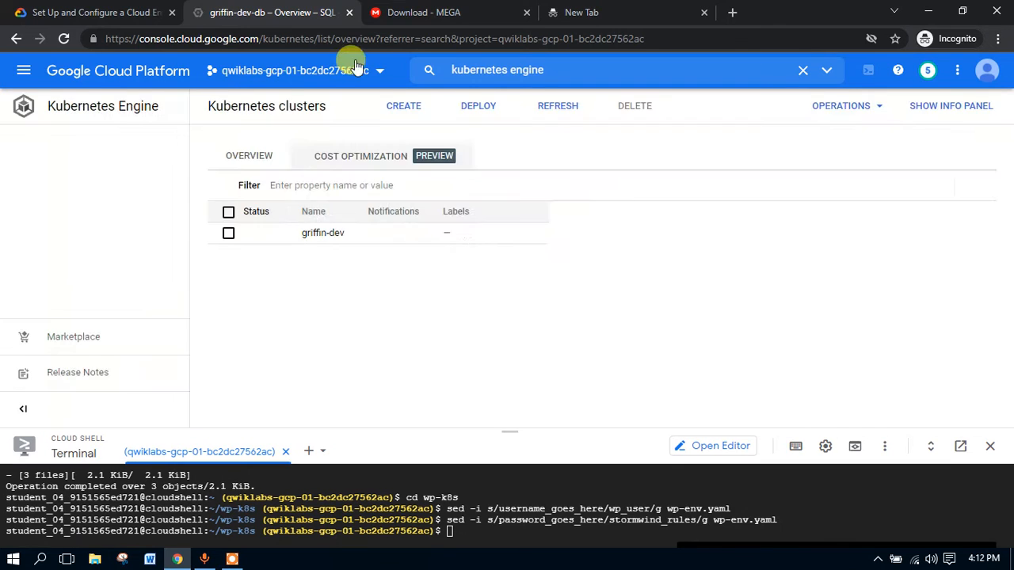
Step: Check the notes, dismiss the Autopilot introduction, and open the griffin-dev cluster's details
{"action": "left_click", "coordinate": [443, 12]}
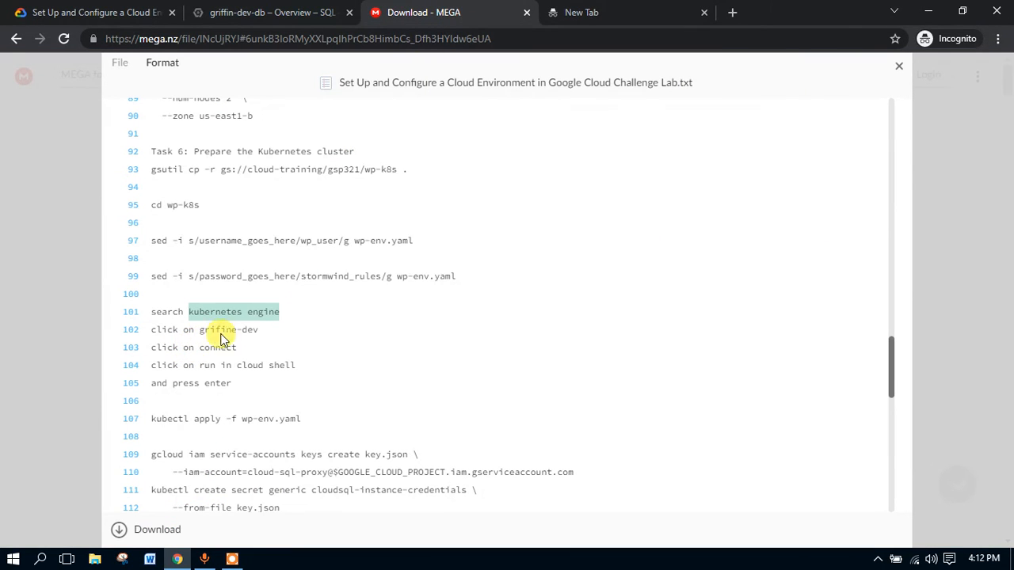
{"action": "left_click", "coordinate": [273, 12]}
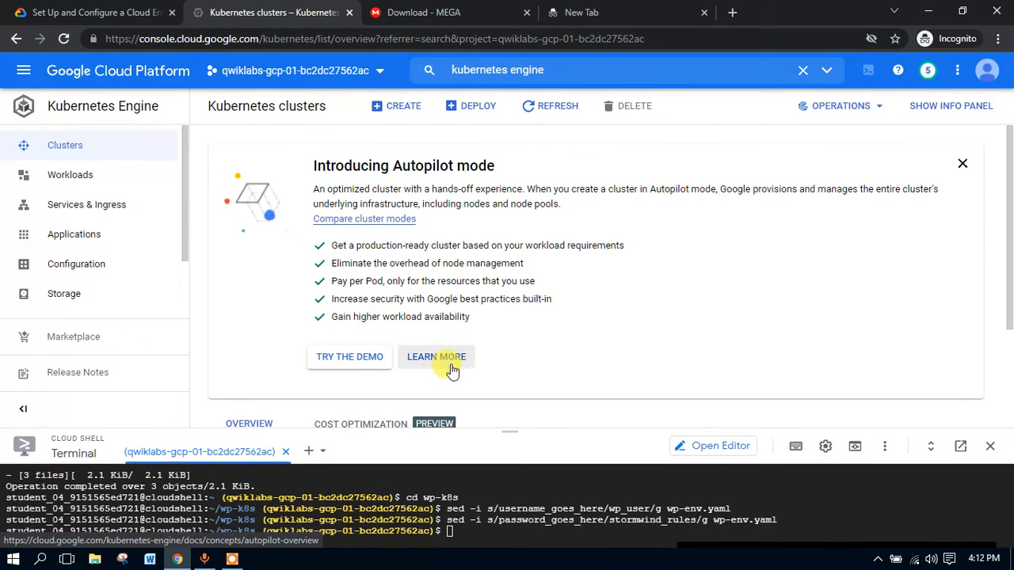
{"action": "left_click", "coordinate": [962, 163]}
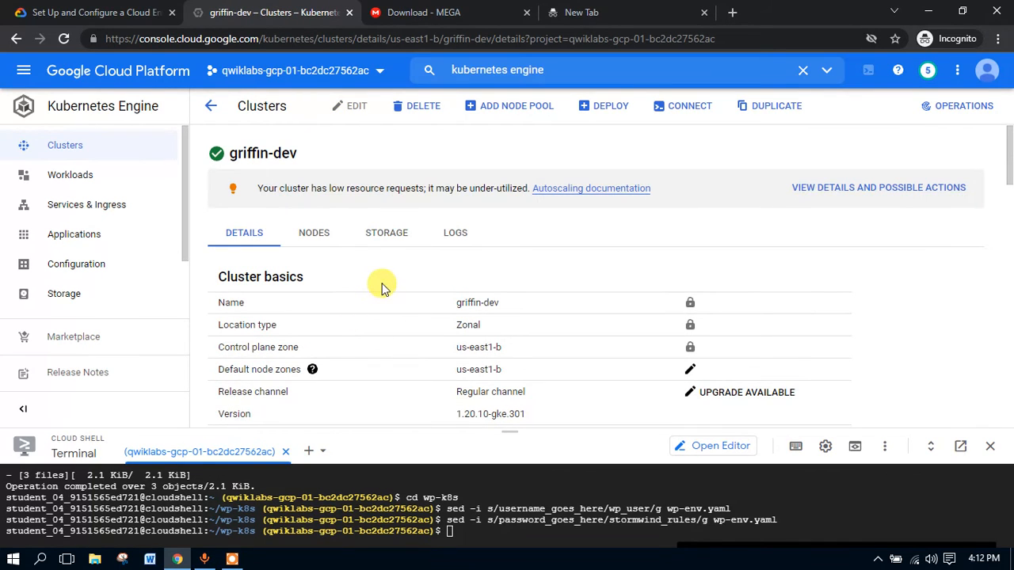
Step: Connect to the griffin-dev cluster by running its suggested get-credentials command in Cloud Shell, as the notes instruct
{"action": "left_click", "coordinate": [427, 12]}
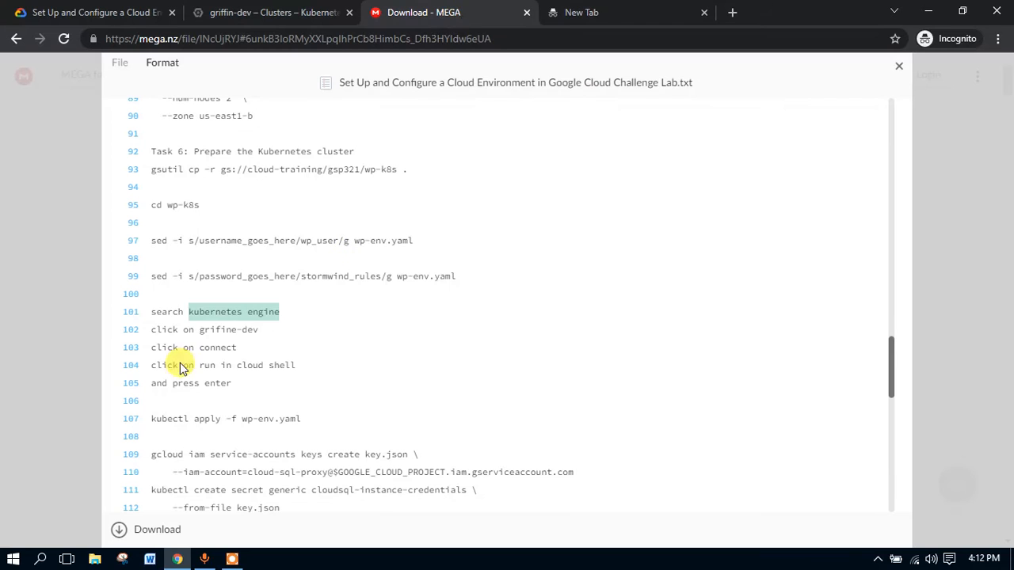
{"action": "left_click", "coordinate": [224, 9]}
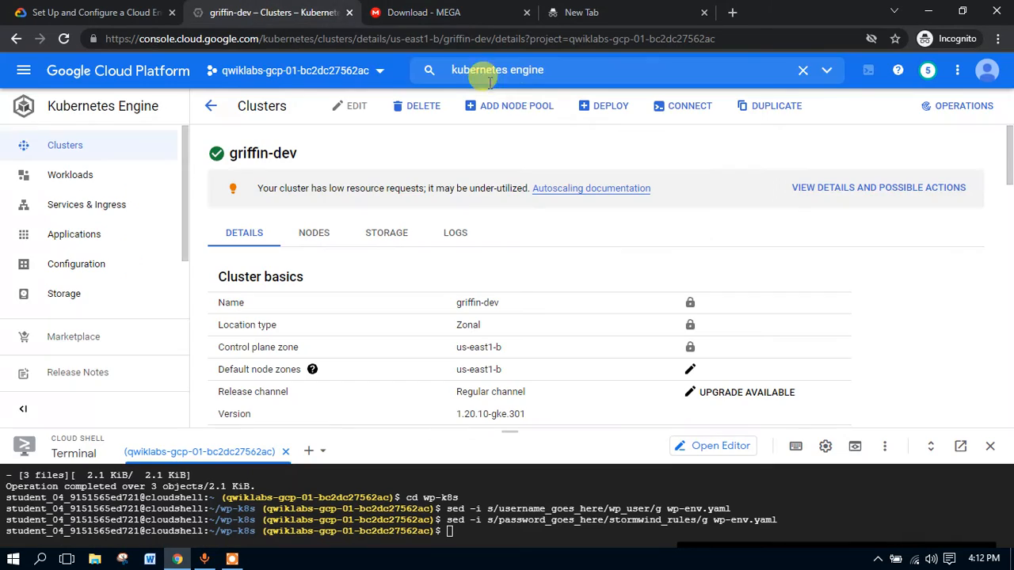
{"action": "left_click", "coordinate": [672, 108]}
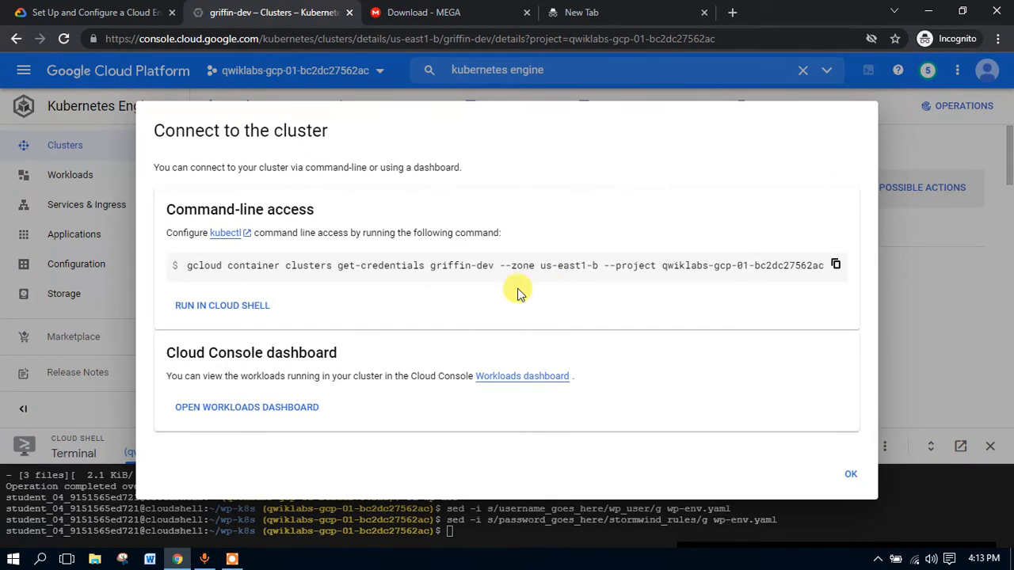
{"action": "left_click", "coordinate": [227, 306]}
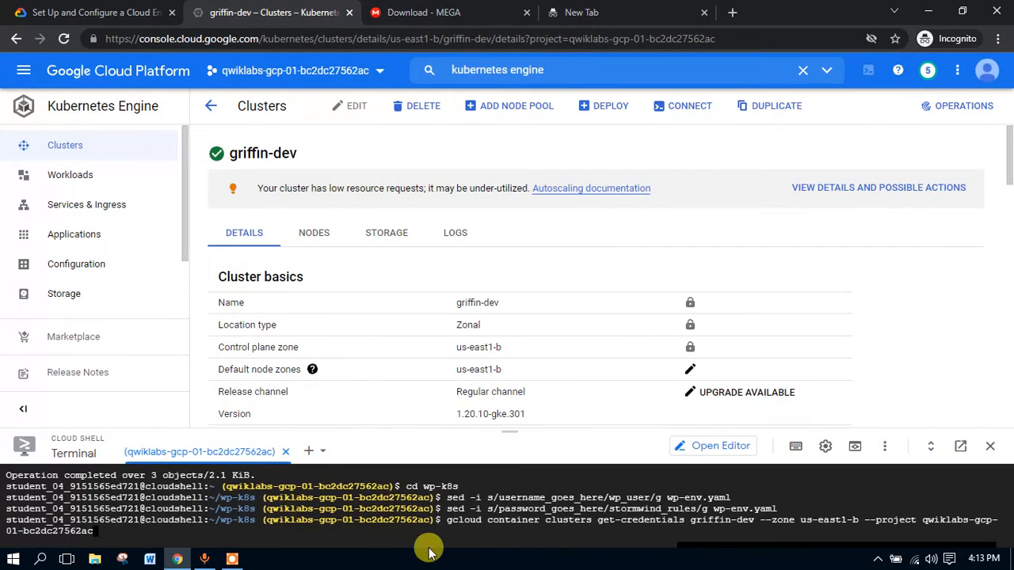
{"action": "key", "text": "Return"}
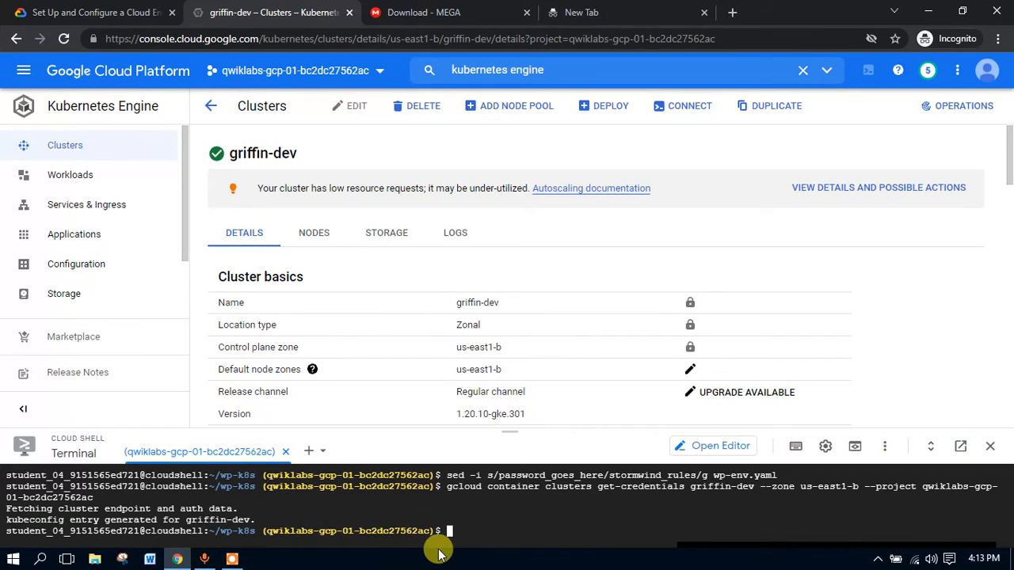
Step: Copy kubectl apply -f wp-env.yaml from the notes and run it in Cloud Shell
{"action": "left_click", "coordinate": [460, 11]}
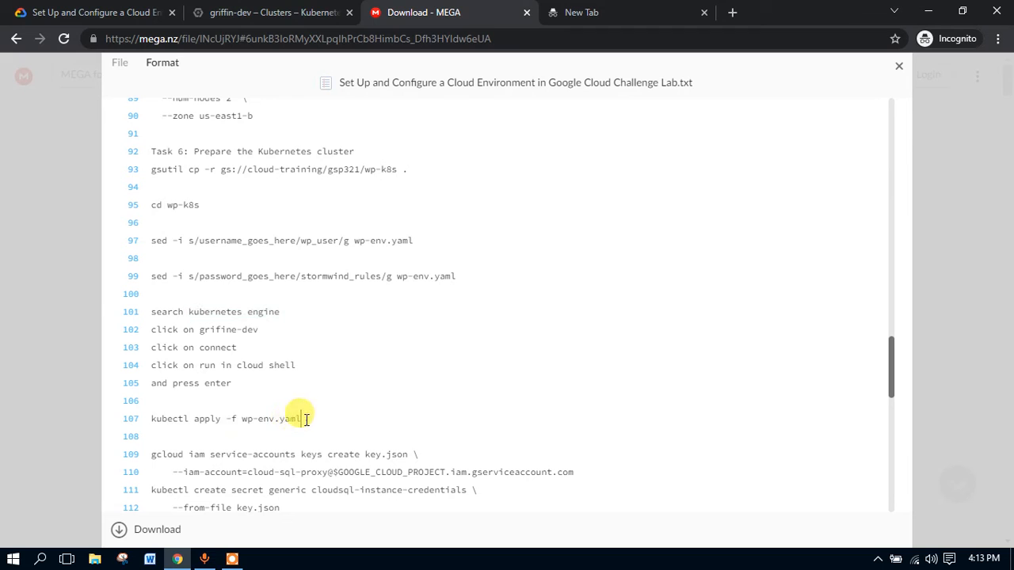
{"action": "left_click_drag", "start_coordinate": [301, 418], "coordinate": [141, 422]}
{"action": "key", "text": "ctrl+c"}
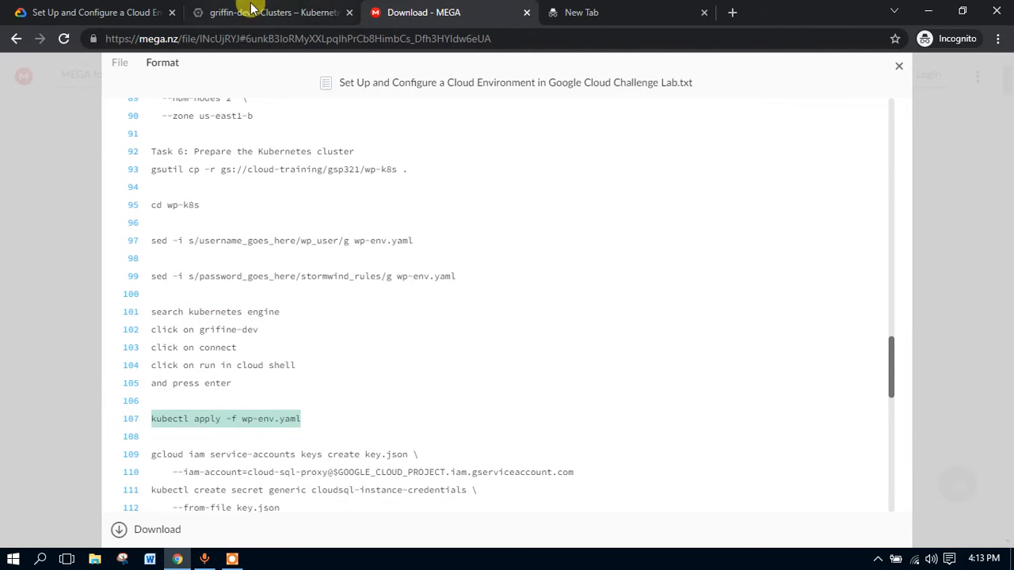
{"action": "left_click", "coordinate": [251, 12]}
{"action": "key", "text": "ctrl+v"}
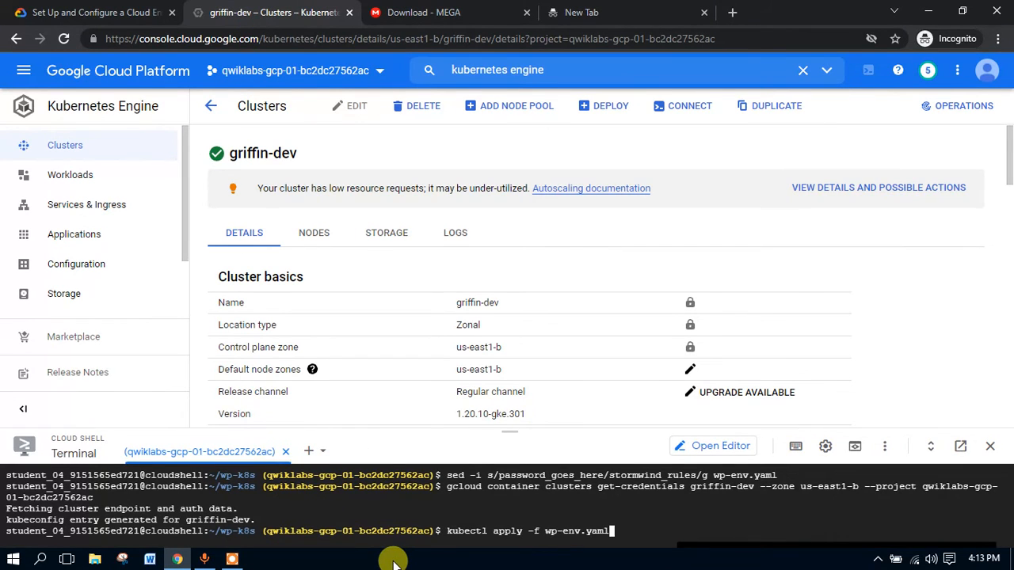
{"action": "key", "text": "Return"}
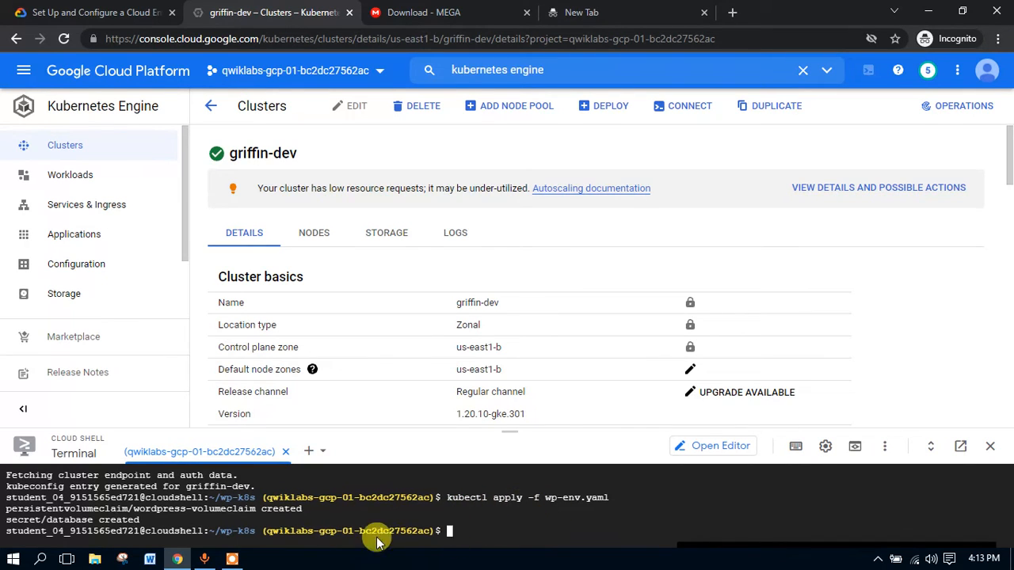
Step: Copy and run the notes' commands to create the cloud-sql-proxy service account key key.json and the cloudsql-instance-credentials secret from it
{"action": "left_click", "coordinate": [407, 12]}
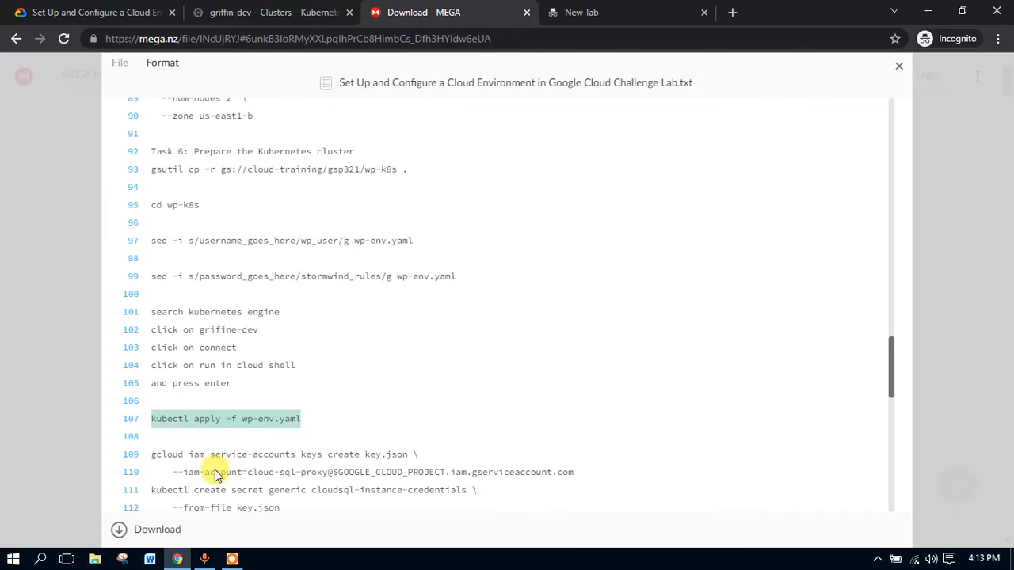
{"action": "scroll", "coordinate": [309, 473], "scroll_direction": "down", "scroll_amount": 2}
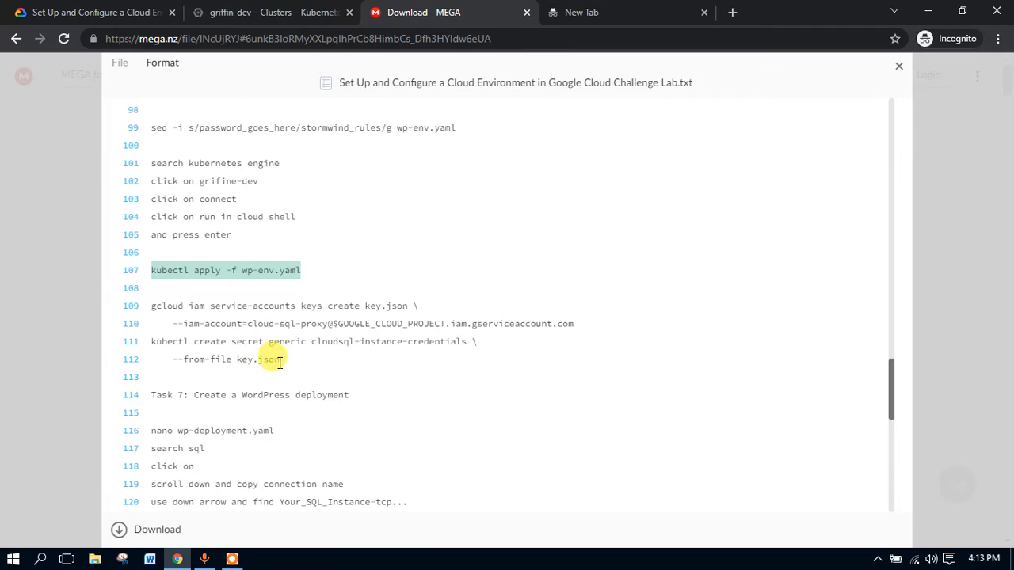
{"action": "left_click_drag", "start_coordinate": [278, 362], "coordinate": [153, 306]}
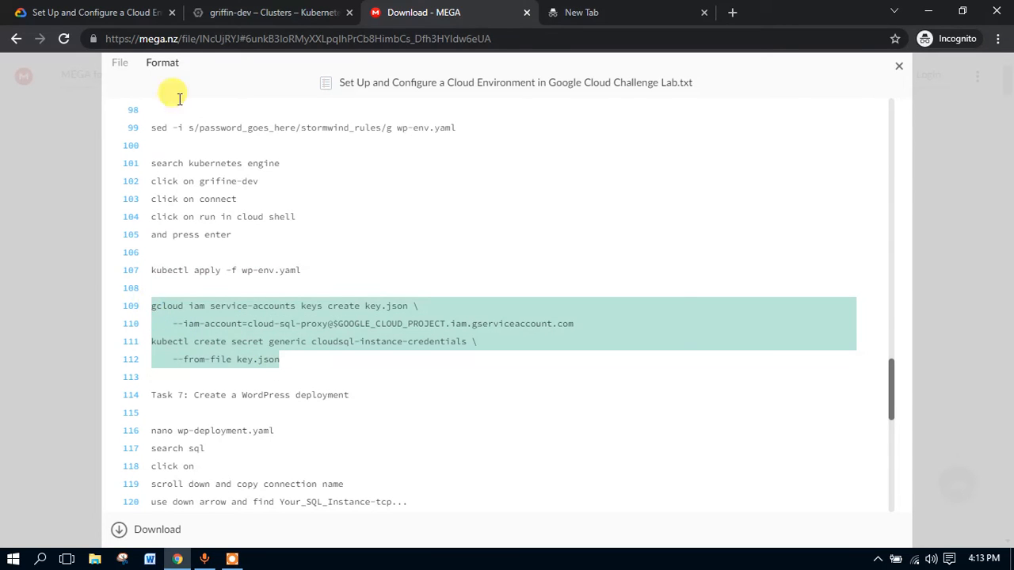
{"action": "left_click", "coordinate": [213, 9]}
{"action": "key", "text": "ctrl+v"}
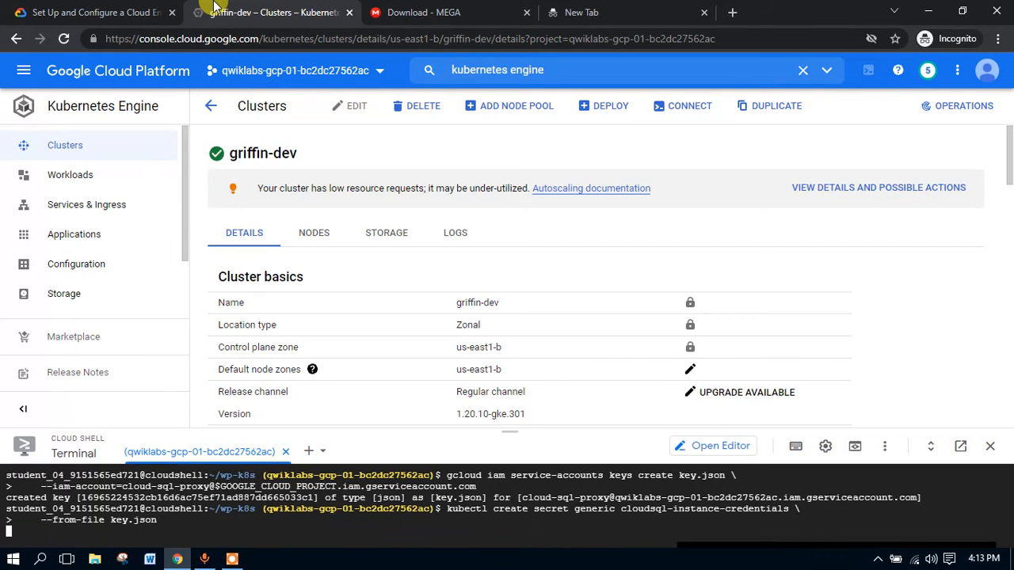
Step: Copy the nano command from Task 7 of the notes and run it to open wp-deployment.yaml for editing
{"action": "key", "text": "ctrl+Tab"}
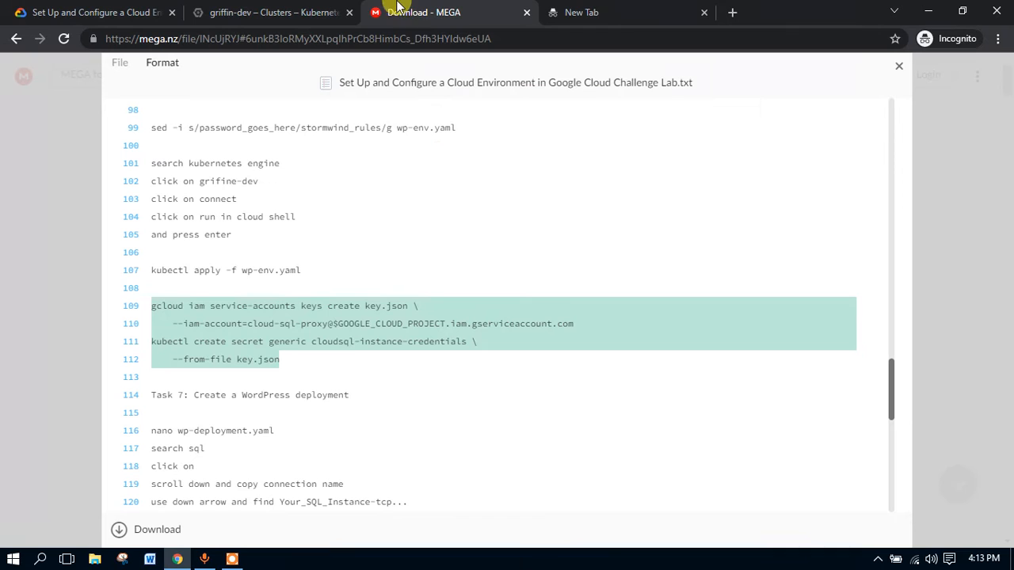
{"action": "scroll", "coordinate": [244, 381], "scroll_direction": "down", "scroll_amount": 1}
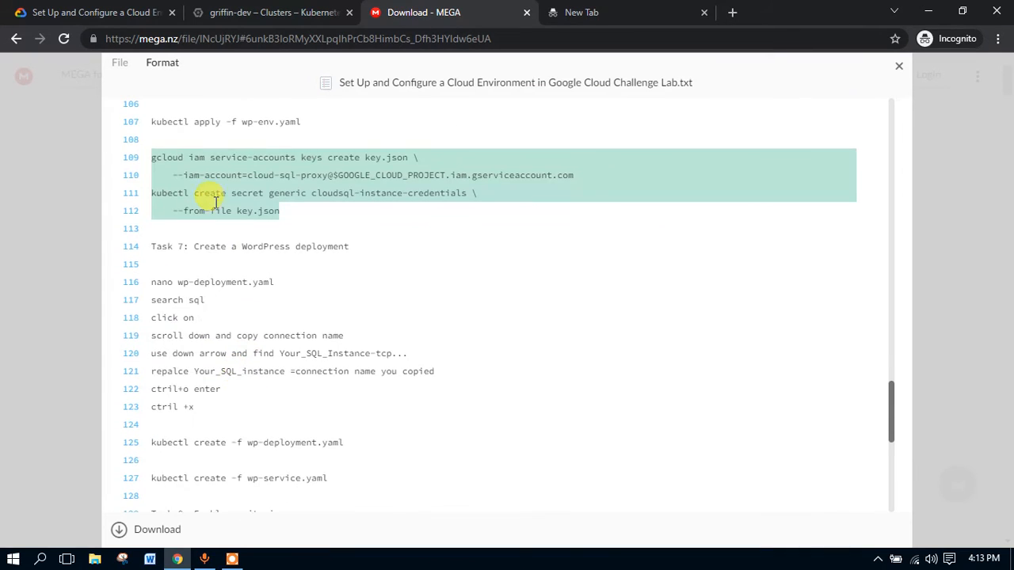
{"action": "scroll", "coordinate": [234, 150], "scroll_direction": "down", "scroll_amount": 2}
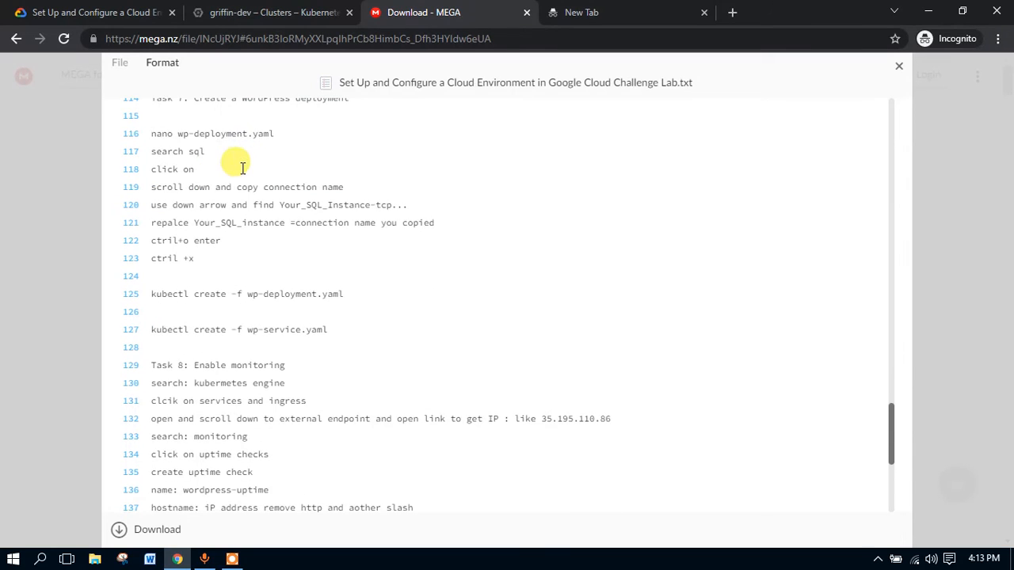
{"action": "scroll", "coordinate": [231, 158], "scroll_direction": "up", "scroll_amount": 1}
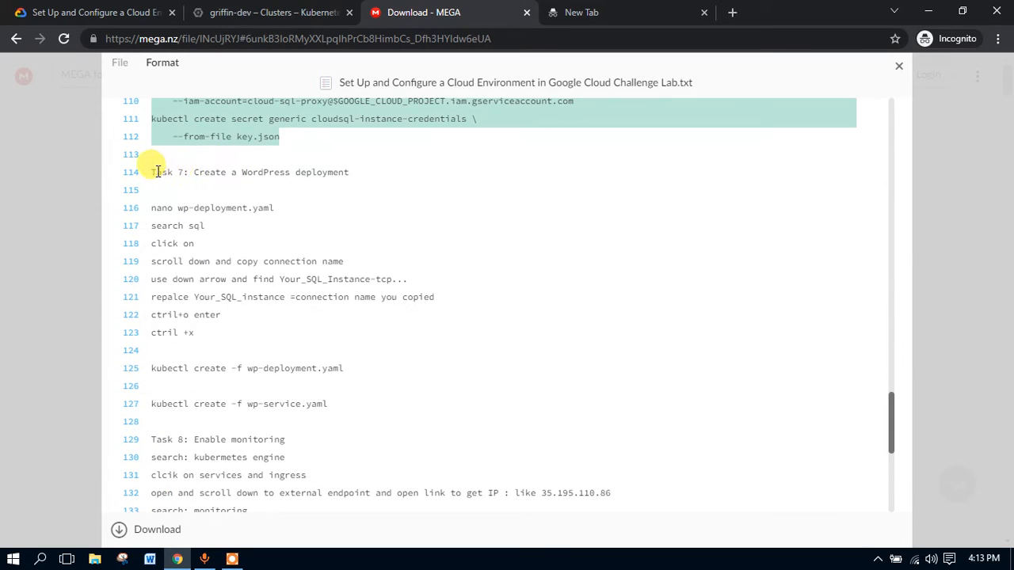
{"action": "left_click_drag", "start_coordinate": [151, 170], "coordinate": [349, 172]}
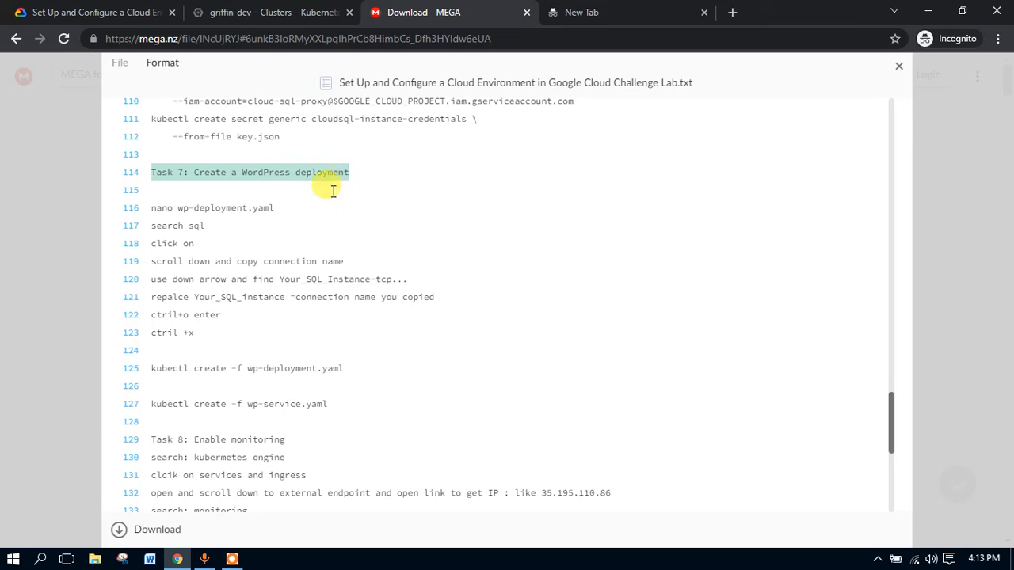
{"action": "left_click_drag", "start_coordinate": [274, 208], "coordinate": [151, 204]}
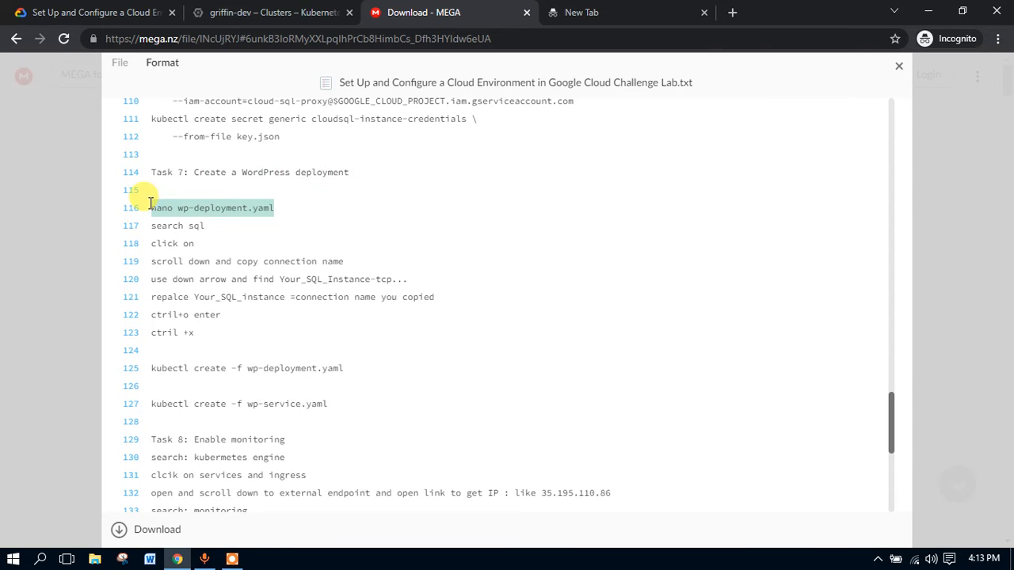
{"action": "left_click", "coordinate": [273, 9]}
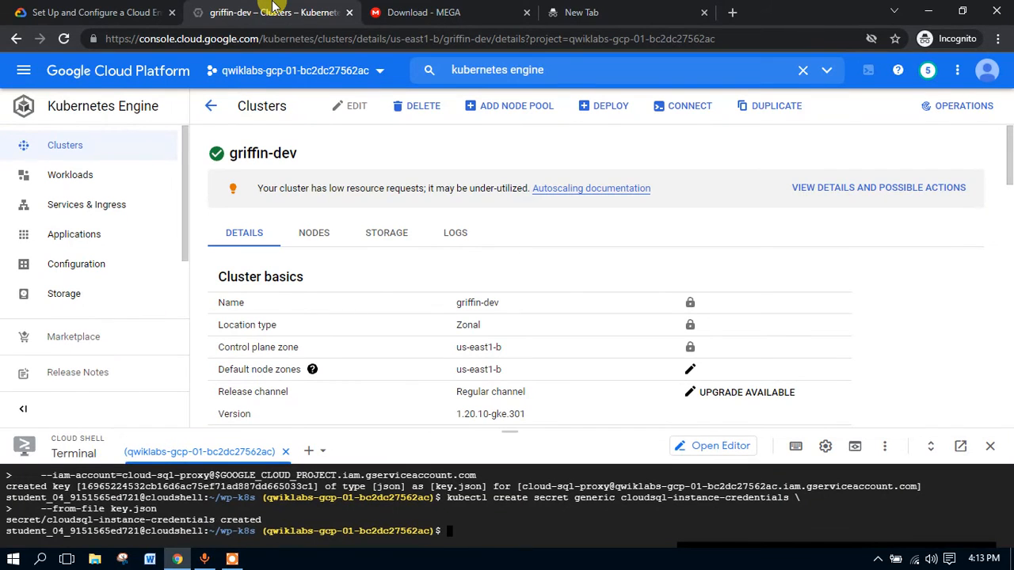
{"action": "key", "text": "ctrl+v"}
{"action": "key", "text": "Return"}
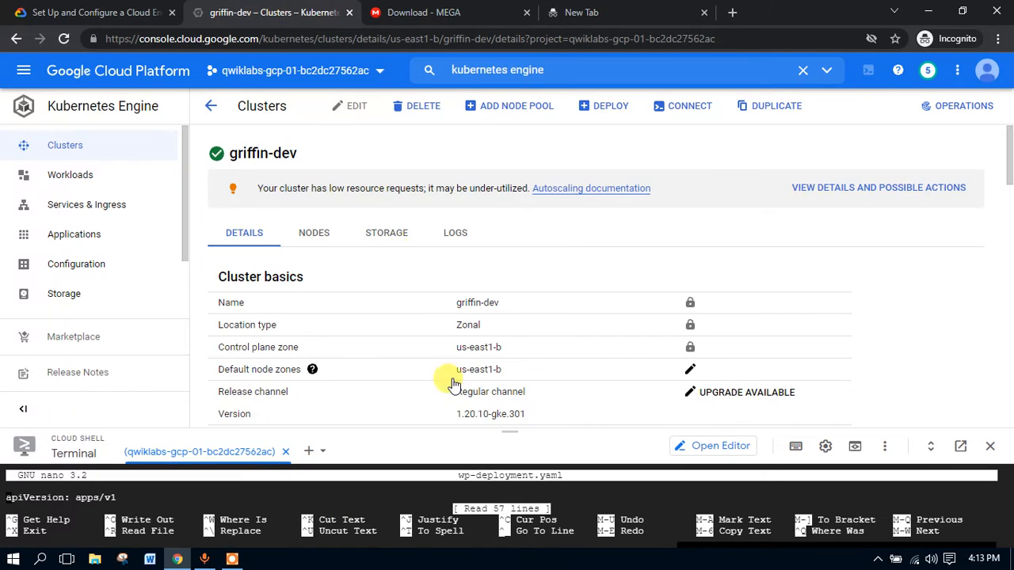
Step: Enlarge the Cloud Shell terminal and go to the YOUR_SQL_INSTANCE placeholder in wp-deployment.yaml, as Task 7 of the notes instructs
{"action": "left_click_drag", "start_coordinate": [509, 420], "coordinate": [448, 26]}
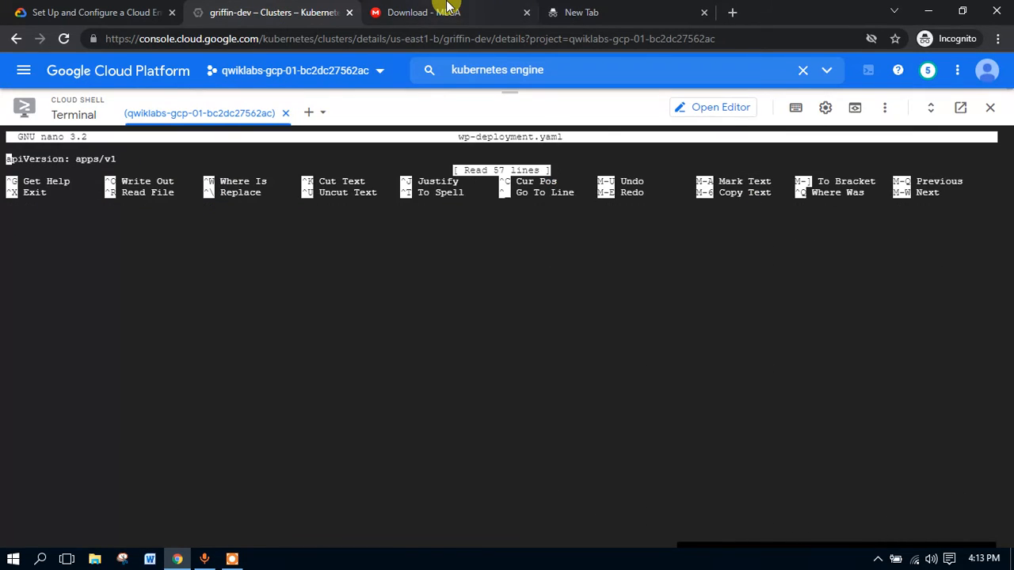
{"action": "left_click", "coordinate": [382, 13]}
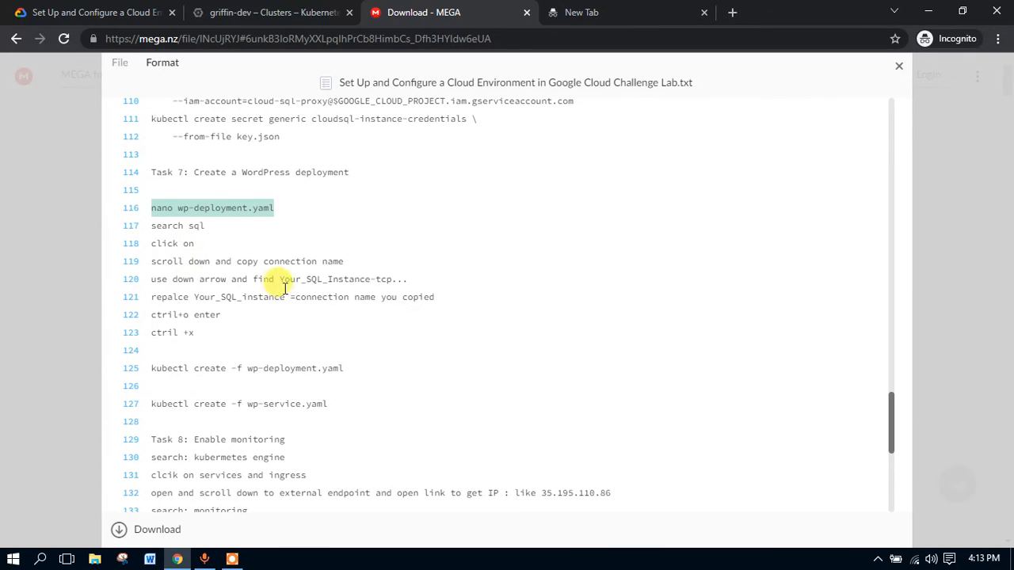
{"action": "left_click", "coordinate": [273, 12]}
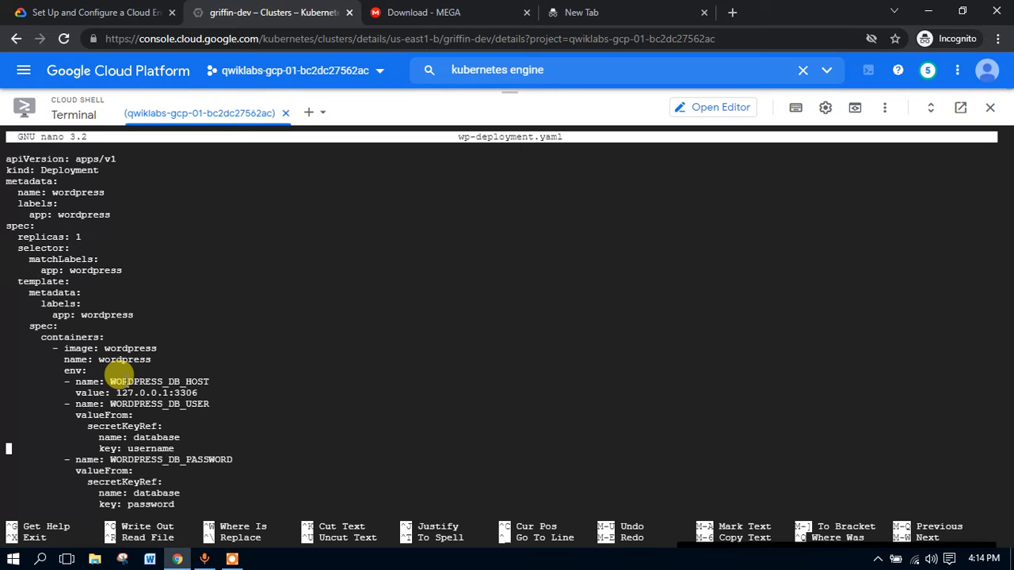
{"action": "key", "text": "Down"}
{"action": "key", "text": "Down"}
{"action": "key", "text": "Down"}
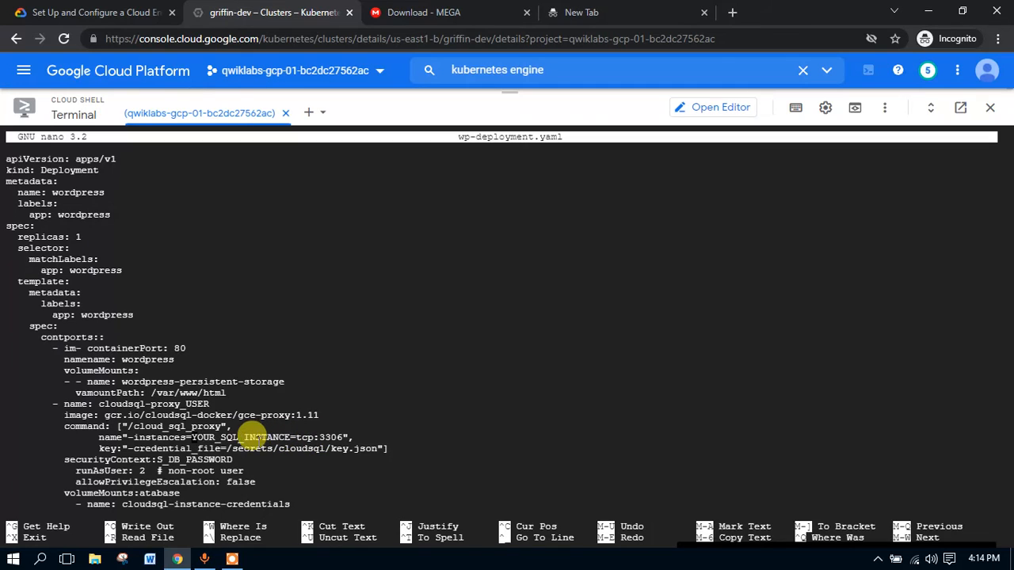
Step: Copy the SQL connection name qwiklabs-gcp-01-bc2dc27562ac:us-east1:griffin-dev-db kept in the spare browser tab and return to Cloud Shell
{"action": "left_click", "coordinate": [451, 11]}
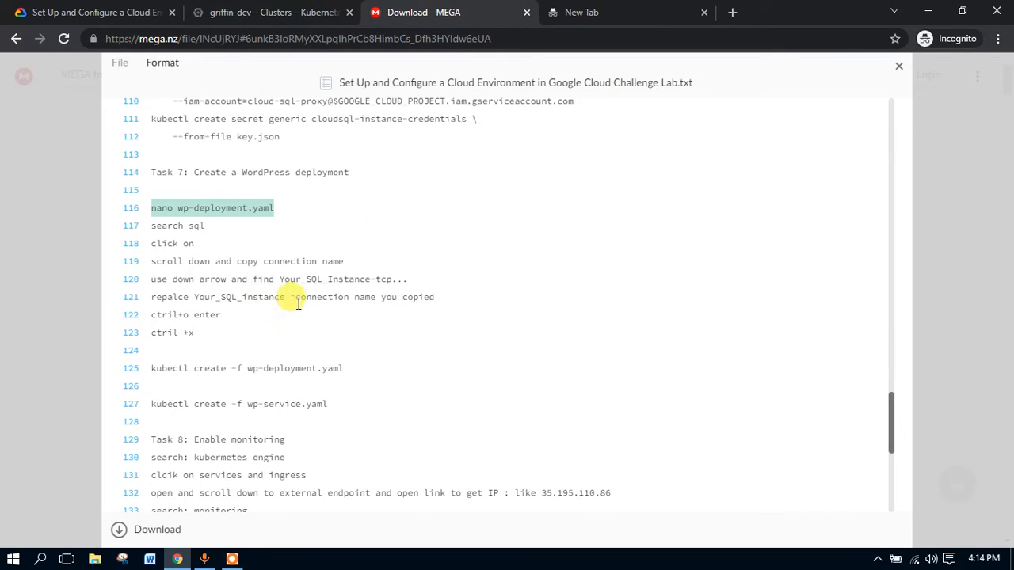
{"action": "left_click", "coordinate": [566, 9]}
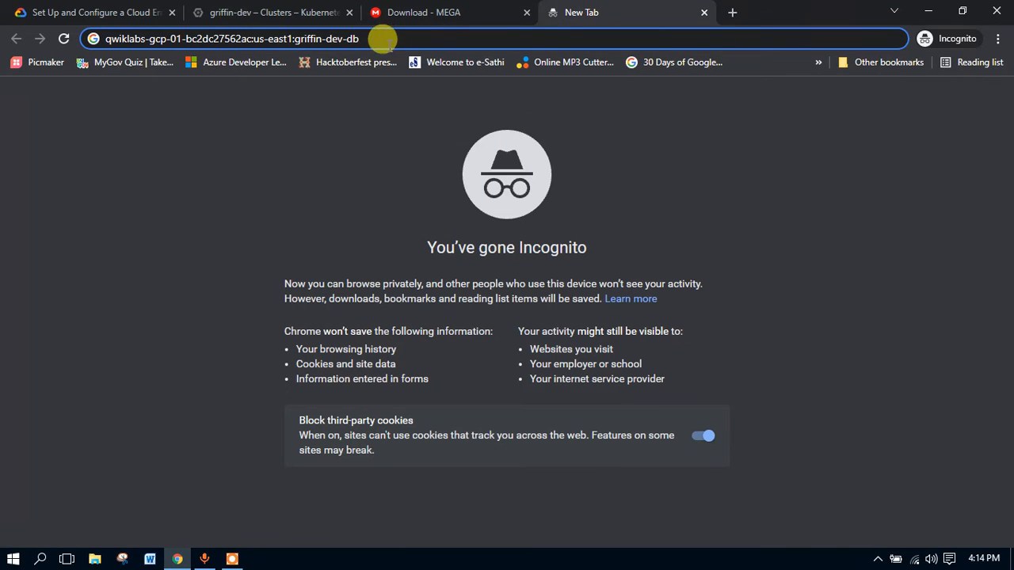
{"action": "left_click_drag", "start_coordinate": [363, 38], "coordinate": [93, 38]}
{"action": "key", "text": "ctrl+c"}
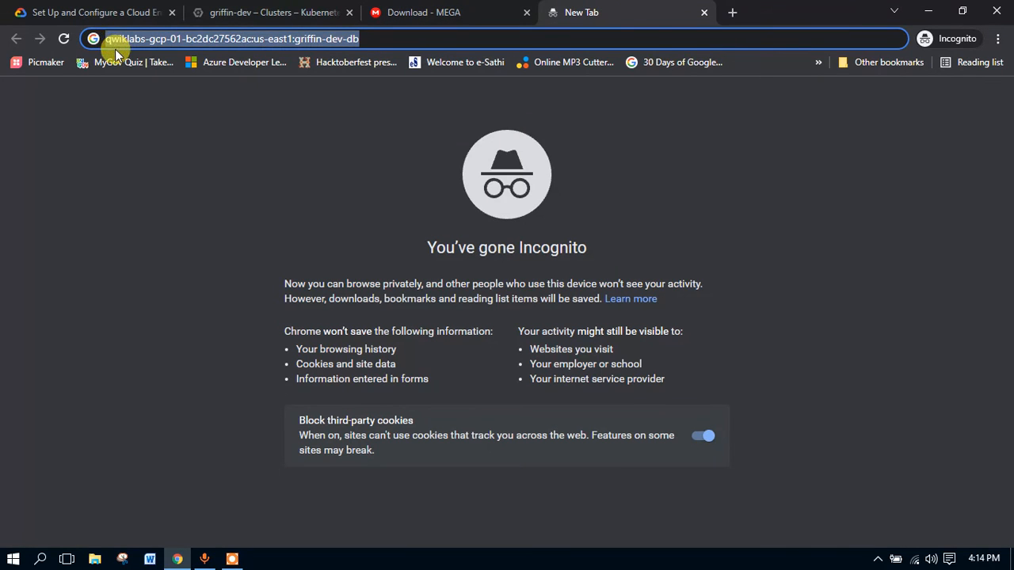
{"action": "left_click", "coordinate": [428, 10]}
{"action": "left_click", "coordinate": [317, 9]}
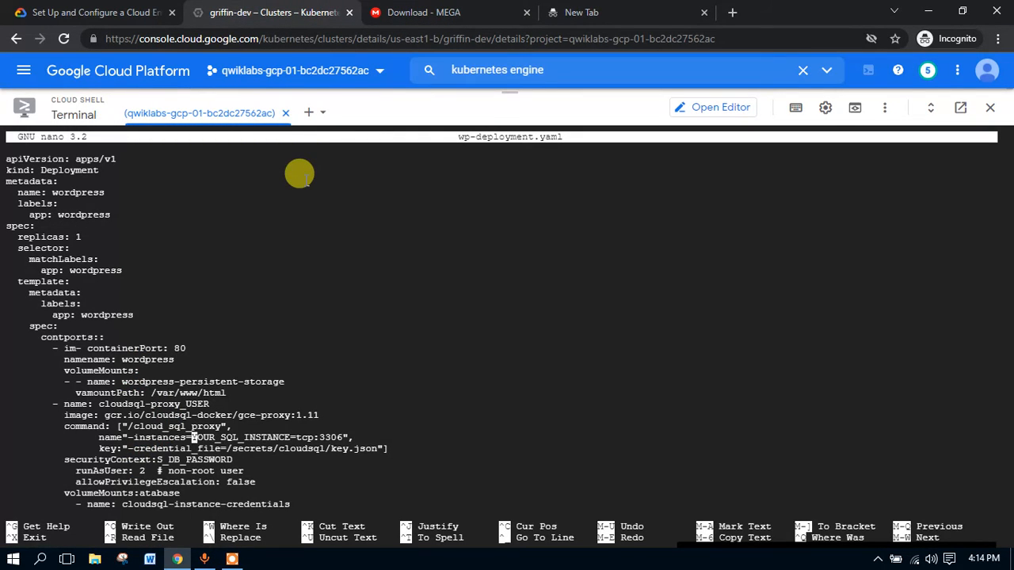
Step: Replace YOUR_SQL_INSTANCE in the cloudsql-proxy command with the copied connection name, keeping =tcp:3306 after it
{"action": "key", "text": "Delete"}
{"action": "key", "text": "Delete"}
{"action": "key", "text": "Delete"}
{"action": "key", "text": "Delete"}
{"action": "key", "text": "Delete"}
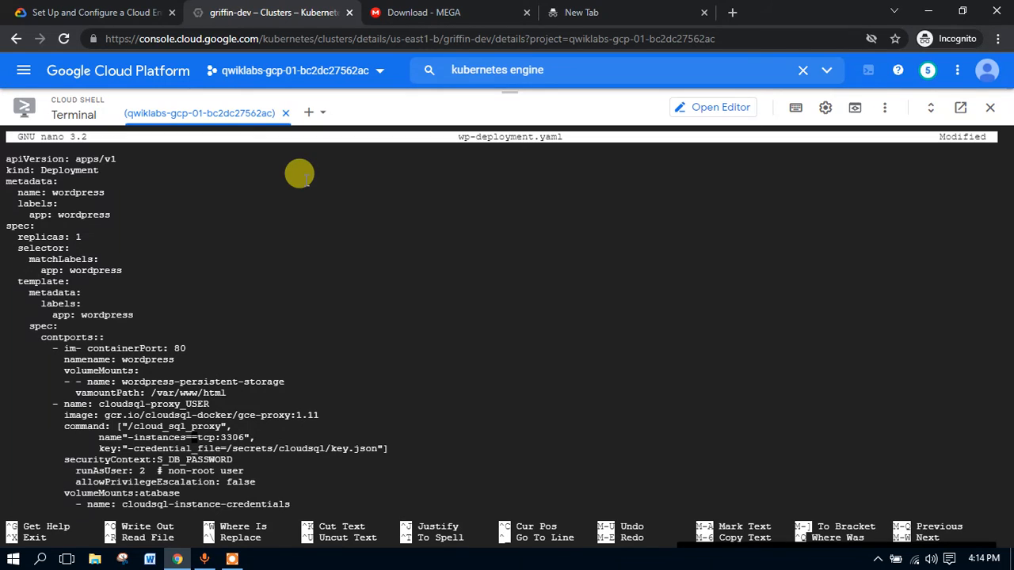
{"action": "key", "text": "ctrl+v"}
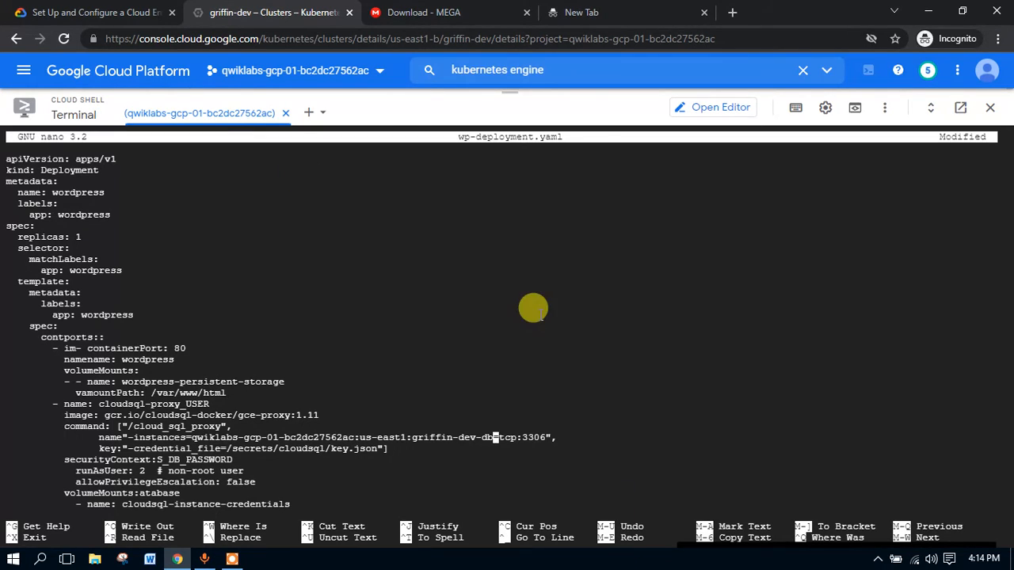
Step: Save wp-deployment.yaml under the same name and exit nano, following the notes
{"action": "left_click", "coordinate": [449, 11]}
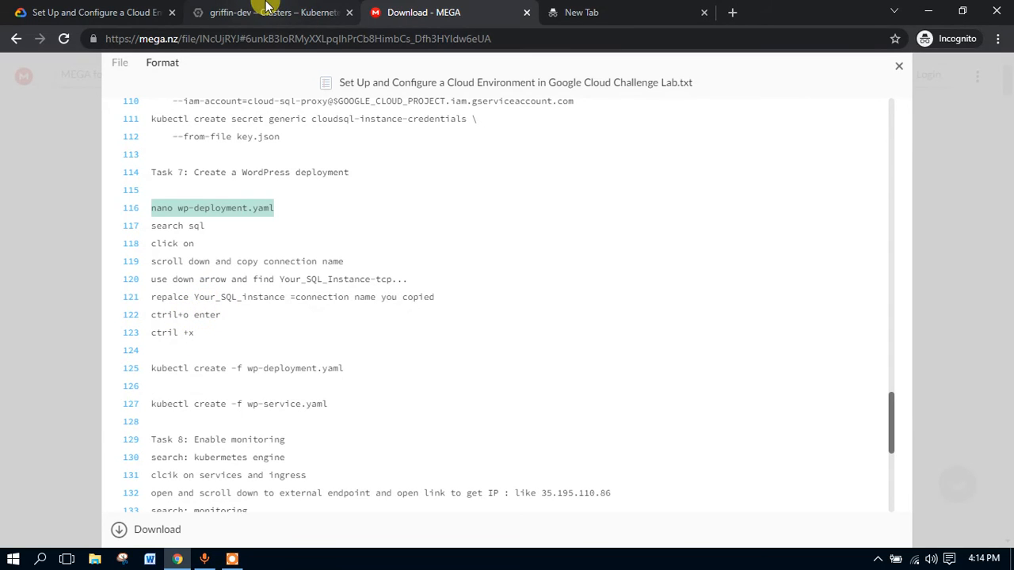
{"action": "left_click", "coordinate": [267, 9]}
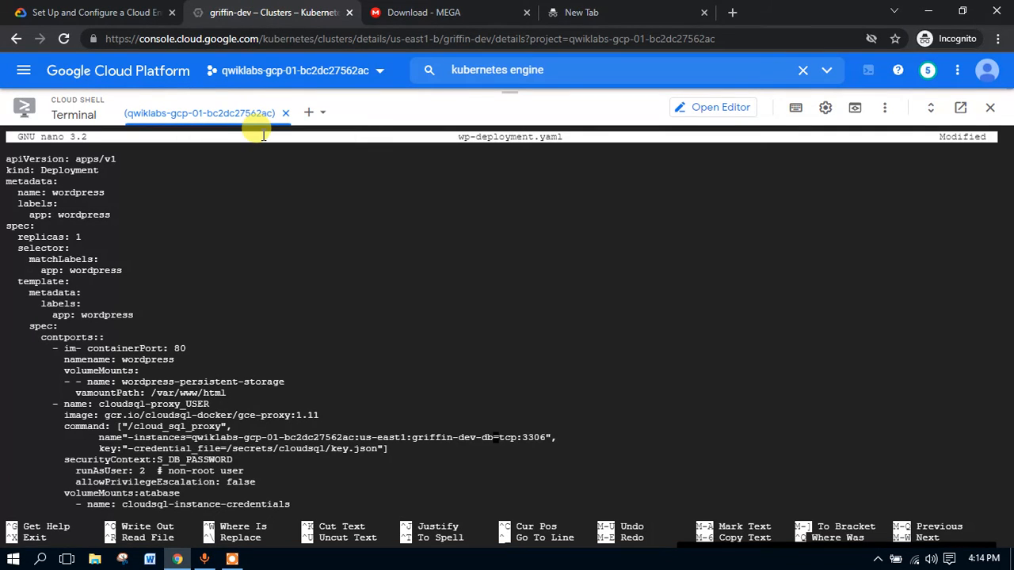
{"action": "key", "text": "ctrl+o"}
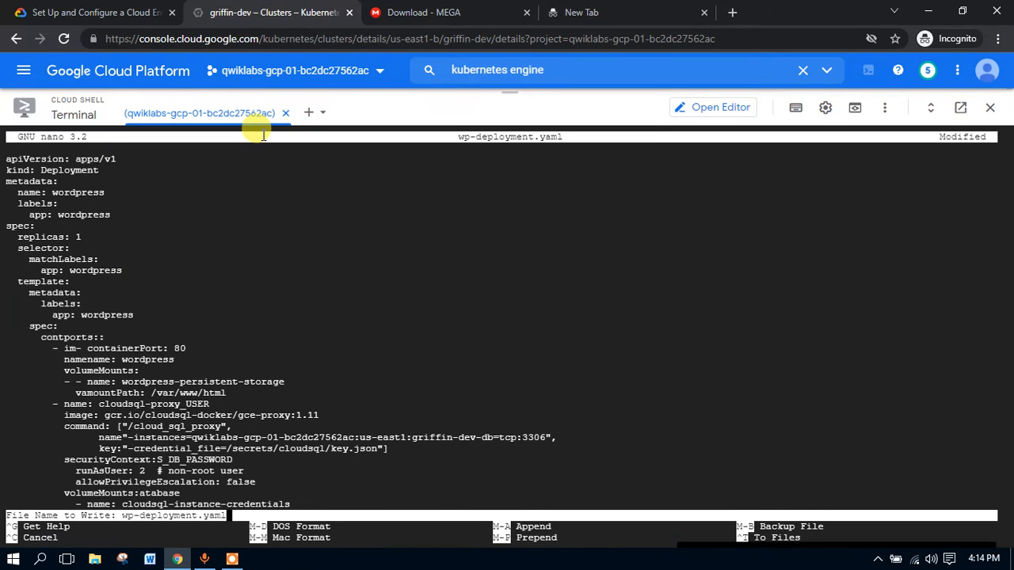
{"action": "key", "text": "Return"}
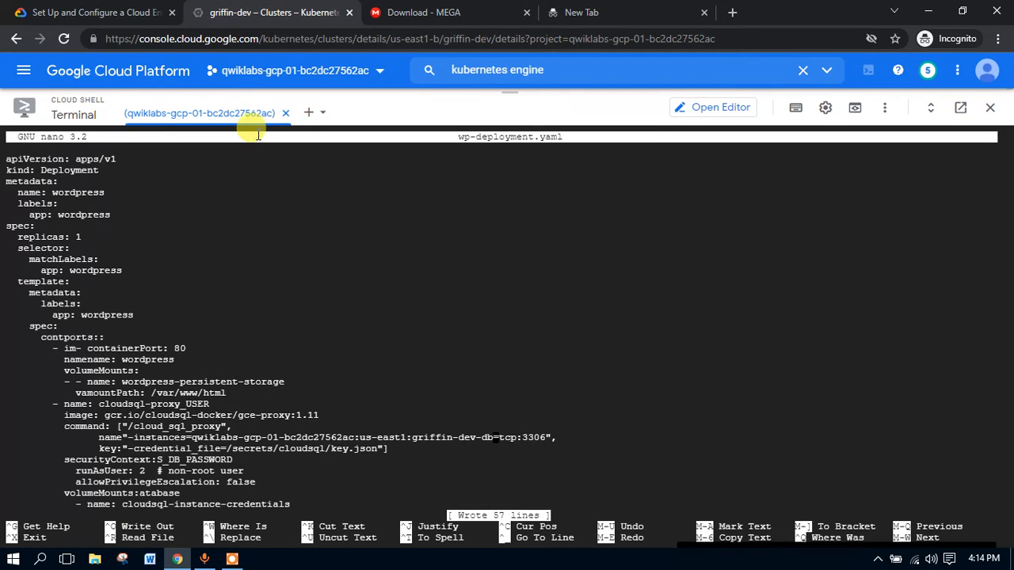
{"action": "left_click", "coordinate": [424, 11]}
{"action": "left_click", "coordinate": [274, 8]}
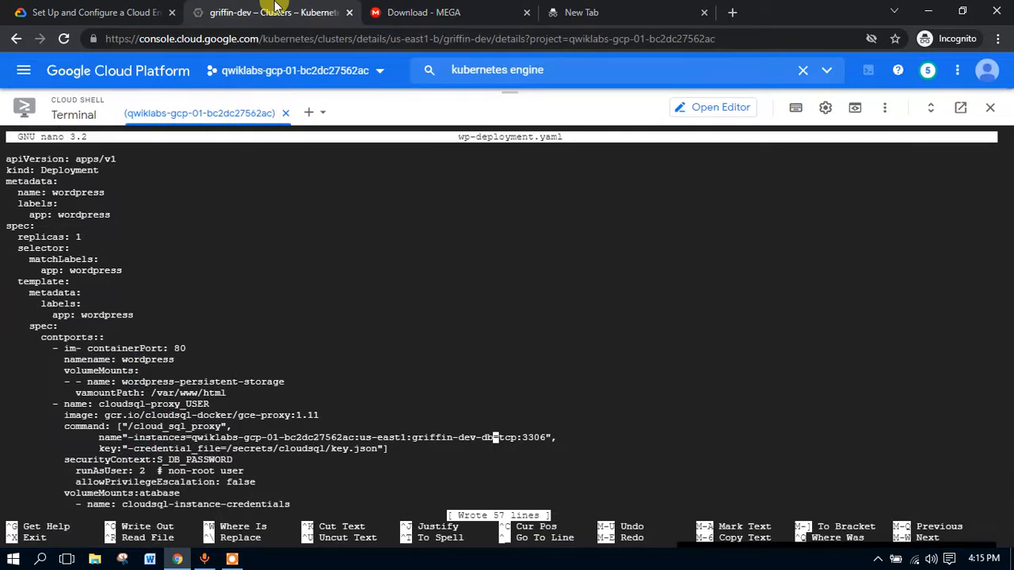
{"action": "key", "text": "ctrl+x"}
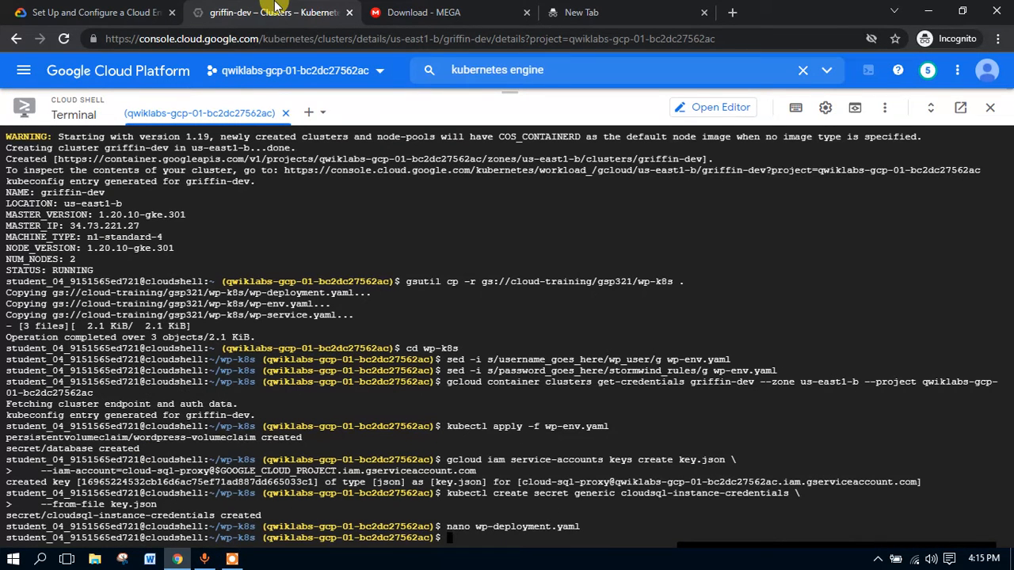
Step: Copy kubectl create -f wp-deployment.yaml from the notes and run it in Cloud Shell
{"action": "left_click", "coordinate": [424, 12]}
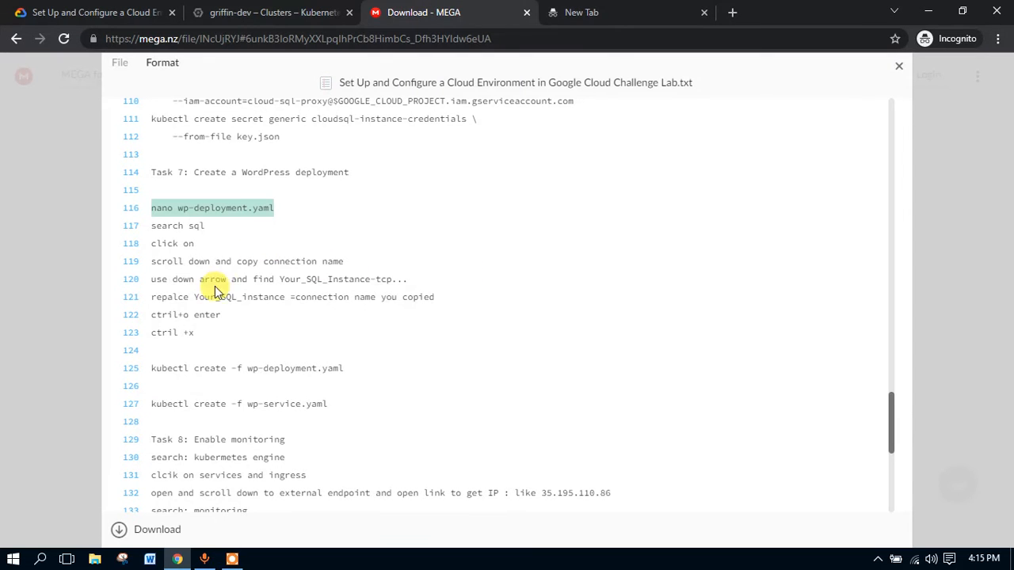
{"action": "left_click_drag", "start_coordinate": [345, 365], "coordinate": [147, 372]}
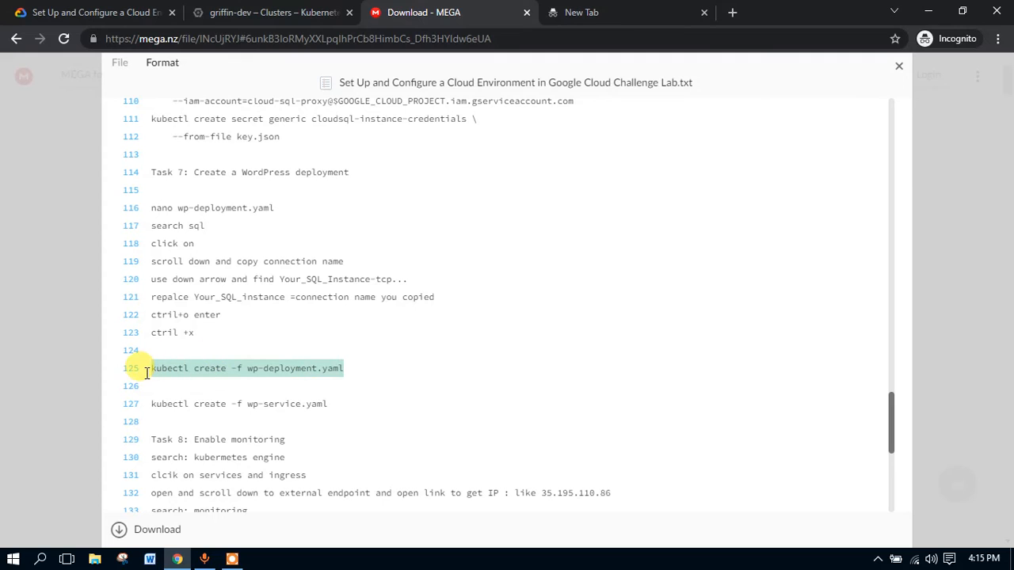
{"action": "left_click", "coordinate": [272, 12]}
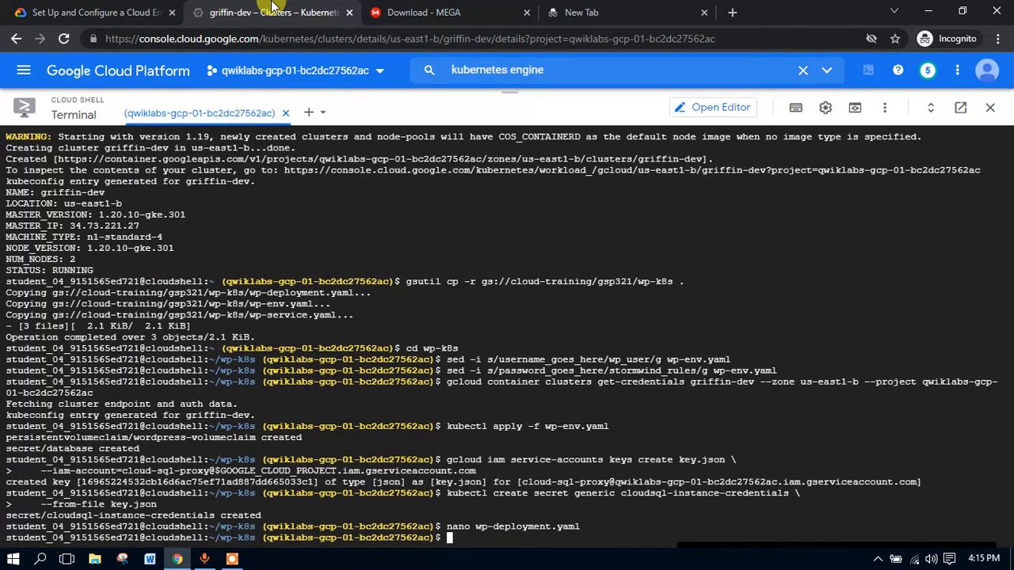
{"action": "key", "text": "ctrl+v"}
{"action": "key", "text": "Return"}
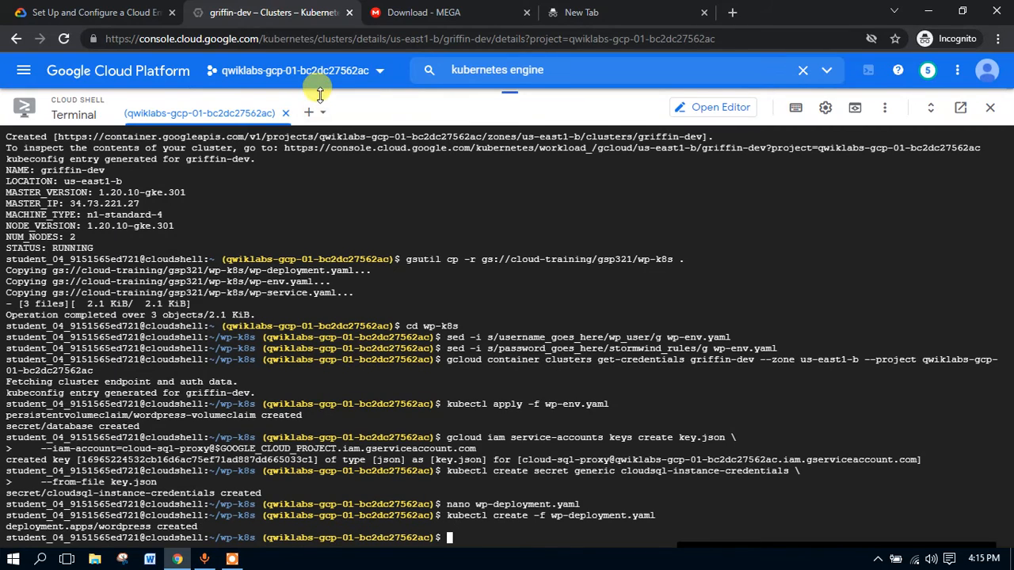
Step: Copy kubectl create -f wp-service.yaml from the notes and run it in Cloud Shell
{"action": "left_click", "coordinate": [443, 12]}
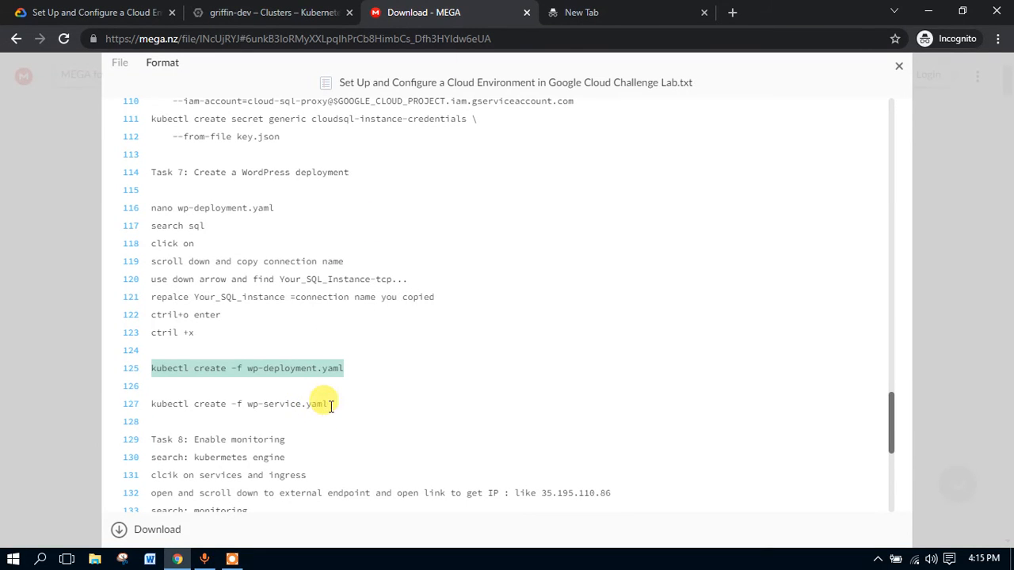
{"action": "left_click_drag", "start_coordinate": [327, 404], "coordinate": [150, 407]}
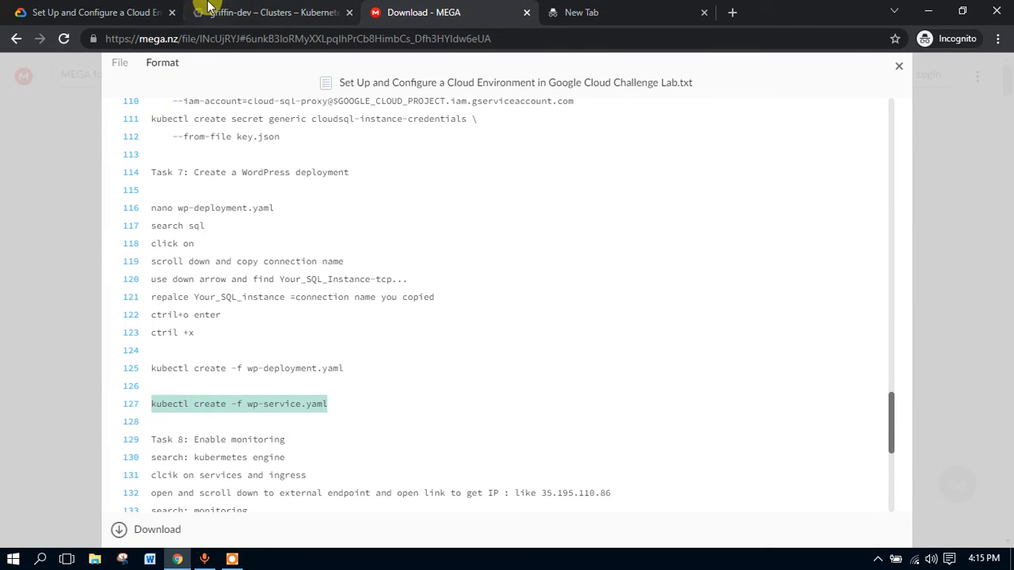
{"action": "left_click", "coordinate": [208, 10]}
{"action": "key", "text": "ctrl+v"}
{"action": "key", "text": "Return"}
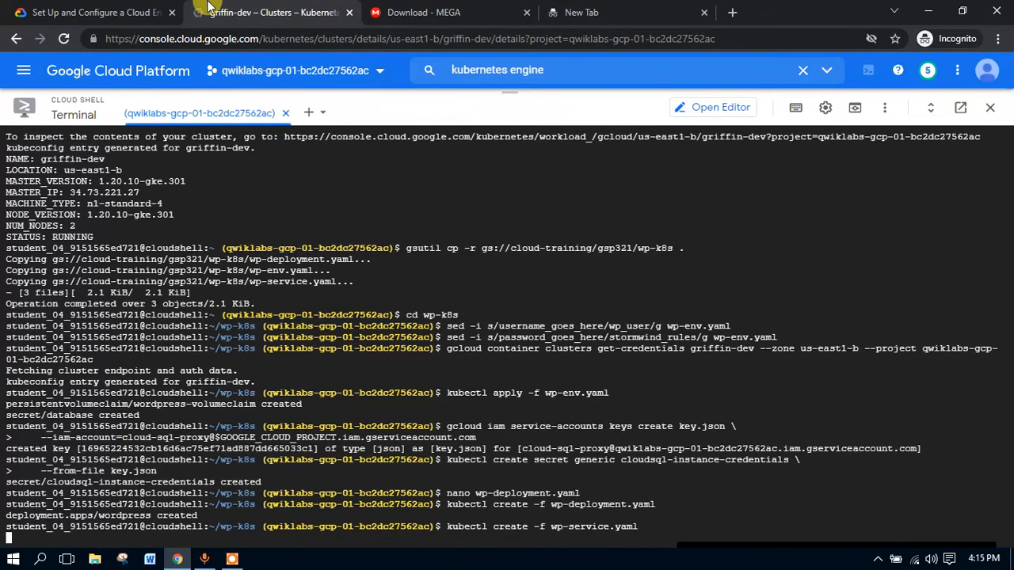
Step: Read Task 8 in the notes, shrink the Cloud Shell terminal, and open Services & Ingress in Kubernetes Engine
{"action": "left_click", "coordinate": [379, 10]}
{"action": "scroll", "coordinate": [281, 357], "scroll_direction": "down", "scroll_amount": 3}
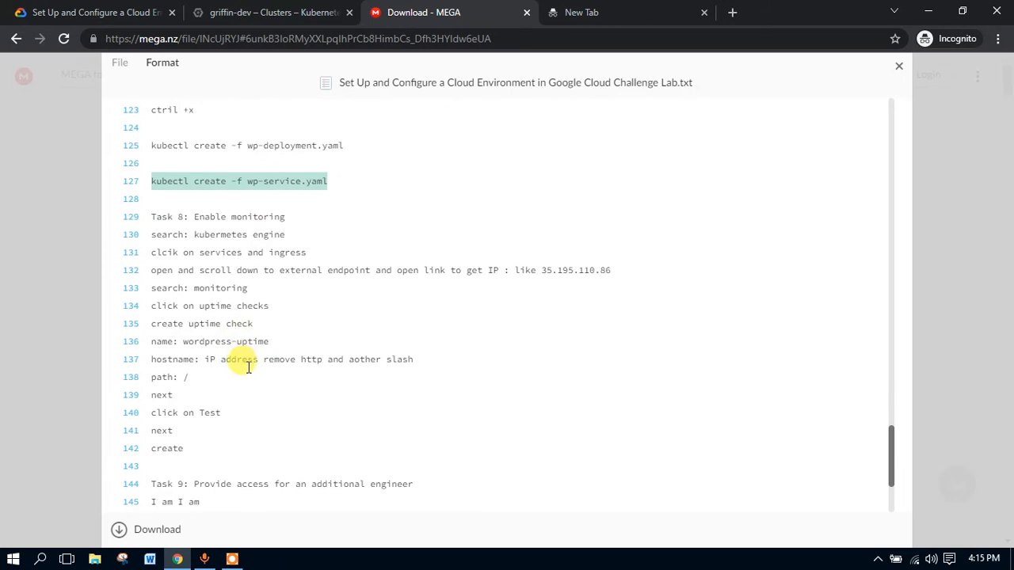
{"action": "scroll", "coordinate": [215, 240], "scroll_direction": "down", "scroll_amount": 1}
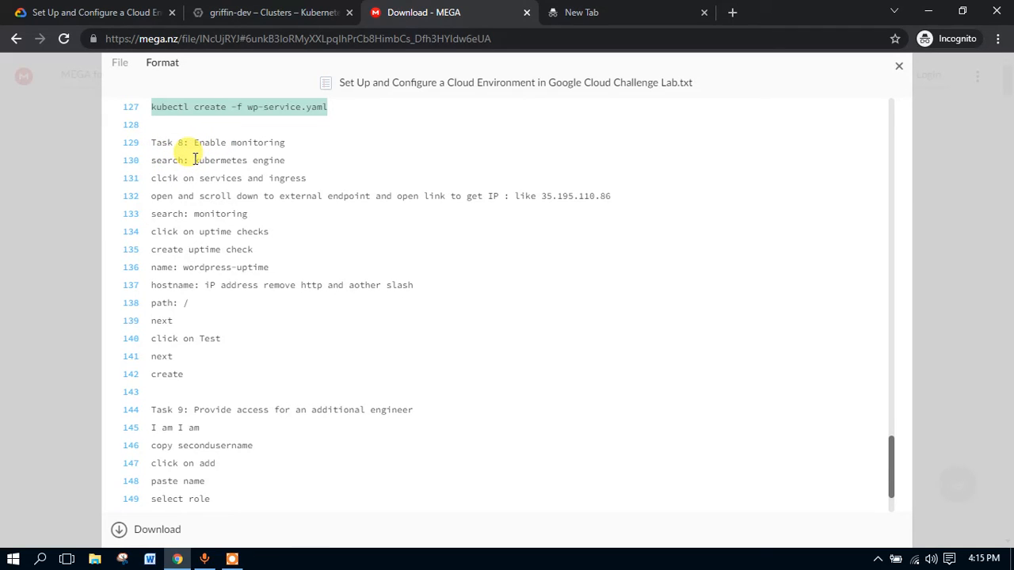
{"action": "left_click_drag", "start_coordinate": [194, 159], "coordinate": [285, 168]}
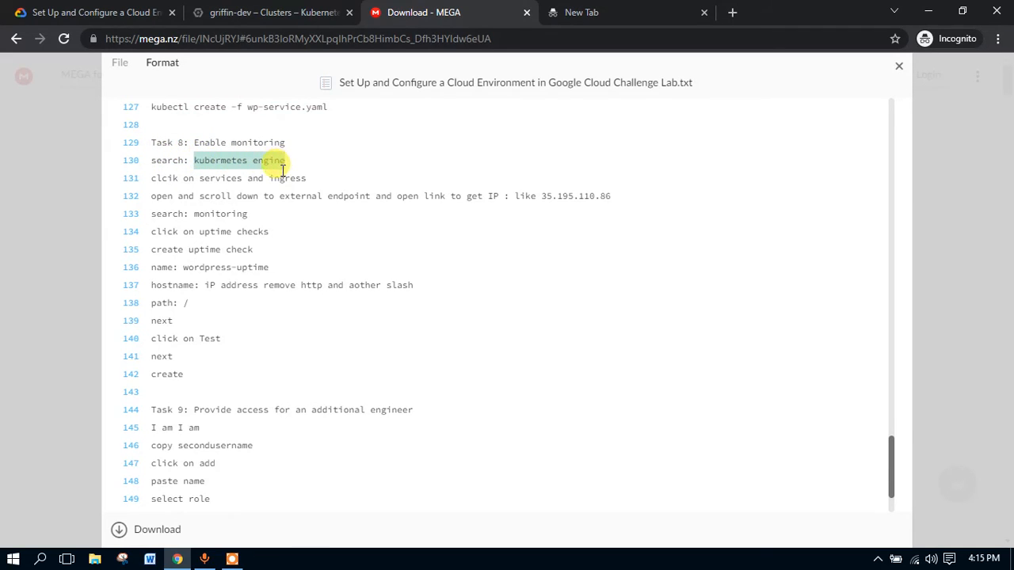
{"action": "left_click", "coordinate": [337, 11]}
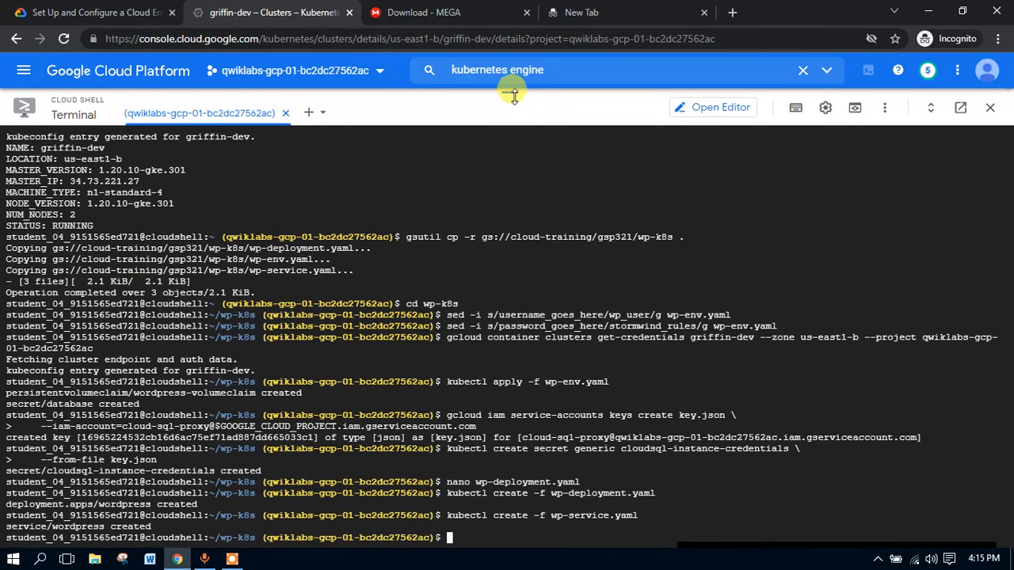
{"action": "left_click_drag", "start_coordinate": [513, 95], "coordinate": [482, 464]}
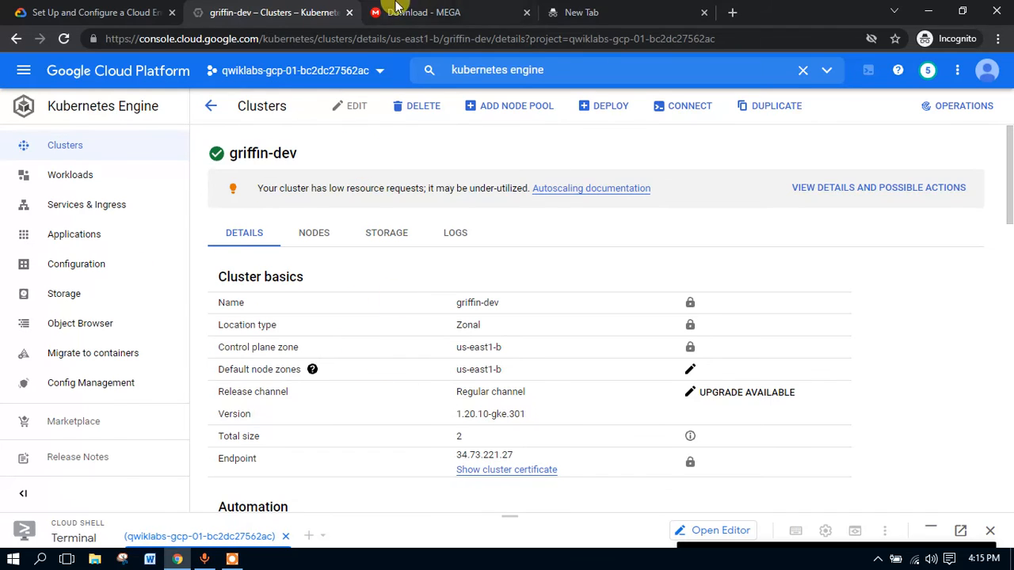
{"action": "left_click", "coordinate": [396, 11]}
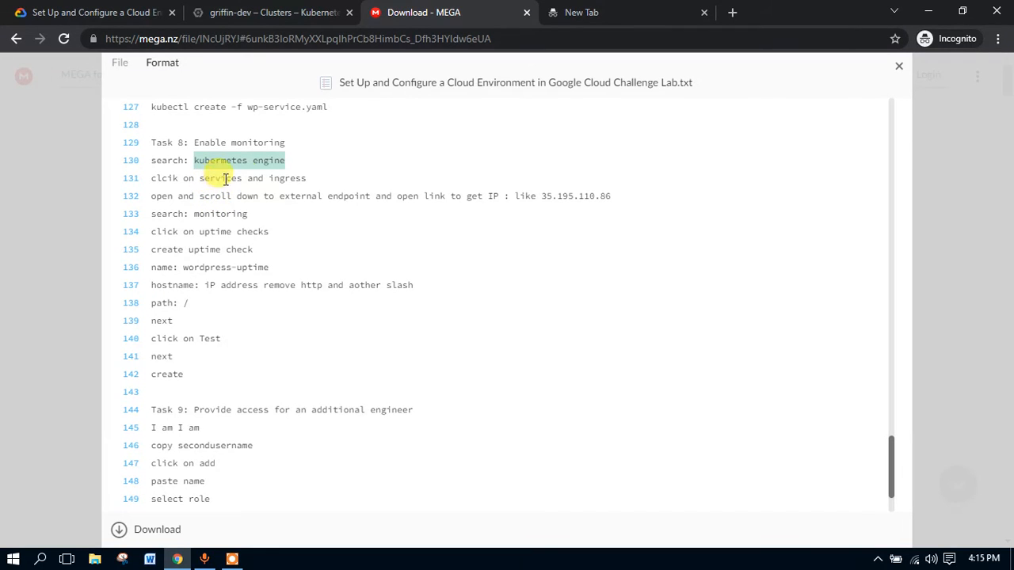
{"action": "left_click", "coordinate": [273, 12]}
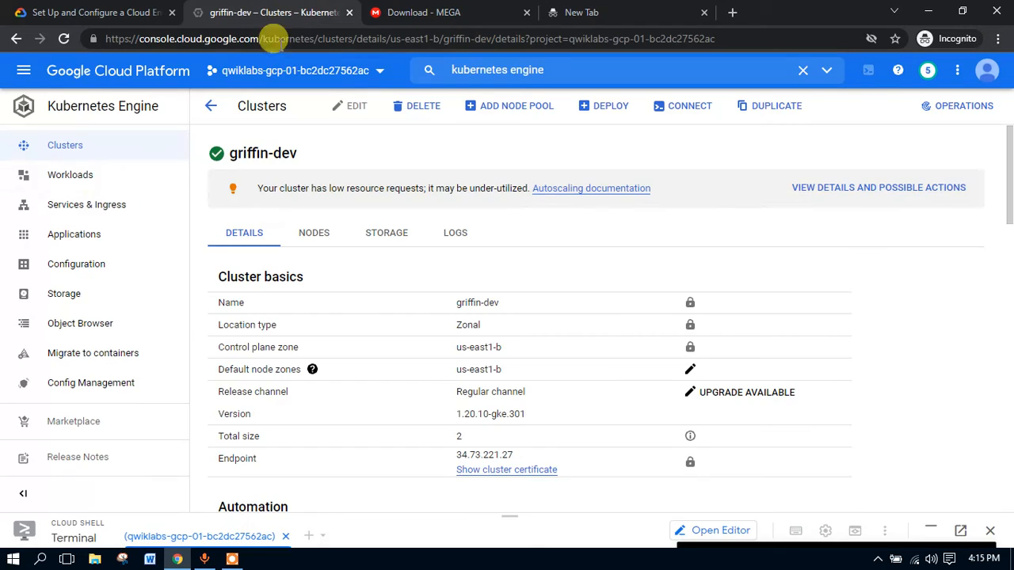
{"action": "left_click", "coordinate": [85, 207]}
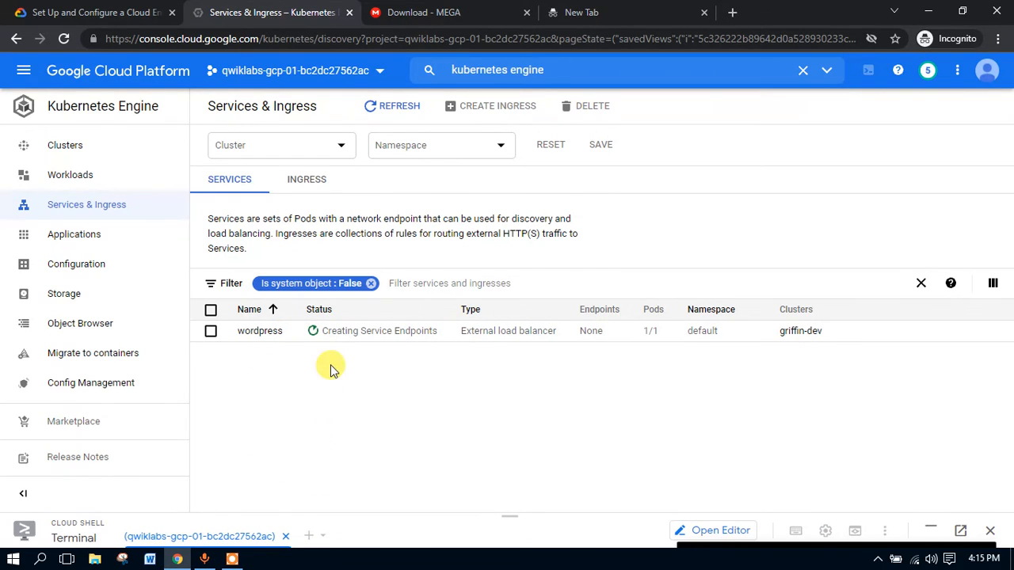
Step: Refresh the services list, open the wordpress service, and follow its external endpoint link to load the WordPress site
{"action": "left_click", "coordinate": [360, 104]}
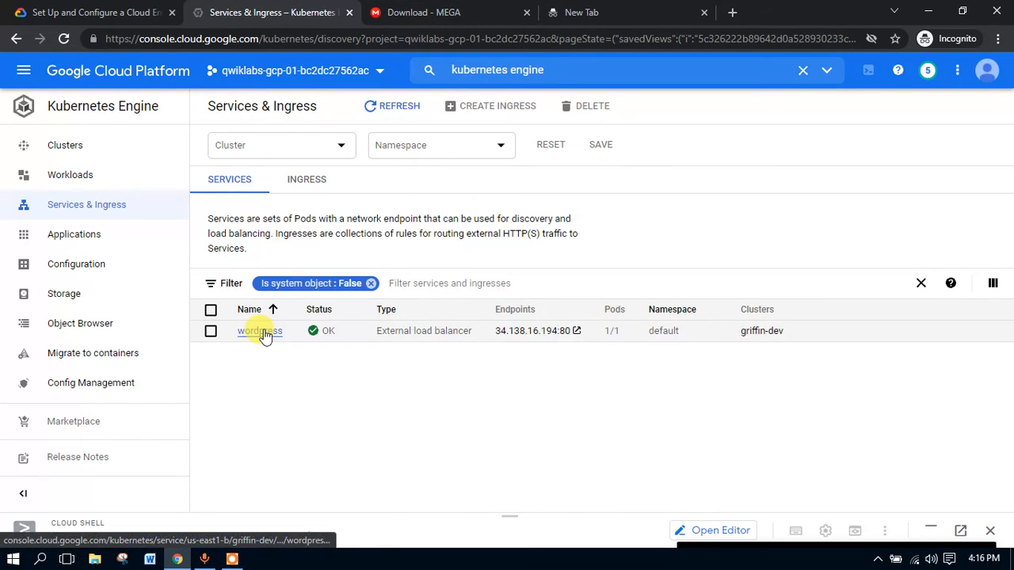
{"action": "left_click", "coordinate": [262, 331]}
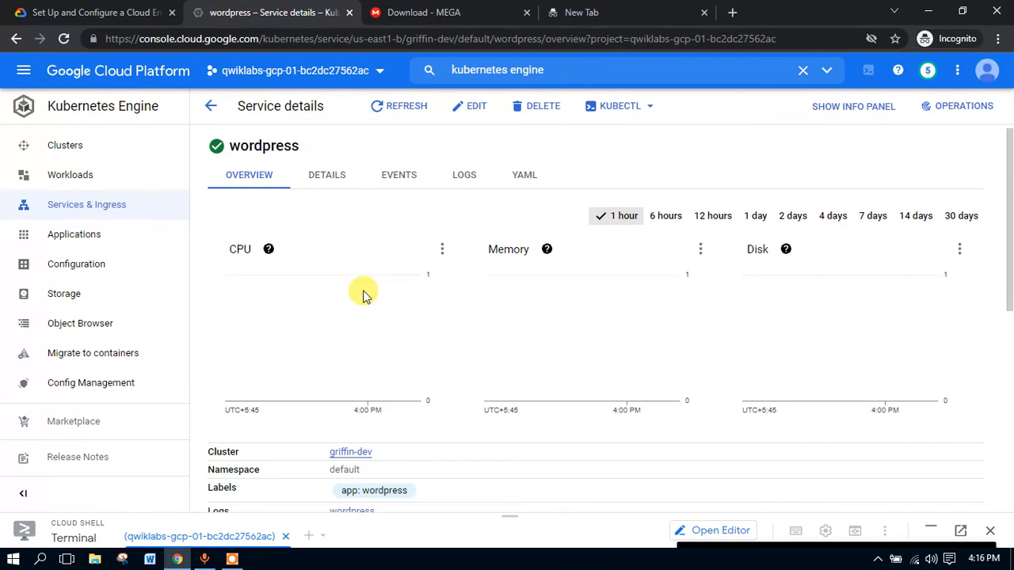
{"action": "scroll", "coordinate": [362, 295], "scroll_direction": "down", "scroll_amount": 3}
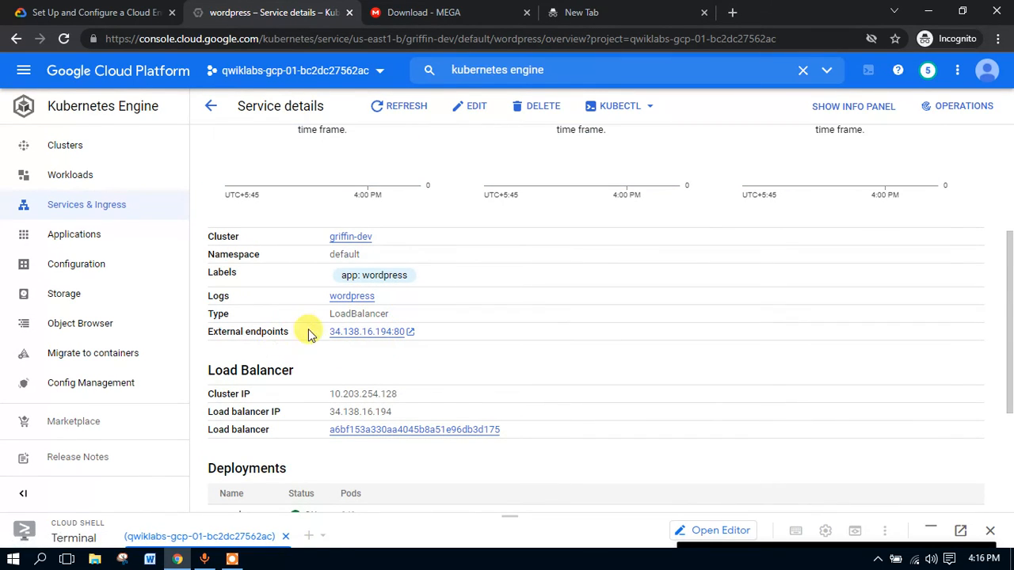
{"action": "left_click", "coordinate": [338, 336]}
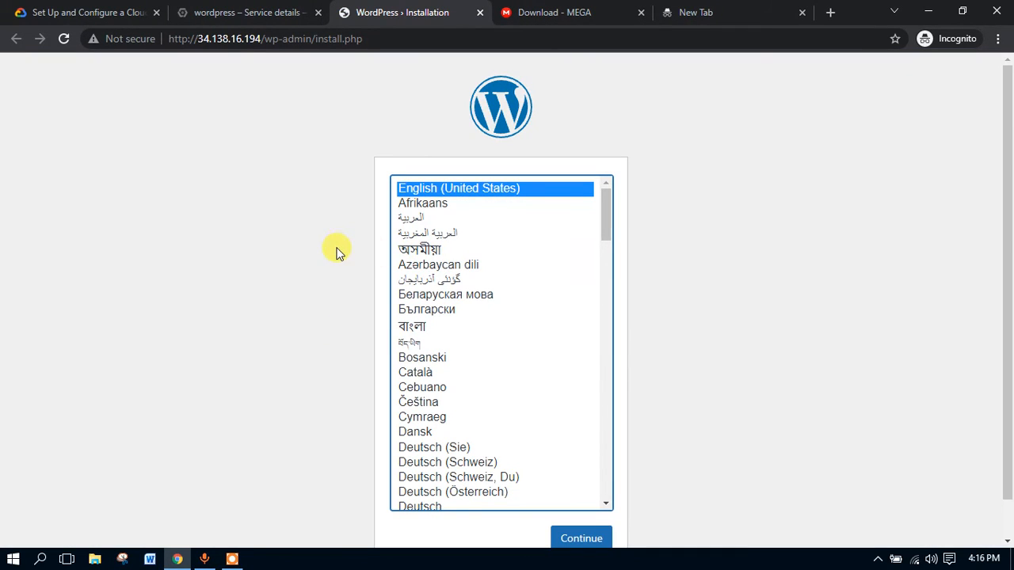
Step: Select the IP address in the WordPress installation page's URL and compare it with the example in the Task 8 notes
{"action": "scroll", "coordinate": [376, 371], "scroll_direction": "down", "scroll_amount": 2}
{"action": "scroll", "coordinate": [349, 316], "scroll_direction": "up", "scroll_amount": 2}
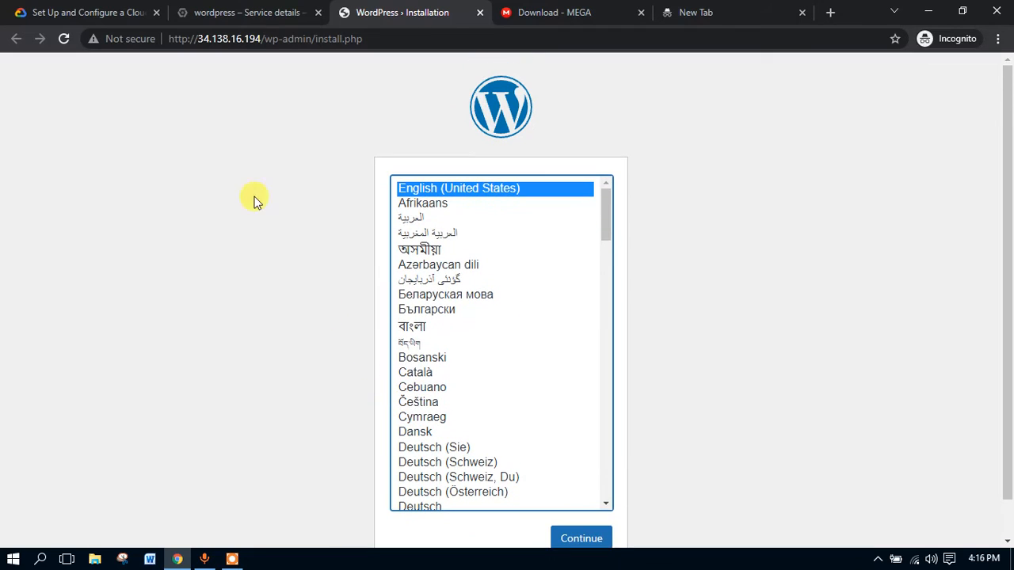
{"action": "left_click_drag", "start_coordinate": [259, 38], "coordinate": [200, 36]}
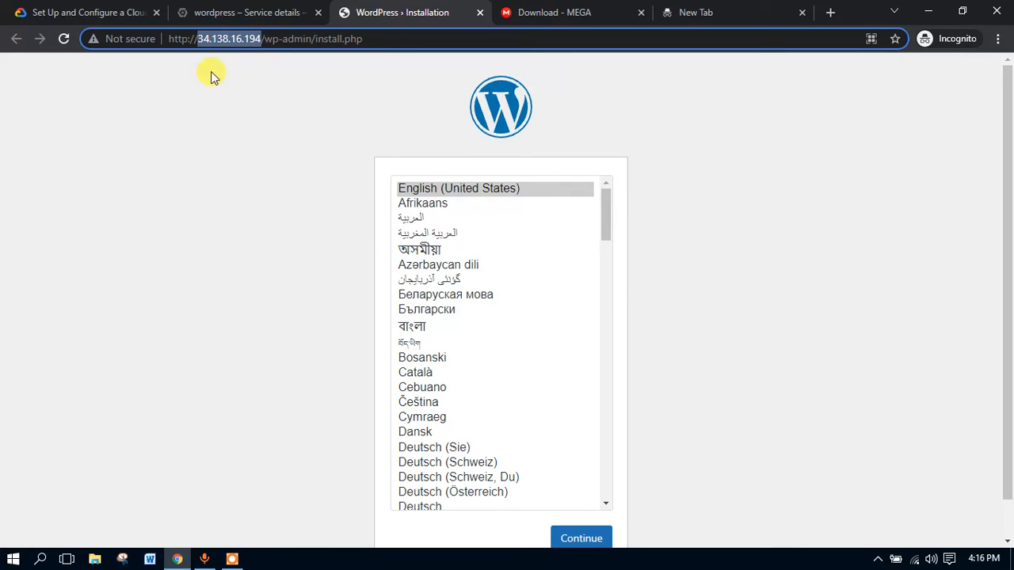
{"action": "left_click", "coordinate": [545, 8]}
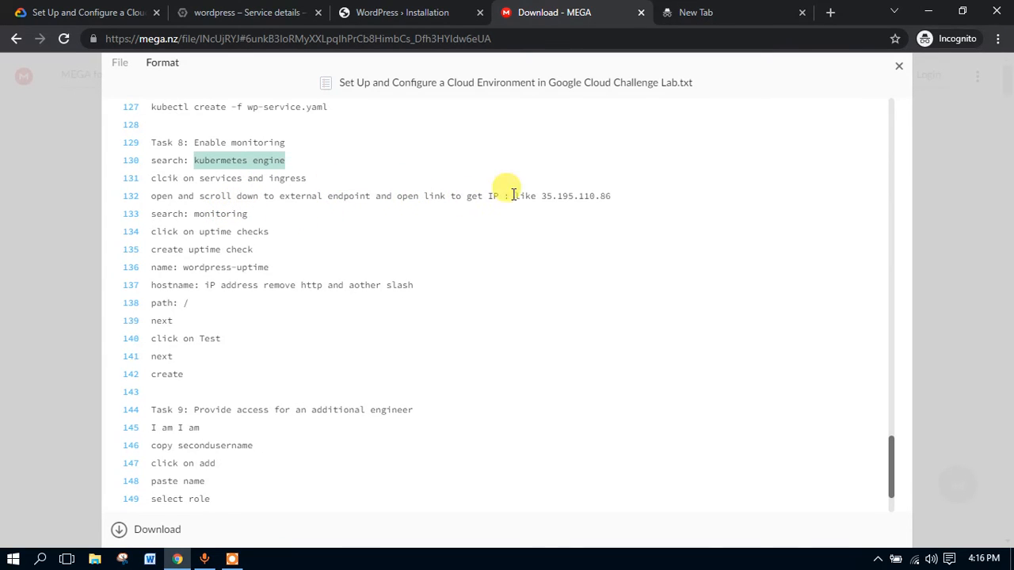
{"action": "left_click", "coordinate": [431, 9]}
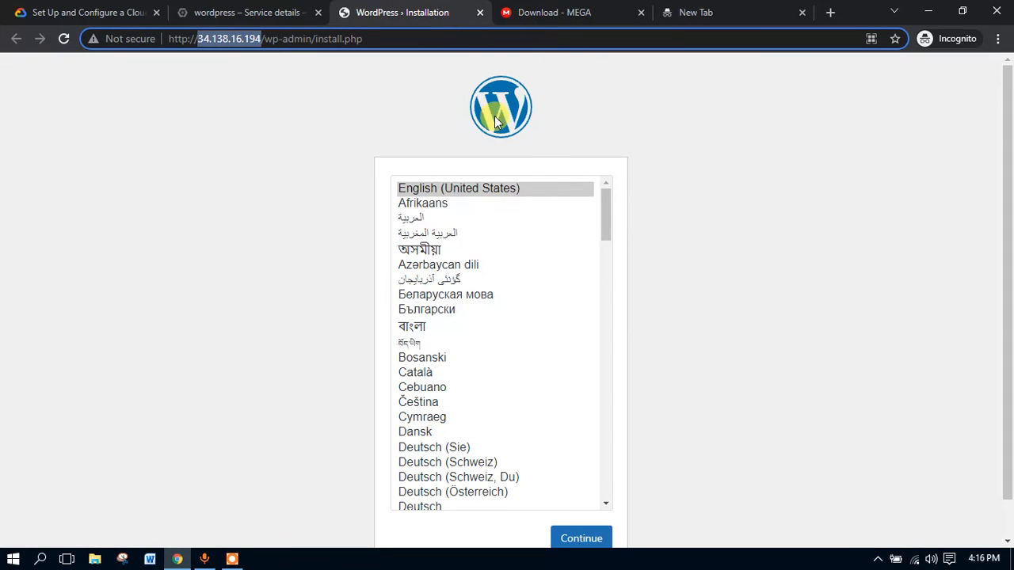
Step: Copy the search term monitoring from the notes and use it to open the Monitoring product in the Cloud console
{"action": "left_click", "coordinate": [515, 12]}
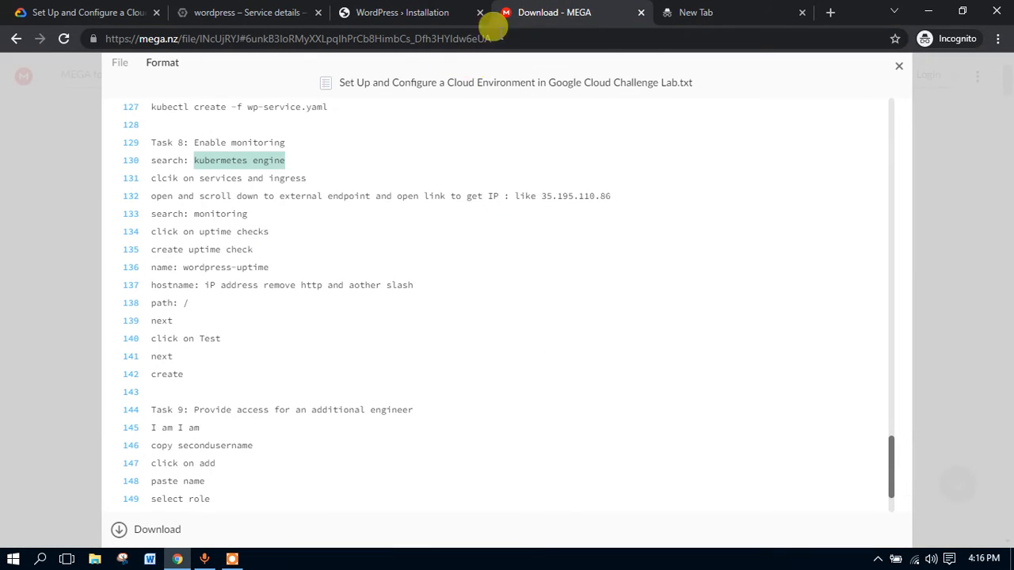
{"action": "triple_click", "coordinate": [217, 214]}
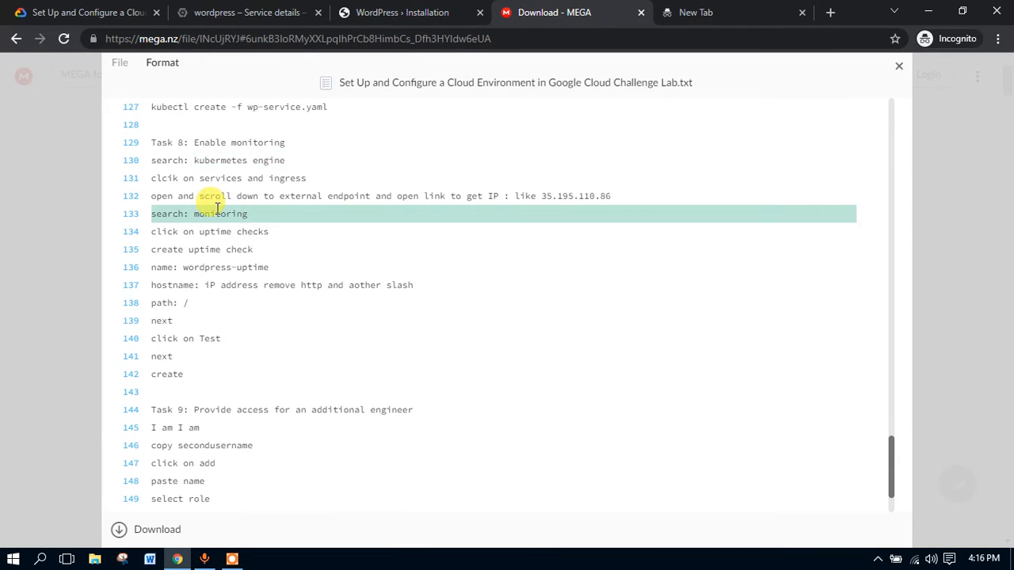
{"action": "left_click", "coordinate": [216, 212]}
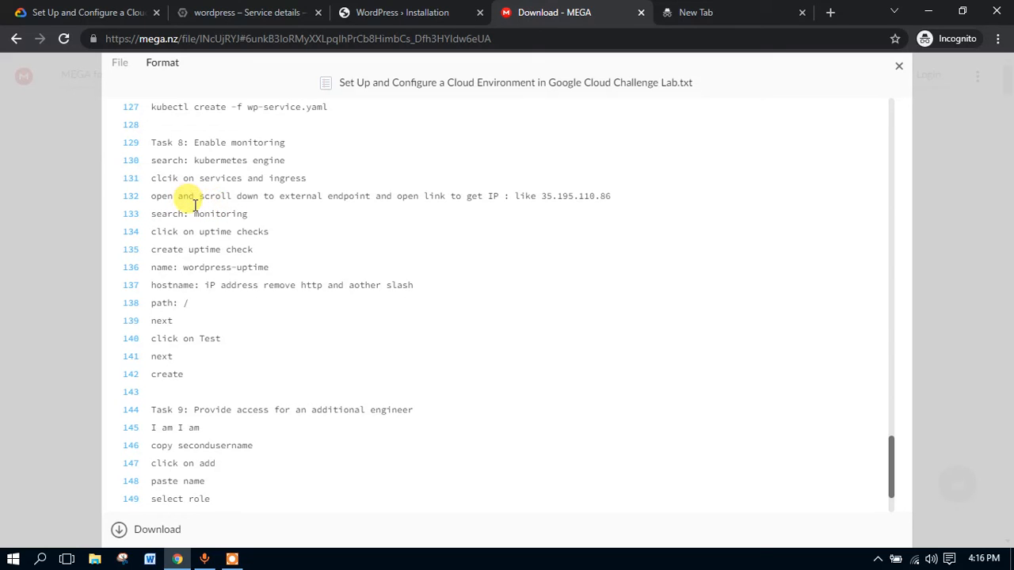
{"action": "left_click_drag", "start_coordinate": [195, 213], "coordinate": [241, 213]}
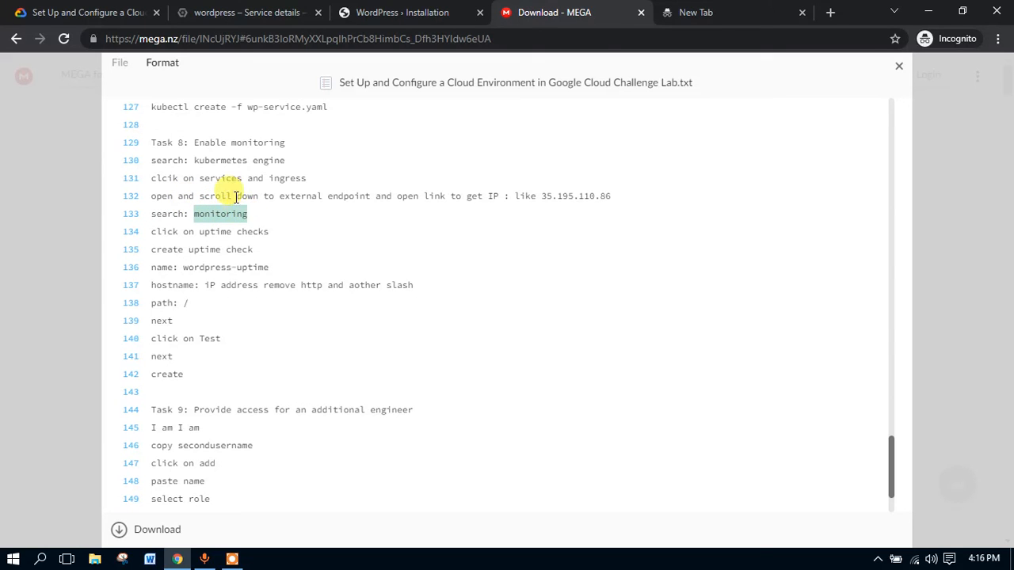
{"action": "left_click", "coordinate": [238, 12]}
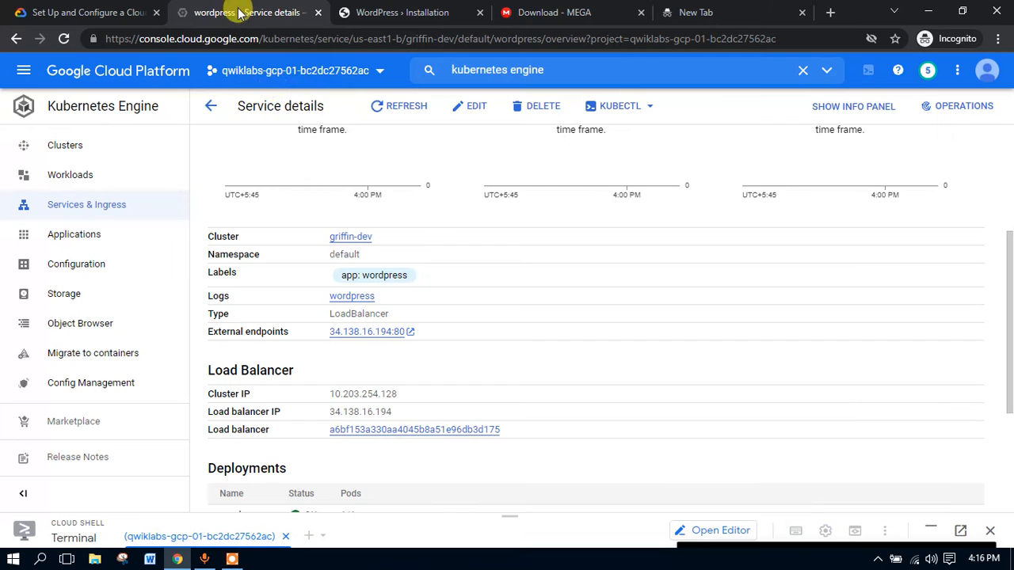
{"action": "left_click", "coordinate": [546, 70]}
{"action": "type", "text": "monitoring"}
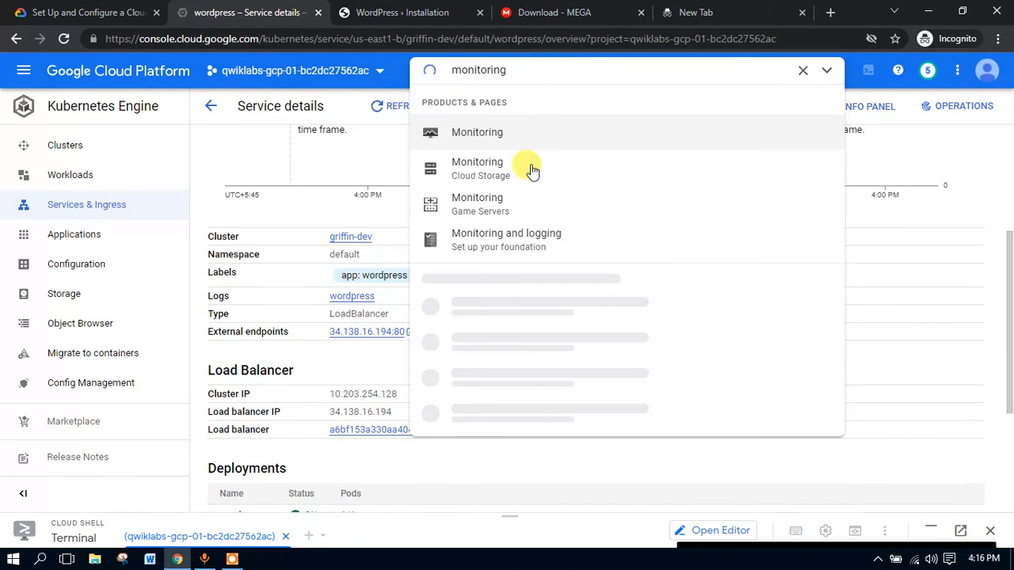
{"action": "left_click", "coordinate": [508, 136]}
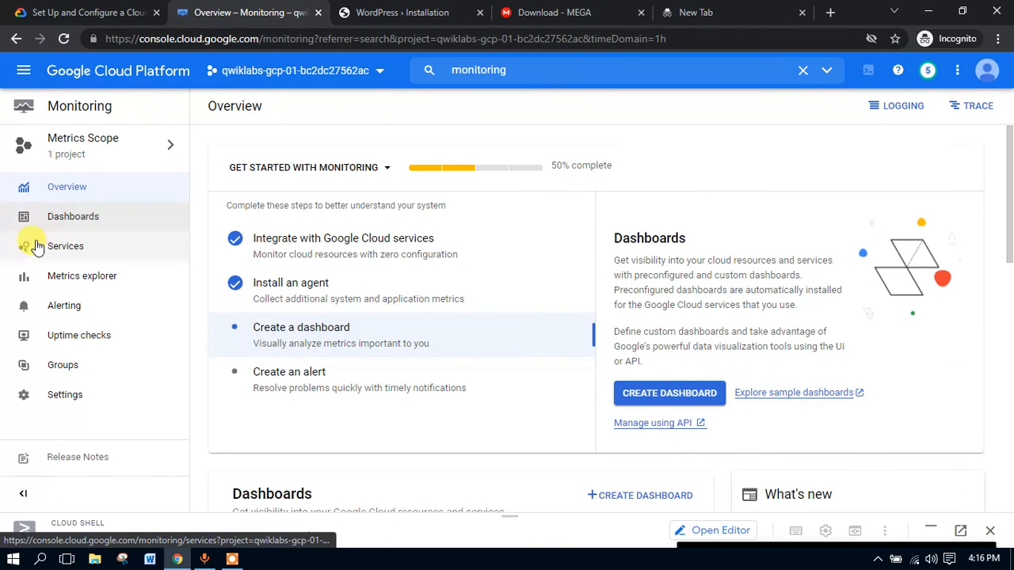
Step: Start a new uptime check in Monitoring, title it wordpress-uptime as copied from the notes, and continue to its target settings
{"action": "left_click", "coordinate": [85, 344]}
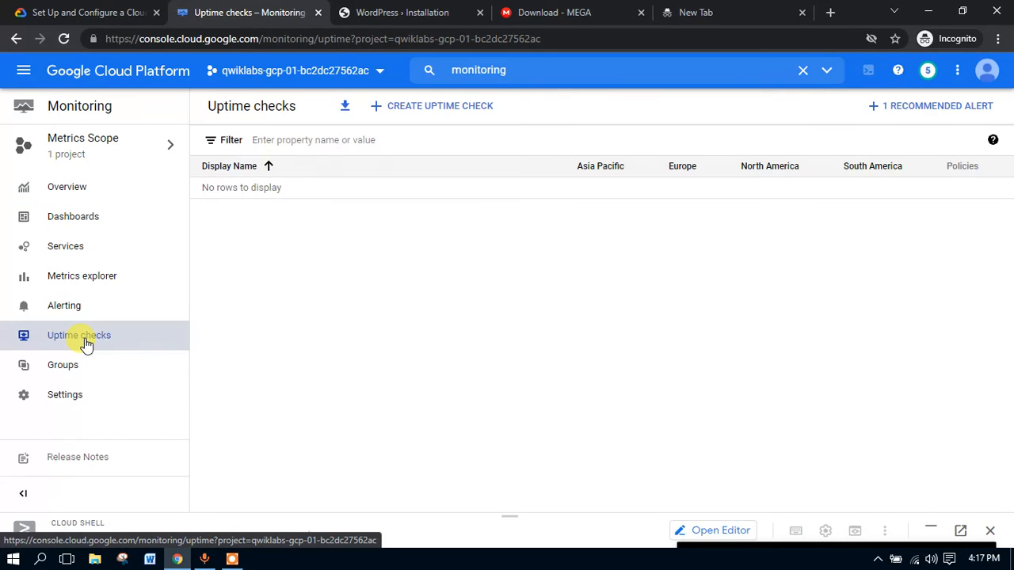
{"action": "left_click", "coordinate": [422, 118]}
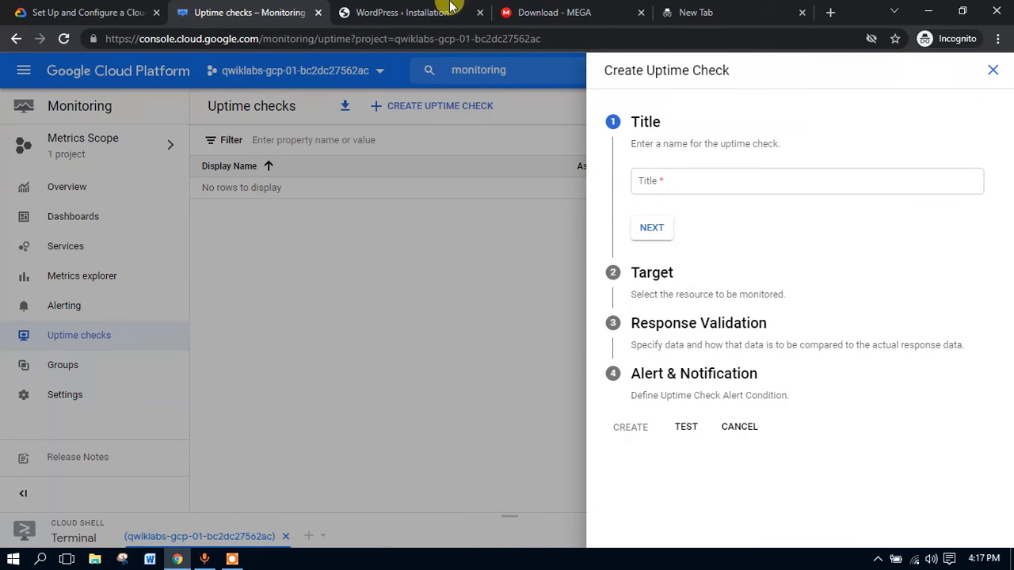
{"action": "left_click", "coordinate": [511, 11]}
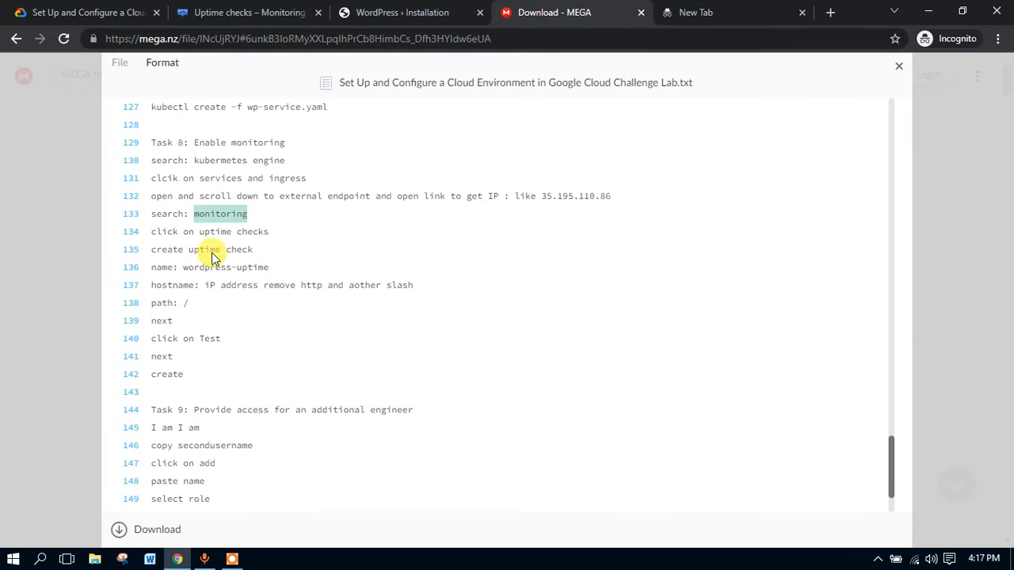
{"action": "left_click_drag", "start_coordinate": [183, 261], "coordinate": [269, 263]}
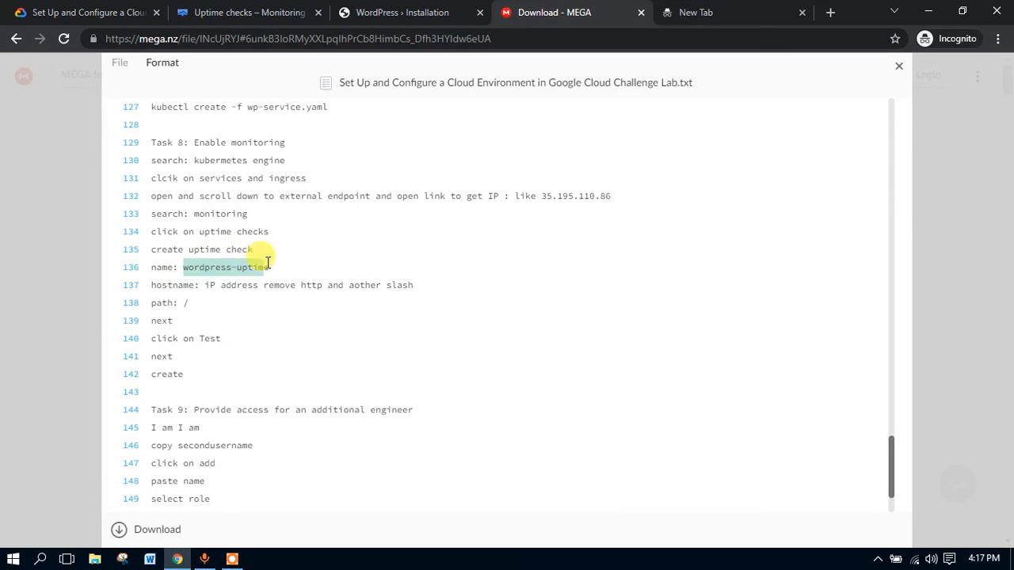
{"action": "left_click", "coordinate": [396, 11]}
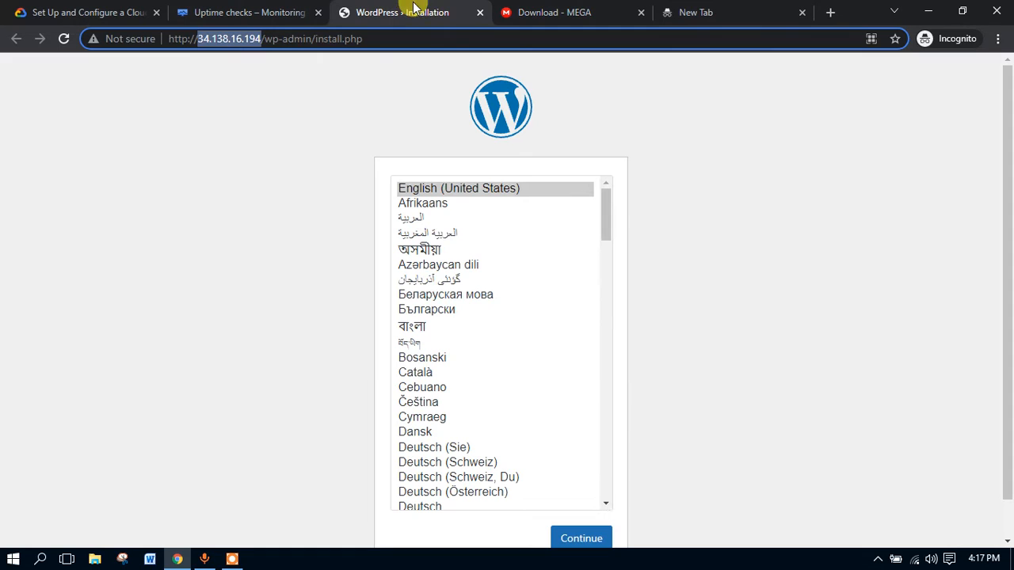
{"action": "left_click", "coordinate": [247, 12]}
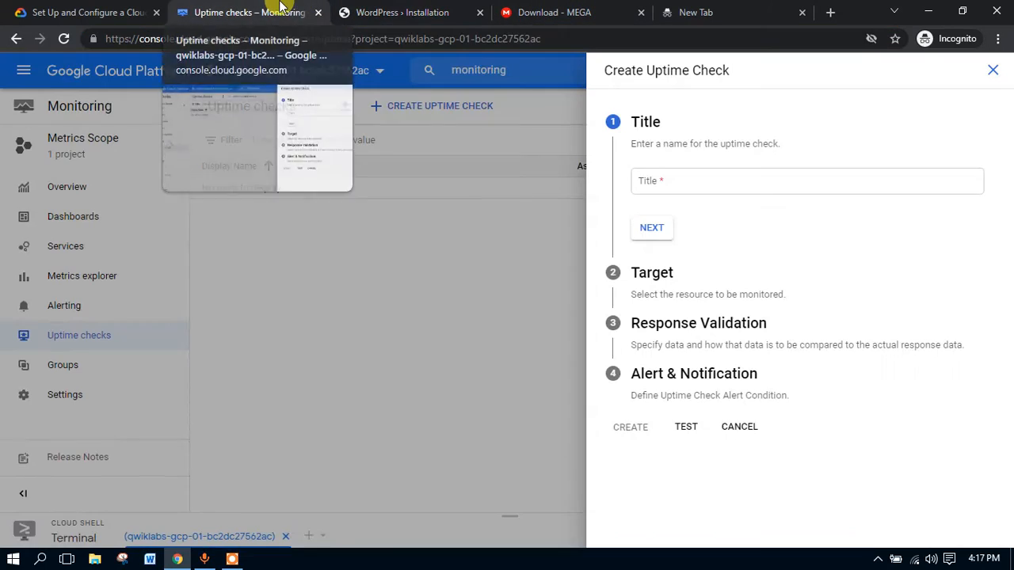
{"action": "left_click", "coordinate": [665, 183]}
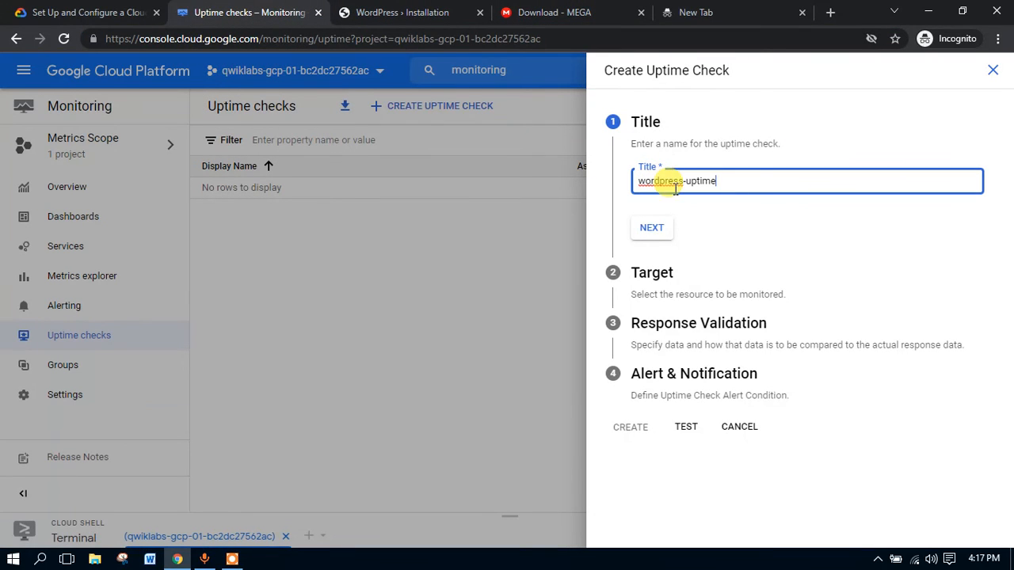
{"action": "left_click", "coordinate": [654, 231]}
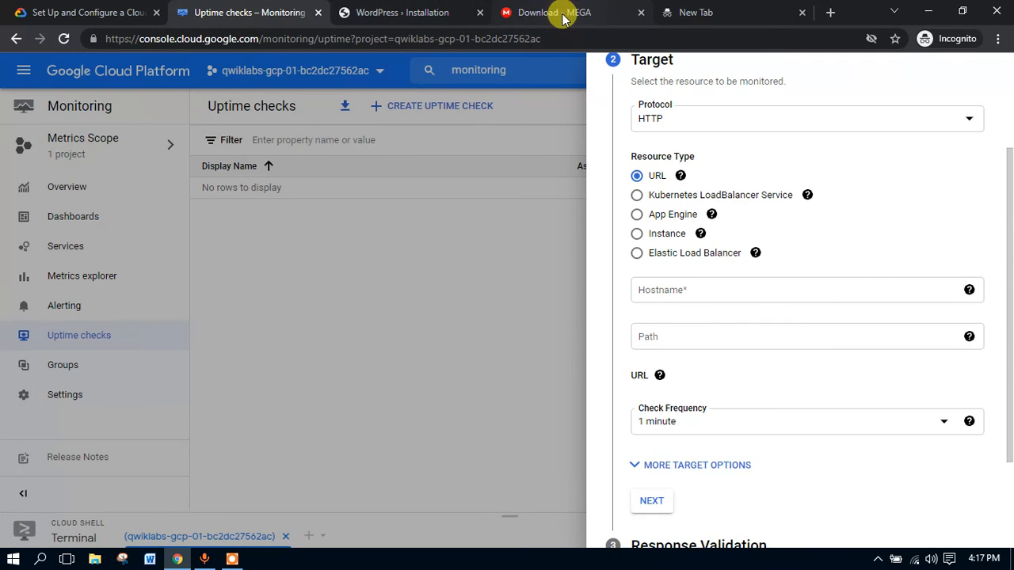
Step: Copy the IP address 34.138.16.194 from the WordPress page's URL and enter it as the uptime check's hostname
{"action": "left_click", "coordinate": [431, 9]}
{"action": "double_click", "coordinate": [252, 39]}
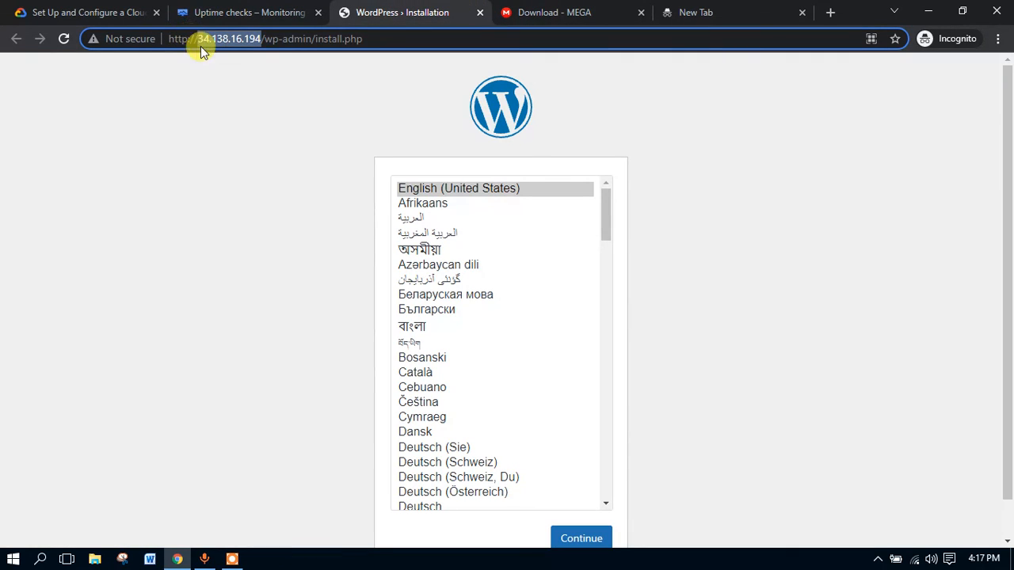
{"action": "left_click", "coordinate": [532, 12]}
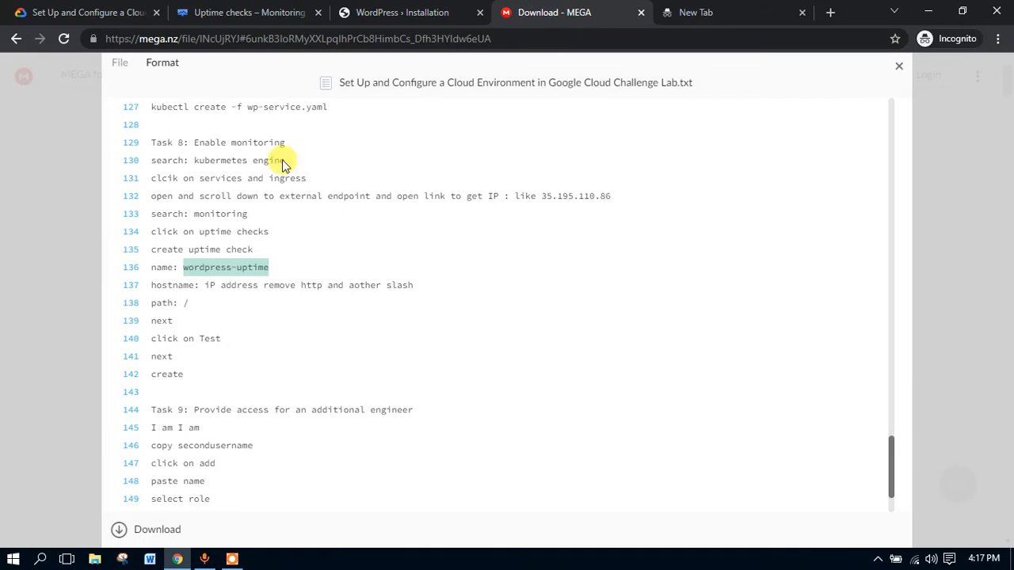
{"action": "left_click", "coordinate": [218, 9]}
{"action": "left_click", "coordinate": [653, 290]}
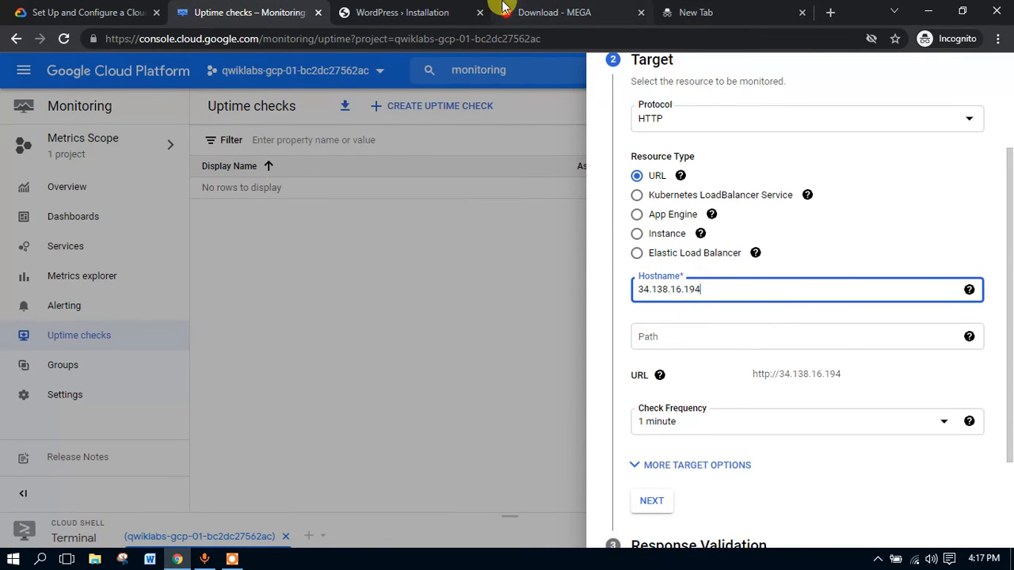
Step: Consult the notes for the path, set the uptime check's path to /, and continue to response validation
{"action": "left_click", "coordinate": [502, 9]}
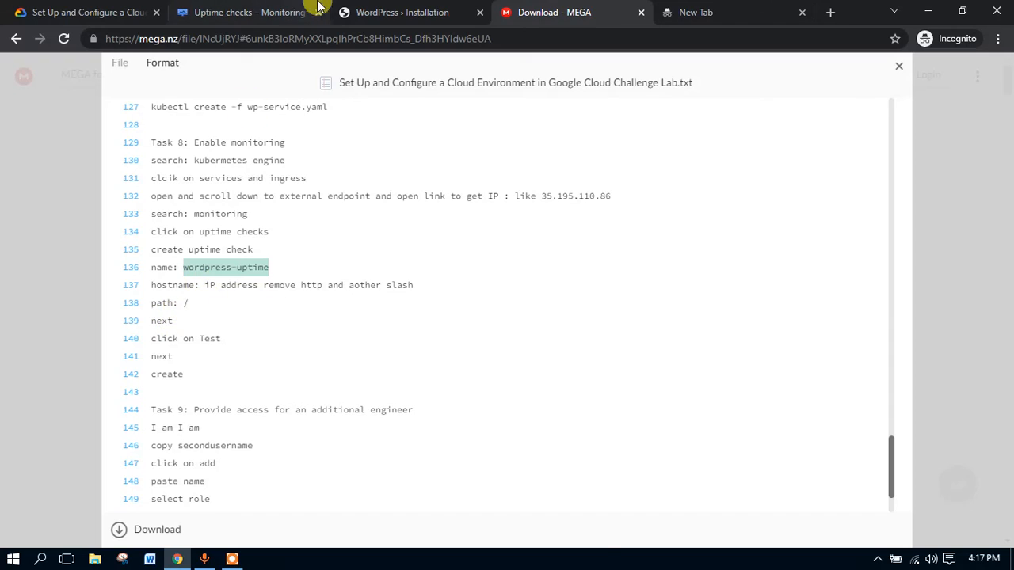
{"action": "left_click", "coordinate": [346, 13]}
{"action": "left_click", "coordinate": [246, 13]}
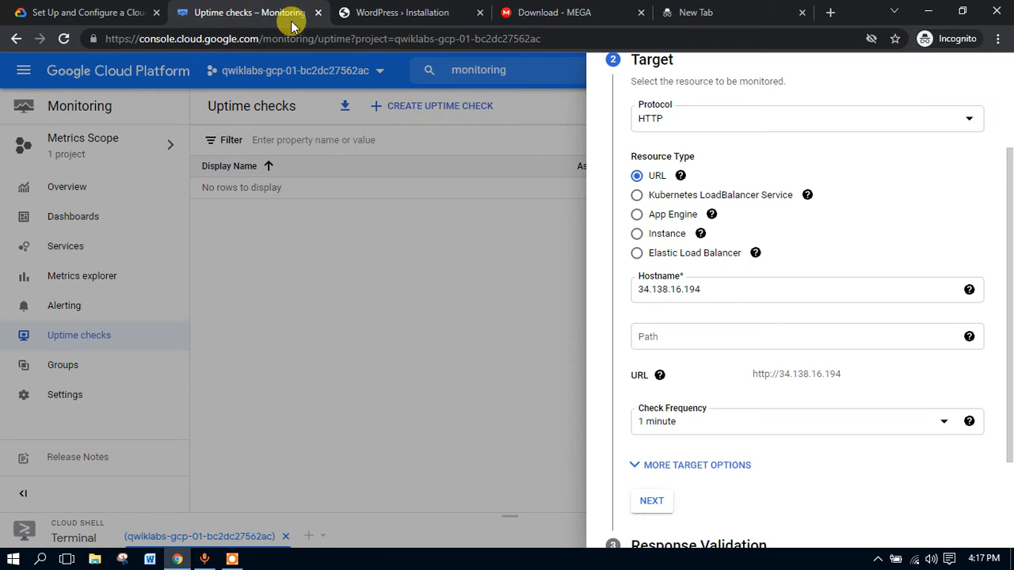
{"action": "left_click", "coordinate": [667, 339]}
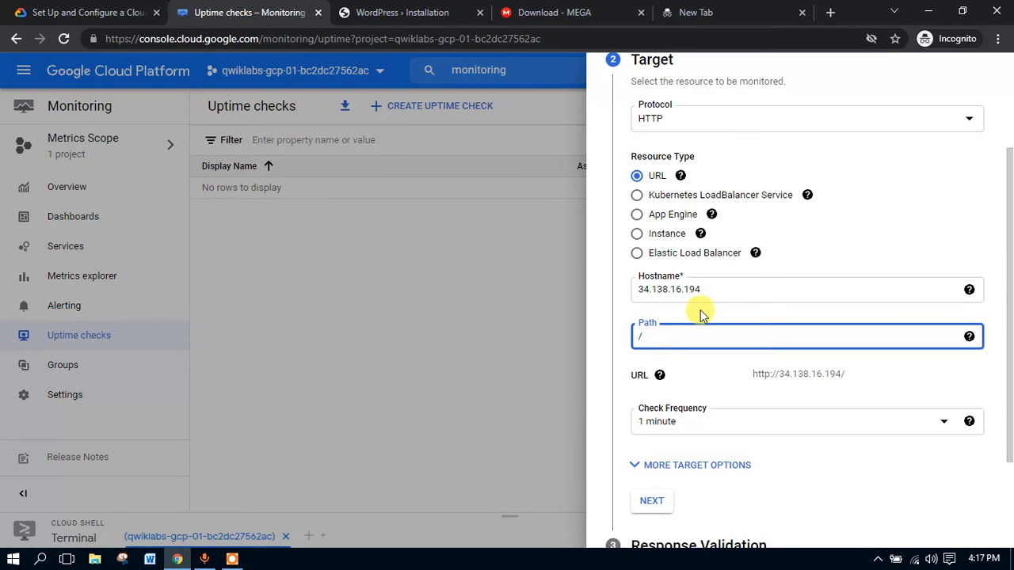
{"action": "scroll", "coordinate": [774, 271], "scroll_direction": "down", "scroll_amount": 2}
{"action": "left_click", "coordinate": [667, 370]}
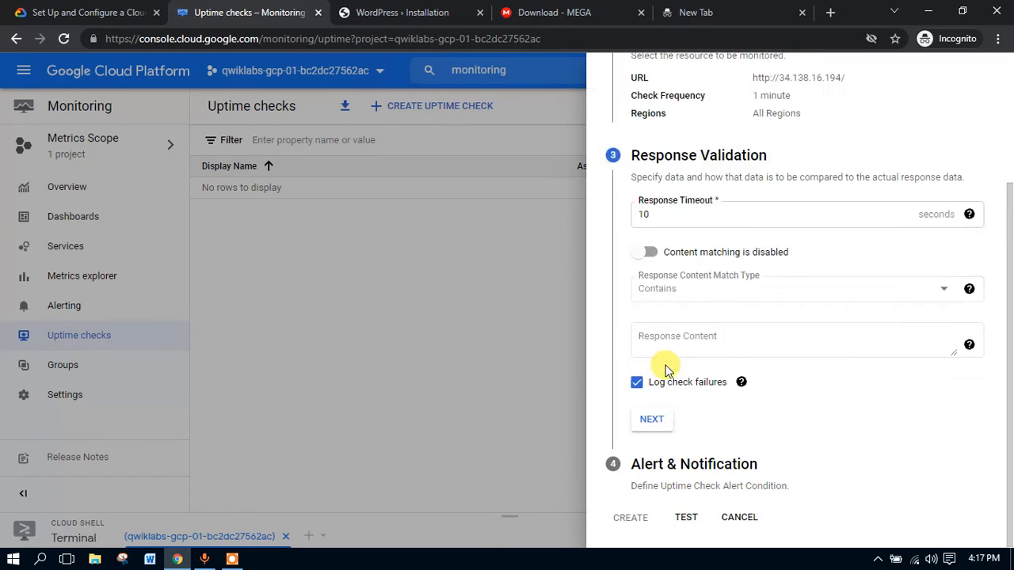
Step: Test the uptime check, keep the default response validation and alert settings, and create the check
{"action": "left_click", "coordinate": [686, 516]}
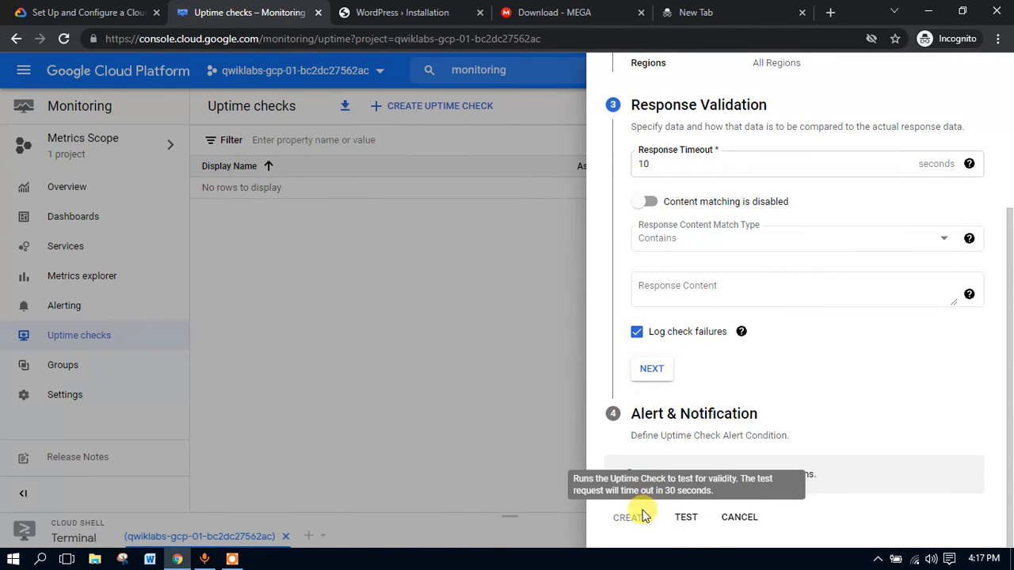
{"action": "left_click", "coordinate": [659, 374]}
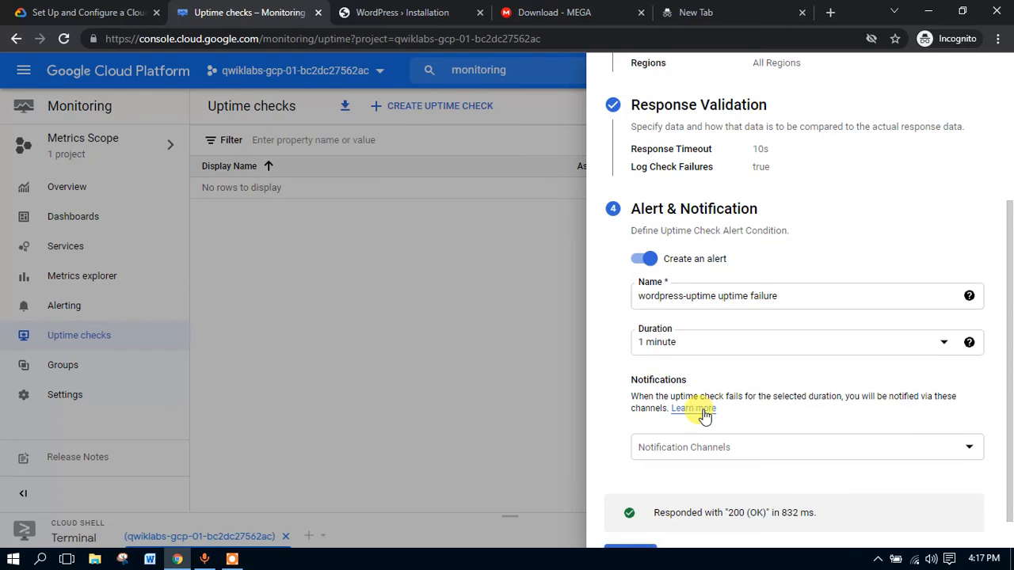
{"action": "scroll", "coordinate": [705, 417], "scroll_direction": "down", "scroll_amount": 1}
{"action": "left_click", "coordinate": [630, 519]}
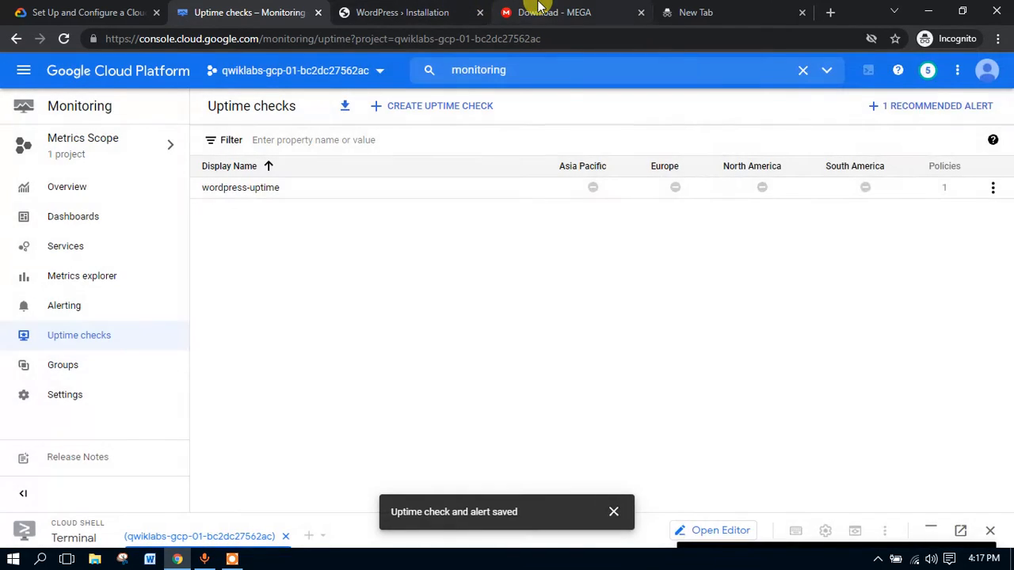
Step: Review Tasks 8 and 9 in the notes, view the lab page, and open the project's home dashboard in the Cloud console
{"action": "left_click", "coordinate": [542, 9]}
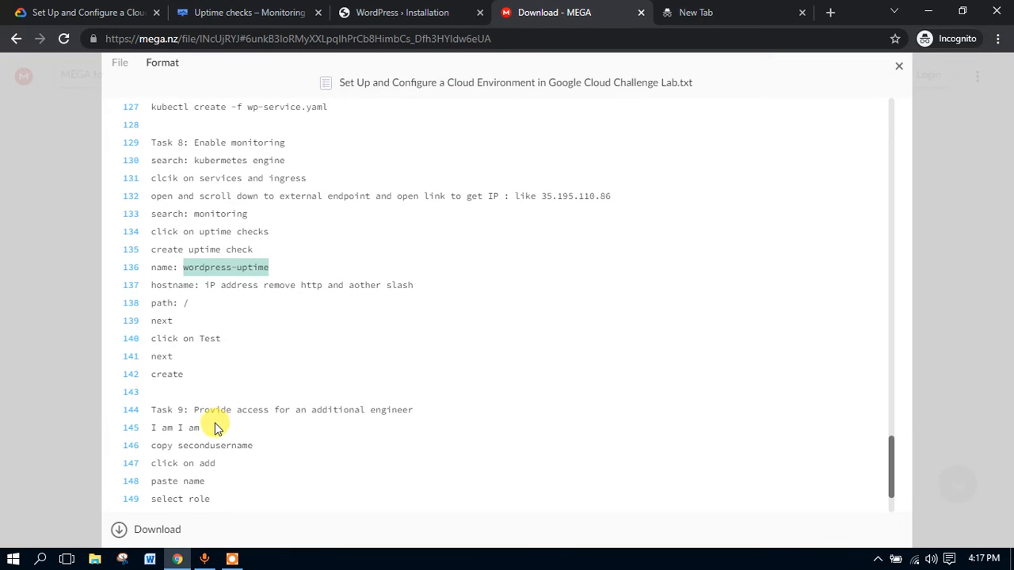
{"action": "left_click_drag", "start_coordinate": [182, 374], "coordinate": [136, 145]}
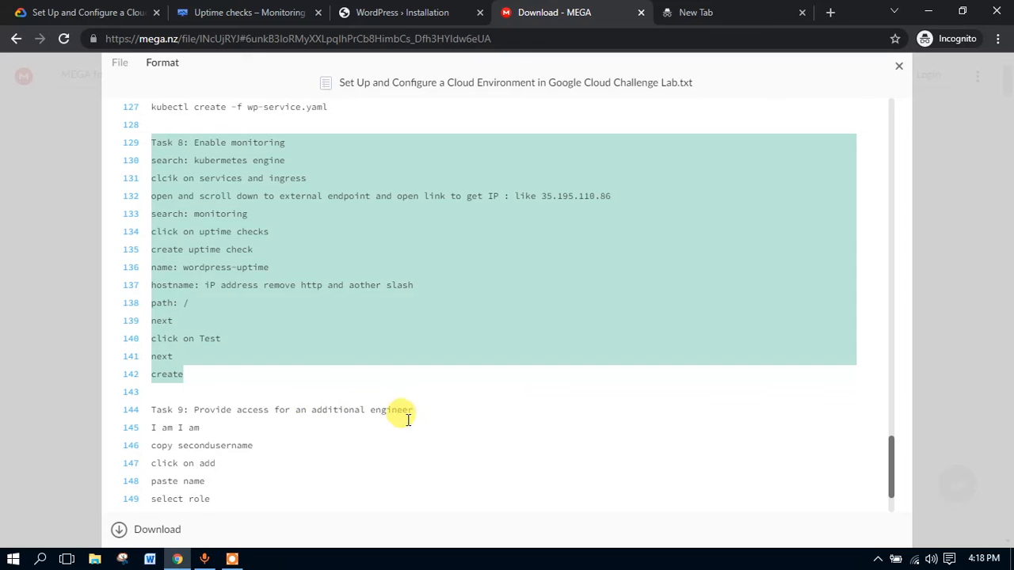
{"action": "left_click", "coordinate": [229, 12]}
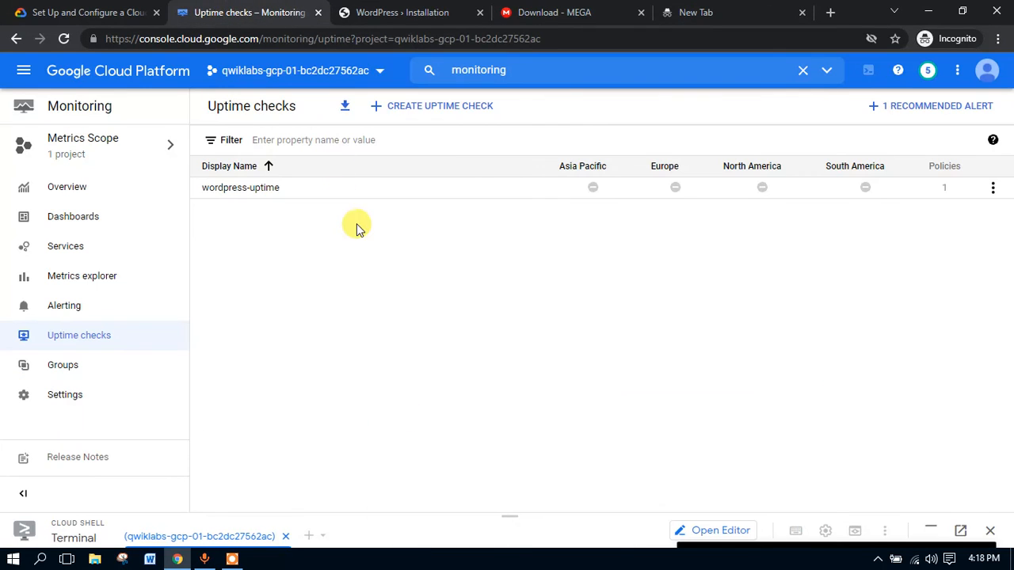
{"action": "left_click", "coordinate": [98, 12]}
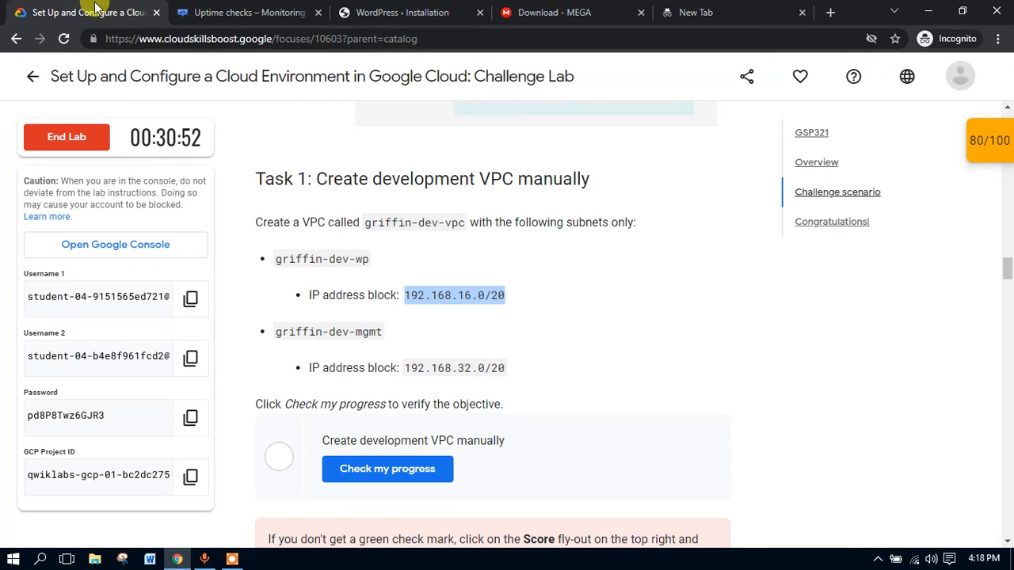
{"action": "left_click", "coordinate": [212, 12]}
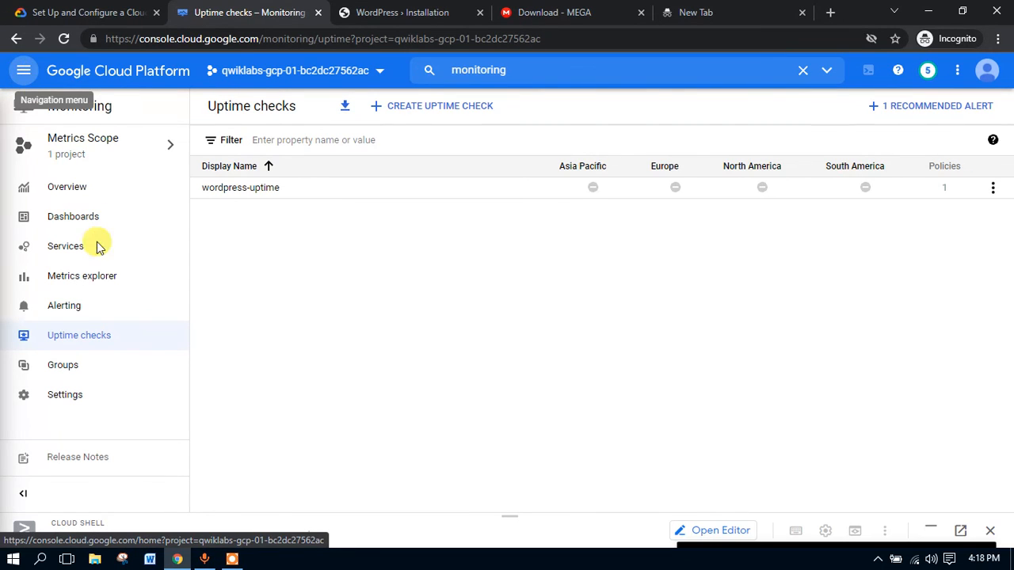
{"action": "left_click", "coordinate": [87, 76]}
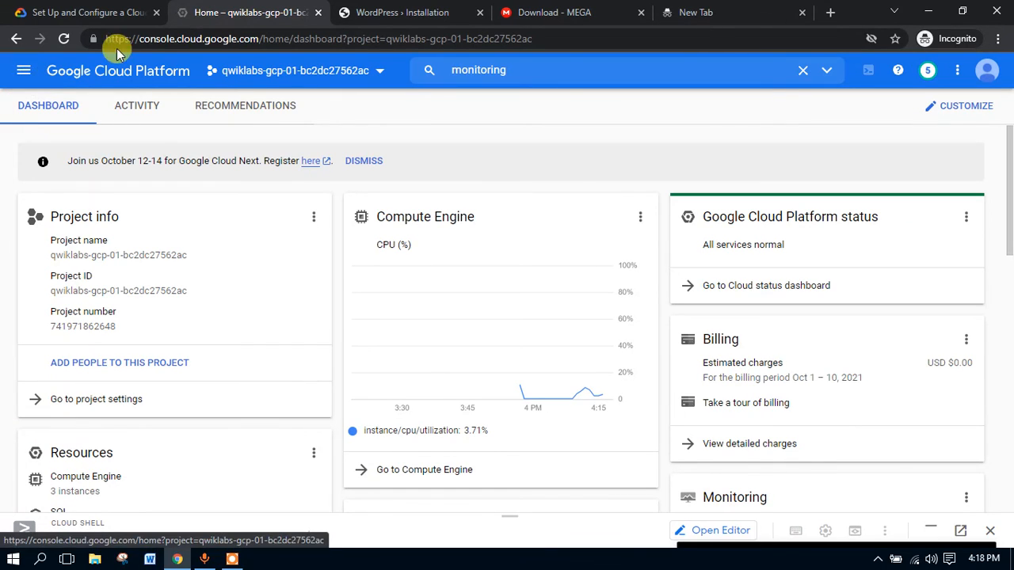
{"action": "left_click", "coordinate": [64, 40]}
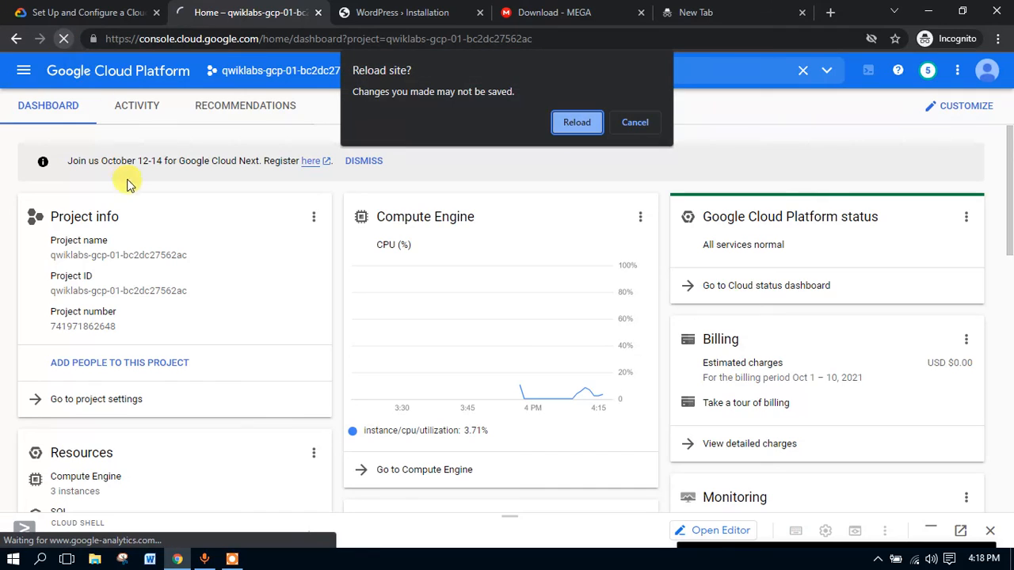
{"action": "left_click", "coordinate": [576, 122]}
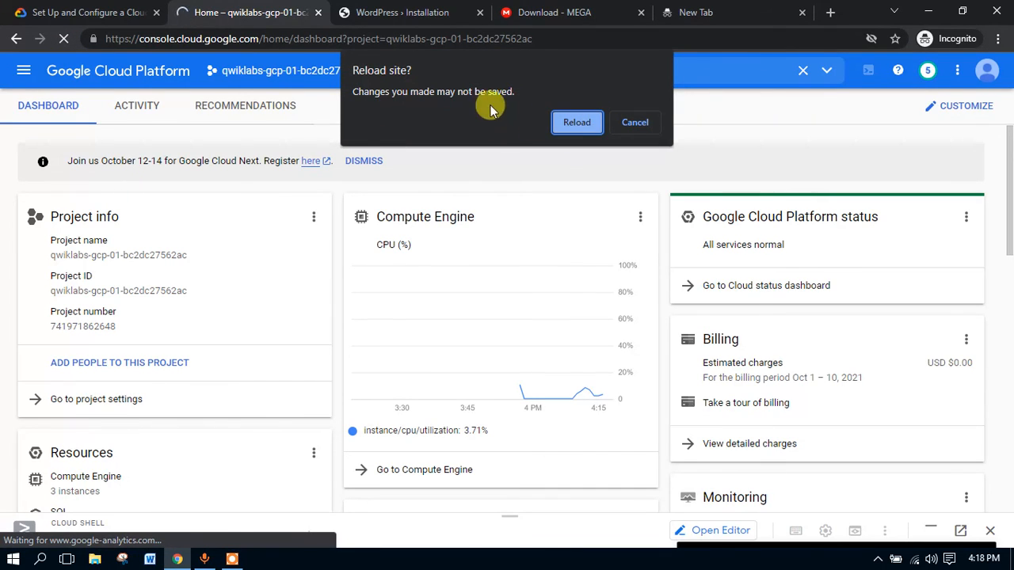
{"action": "left_click", "coordinate": [637, 124]}
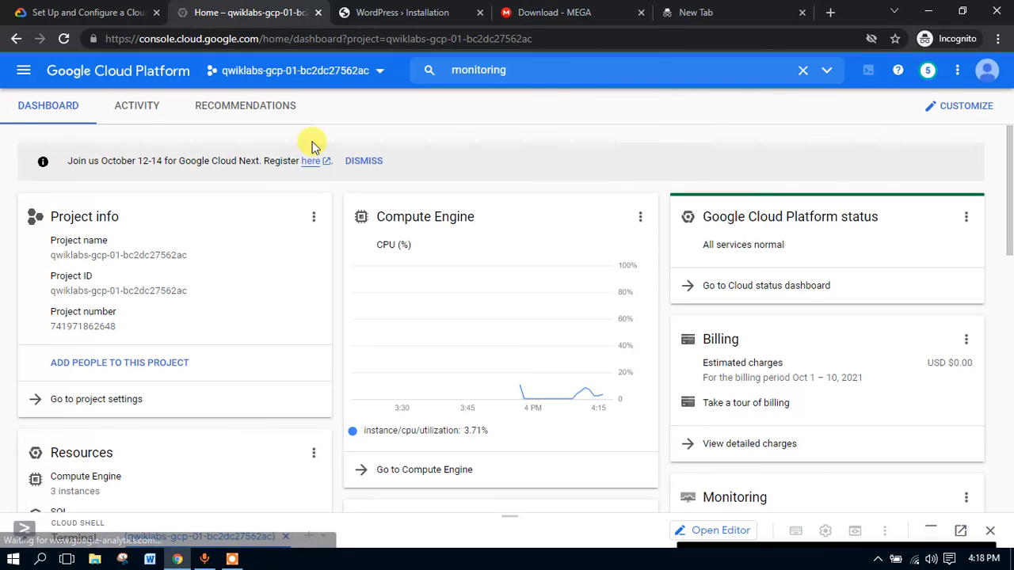
Step: Search the Cloud console for IAM and open the project's IAM & Admin permissions page
{"action": "left_click", "coordinate": [498, 69]}
{"action": "left_click_drag", "start_coordinate": [497, 70], "coordinate": [419, 71]}
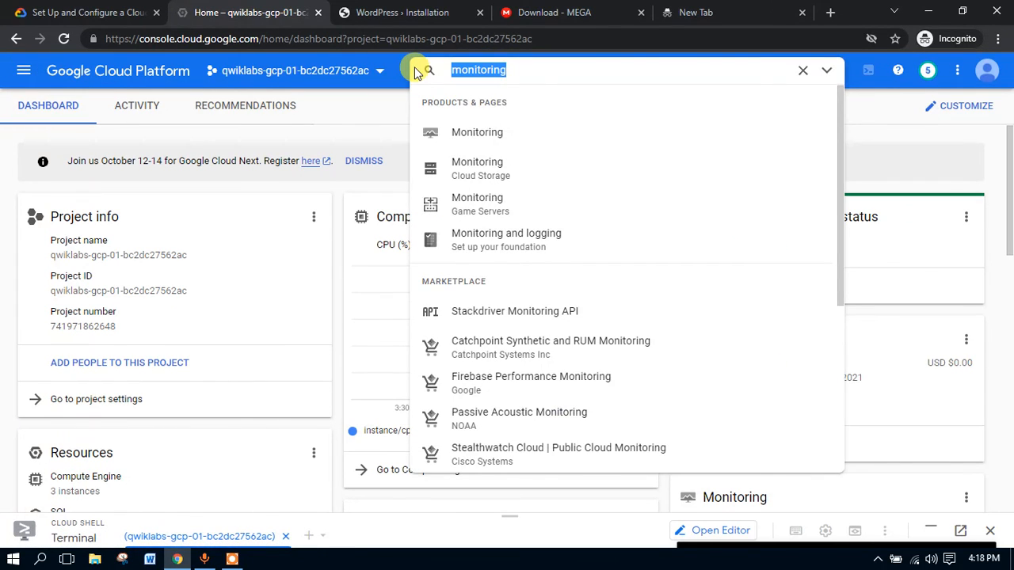
{"action": "type", "text": "i am"}
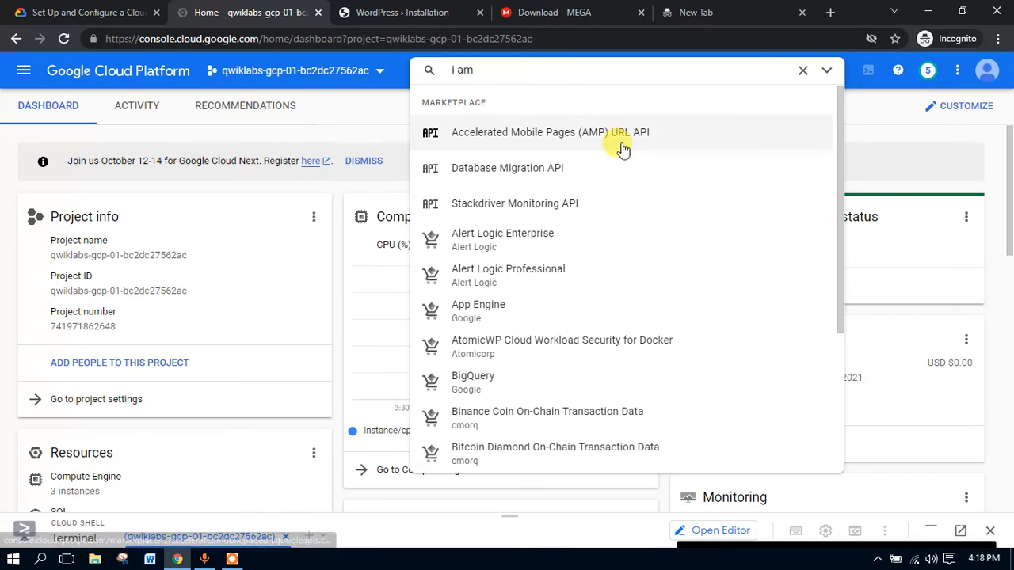
{"action": "scroll", "coordinate": [618, 158], "scroll_direction": "down", "scroll_amount": 3}
{"action": "scroll", "coordinate": [616, 166], "scroll_direction": "up", "scroll_amount": 3}
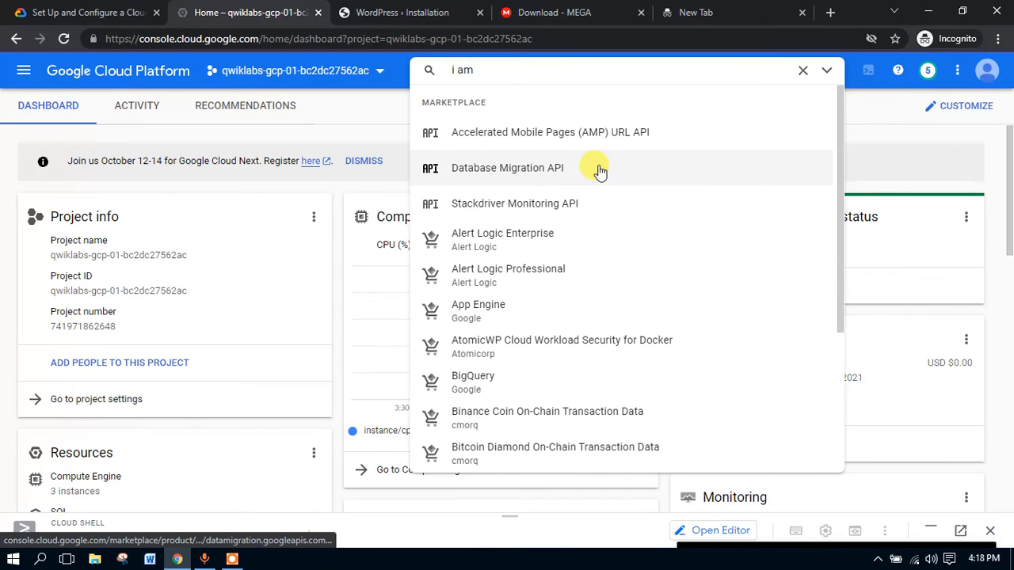
{"action": "key", "text": "BackSpace"}
{"action": "key", "text": "BackSpace"}
{"action": "key", "text": "BackSpace"}
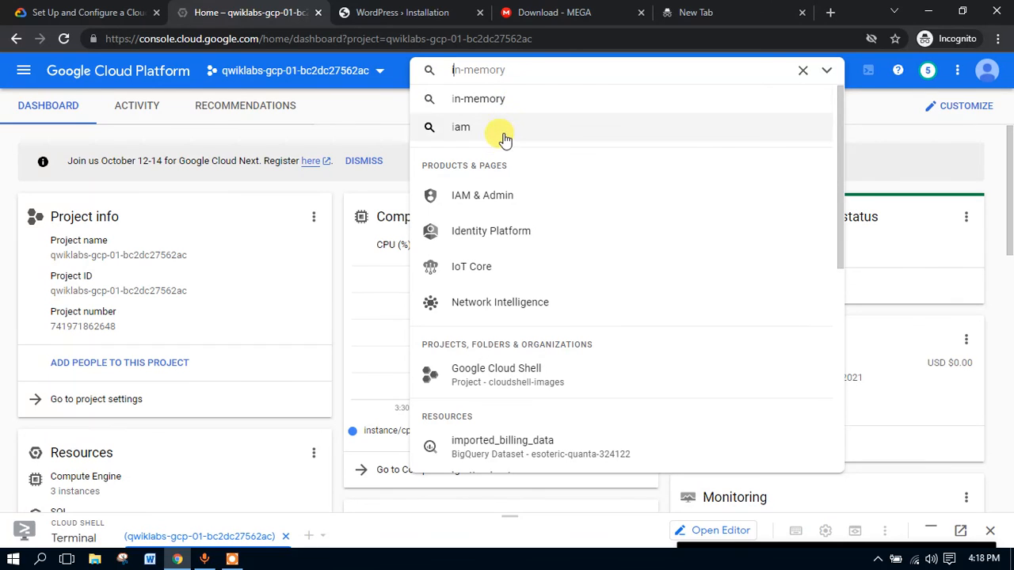
{"action": "left_click", "coordinate": [502, 209]}
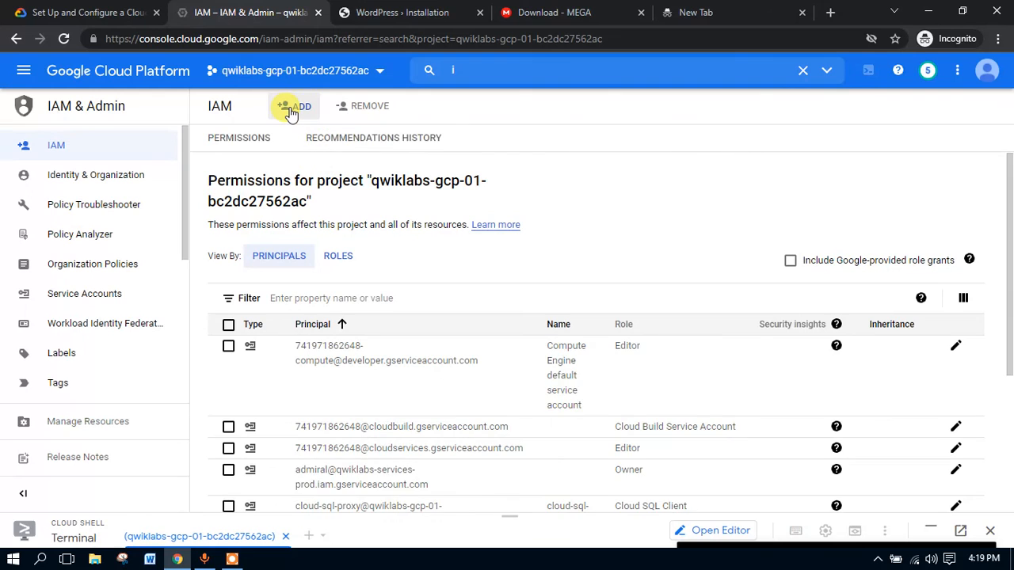
Step: Start adding a principal to the project and enter the second lab username copied from the lab page
{"action": "left_click", "coordinate": [294, 114]}
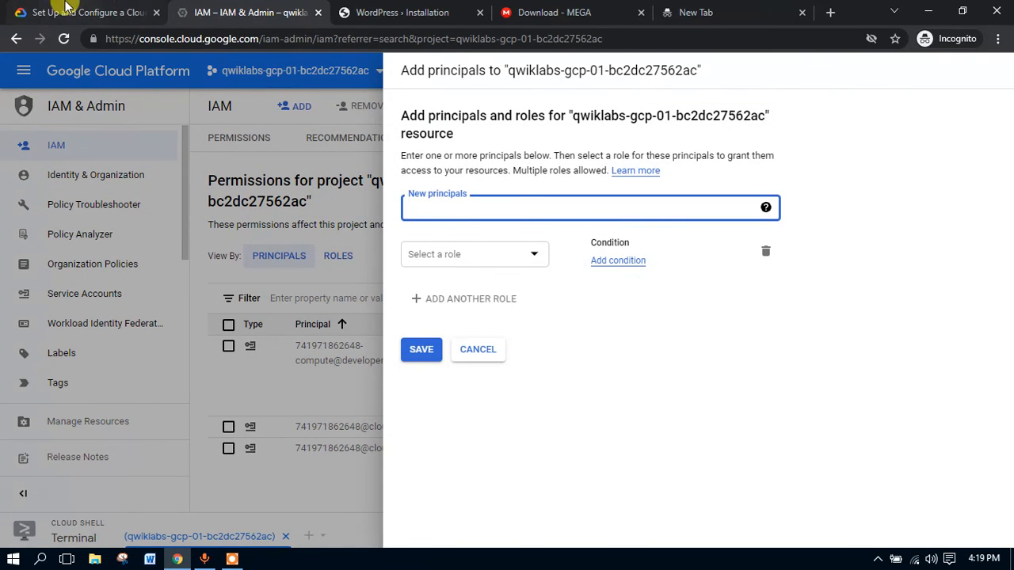
{"action": "left_click", "coordinate": [87, 12]}
{"action": "left_click", "coordinate": [190, 360]}
{"action": "left_click", "coordinate": [206, 12]}
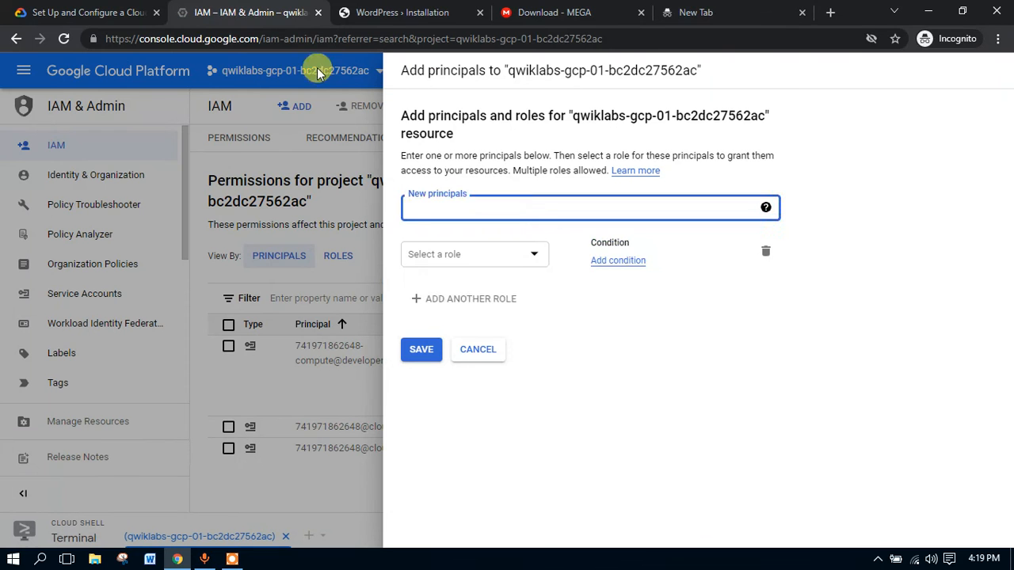
{"action": "left_click", "coordinate": [473, 208]}
{"action": "key", "text": "ctrl+v"}
{"action": "left_click", "coordinate": [481, 251]}
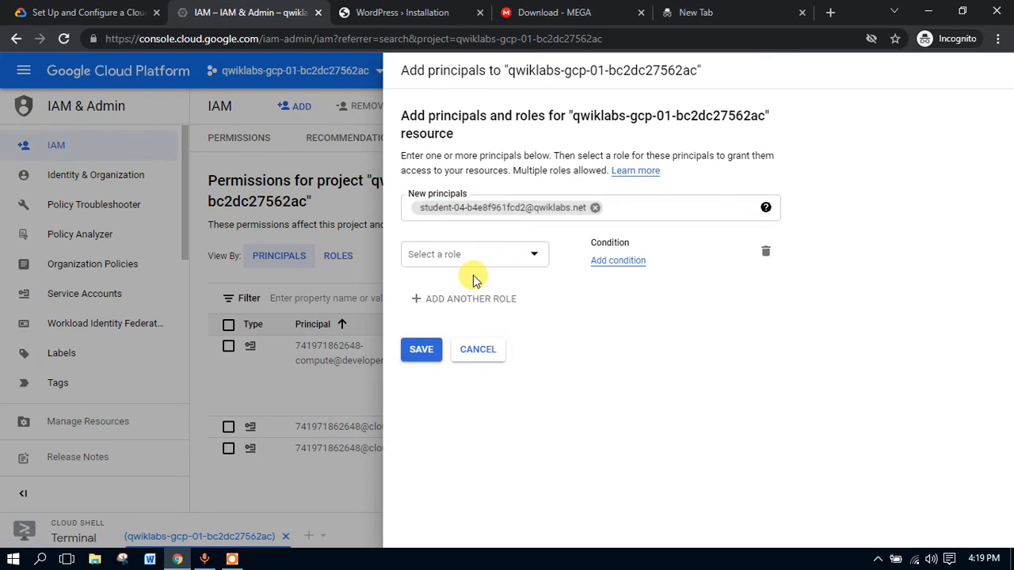
Step: Assign the basic Editor role to the new principal and save the policy
{"action": "left_click", "coordinate": [485, 256]}
{"action": "left_click", "coordinate": [460, 379]}
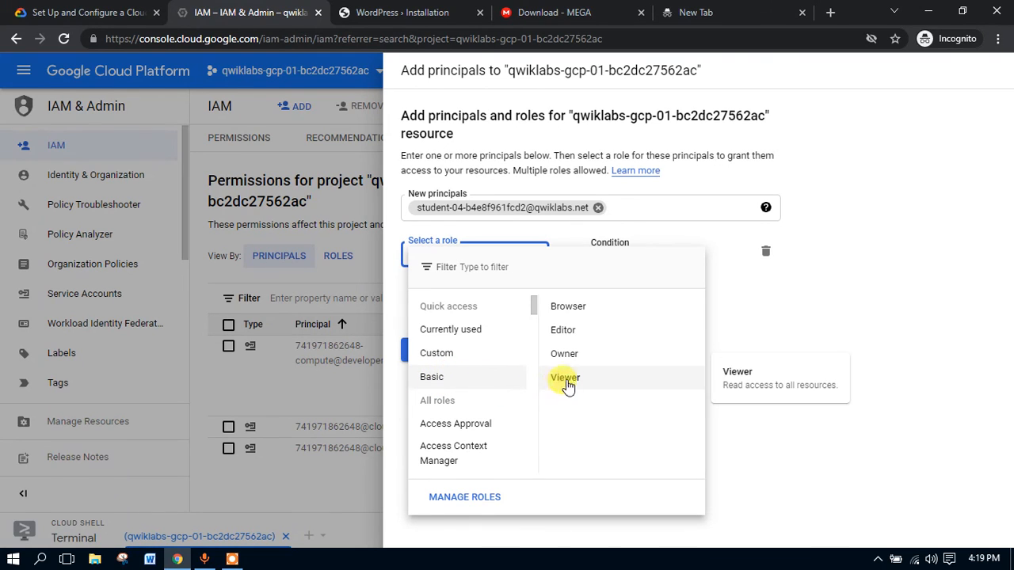
{"action": "left_click", "coordinate": [579, 333]}
{"action": "left_click", "coordinate": [412, 363]}
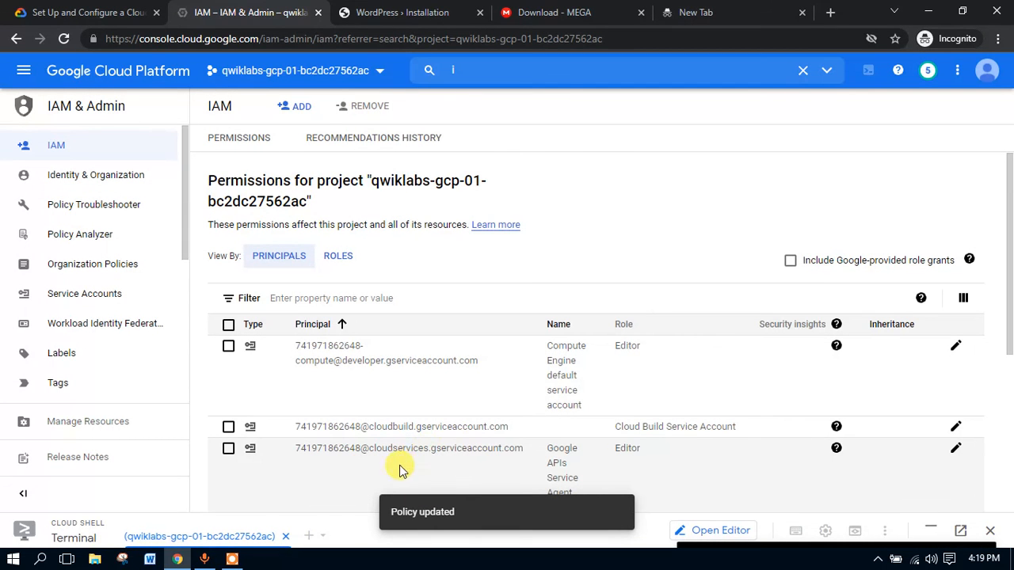
{"action": "scroll", "coordinate": [566, 441], "scroll_direction": "down", "scroll_amount": 3}
{"action": "scroll", "coordinate": [568, 437], "scroll_direction": "up", "scroll_amount": 3}
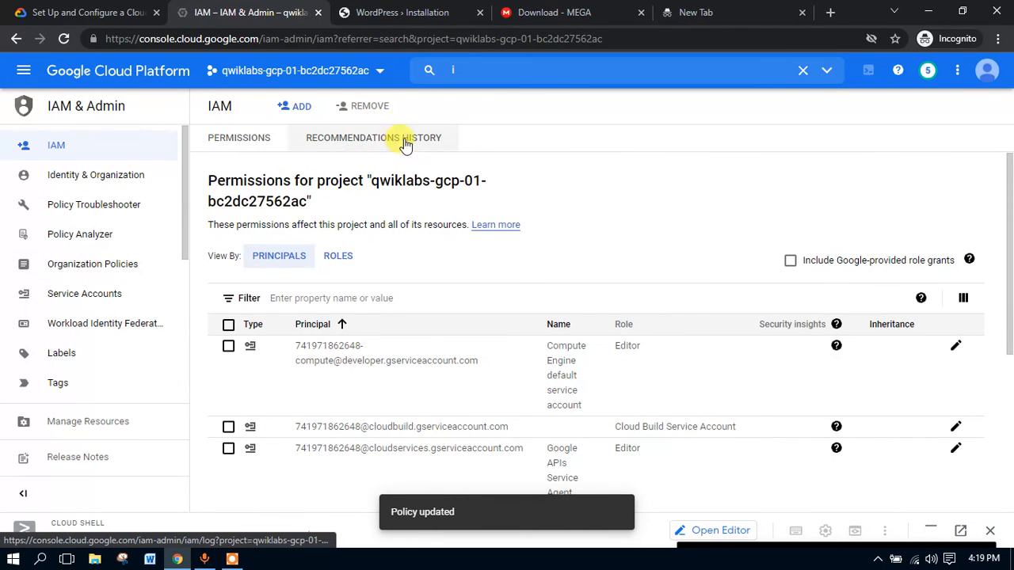
Step: Return to the lab page, check progress for "Provide access for an additional engineer", and collapse the checkpoints list
{"action": "left_click", "coordinate": [43, 8]}
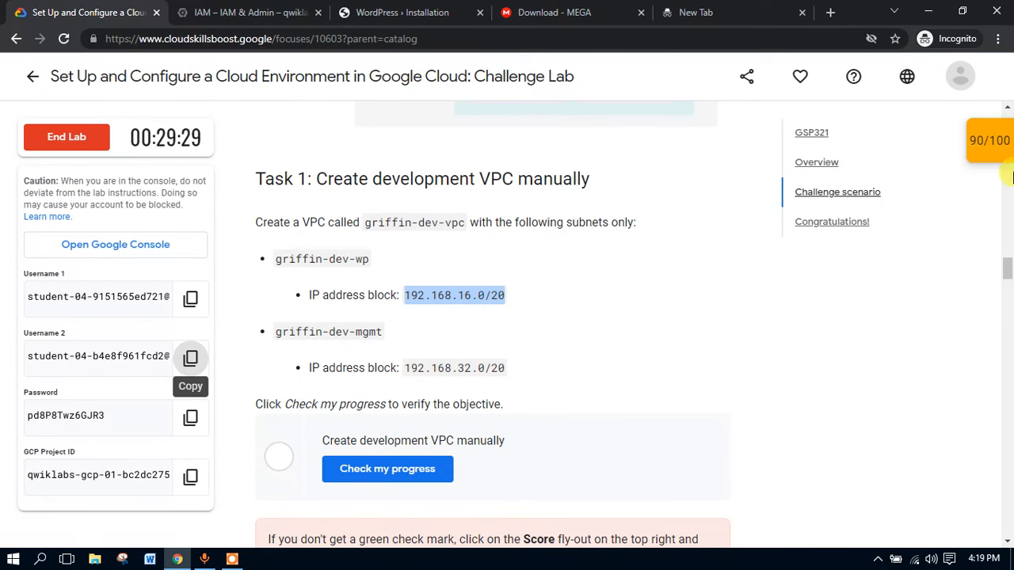
{"action": "left_click", "coordinate": [1002, 141]}
{"action": "scroll", "coordinate": [869, 218], "scroll_direction": "down", "scroll_amount": 5}
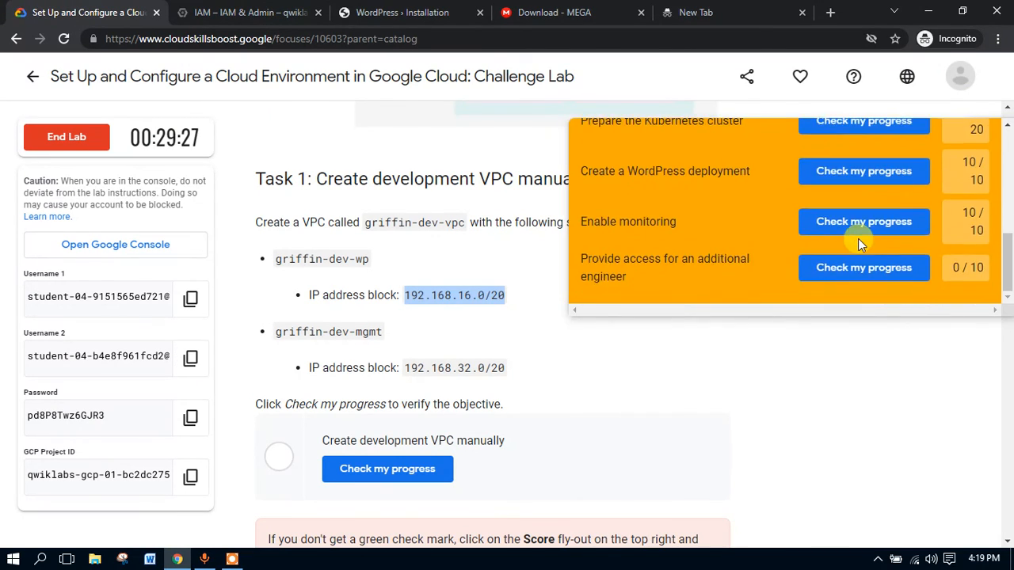
{"action": "left_click", "coordinate": [917, 279]}
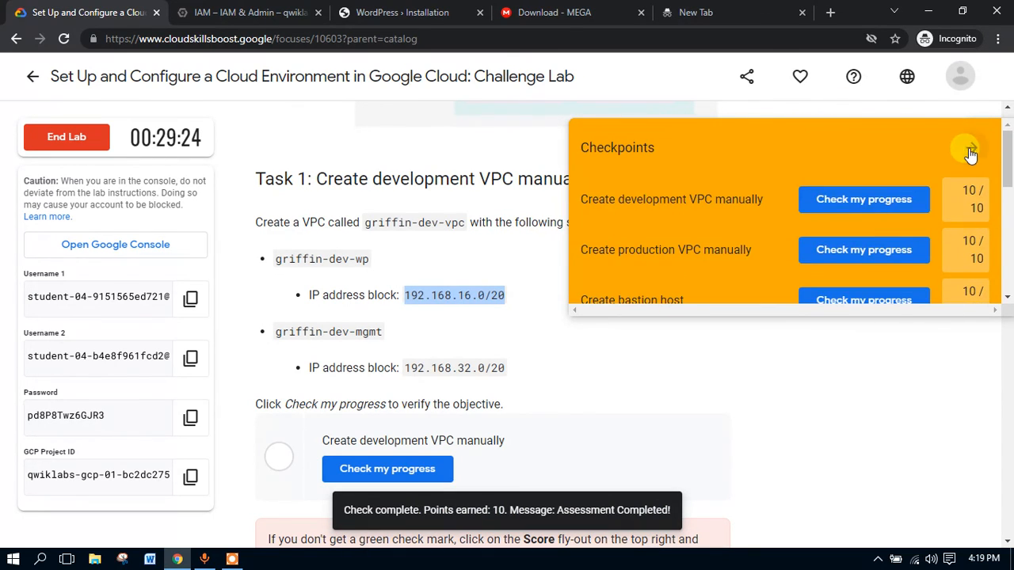
{"action": "left_click", "coordinate": [971, 152]}
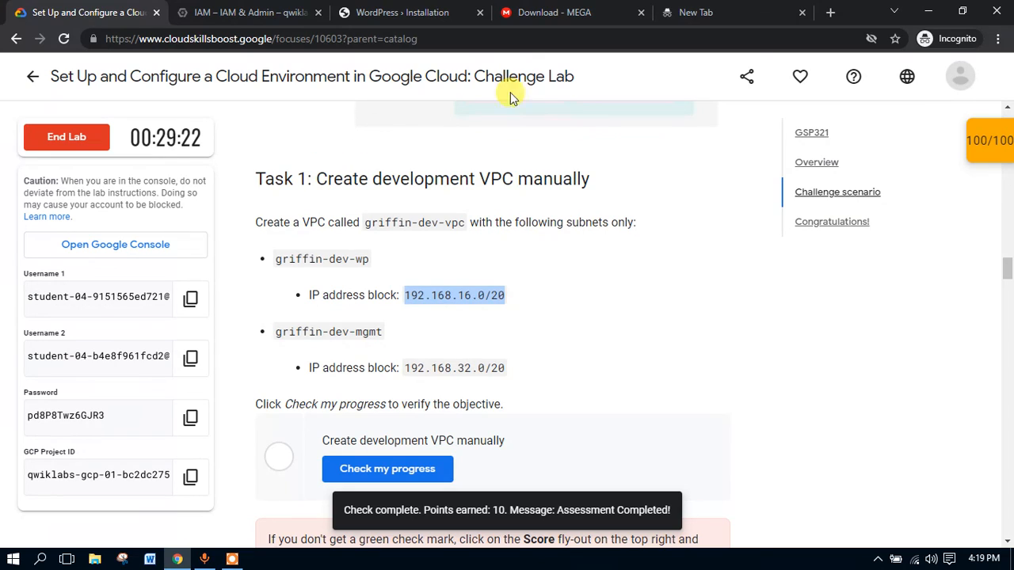